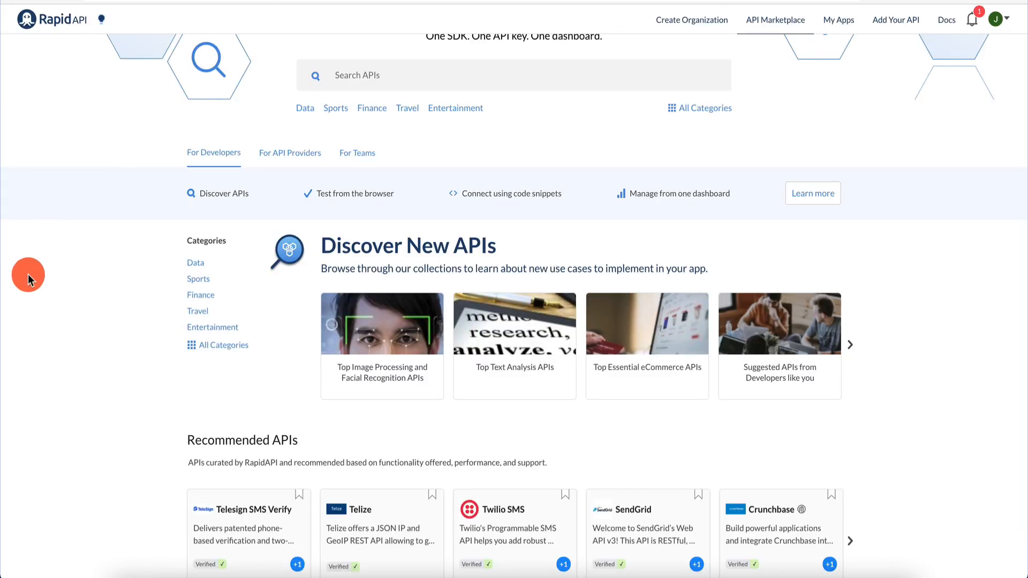
Step: Browse the marketplace home page and the APIs listed in the Data category
{"action": "scroll", "coordinate": [27, 274], "scroll_direction": "up", "scroll_amount": 2}
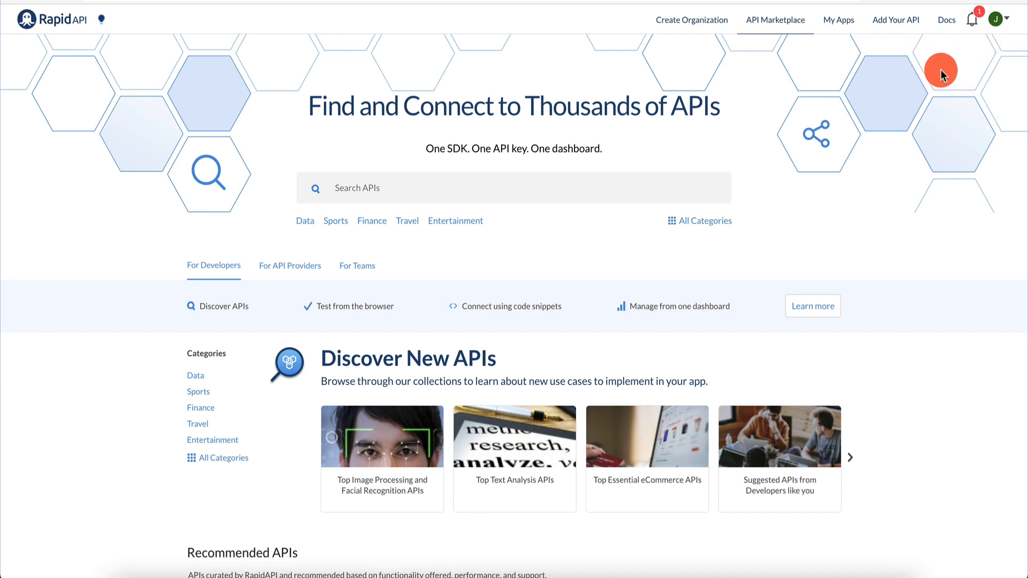
{"action": "scroll", "coordinate": [65, 375], "scroll_direction": "down", "scroll_amount": 6}
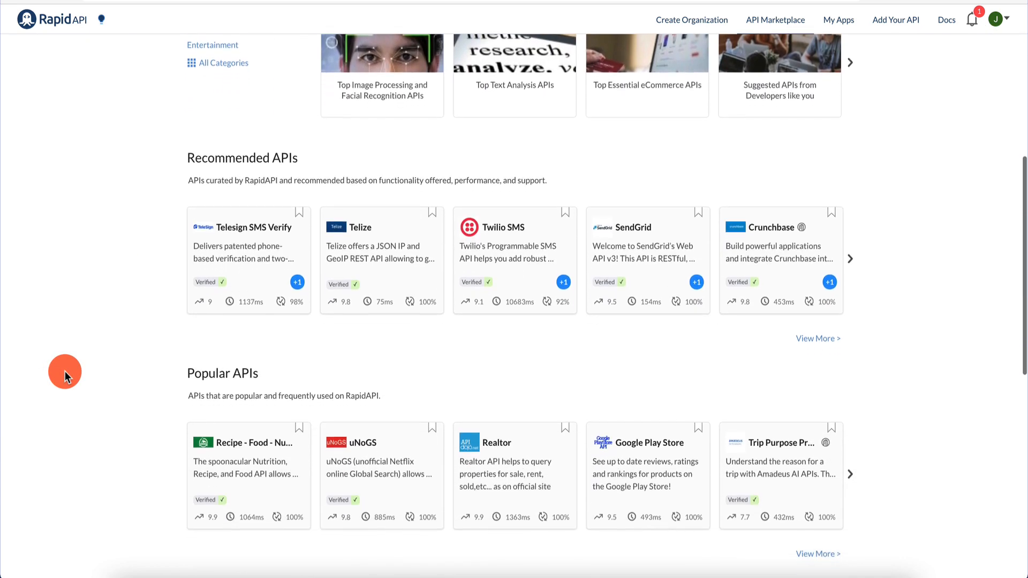
{"action": "scroll", "coordinate": [65, 373], "scroll_direction": "up", "scroll_amount": 7}
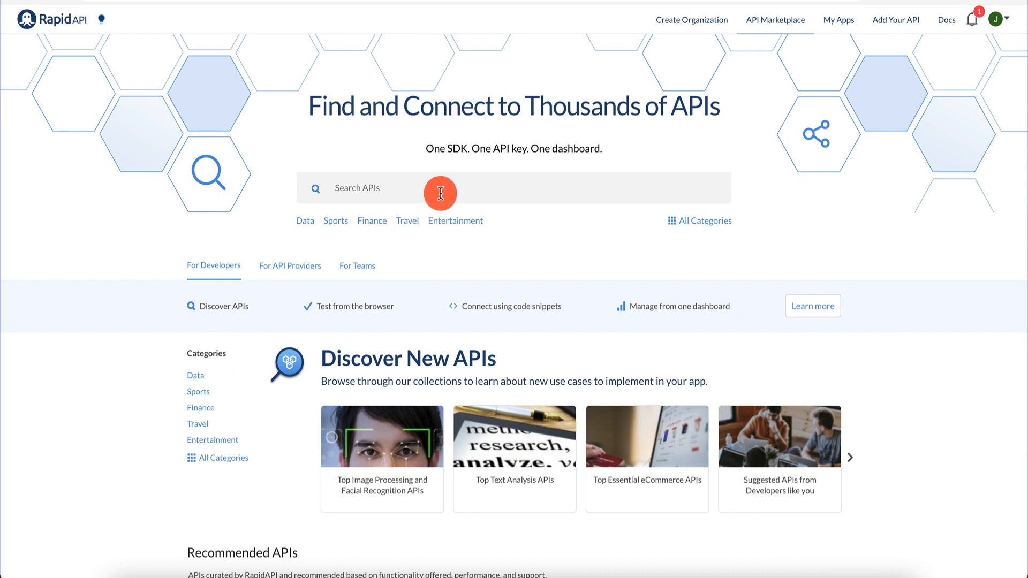
{"action": "left_click", "coordinate": [309, 224]}
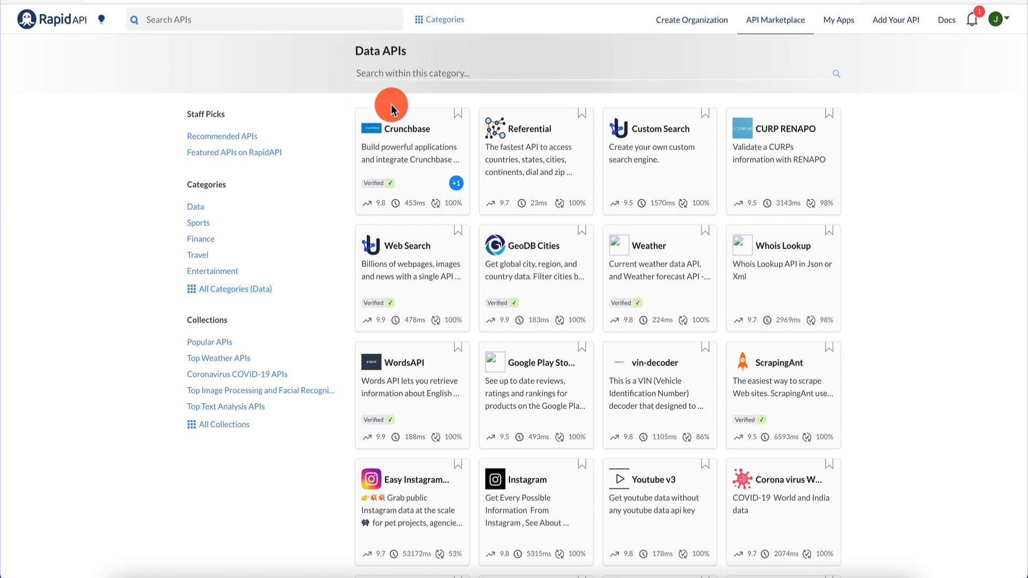
{"action": "scroll", "coordinate": [449, 366], "scroll_direction": "down", "scroll_amount": 10}
{"action": "scroll", "coordinate": [450, 363], "scroll_direction": "up", "scroll_amount": 10}
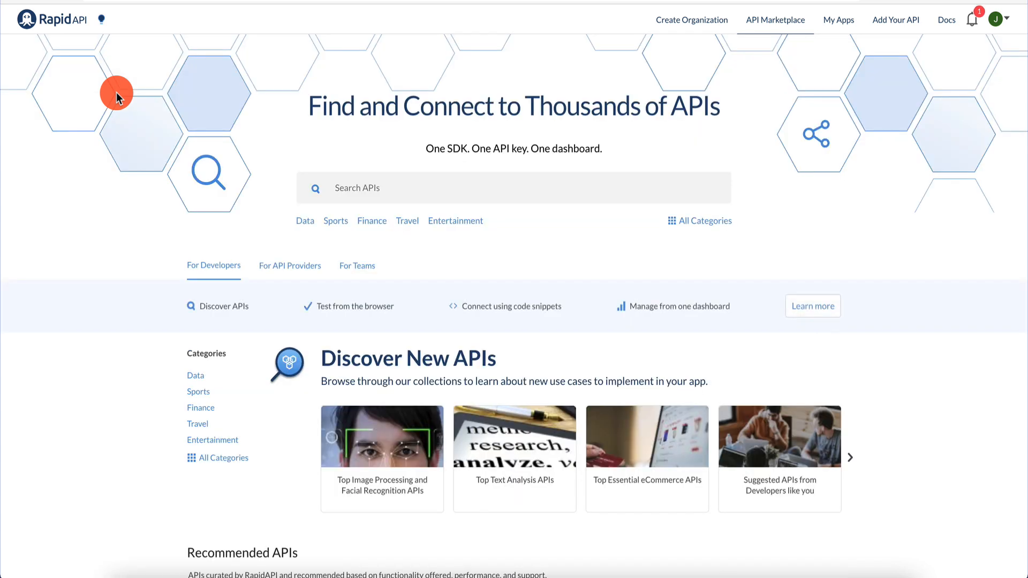
Step: Open the Travel category, preview the endpoints of a few APIs, and open the Hotels API
{"action": "left_click", "coordinate": [412, 219]}
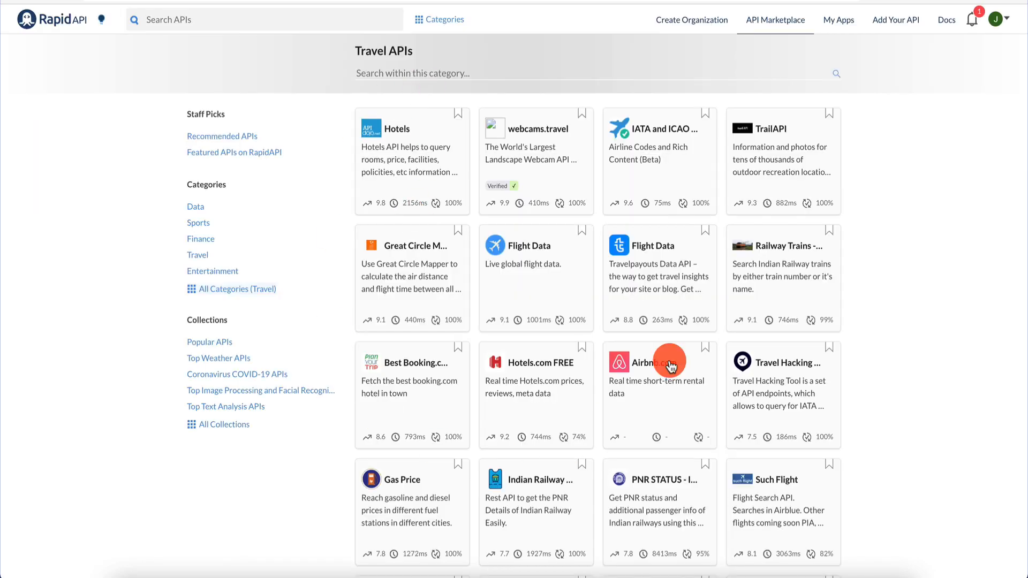
{"action": "mouse_move", "coordinate": [541, 381]}
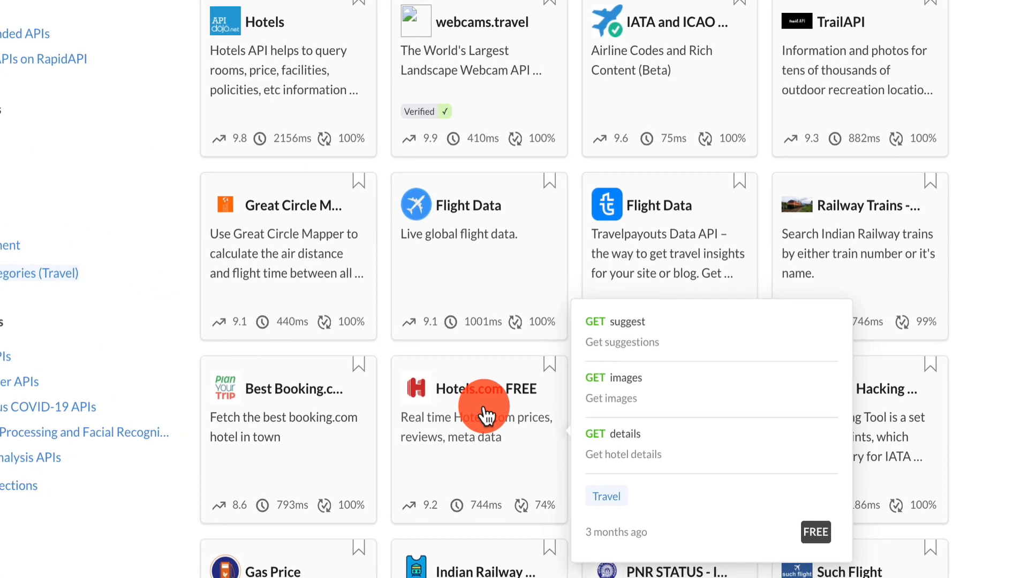
{"action": "mouse_move", "coordinate": [488, 251]}
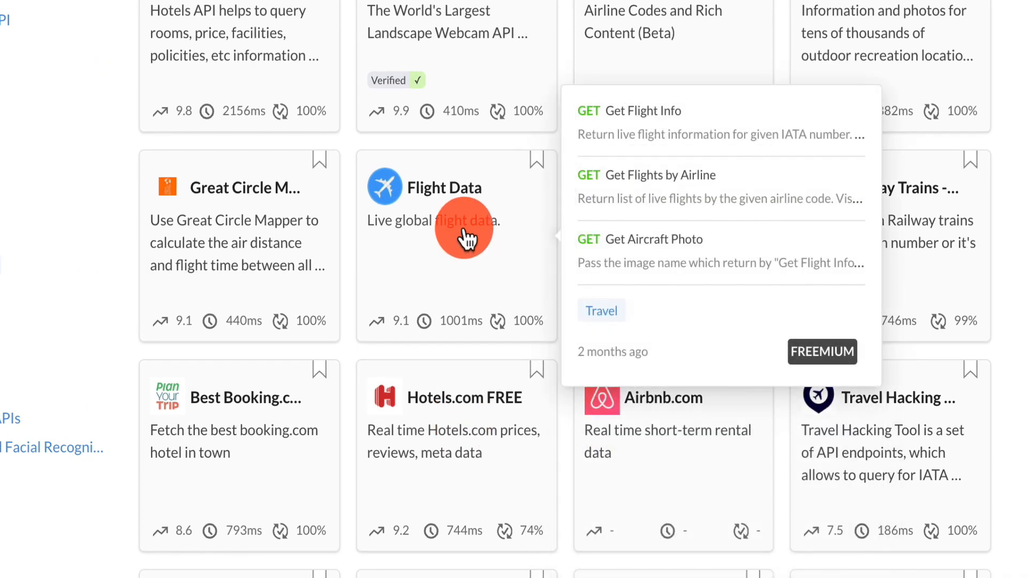
{"action": "mouse_move", "coordinate": [463, 11]}
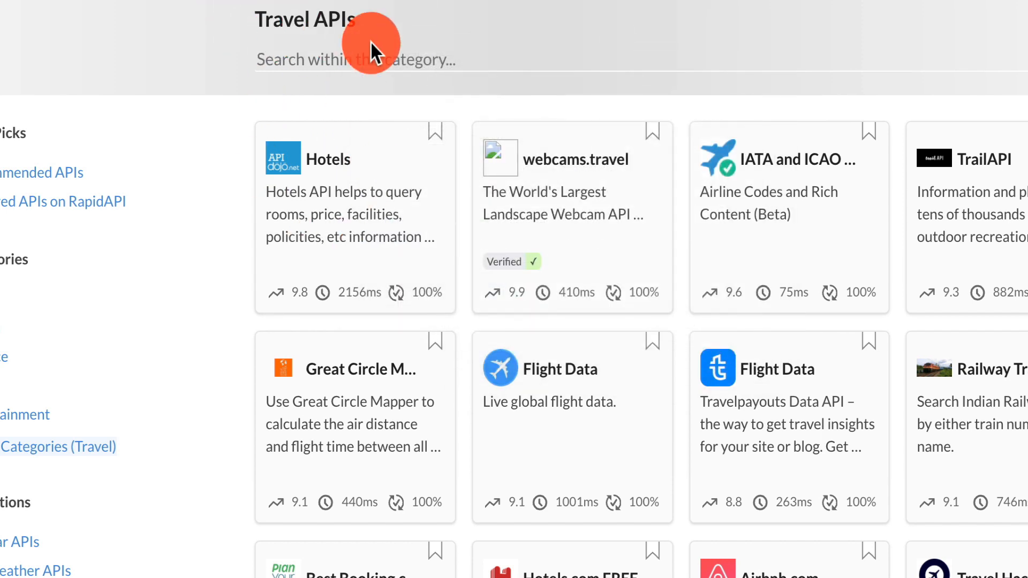
{"action": "mouse_move", "coordinate": [355, 214]}
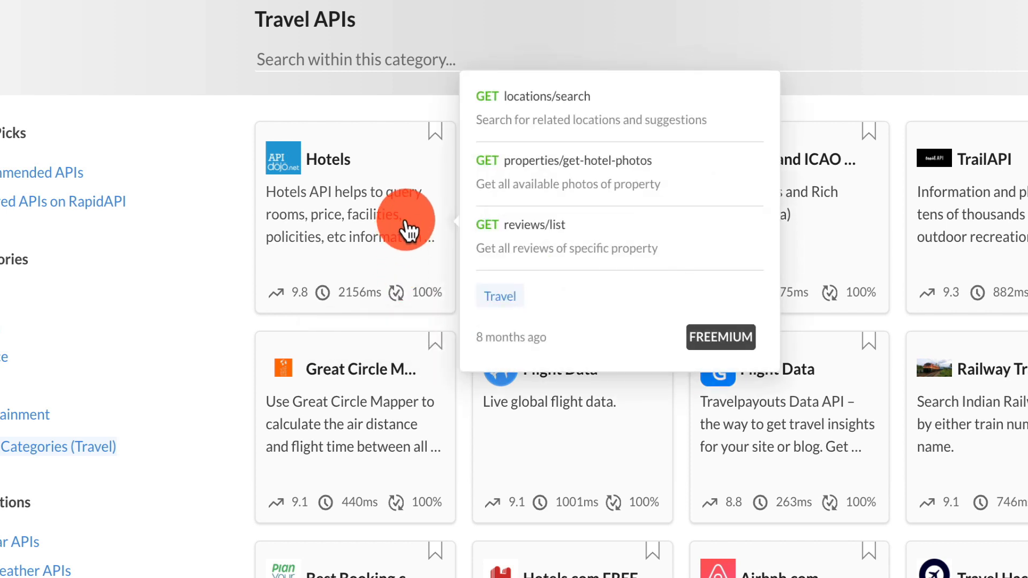
{"action": "left_click", "coordinate": [374, 228]}
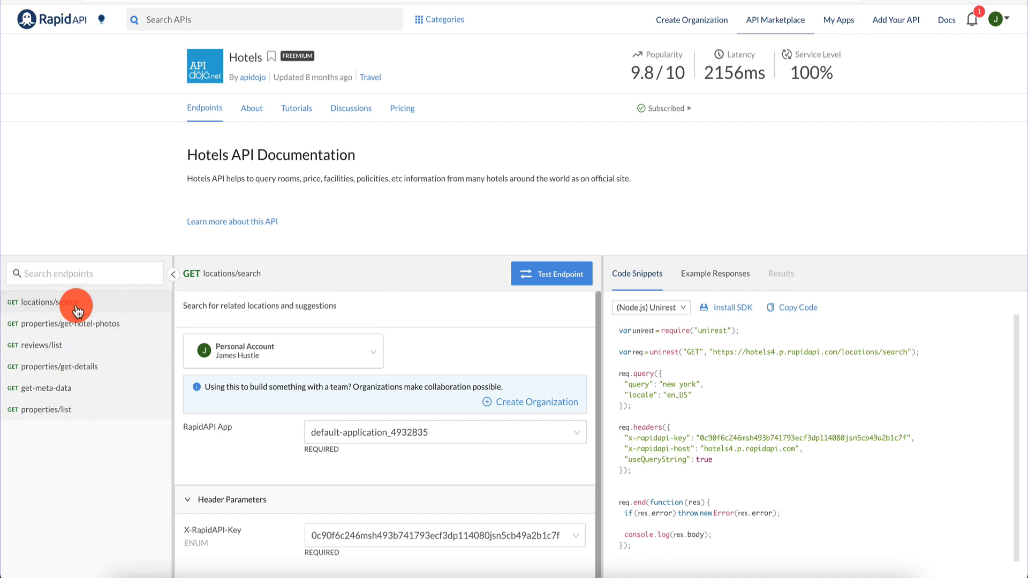
Step: Open the properties/list endpoint and examine its required parameters, such as destinationId, checkIn, checkOut, pageSize and adults1
{"action": "left_click", "coordinate": [82, 276]}
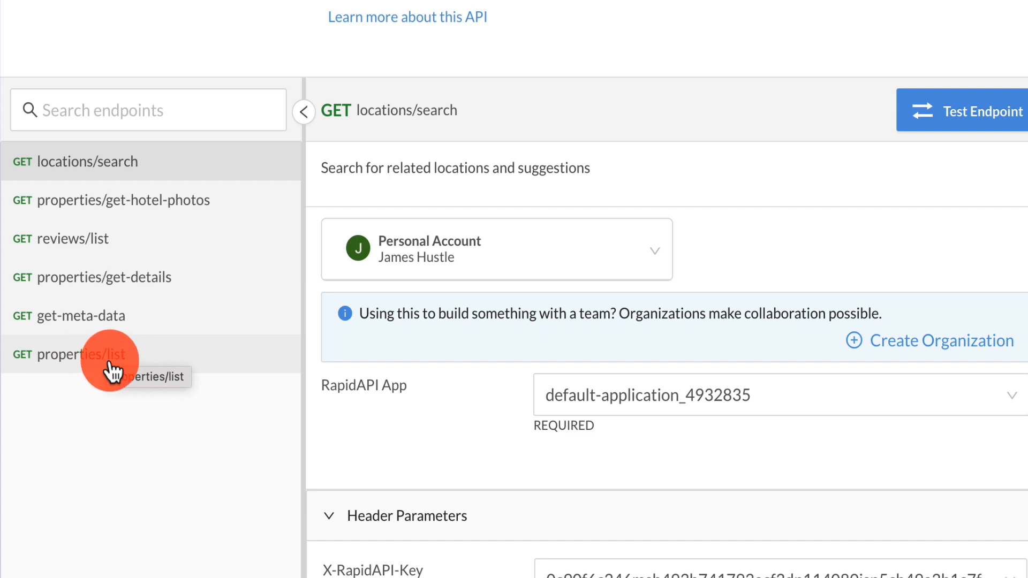
{"action": "left_click", "coordinate": [109, 364]}
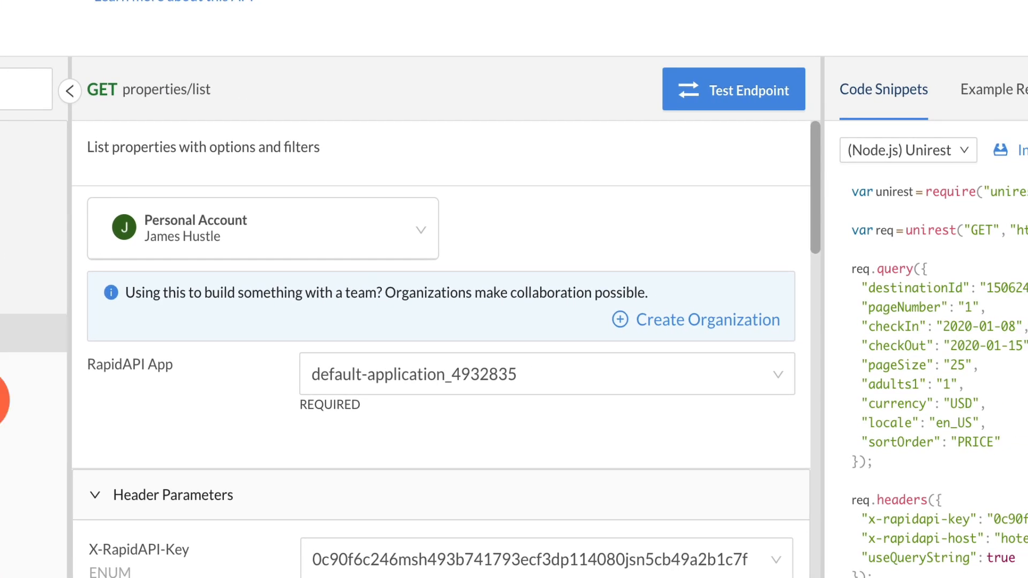
{"action": "scroll", "coordinate": [204, 403], "scroll_direction": "down", "scroll_amount": 3}
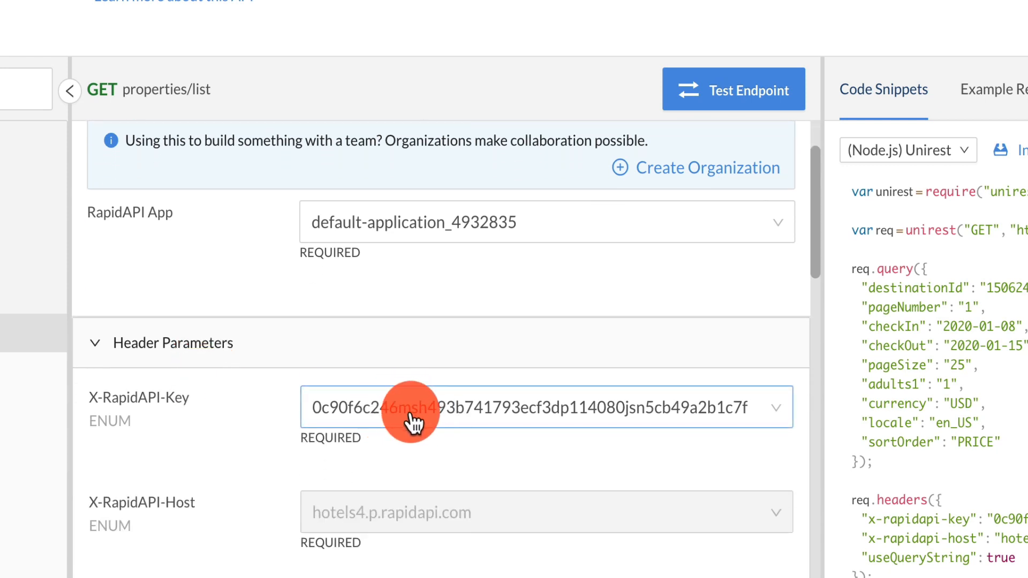
{"action": "scroll", "coordinate": [232, 461], "scroll_direction": "down", "scroll_amount": 6}
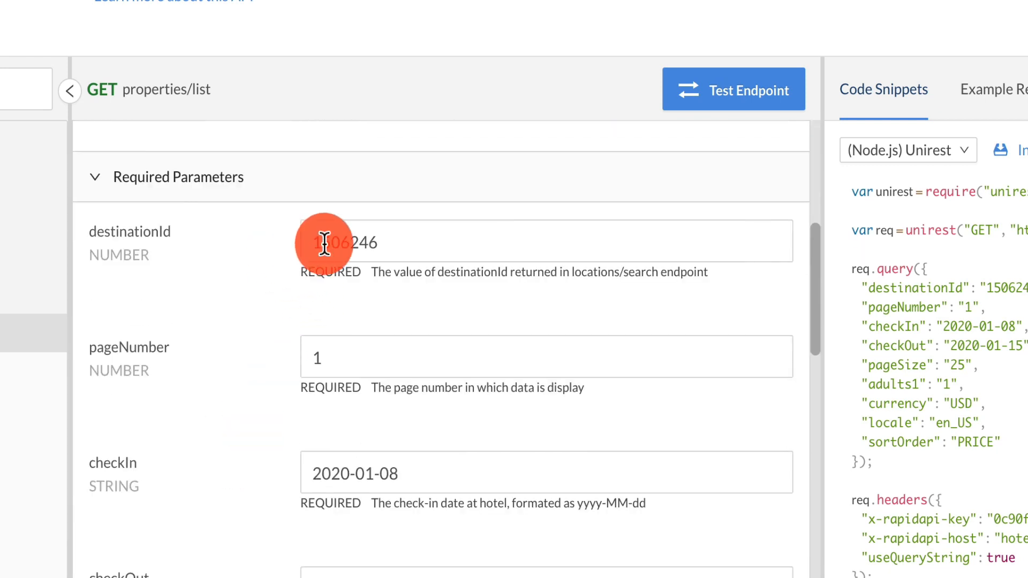
{"action": "left_click", "coordinate": [342, 242]}
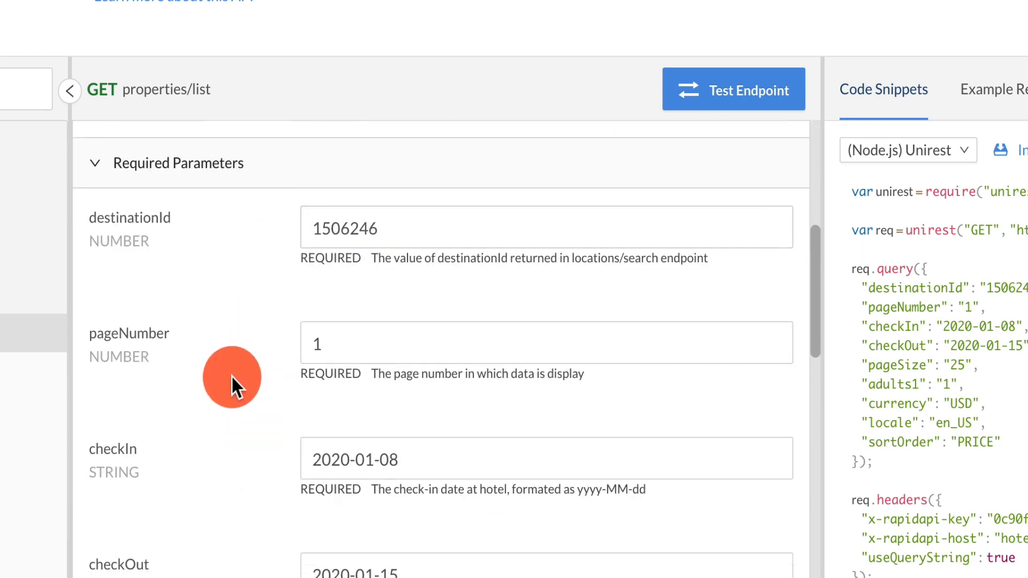
{"action": "scroll", "coordinate": [231, 375], "scroll_direction": "down", "scroll_amount": 3}
{"action": "left_click", "coordinate": [333, 188]}
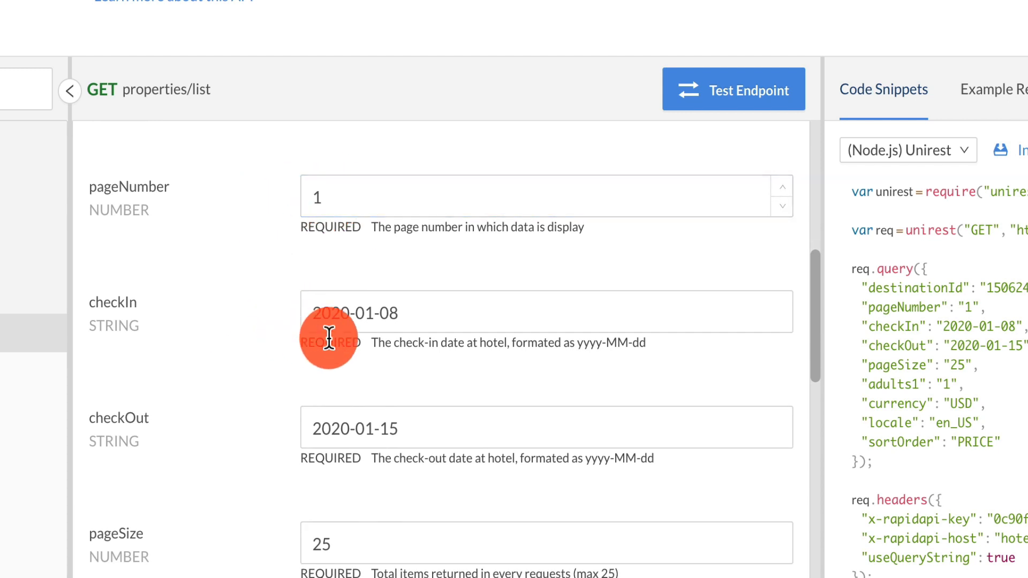
{"action": "scroll", "coordinate": [246, 506], "scroll_direction": "down", "scroll_amount": 3}
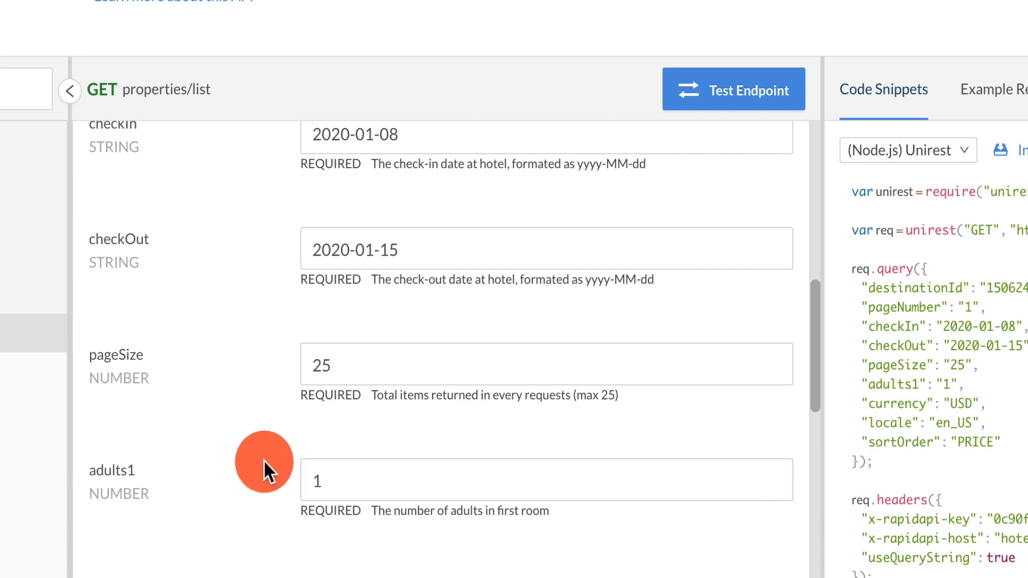
{"action": "scroll", "coordinate": [263, 460], "scroll_direction": "up", "scroll_amount": 10}
{"action": "scroll", "coordinate": [263, 460], "scroll_direction": "down", "scroll_amount": 10}
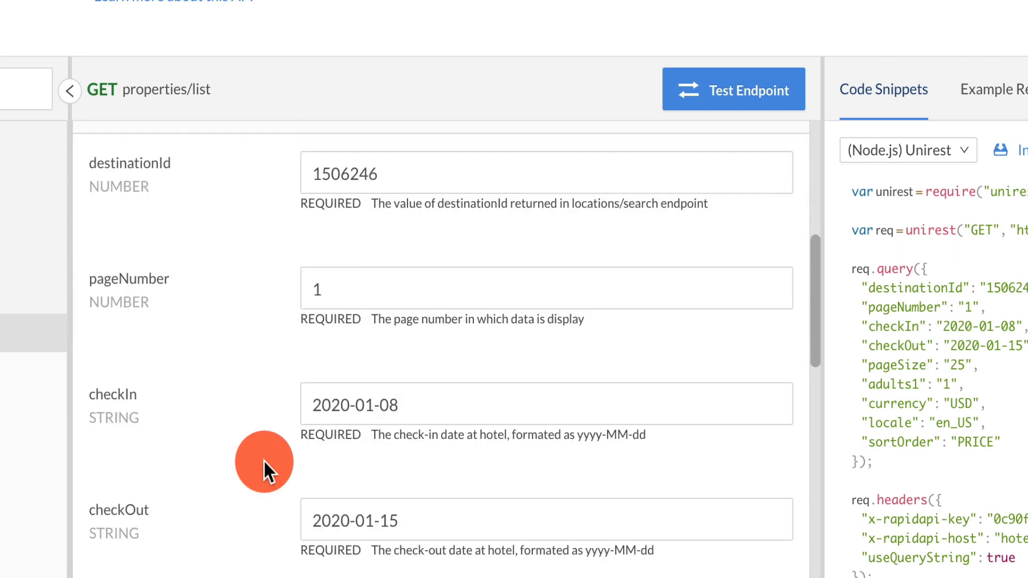
{"action": "scroll", "coordinate": [293, 283], "scroll_direction": "up", "scroll_amount": 3}
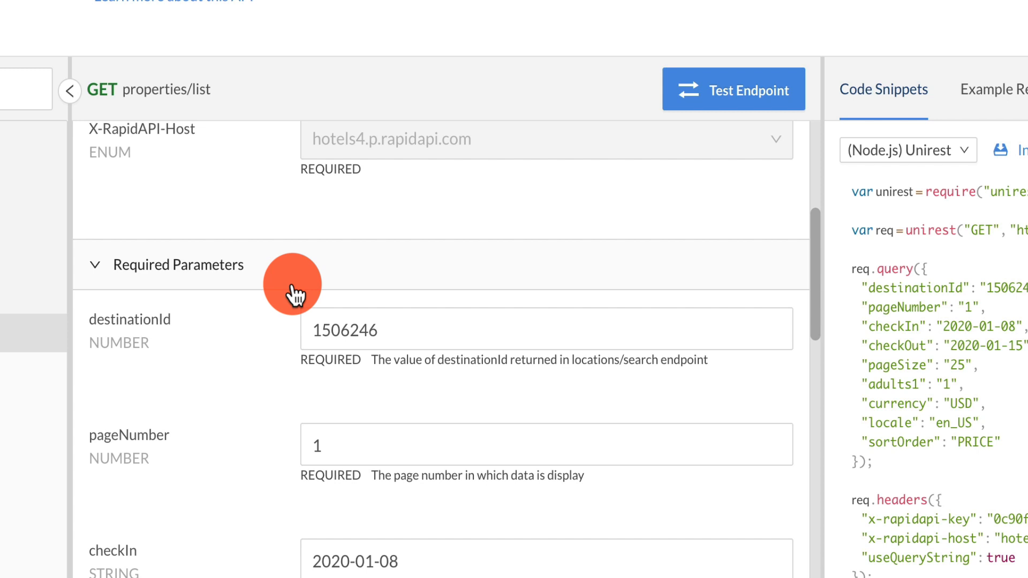
{"action": "left_click", "coordinate": [344, 336]}
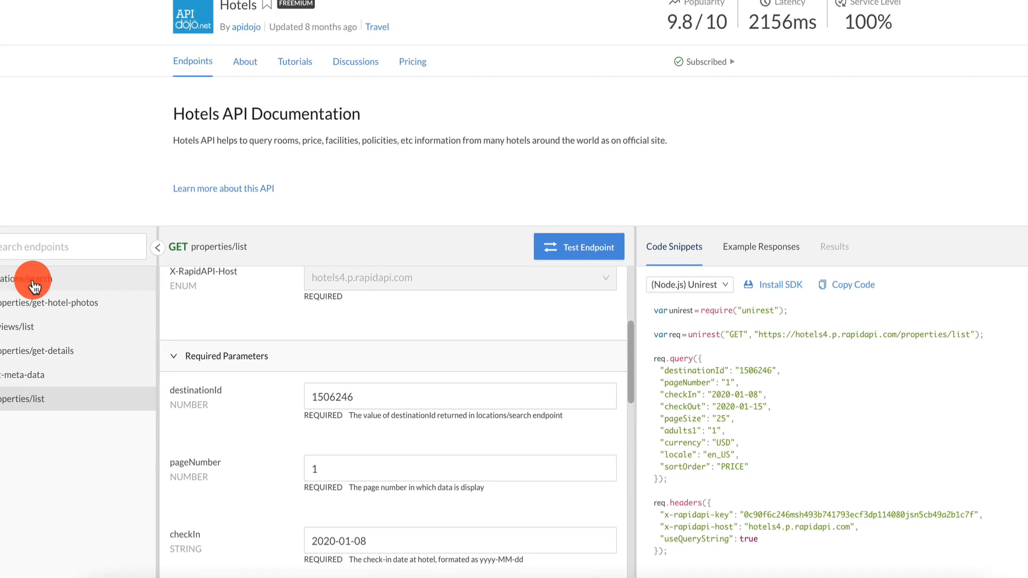
Step: Switch to the locations/search endpoint, review its query parameter, and test the endpoint with the preset query new york
{"action": "left_click", "coordinate": [67, 307]}
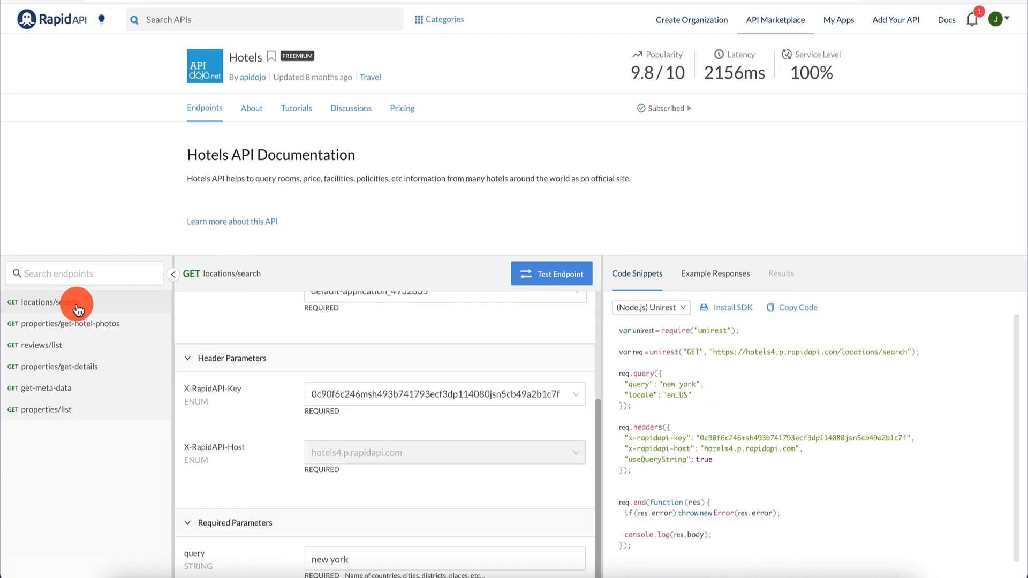
{"action": "scroll", "coordinate": [211, 400], "scroll_direction": "down", "scroll_amount": 3}
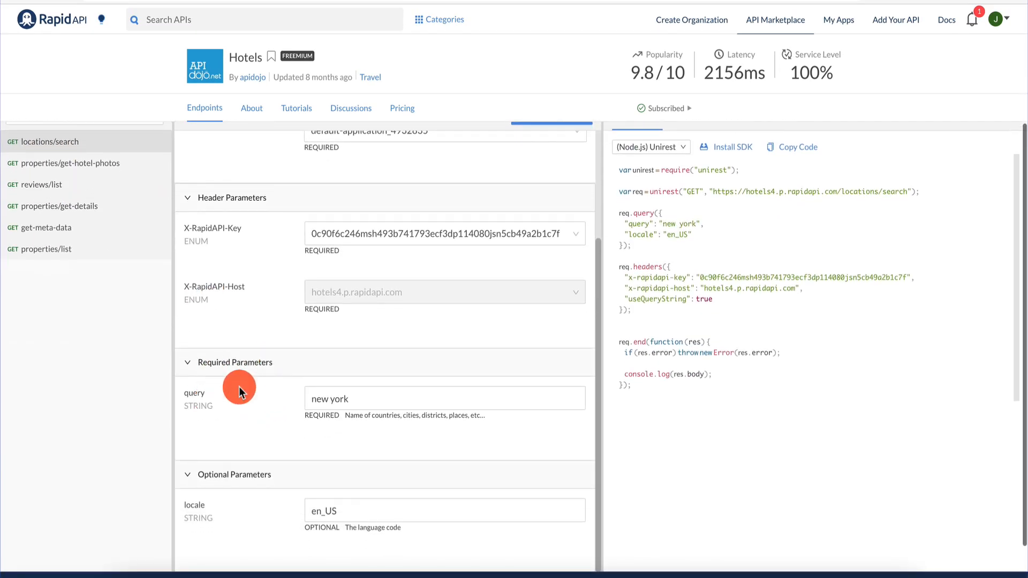
{"action": "left_click", "coordinate": [383, 390]}
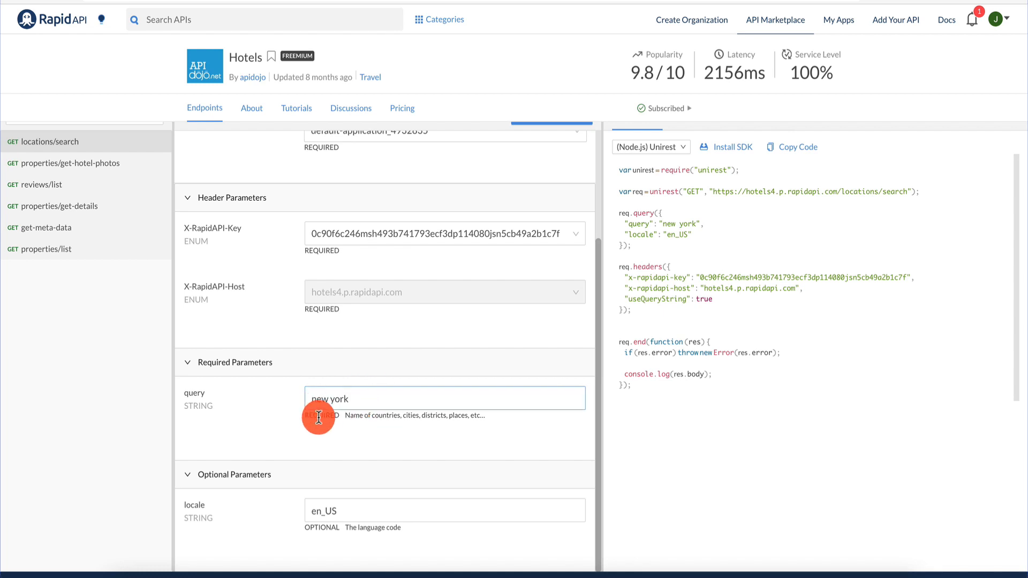
{"action": "left_click", "coordinate": [380, 439]}
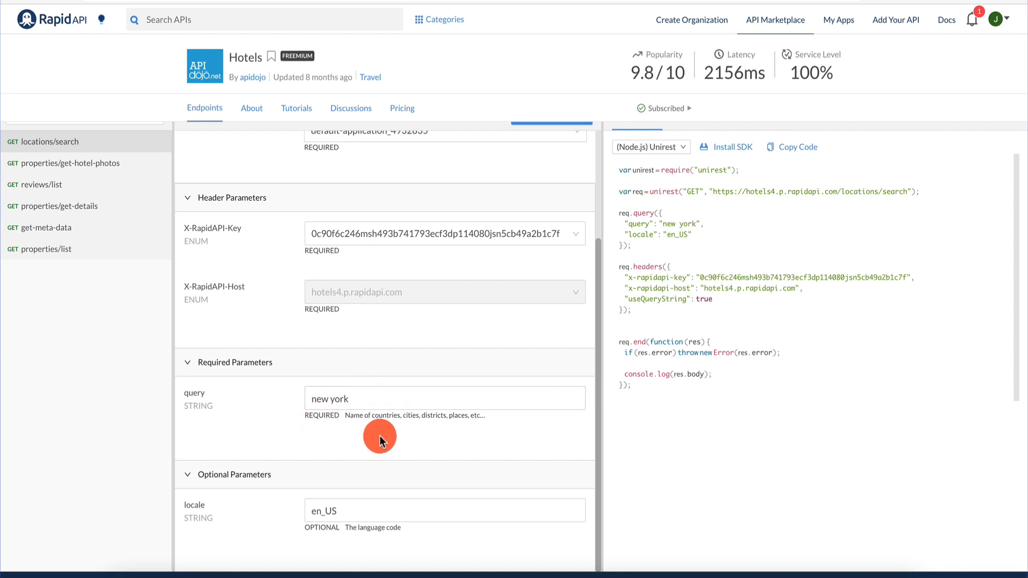
{"action": "left_click", "coordinate": [390, 397]}
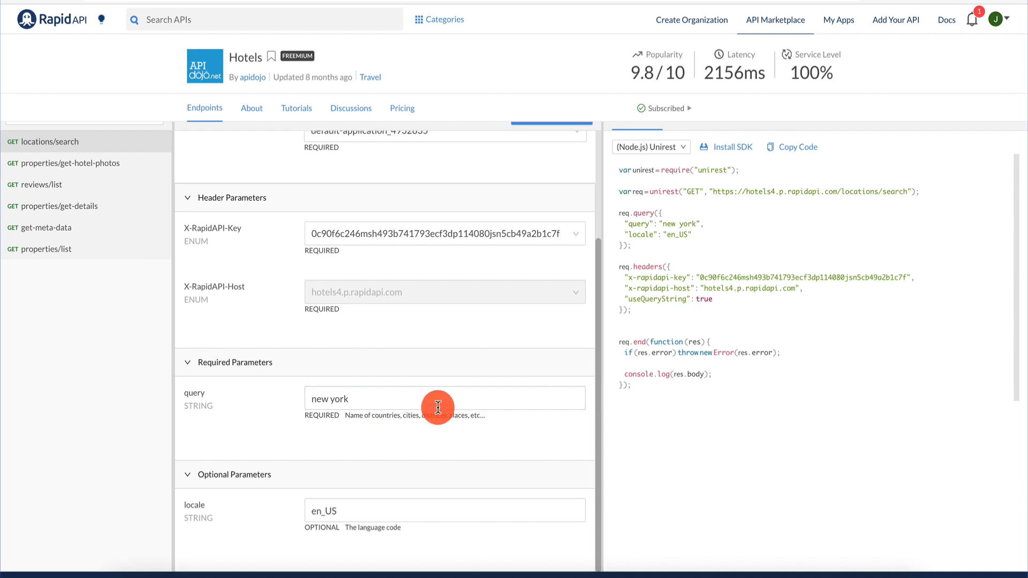
{"action": "scroll", "coordinate": [415, 390], "scroll_direction": "up", "scroll_amount": 3}
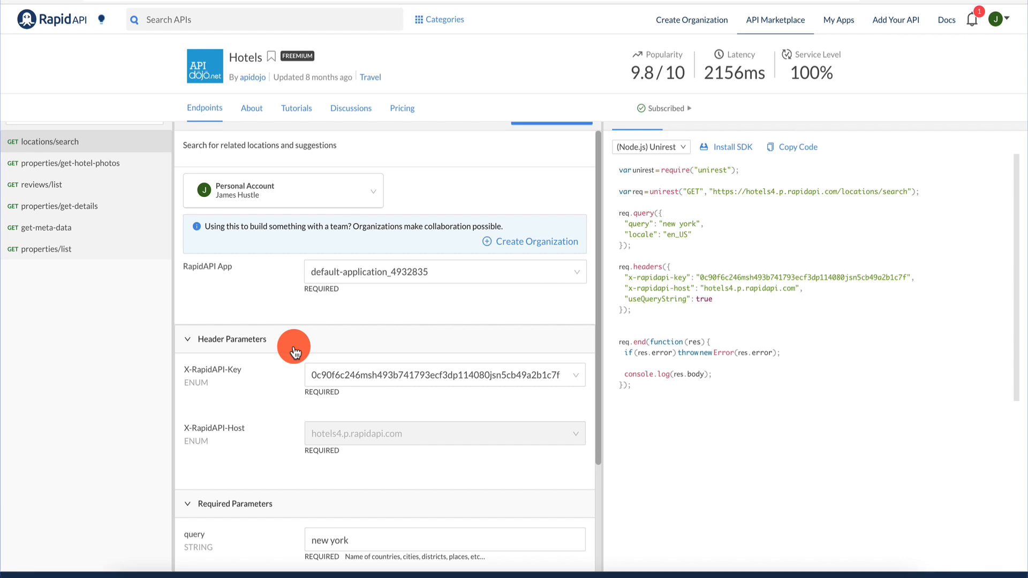
{"action": "scroll", "coordinate": [275, 274], "scroll_direction": "down", "scroll_amount": 3}
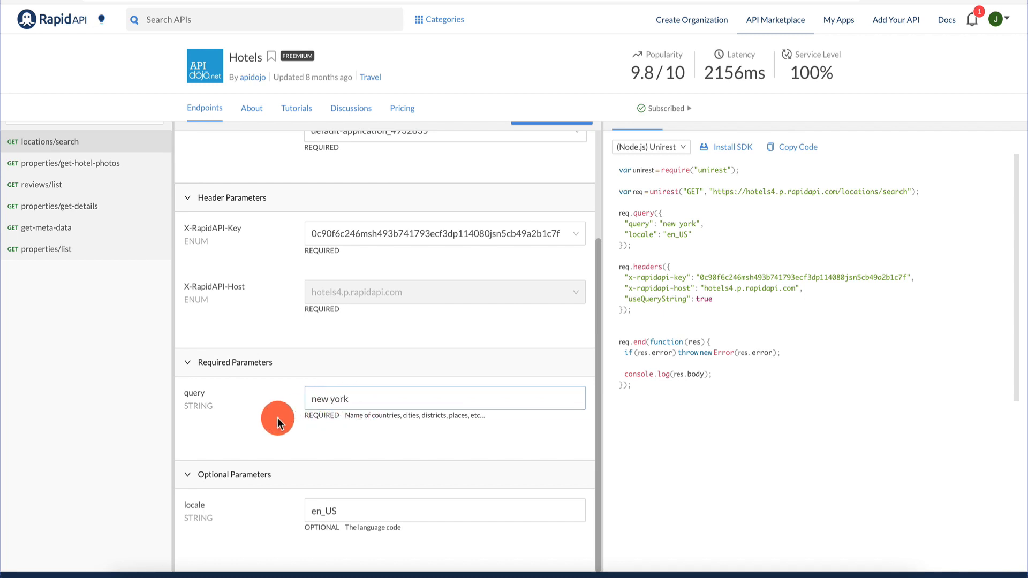
{"action": "scroll", "coordinate": [278, 419], "scroll_direction": "up", "scroll_amount": 3}
{"action": "scroll", "coordinate": [517, 202], "scroll_direction": "up", "scroll_amount": 3}
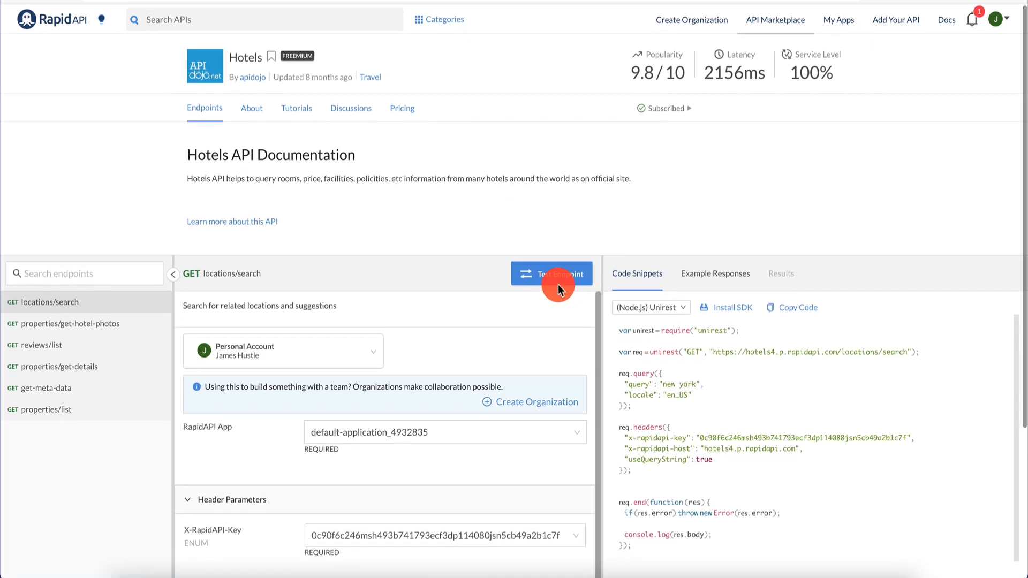
{"action": "left_click", "coordinate": [555, 275]}
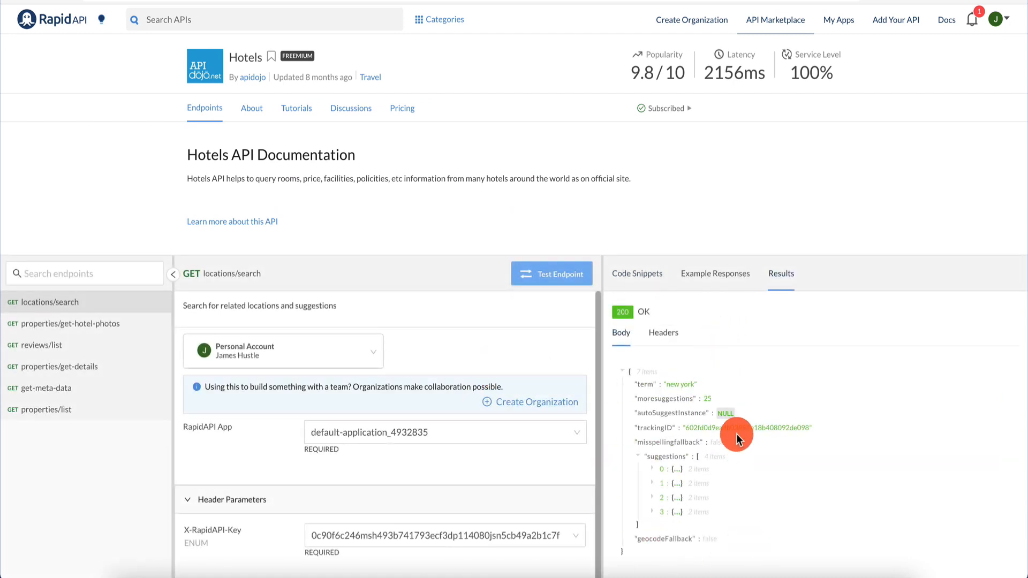
Step: Expand suggestions entries 0 through 3 in the response body of the locations/search test
{"action": "scroll", "coordinate": [701, 390], "scroll_direction": "down", "scroll_amount": 1}
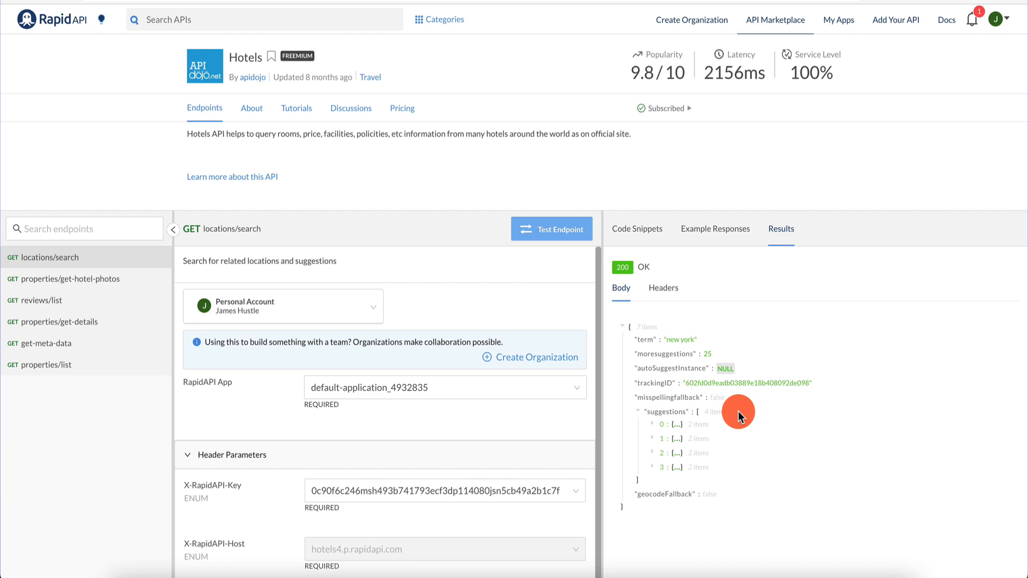
{"action": "left_click", "coordinate": [655, 426]}
{"action": "scroll", "coordinate": [654, 421], "scroll_direction": "down", "scroll_amount": 2}
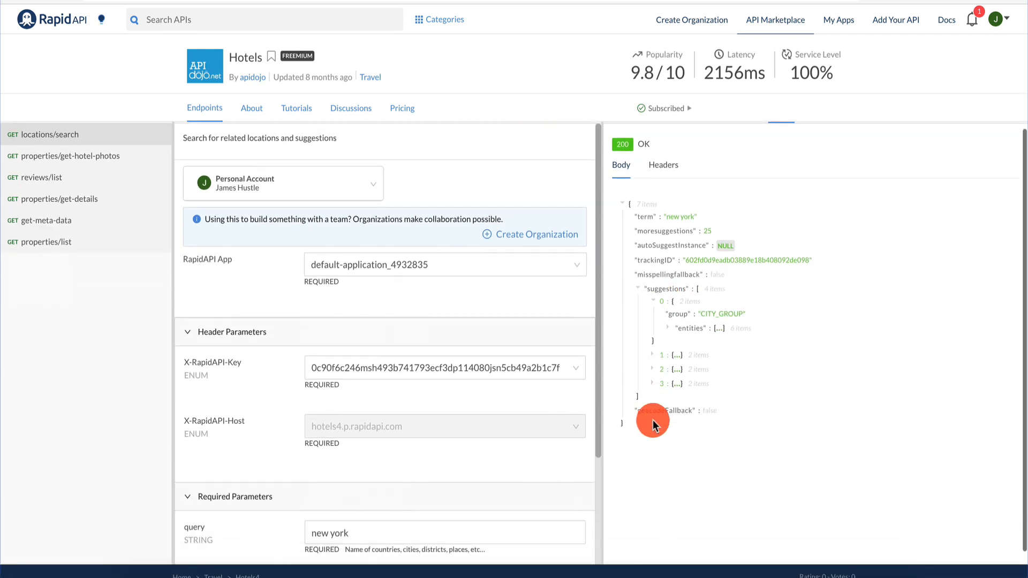
{"action": "left_click", "coordinate": [653, 356]}
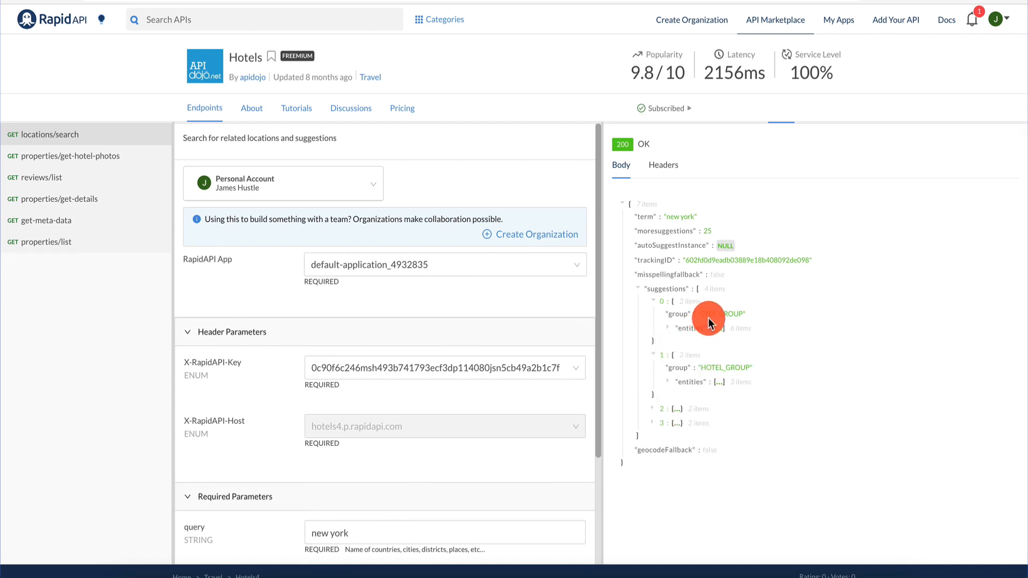
{"action": "left_click", "coordinate": [654, 410]}
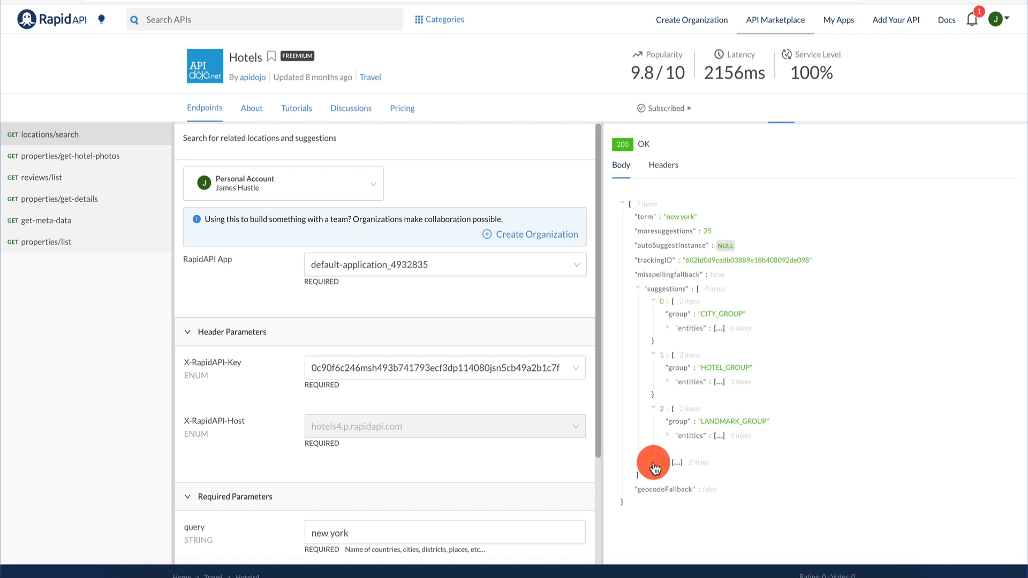
{"action": "left_click", "coordinate": [654, 463]}
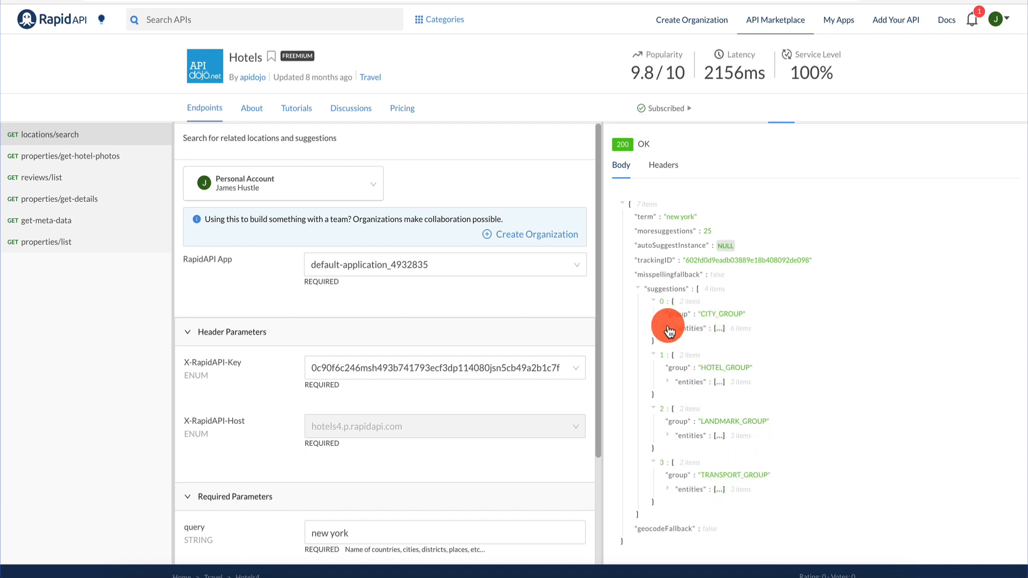
Step: Expand the entities of the CITY_GROUP suggestion and inspect entries 0 through 2 one at a time
{"action": "left_click", "coordinate": [668, 327]}
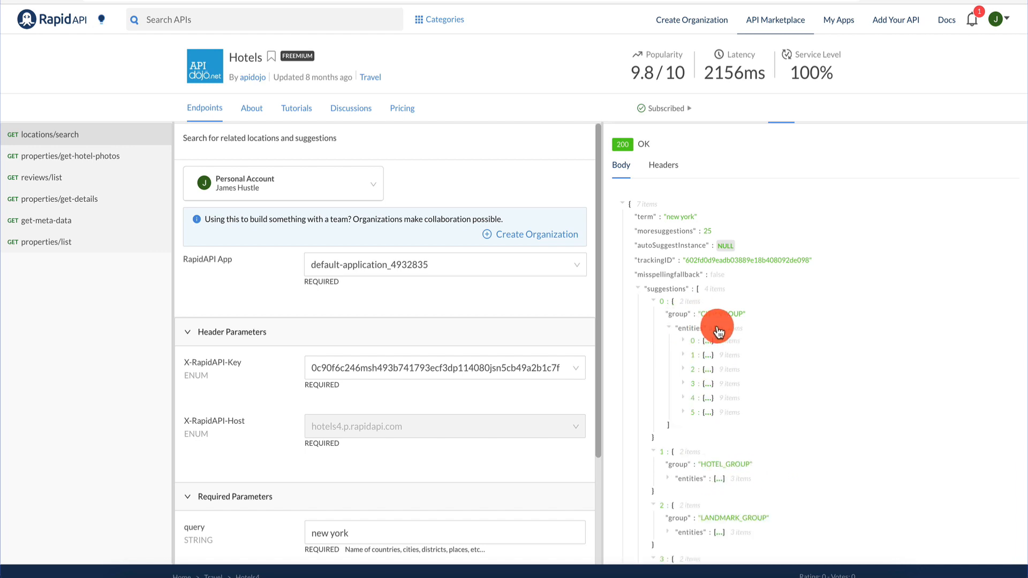
{"action": "left_click", "coordinate": [684, 341]}
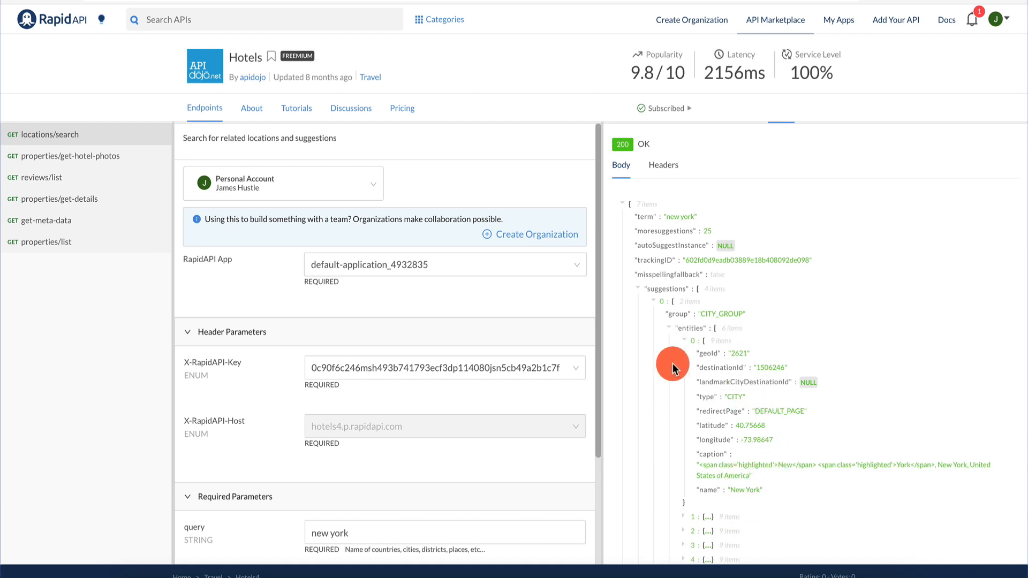
{"action": "left_click", "coordinate": [683, 343]}
{"action": "left_click", "coordinate": [685, 356]}
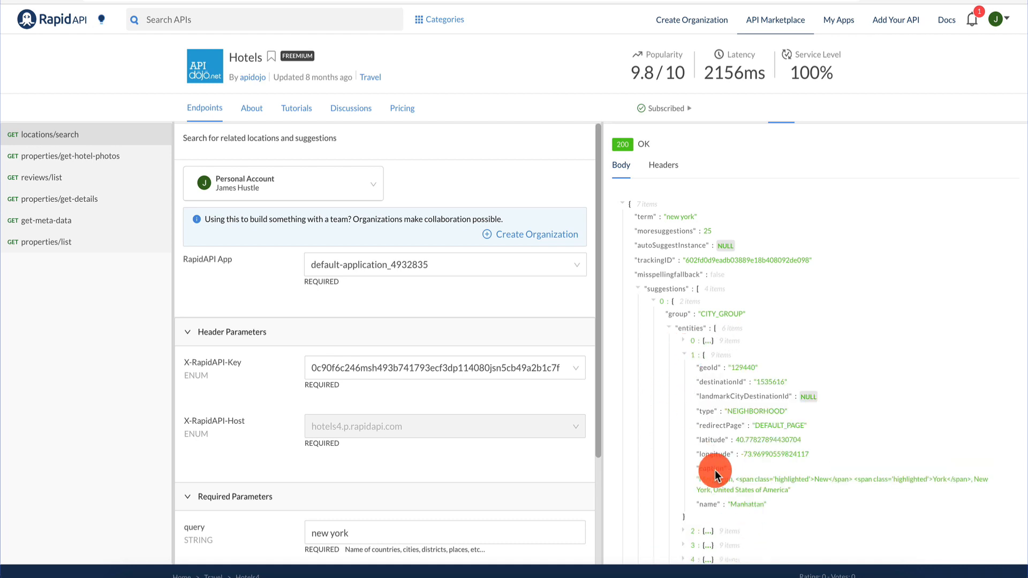
{"action": "left_click", "coordinate": [685, 358]}
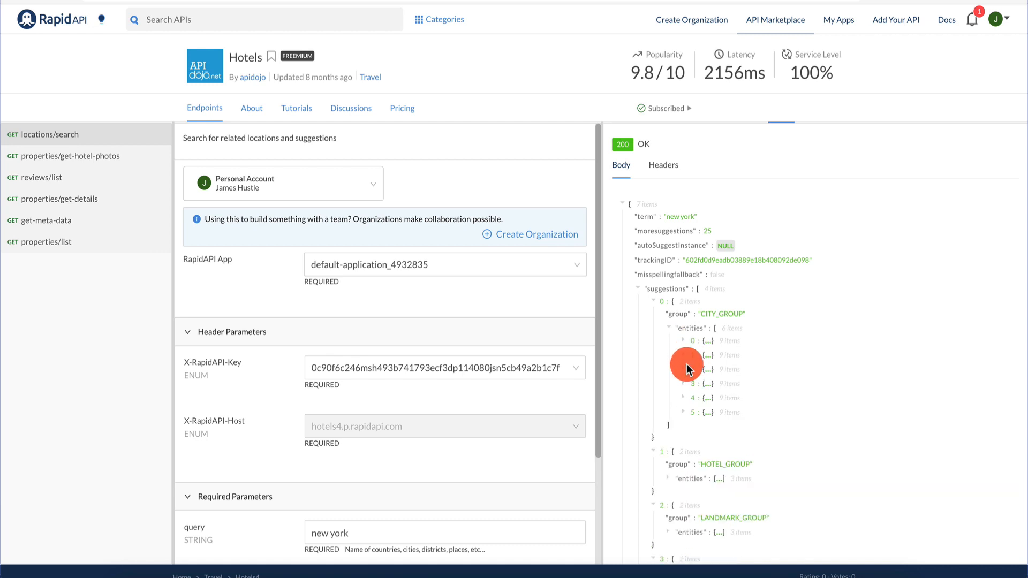
{"action": "left_click", "coordinate": [684, 370]}
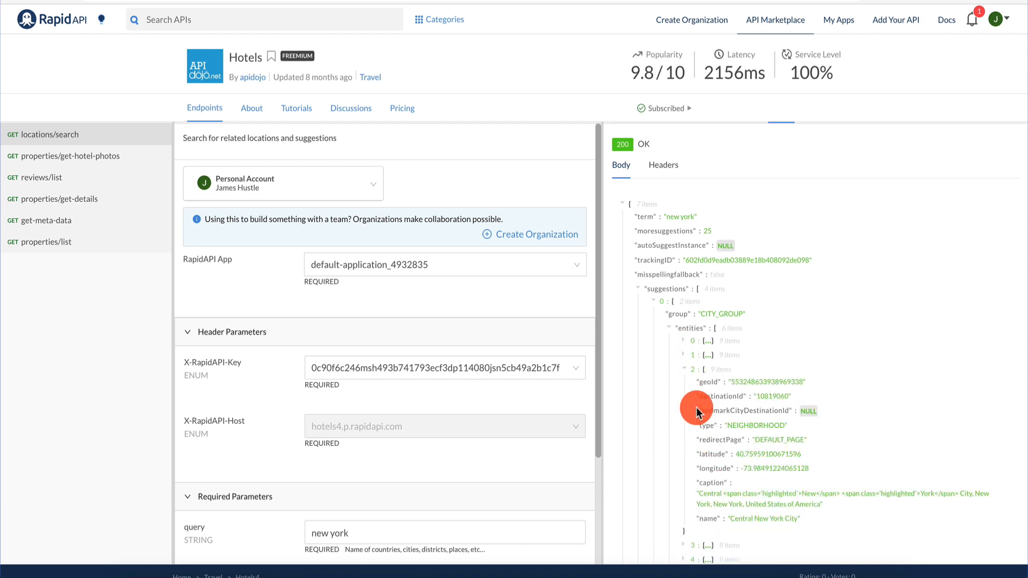
{"action": "left_click", "coordinate": [684, 370]}
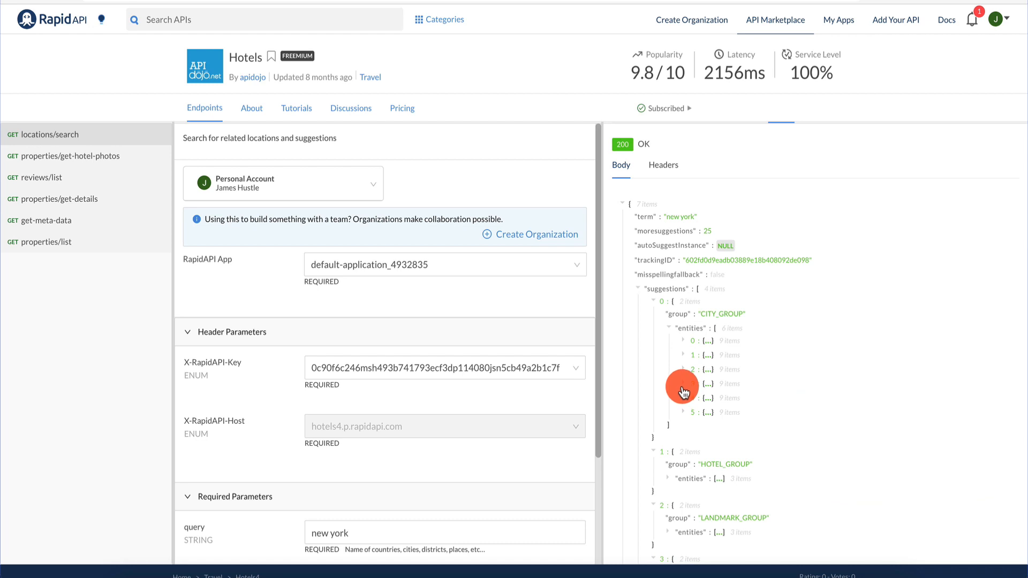
Step: Inspect CITY_GROUP entities 3 through 5 one at a time, including their destinationId and name fields
{"action": "left_click", "coordinate": [681, 383]}
{"action": "left_click", "coordinate": [685, 384]}
{"action": "left_click", "coordinate": [685, 399]}
{"action": "scroll", "coordinate": [735, 430], "scroll_direction": "down", "scroll_amount": 1}
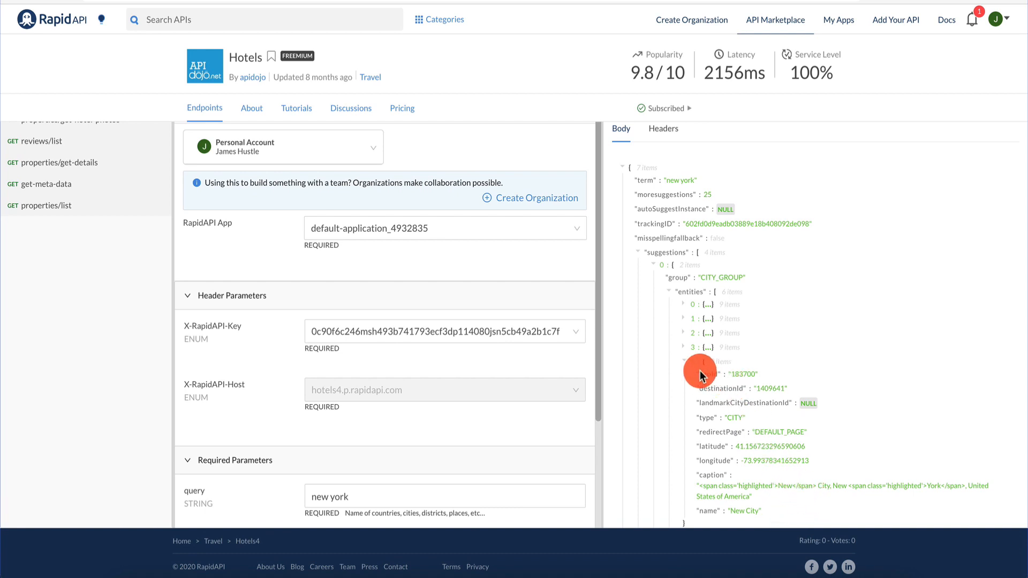
{"action": "left_click", "coordinate": [685, 368]}
{"action": "left_click", "coordinate": [685, 376]}
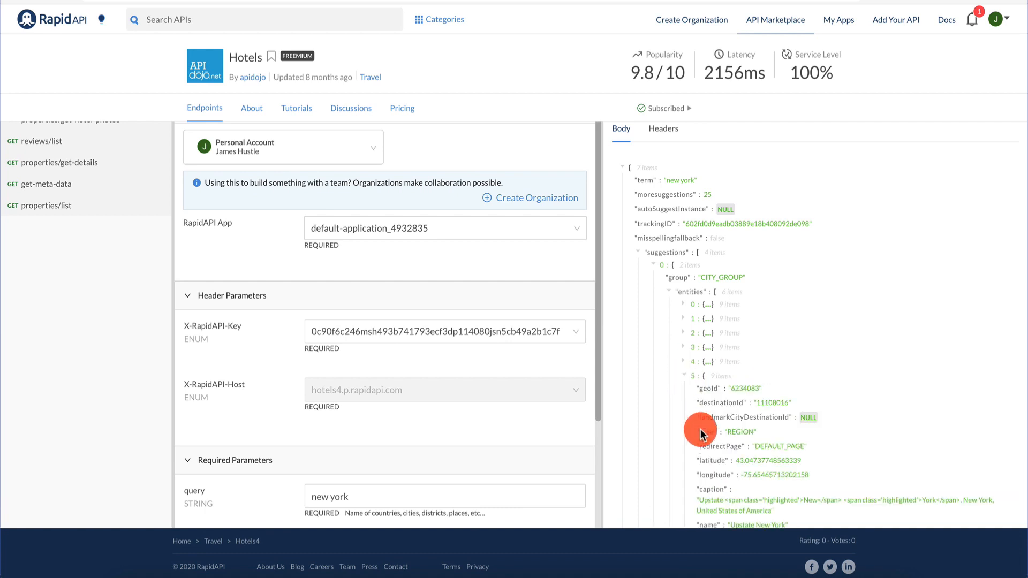
{"action": "left_click", "coordinate": [684, 377]}
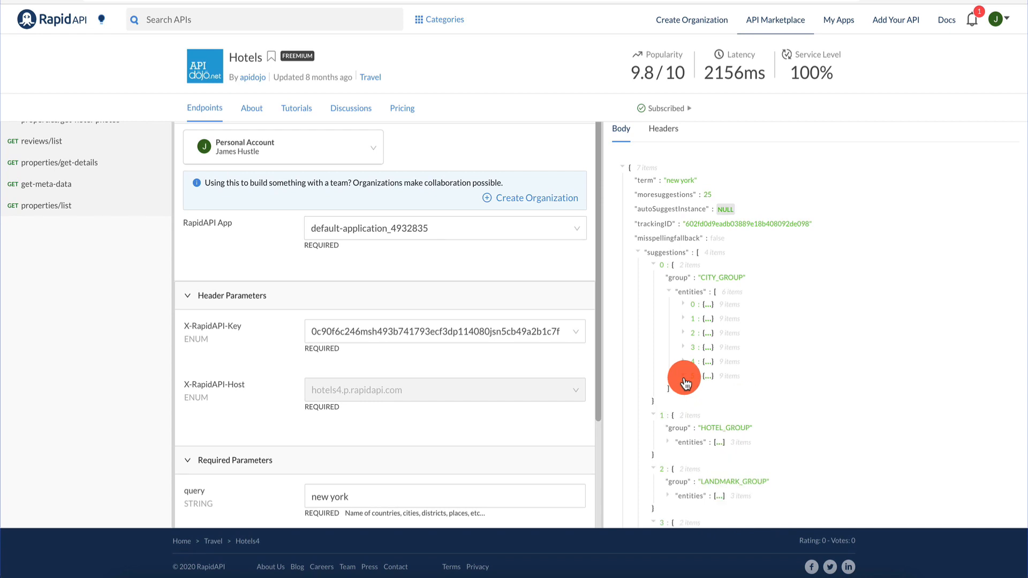
Step: Expand the HOTEL_GROUP entities and briefly inspect entry 0, collapsing it again
{"action": "left_click", "coordinate": [669, 443]}
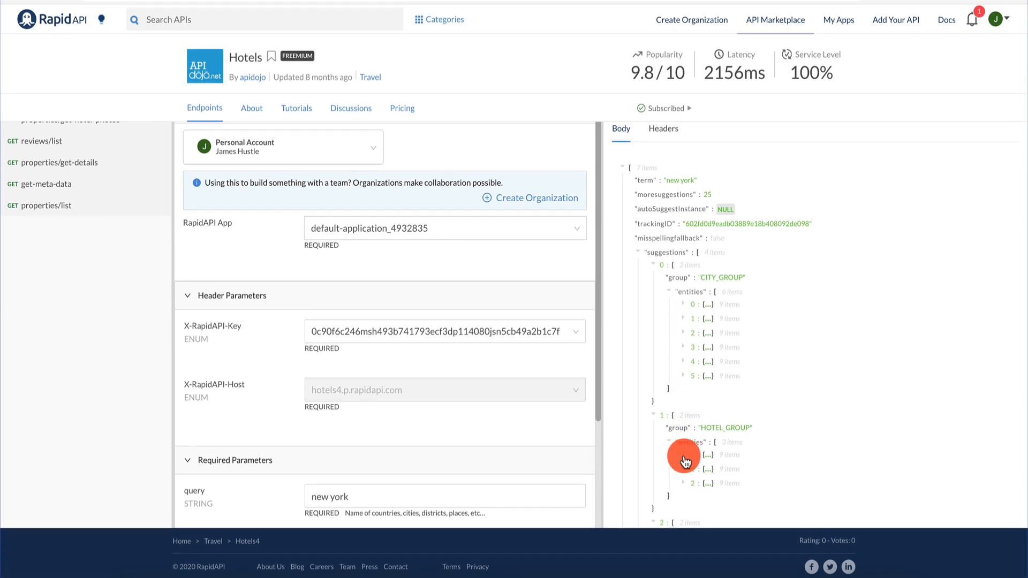
{"action": "left_click", "coordinate": [683, 455]}
{"action": "left_click", "coordinate": [684, 456]}
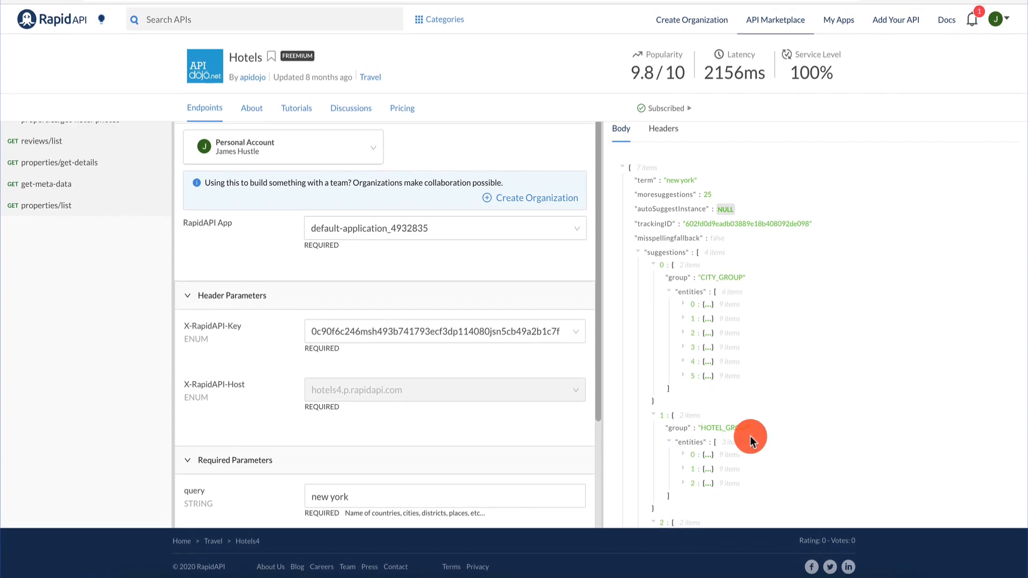
{"action": "scroll", "coordinate": [757, 259], "scroll_direction": "up", "scroll_amount": 5}
{"action": "scroll", "coordinate": [757, 259], "scroll_direction": "down", "scroll_amount": 4}
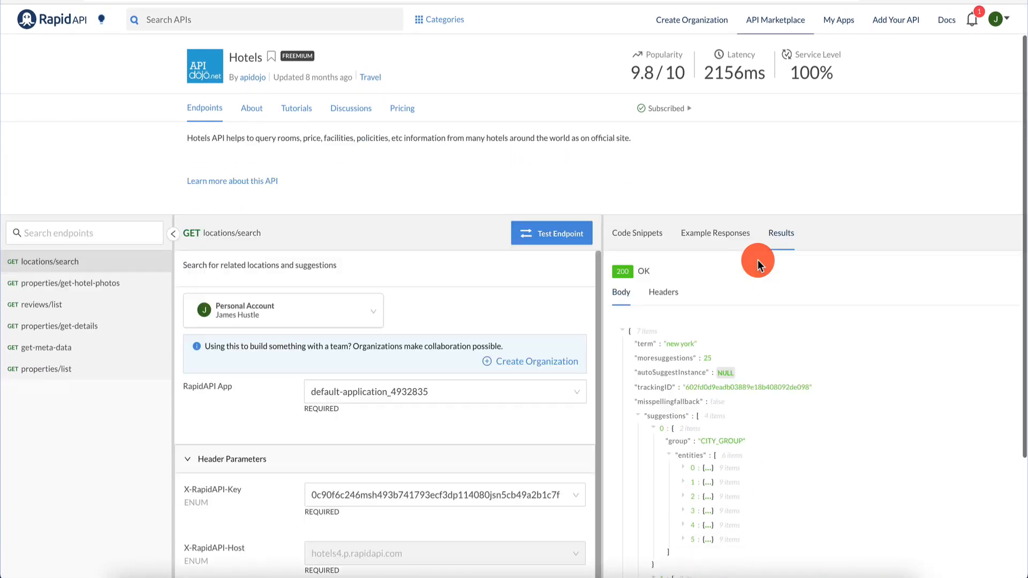
{"action": "scroll", "coordinate": [757, 259], "scroll_direction": "up", "scroll_amount": 3}
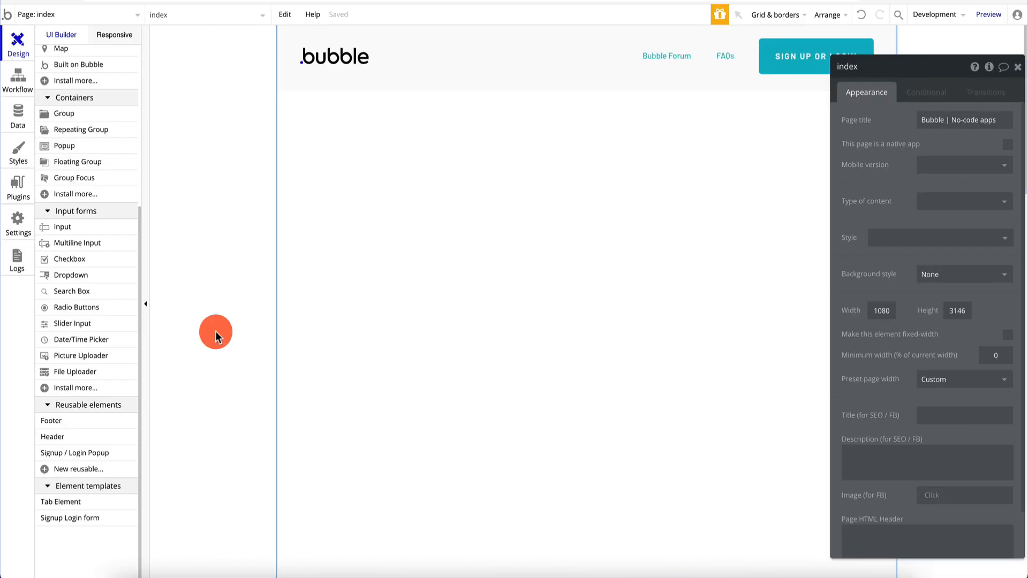
Step: Switch to the Bubble editor, open the app's plugins, and look up the API Connector in the plugin library by searching for api
{"action": "left_click", "coordinate": [1017, 67]}
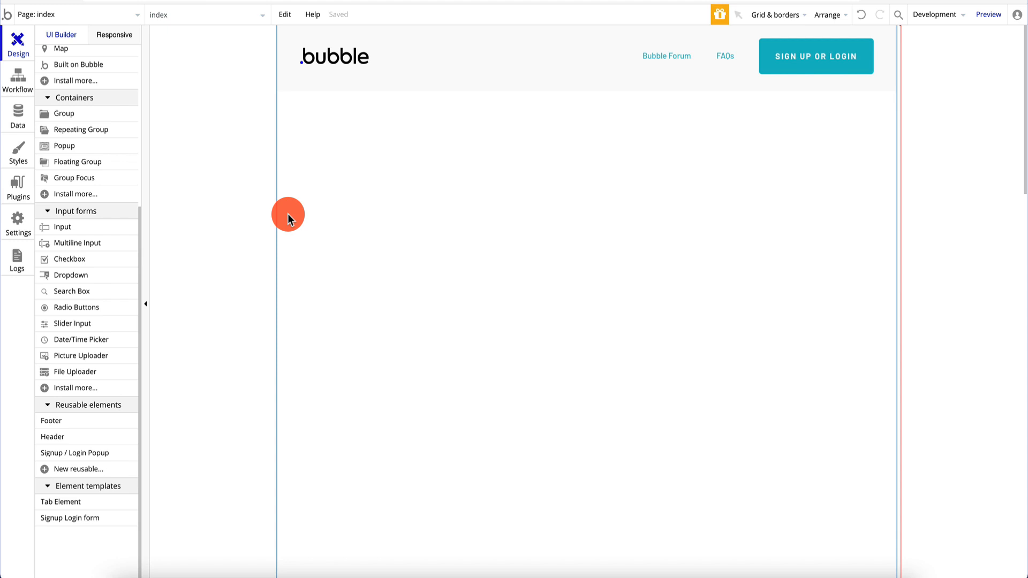
{"action": "left_click", "coordinate": [25, 190]}
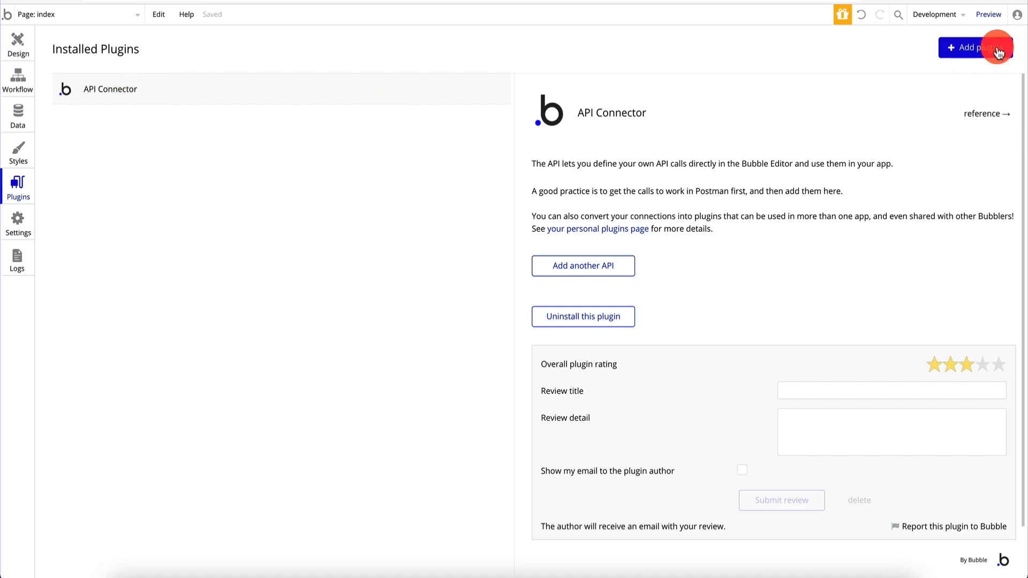
{"action": "left_click", "coordinate": [320, 115]}
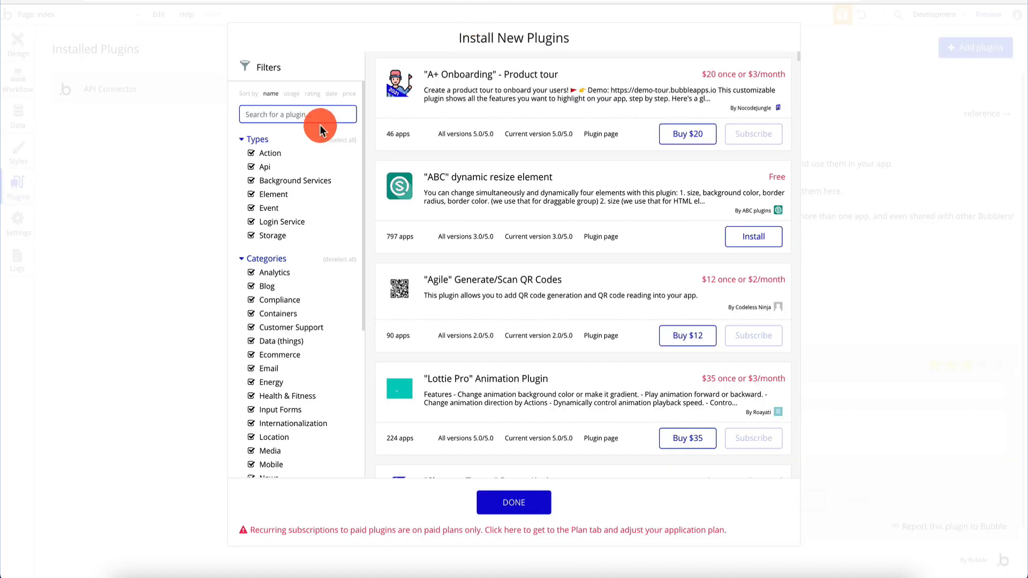
{"action": "type", "text": "api"}
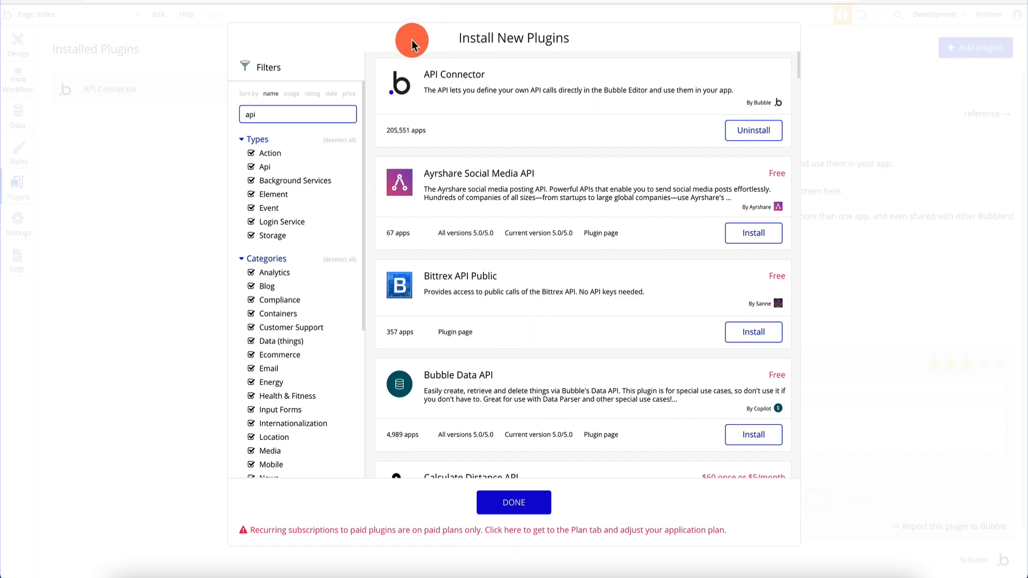
{"action": "left_click", "coordinate": [519, 513]}
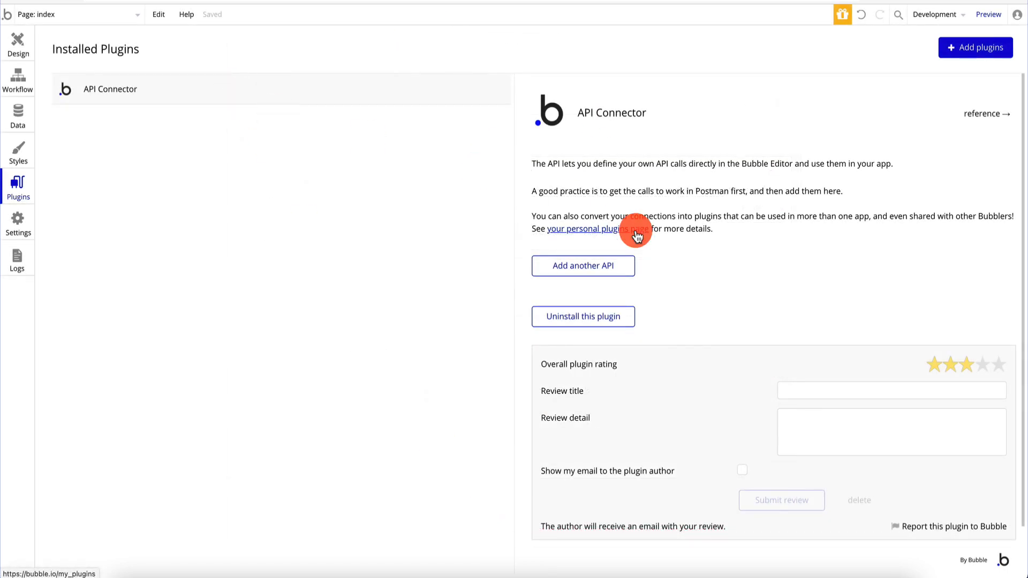
Step: Add a new API to the API Connector plugin and name it HotelsAPI
{"action": "scroll", "coordinate": [635, 231], "scroll_direction": "down", "scroll_amount": 1}
{"action": "left_click", "coordinate": [596, 260]}
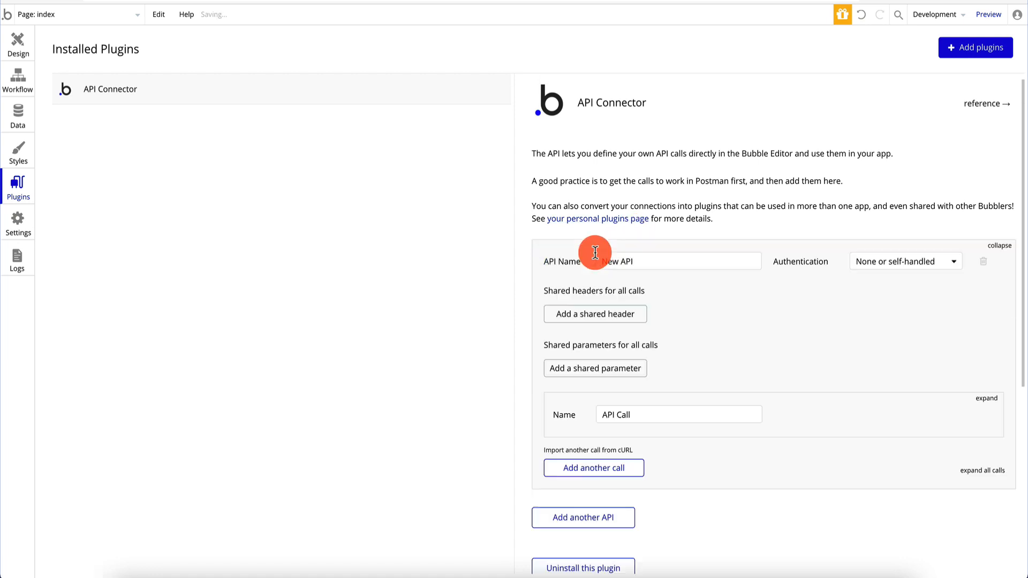
{"action": "left_click", "coordinate": [595, 253]}
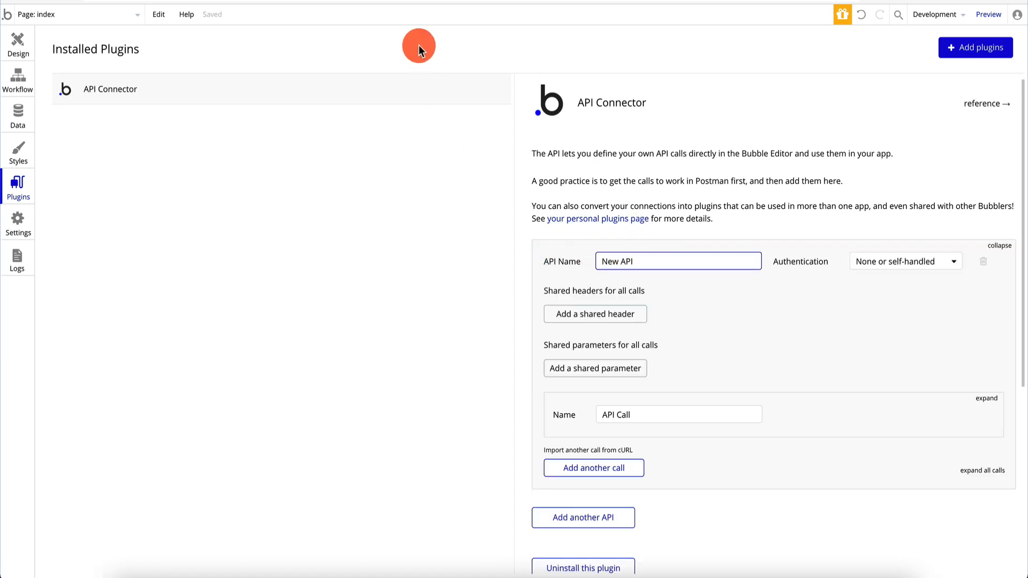
{"action": "key", "text": "ctrl+a"}
{"action": "key", "text": "BackSpace"}
{"action": "type", "text": "HotelsAPI"}
{"action": "left_click", "coordinate": [666, 275]}
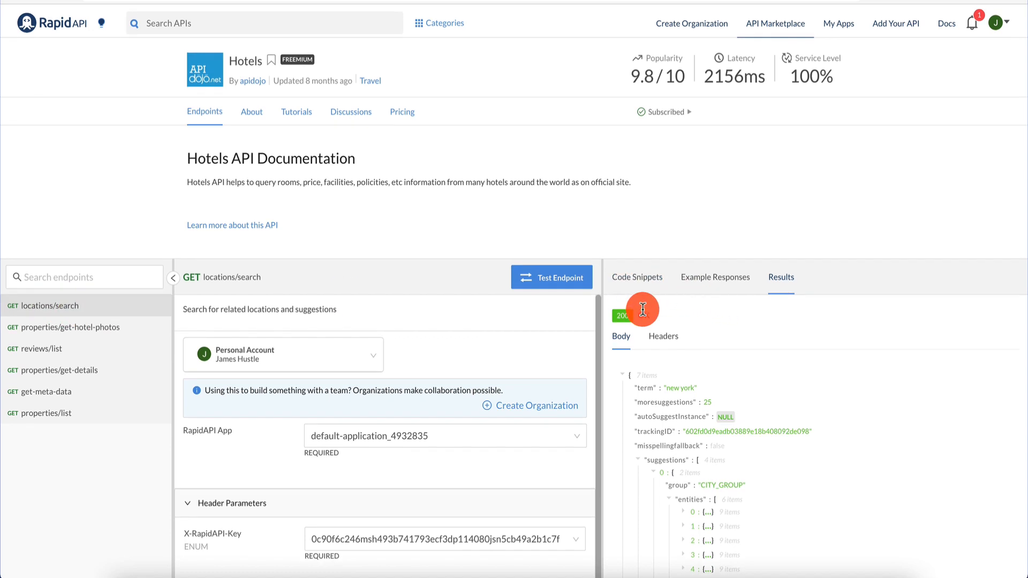
Step: In RapidAPI, show the locations/search code snippet in HTTP/1.1 format
{"action": "left_click", "coordinate": [635, 276]}
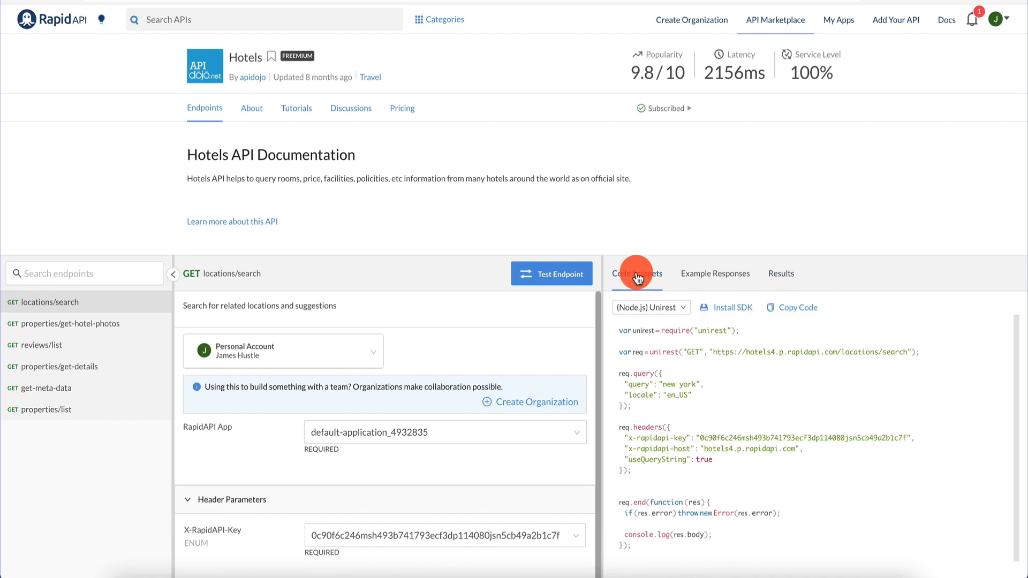
{"action": "left_click", "coordinate": [671, 307]}
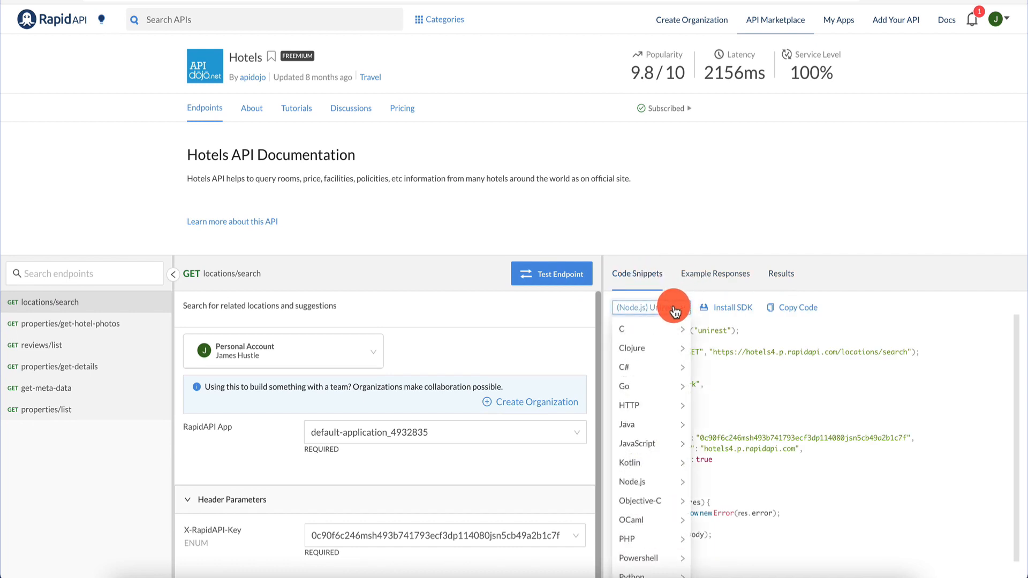
{"action": "mouse_move", "coordinate": [664, 406]}
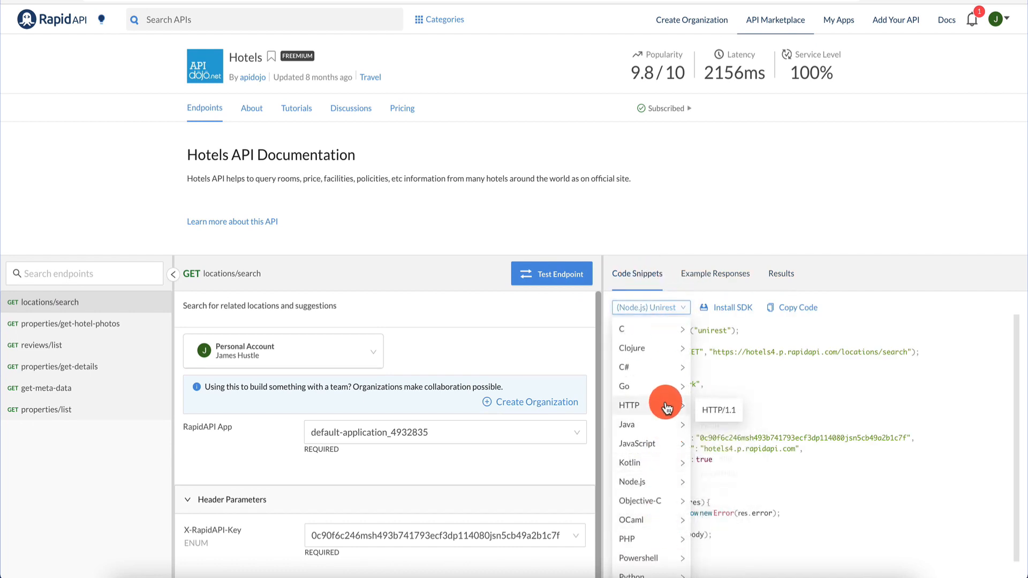
{"action": "left_click", "coordinate": [717, 412]}
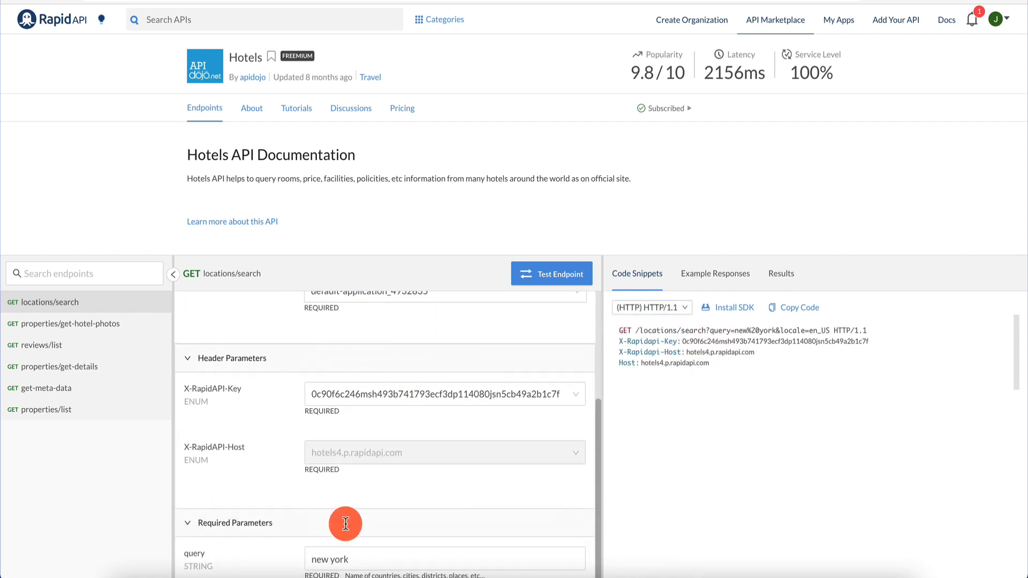
Step: Check the required query parameter and copy the request path /locations/search?query=new%20york from the HTTP snippet
{"action": "scroll", "coordinate": [265, 493], "scroll_direction": "down", "scroll_amount": 1}
{"action": "left_click", "coordinate": [331, 486]}
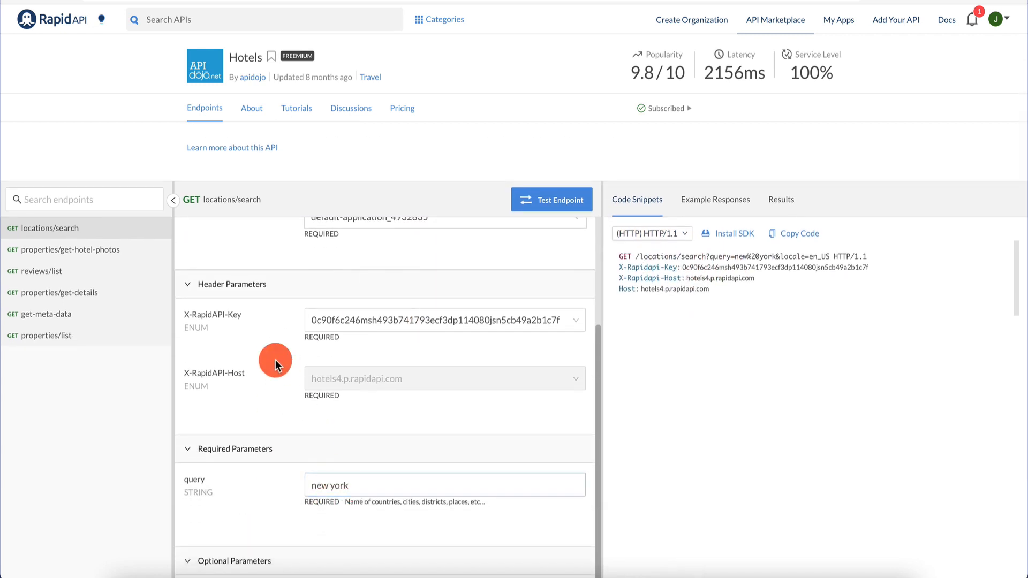
{"action": "scroll", "coordinate": [271, 355], "scroll_direction": "up", "scroll_amount": 3}
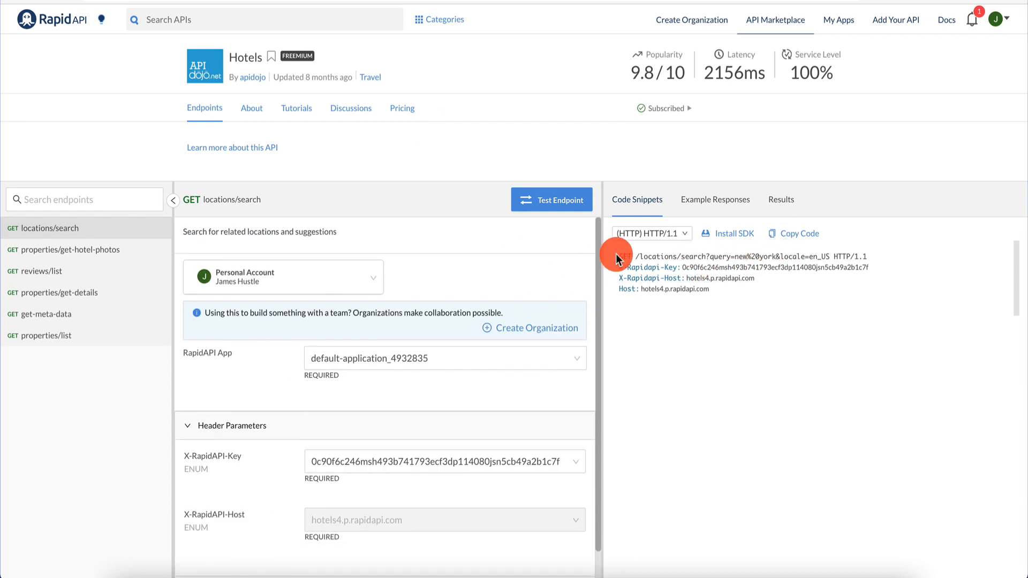
{"action": "left_click_drag", "start_coordinate": [636, 255], "coordinate": [777, 257]}
{"action": "key", "text": "ctrl+c"}
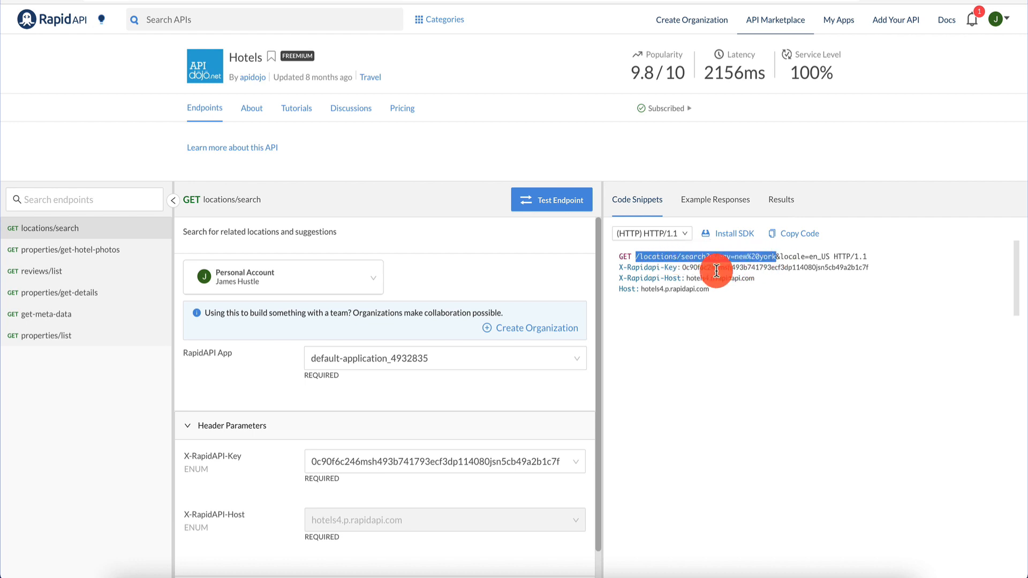
Step: Review the locations/search parameters, toggling the optional section to examine the locale parameter
{"action": "scroll", "coordinate": [375, 460], "scroll_direction": "down", "scroll_amount": 3}
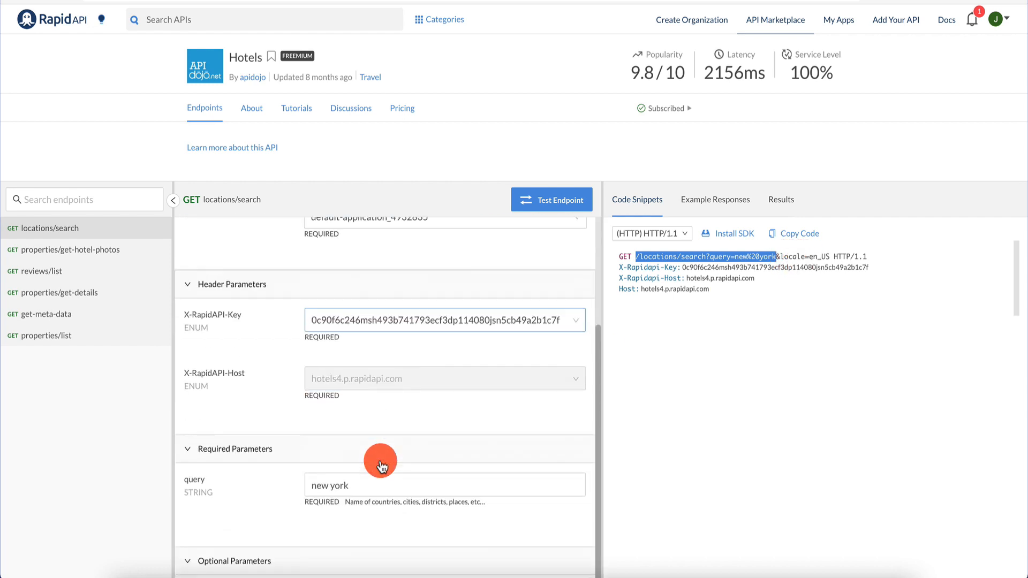
{"action": "scroll", "coordinate": [244, 557], "scroll_direction": "down", "scroll_amount": 2}
{"action": "left_click", "coordinate": [236, 514]}
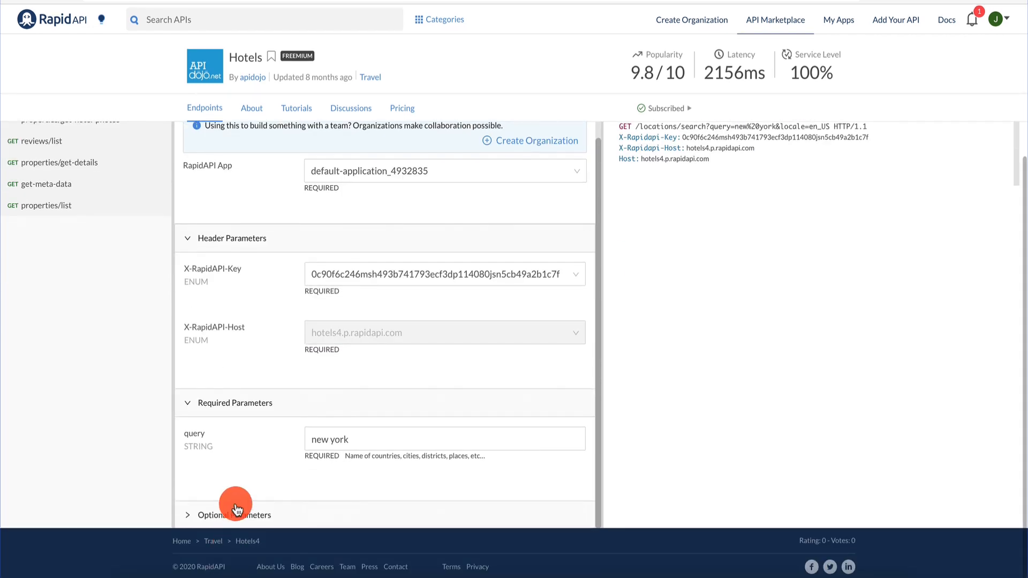
{"action": "left_click", "coordinate": [240, 517]}
{"action": "scroll", "coordinate": [240, 514], "scroll_direction": "down", "scroll_amount": 2}
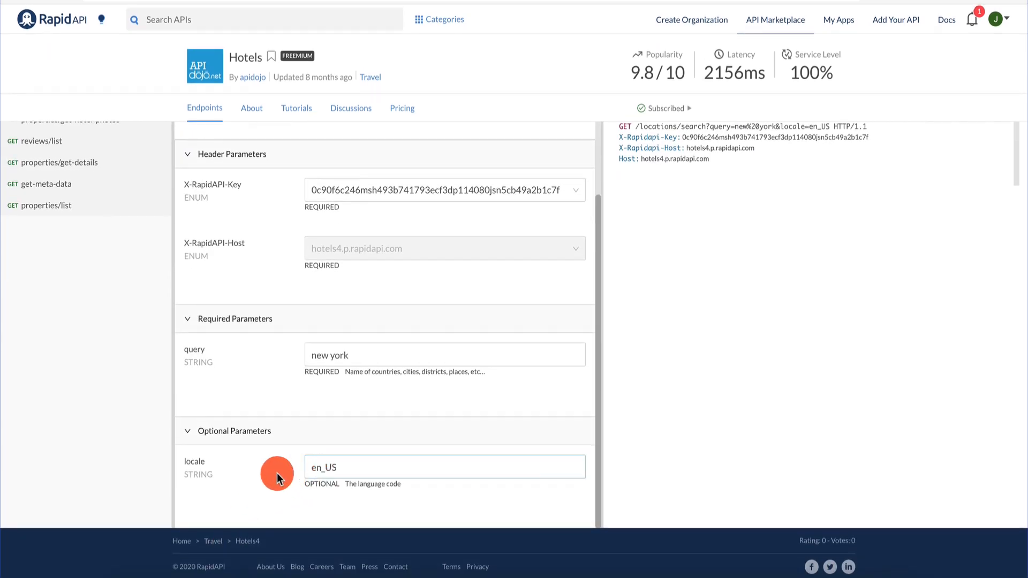
{"action": "scroll", "coordinate": [252, 381], "scroll_direction": "up", "scroll_amount": 3}
{"action": "scroll", "coordinate": [782, 193], "scroll_direction": "up", "scroll_amount": 3}
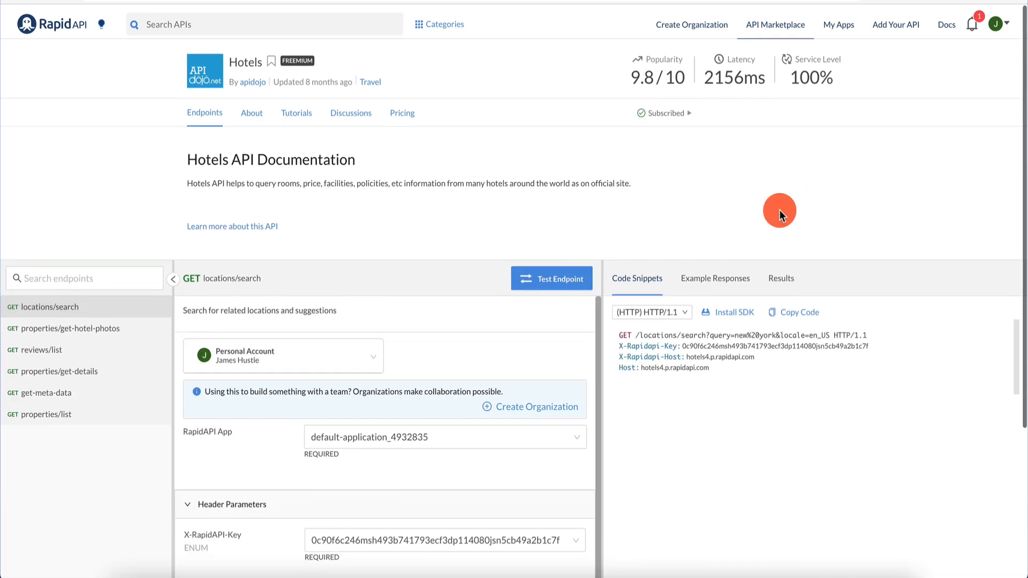
Step: Reselect the path /locations/search?query=new%20york in the HTTP snippet, leaving out the locale part, and return to the Bubble editor
{"action": "double_click", "coordinate": [625, 330]}
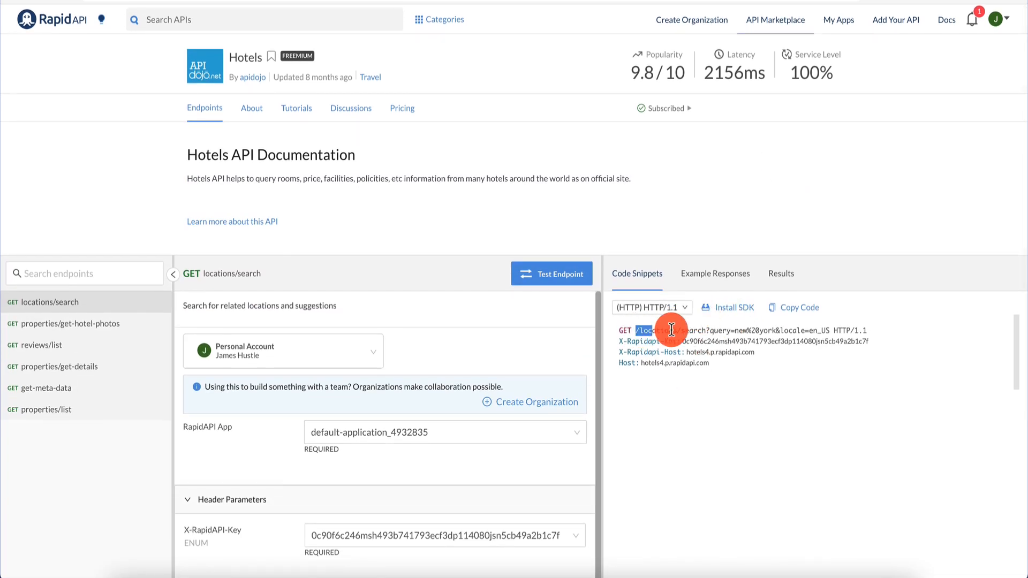
{"action": "left_click_drag", "start_coordinate": [635, 331], "coordinate": [773, 328]}
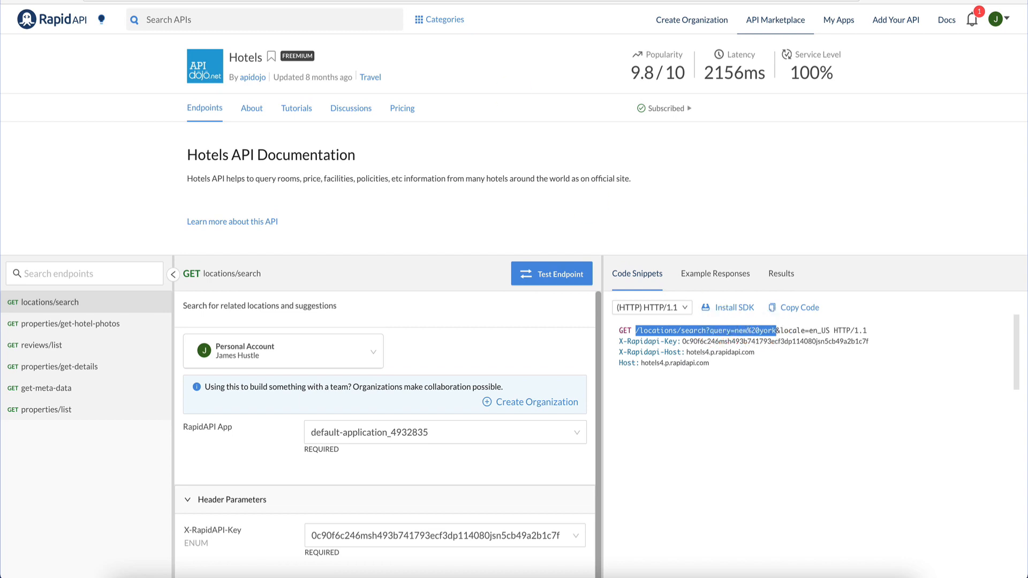
{"action": "key", "text": "ctrl+Tab"}
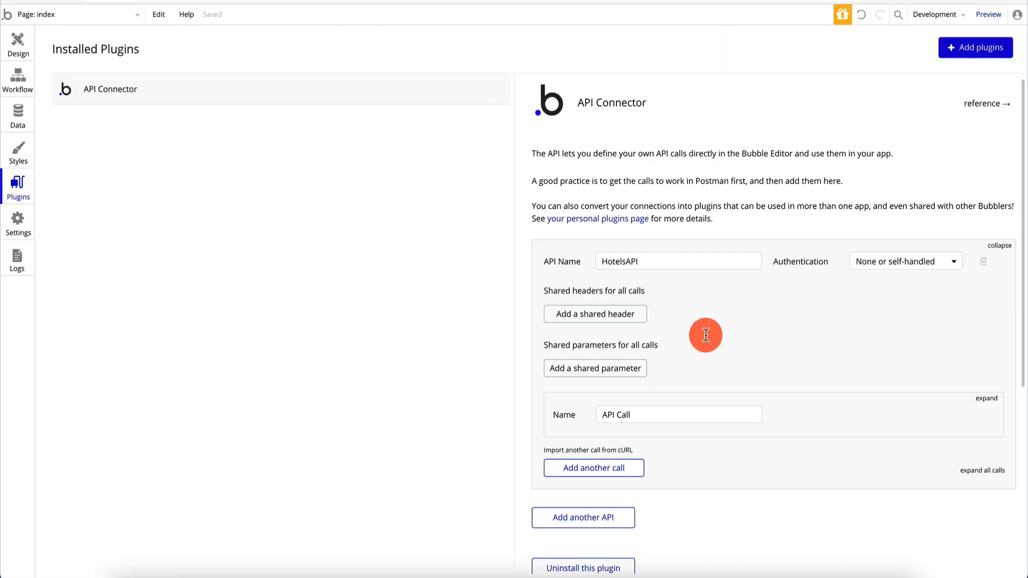
Step: Expand the empty API Call under HotelsAPI, enter the copied path /locations/search?query=new%20york as its URL, and name the call LocationSearch
{"action": "scroll", "coordinate": [702, 343], "scroll_direction": "down", "scroll_amount": 2}
{"action": "scroll", "coordinate": [702, 343], "scroll_direction": "down", "scroll_amount": 1}
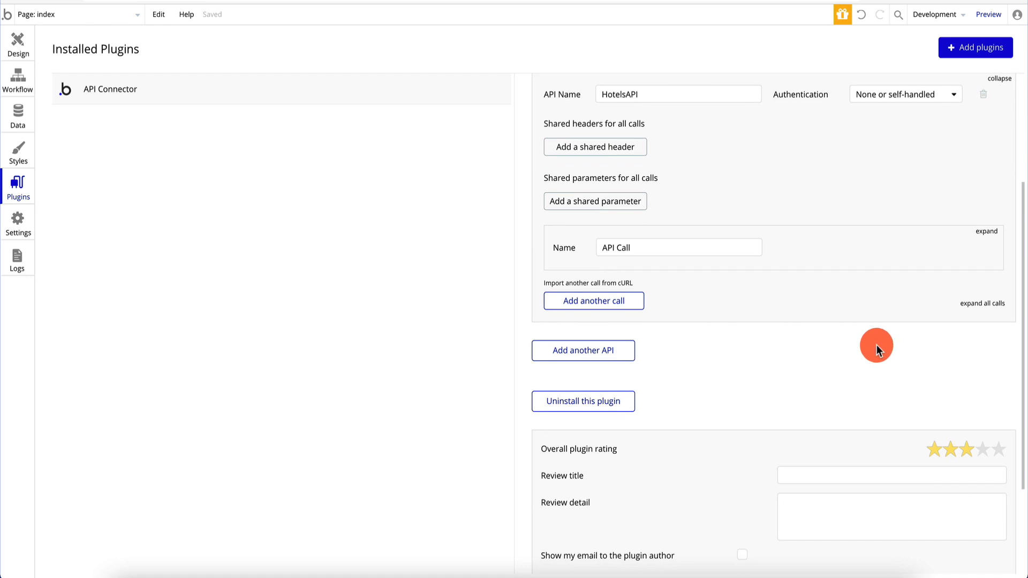
{"action": "left_click", "coordinate": [990, 231]}
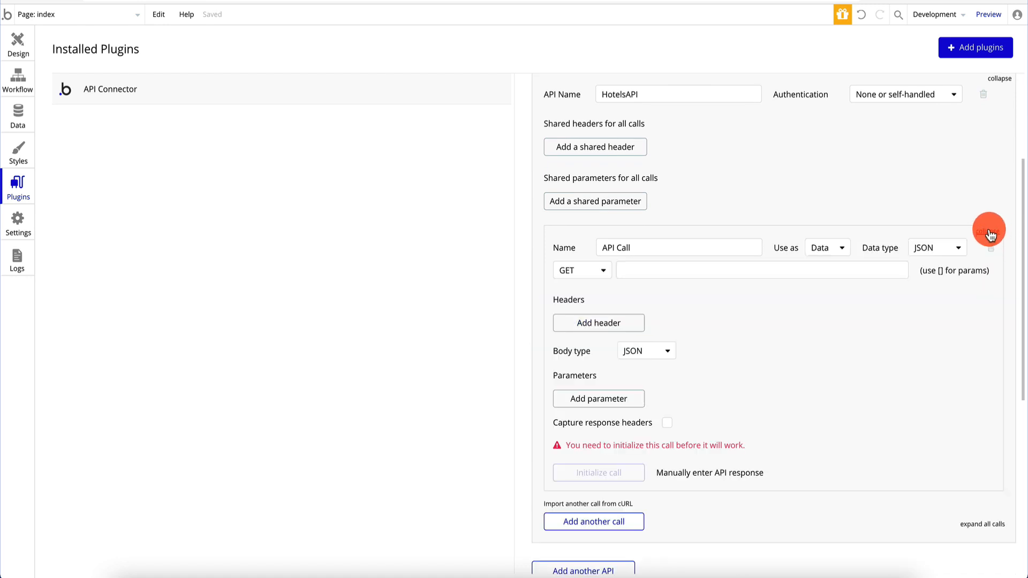
{"action": "left_click", "coordinate": [687, 248]}
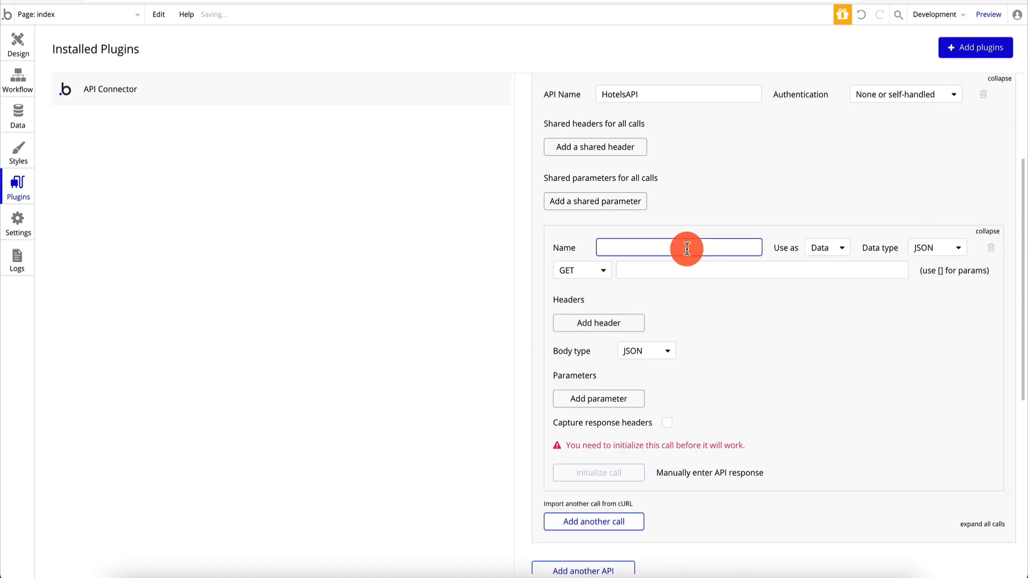
{"action": "left_click", "coordinate": [678, 272]}
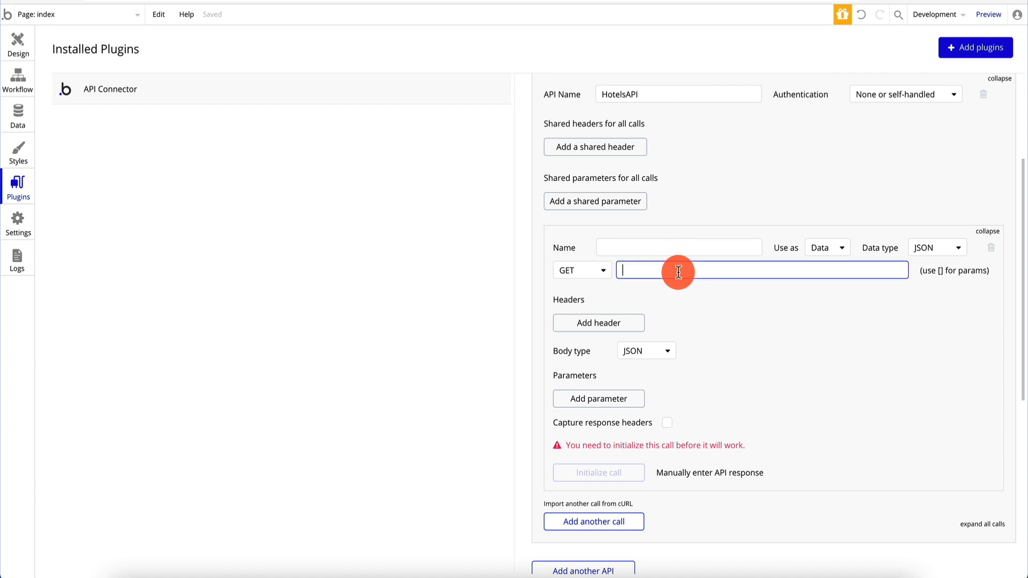
{"action": "key", "text": "ctrl+v"}
{"action": "left_click", "coordinate": [679, 247]}
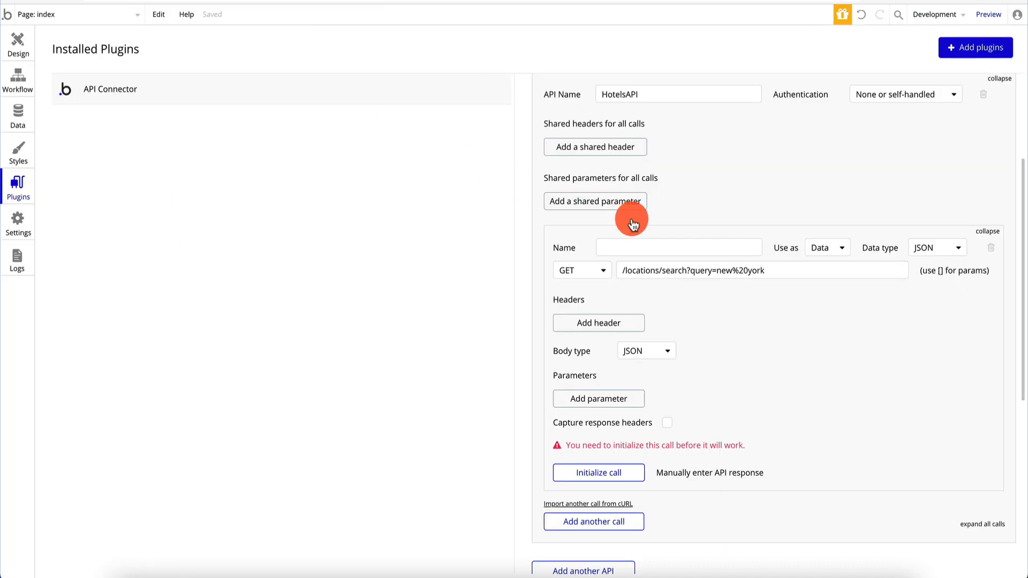
{"action": "left_click", "coordinate": [654, 247]}
{"action": "type", "text": "LocationSearch"}
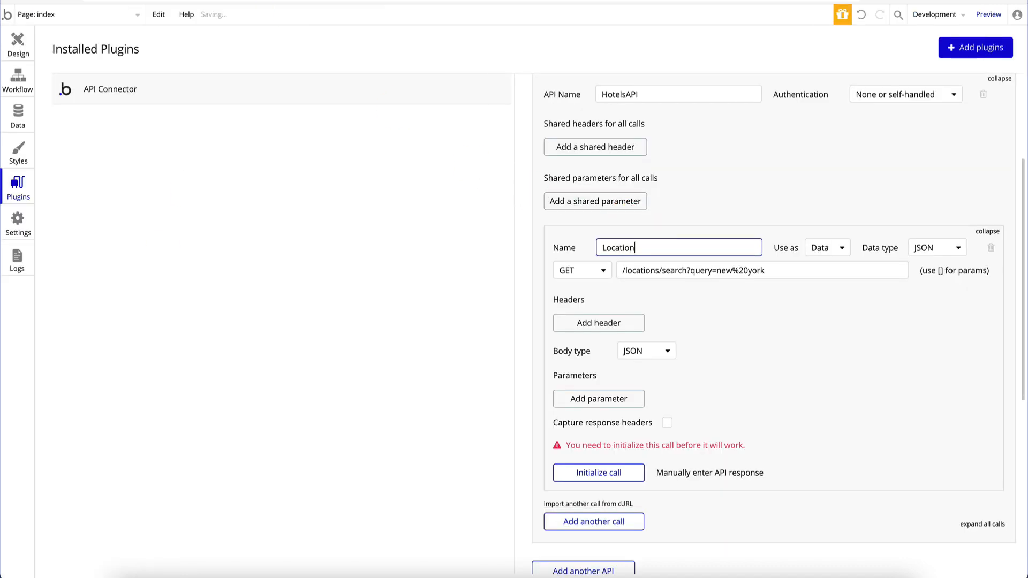
{"action": "left_click", "coordinate": [678, 272]}
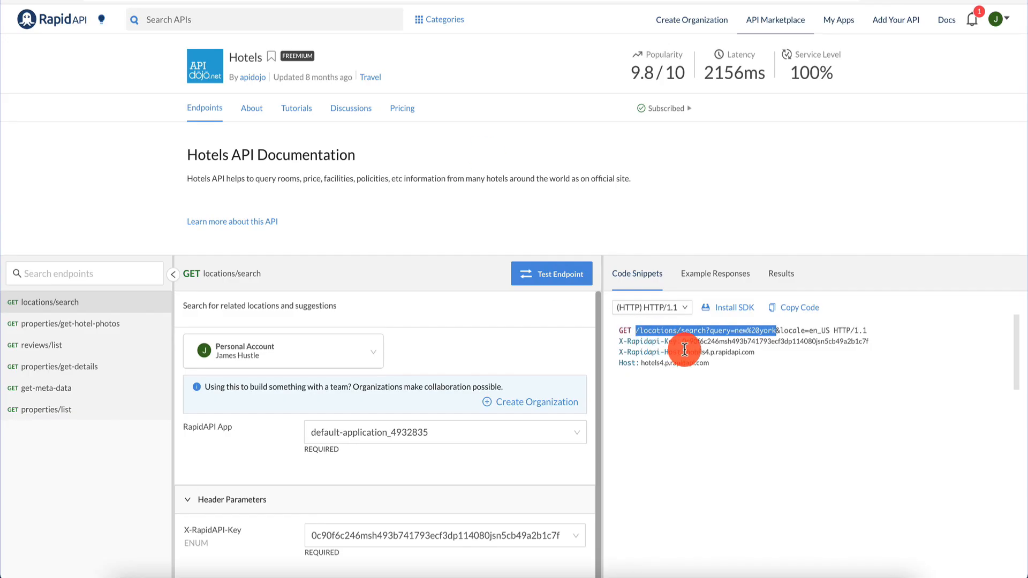
{"action": "left_click_drag", "start_coordinate": [685, 352], "coordinate": [755, 352]}
{"action": "key", "text": "ctrl+c"}
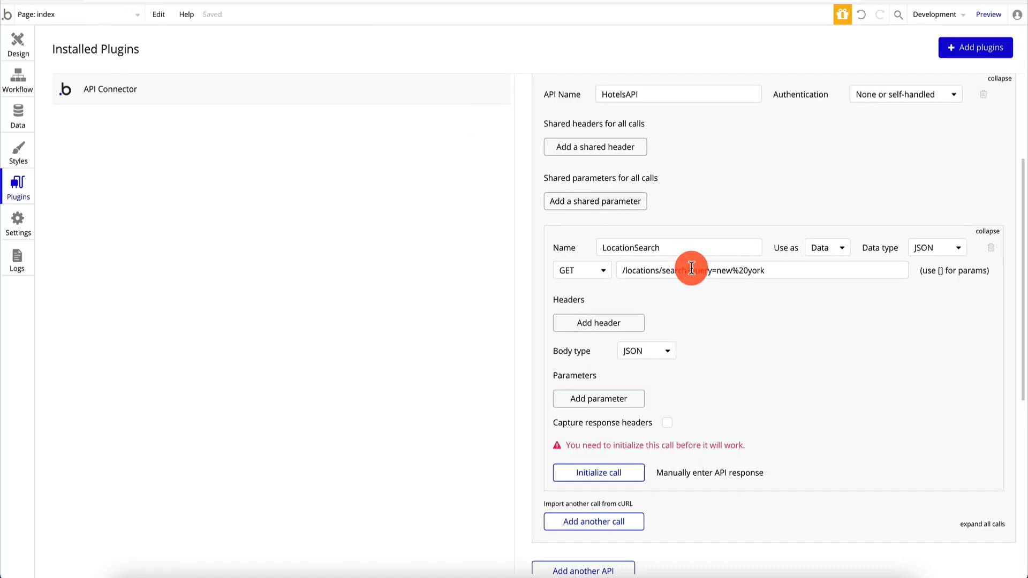
{"action": "left_click", "coordinate": [692, 268]}
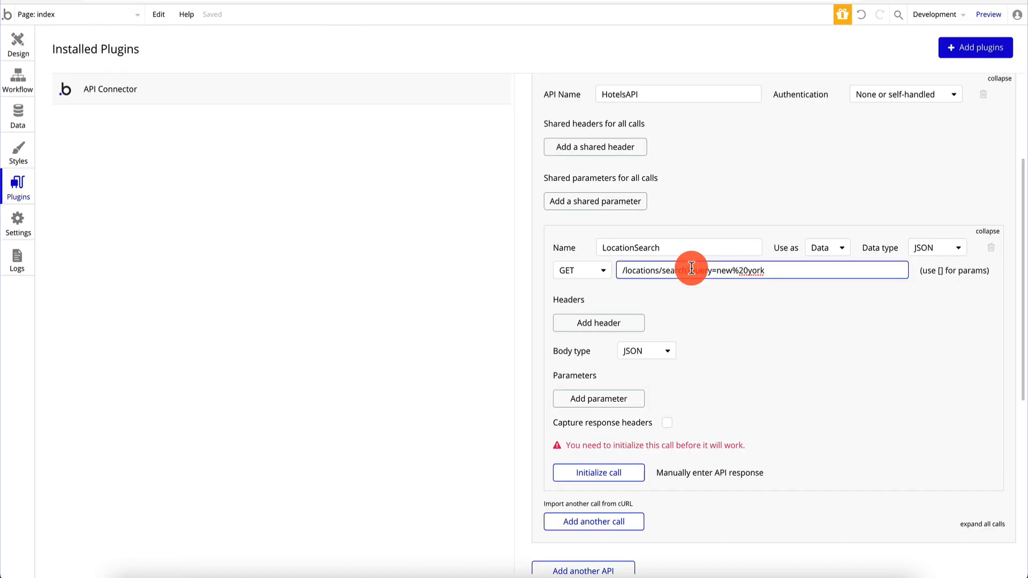
{"action": "key", "text": "ctrl+v"}
{"action": "key", "text": "Home"}
{"action": "type", "text": "https://"}
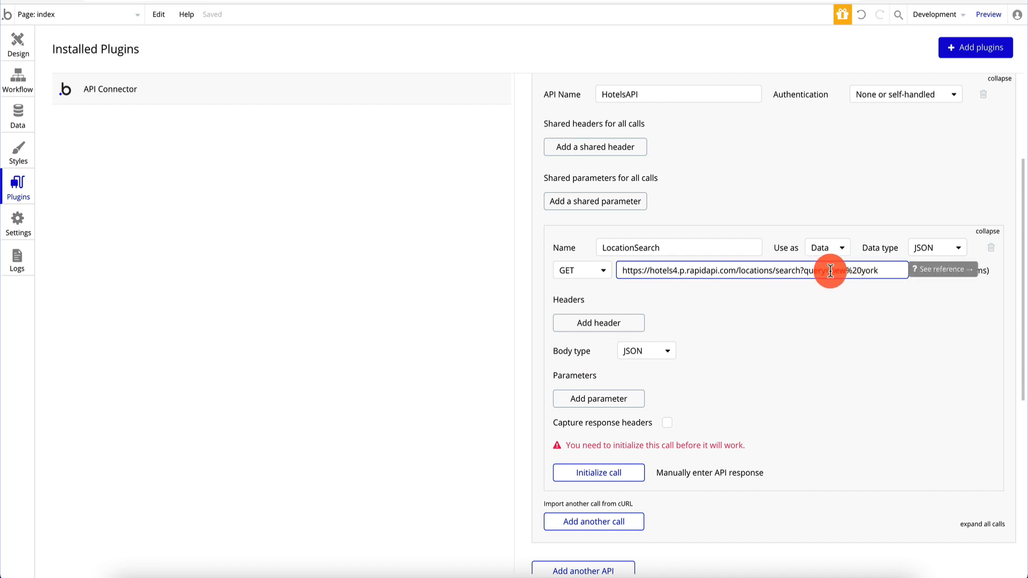
Step: Replace new%20york in the LocationSearch URL with the dynamic parameter [query] and make that parameter non-private
{"action": "type", "text": "["}
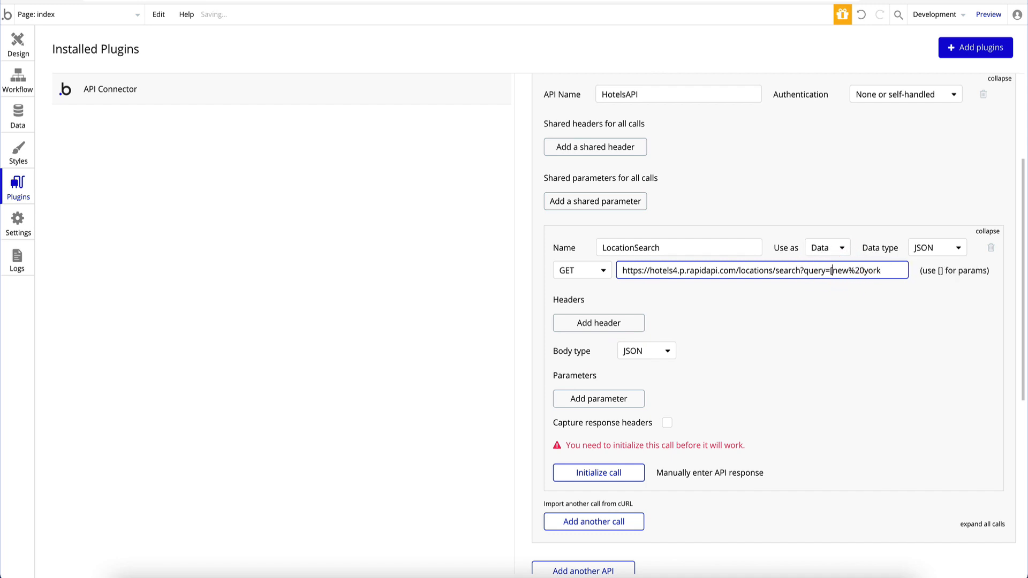
{"action": "type", "text": "new%20york]"}
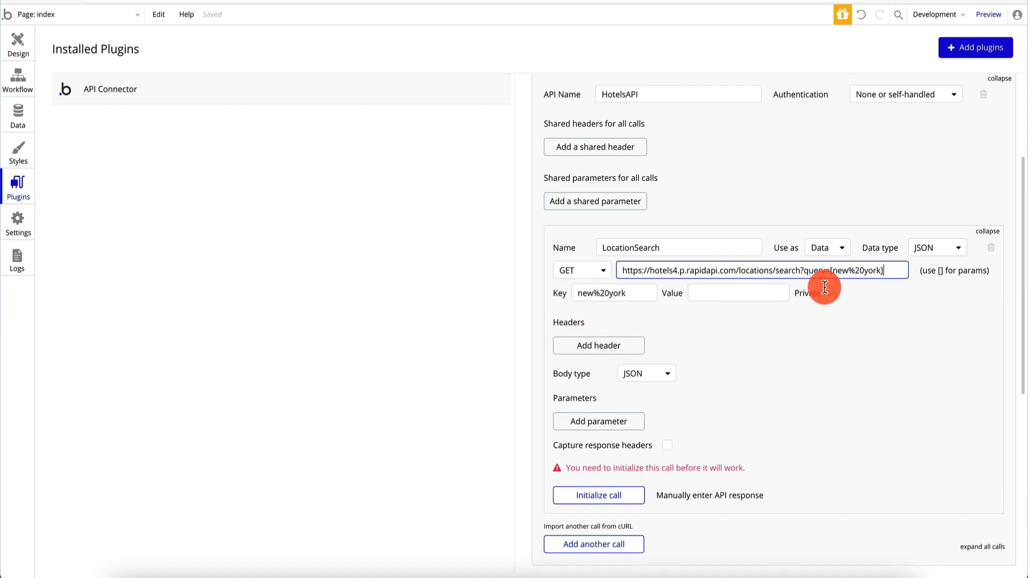
{"action": "left_click_drag", "start_coordinate": [882, 271], "coordinate": [837, 271]}
{"action": "type", "text": "quer"}
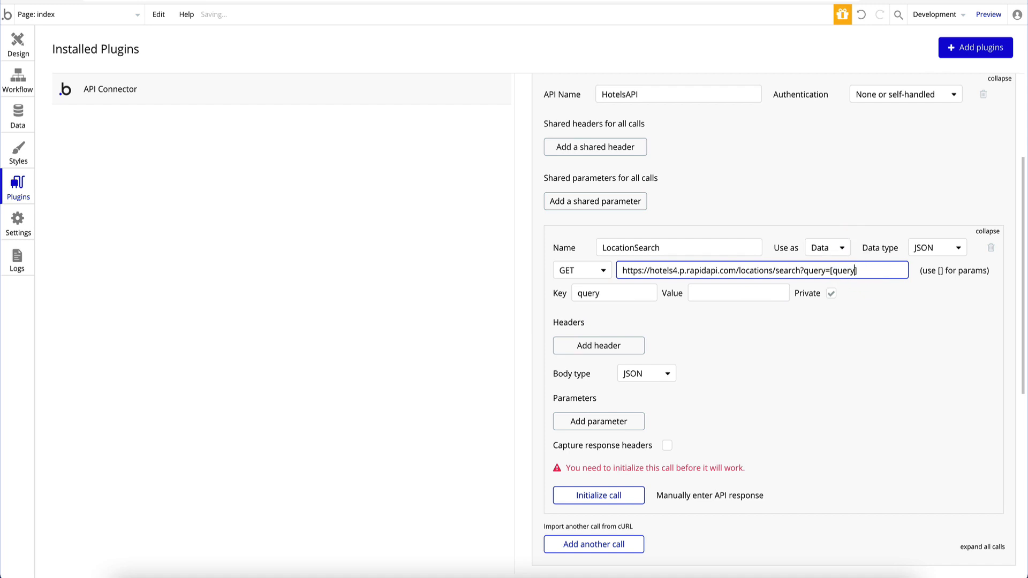
{"action": "left_click", "coordinate": [831, 293]}
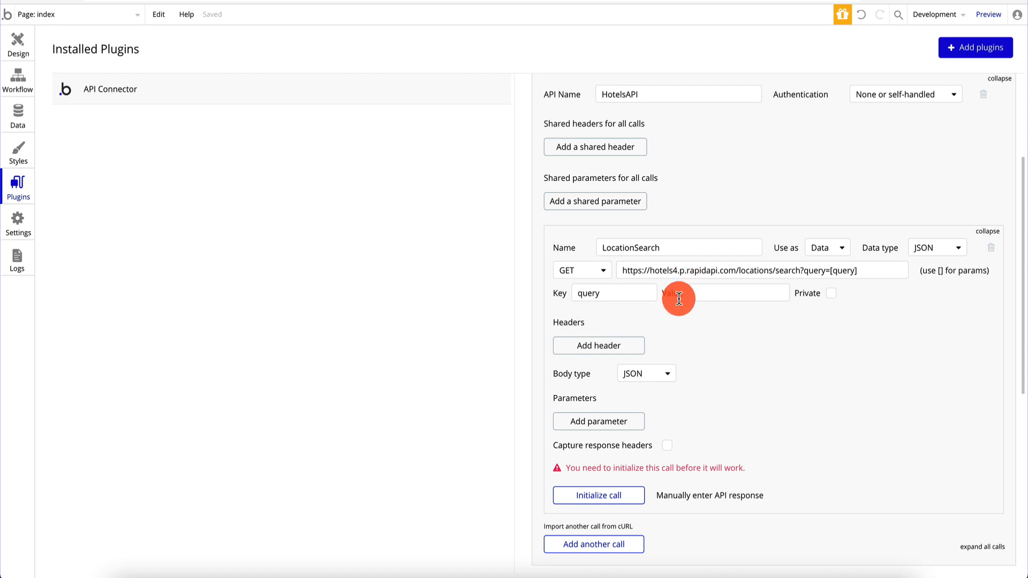
Step: Set the query parameter's value to new york and try to initialize the LocationSearch call
{"action": "left_click", "coordinate": [754, 291]}
{"action": "type", "text": "ne"}
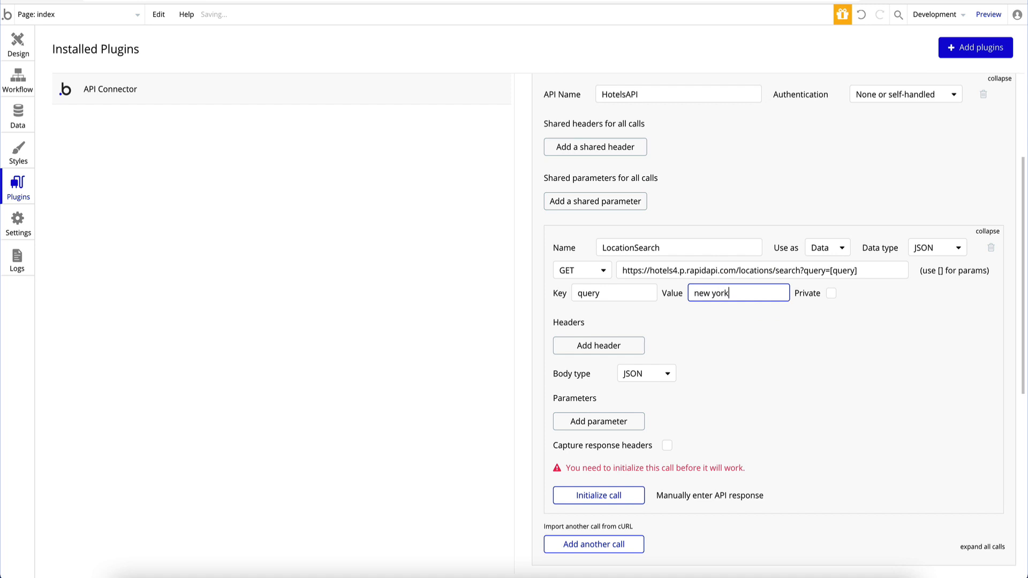
{"action": "type", "text": "w york"}
{"action": "left_click", "coordinate": [608, 494]}
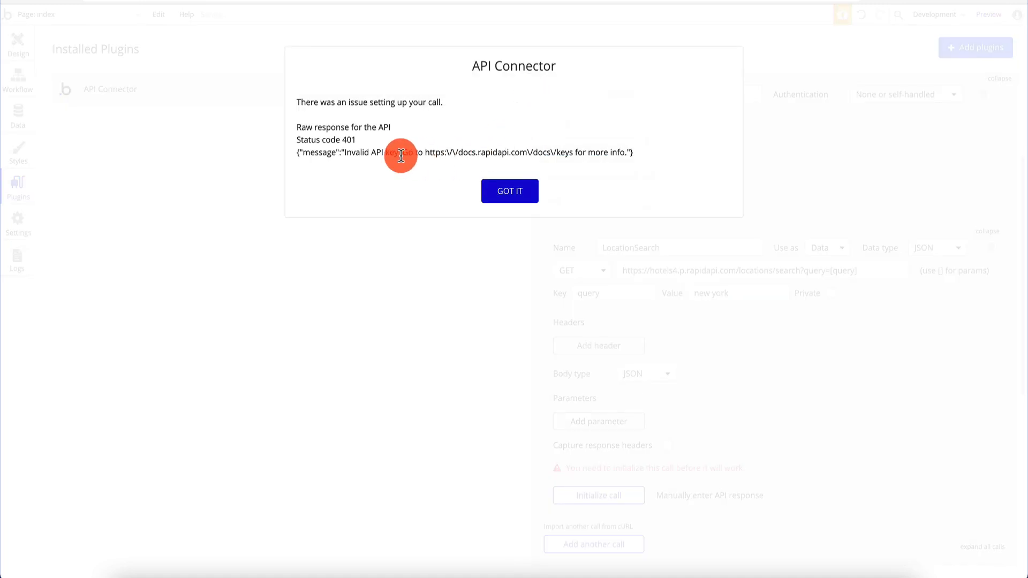
{"action": "left_click", "coordinate": [515, 192]}
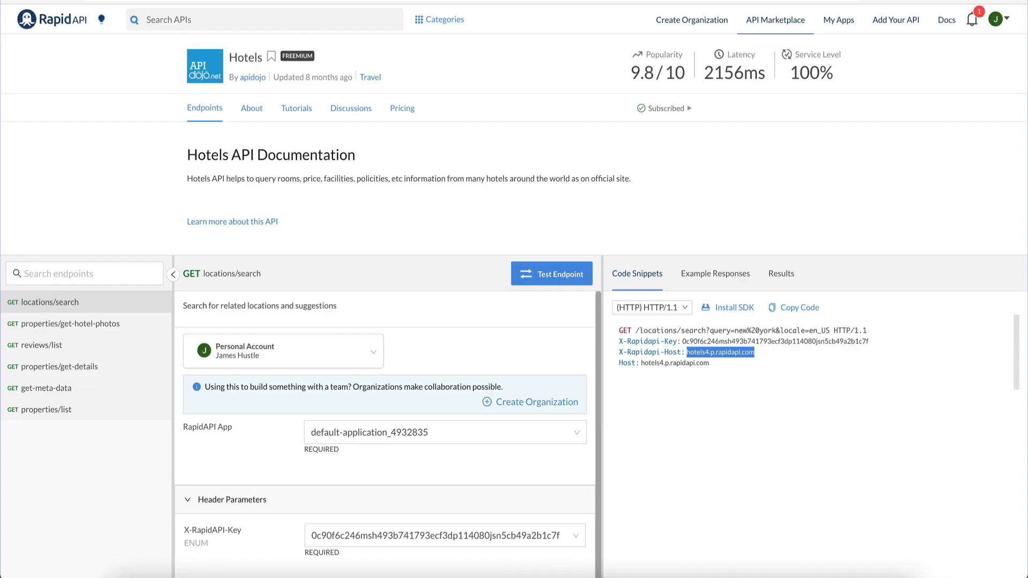
Step: Copy the API key from the RapidAPI snippet and paste it as the value of a new header on the LocationSearch call
{"action": "scroll", "coordinate": [381, 377], "scroll_direction": "down", "scroll_amount": 3}
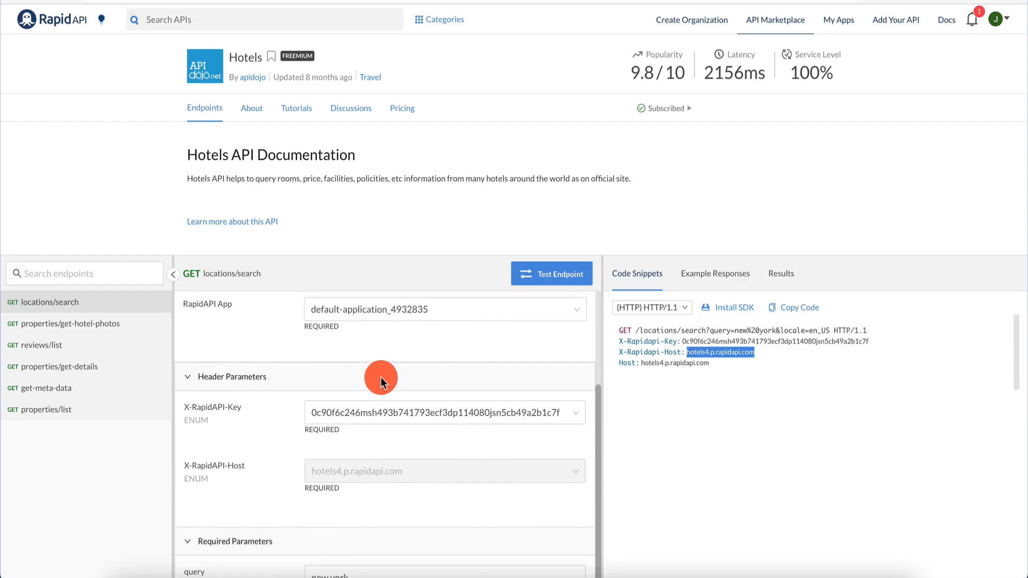
{"action": "double_click", "coordinate": [688, 341]}
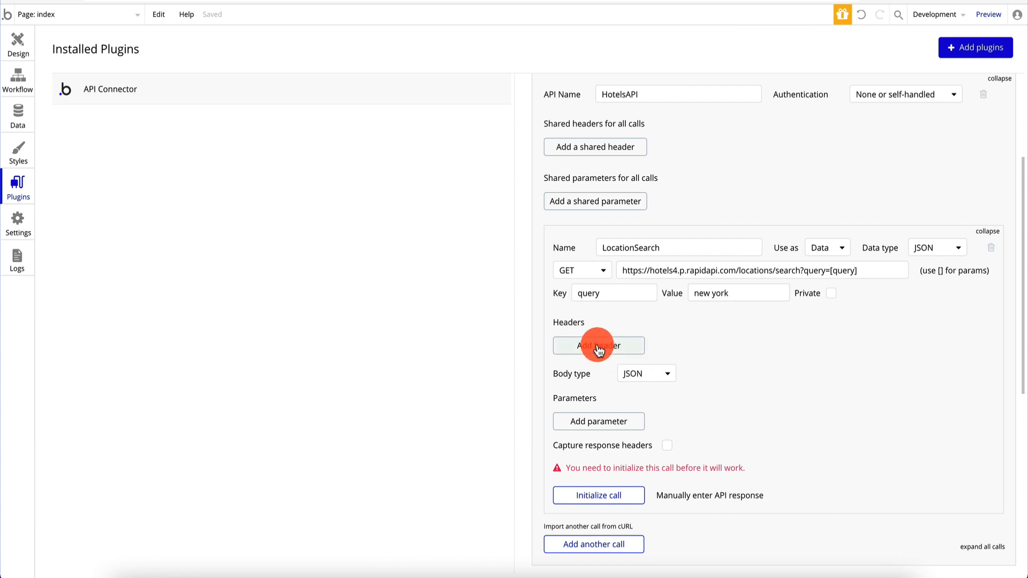
{"action": "left_click", "coordinate": [600, 345]}
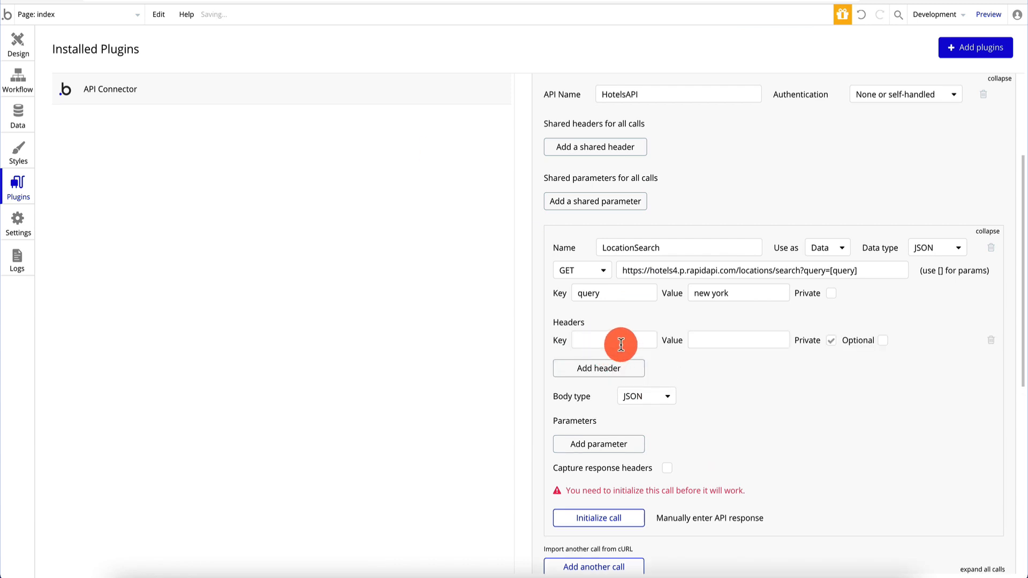
{"action": "left_click", "coordinate": [621, 345]}
{"action": "left_click", "coordinate": [715, 339]}
{"action": "key", "text": "ctrl+v"}
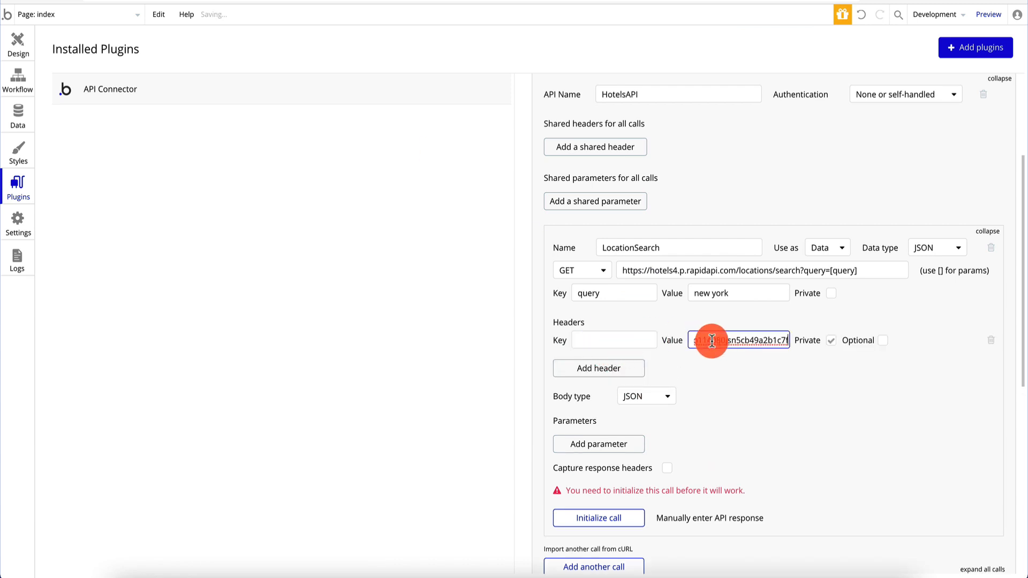
Step: Copy the header name X-Rapidapi-Key from the RapidAPI snippet and enter it as the key of the new header
{"action": "left_click", "coordinate": [606, 340]}
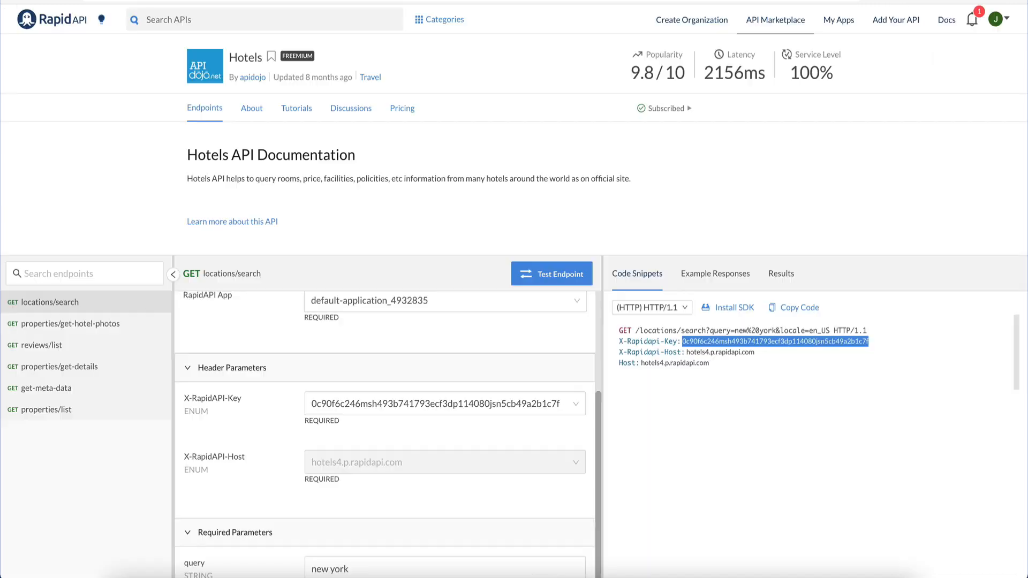
{"action": "left_click_drag", "start_coordinate": [678, 342], "coordinate": [620, 342]}
{"action": "key", "text": "ctrl+c"}
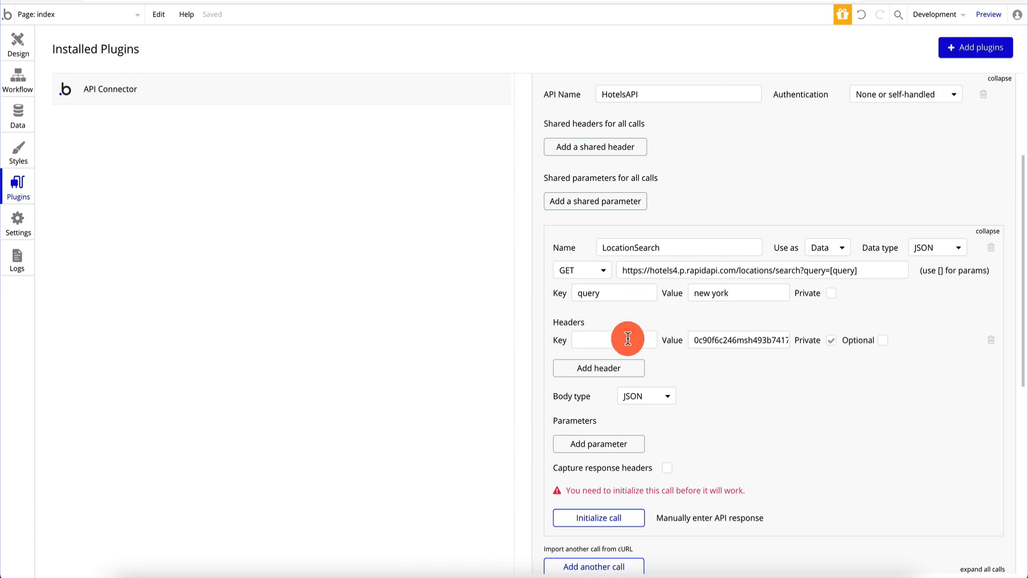
{"action": "left_click", "coordinate": [627, 338]}
{"action": "key", "text": "ctrl+v"}
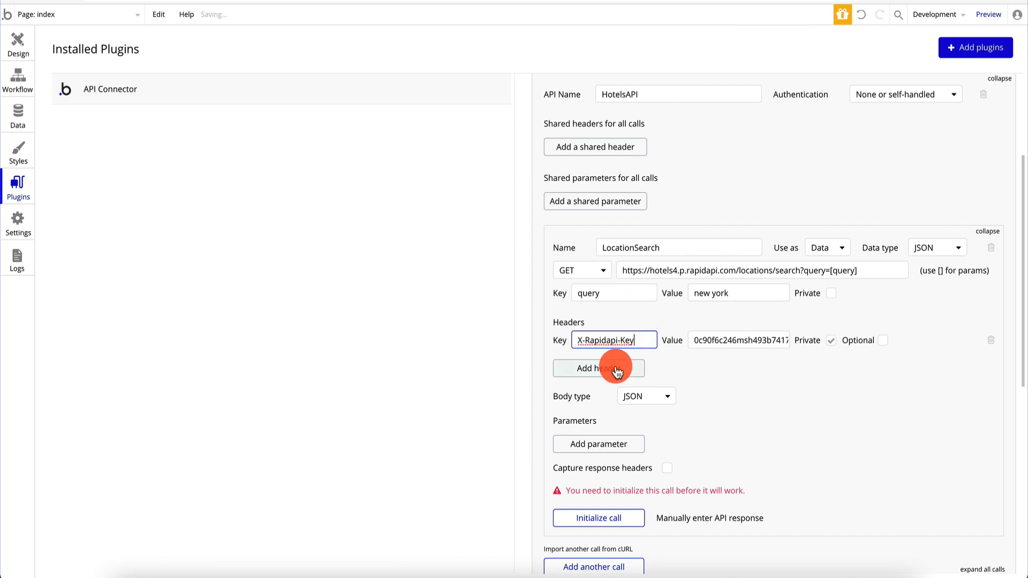
Step: Add a second header X-Rapidapi-Host with the value hotels4.p.rapidapi.com from the RapidAPI snippet, and make both headers non-private
{"action": "left_click", "coordinate": [613, 368]}
{"action": "left_click", "coordinate": [631, 363]}
{"action": "key", "text": "ctrl+v"}
{"action": "key", "text": "BackSpace"}
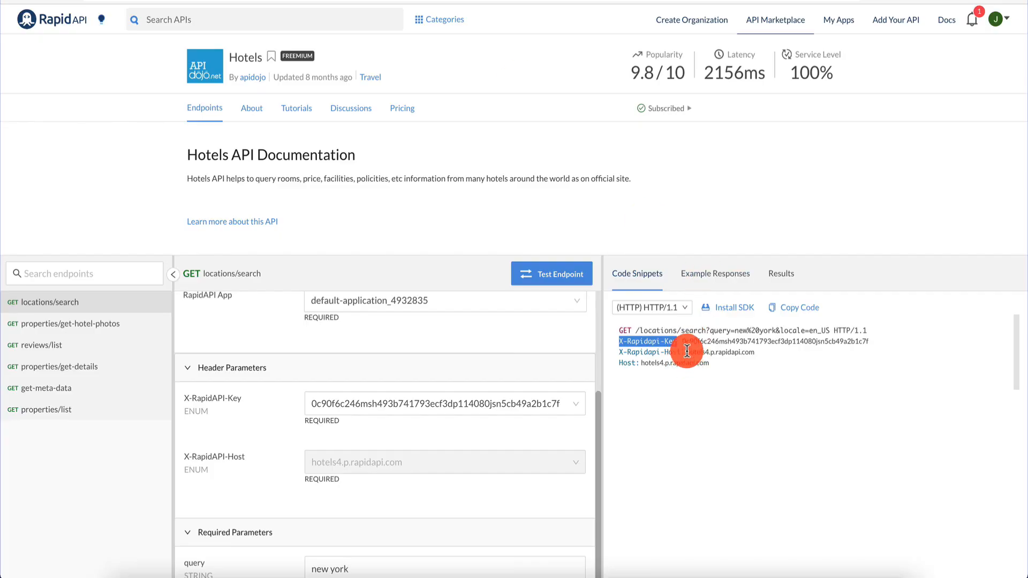
{"action": "left_click_drag", "start_coordinate": [687, 351], "coordinate": [768, 351]}
{"action": "key", "text": "ctrl+c"}
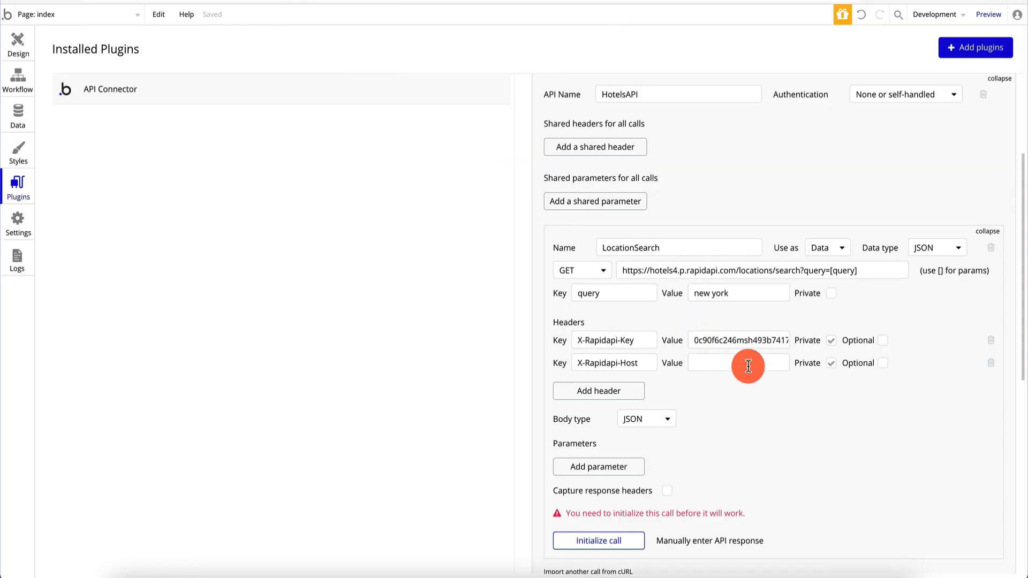
{"action": "left_click", "coordinate": [748, 366]}
{"action": "key", "text": "ctrl+v"}
{"action": "left_click", "coordinate": [831, 341]}
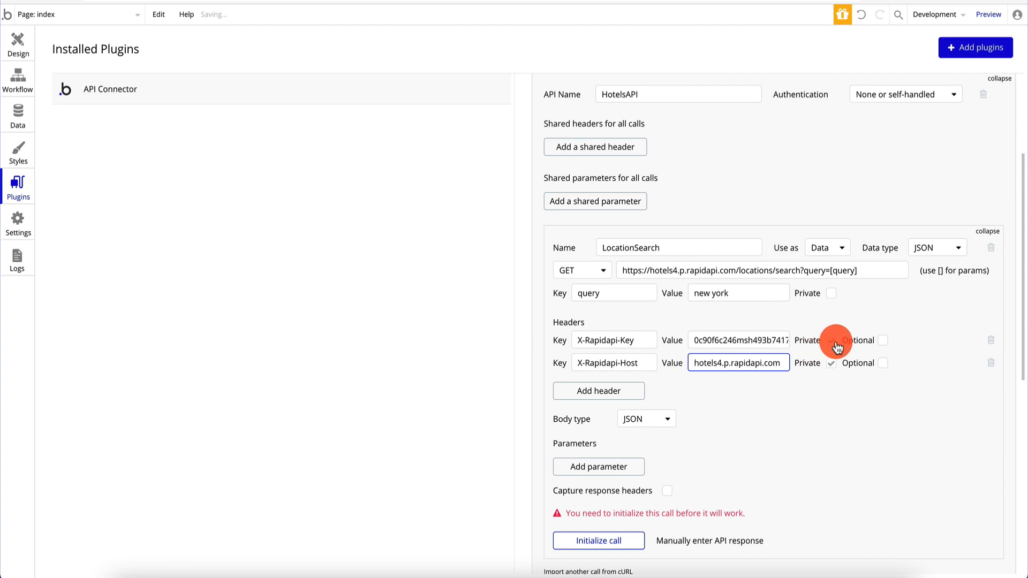
{"action": "left_click", "coordinate": [831, 364]}
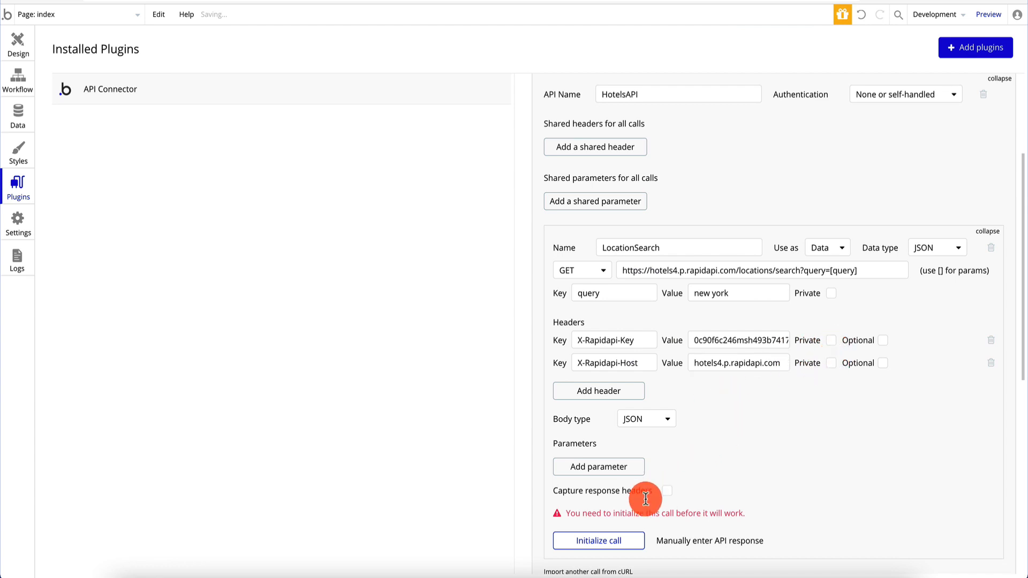
Step: Initialize the LocationSearch call, review the returned fields, and save them with their default data types
{"action": "left_click", "coordinate": [609, 542]}
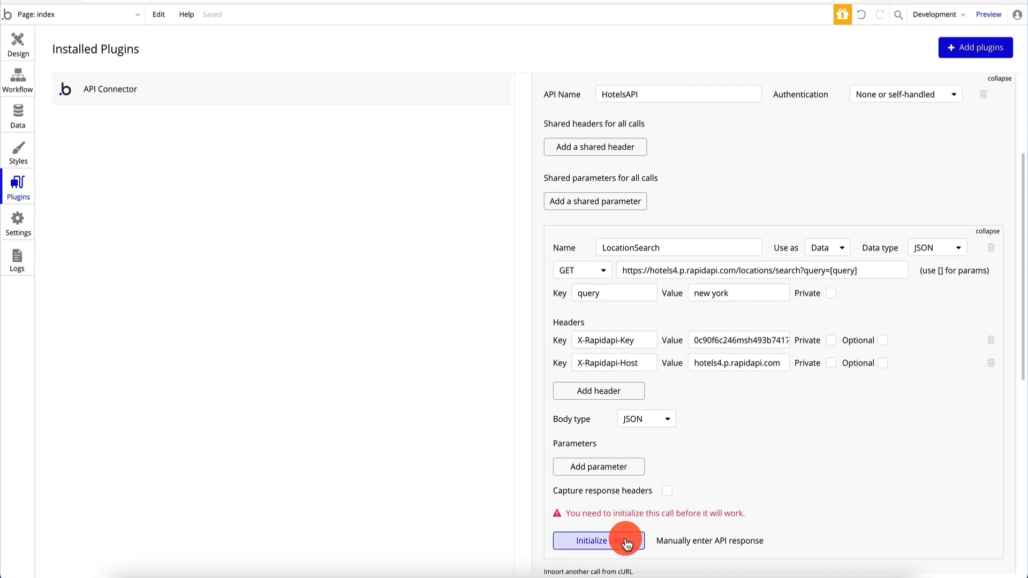
{"action": "left_click", "coordinate": [626, 544]}
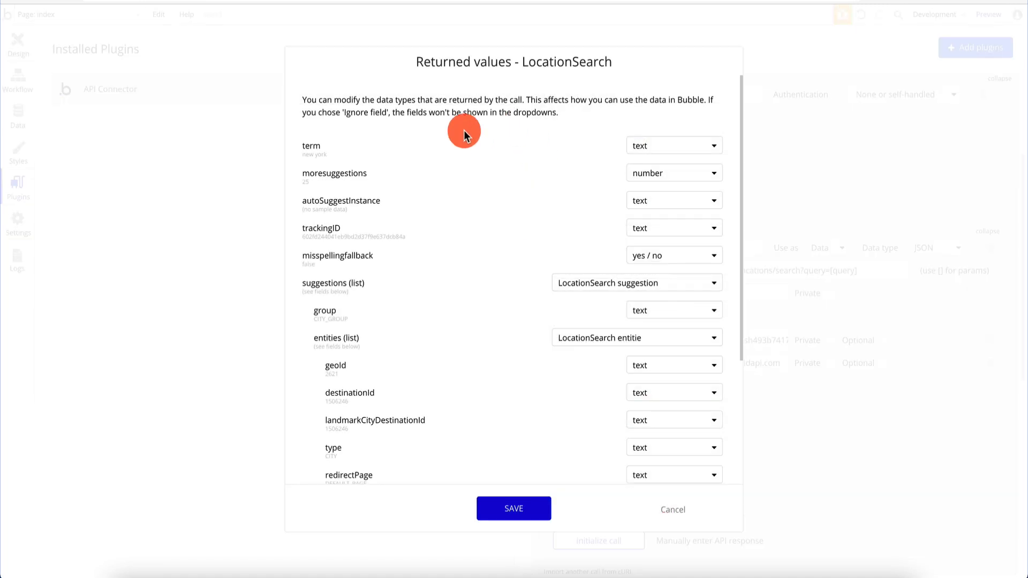
{"action": "scroll", "coordinate": [475, 266], "scroll_direction": "down", "scroll_amount": 3}
{"action": "scroll", "coordinate": [475, 266], "scroll_direction": "up", "scroll_amount": 3}
{"action": "left_click", "coordinate": [539, 515]}
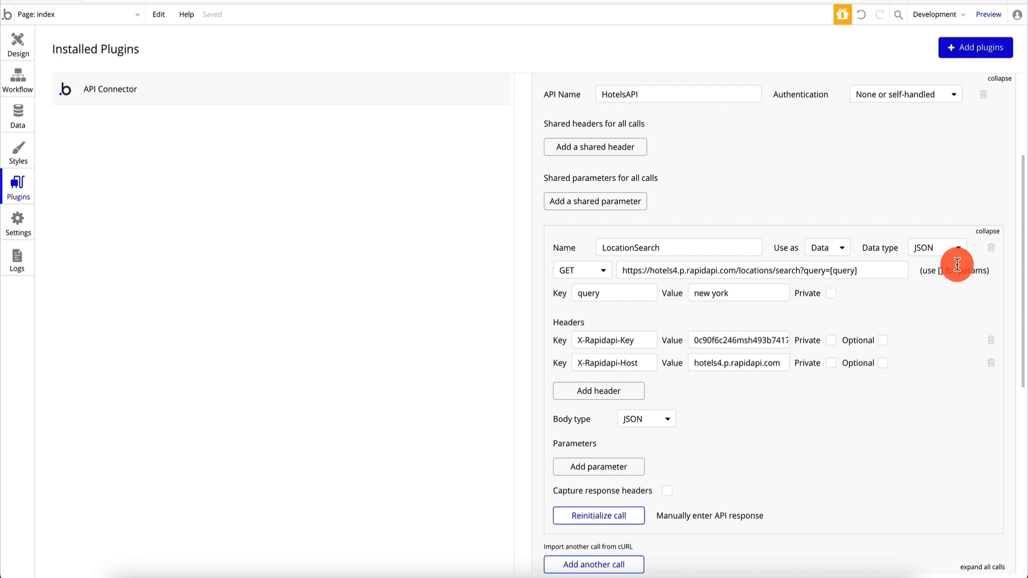
Step: Add another call under HotelsAPI and copy the full properties/list request path with its query parameters from the RapidAPI HTTP snippet
{"action": "left_click", "coordinate": [985, 234]}
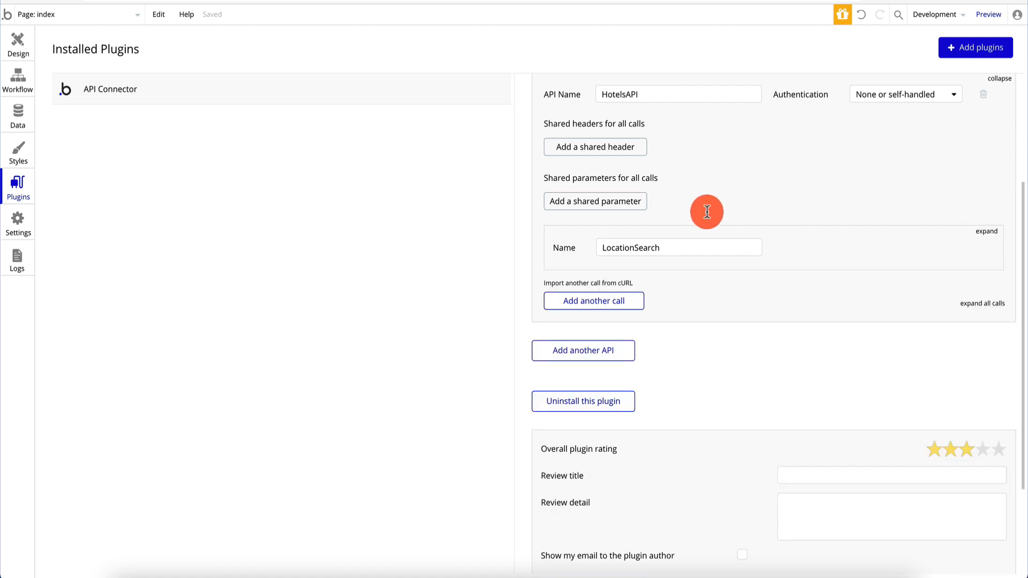
{"action": "left_click", "coordinate": [608, 303]}
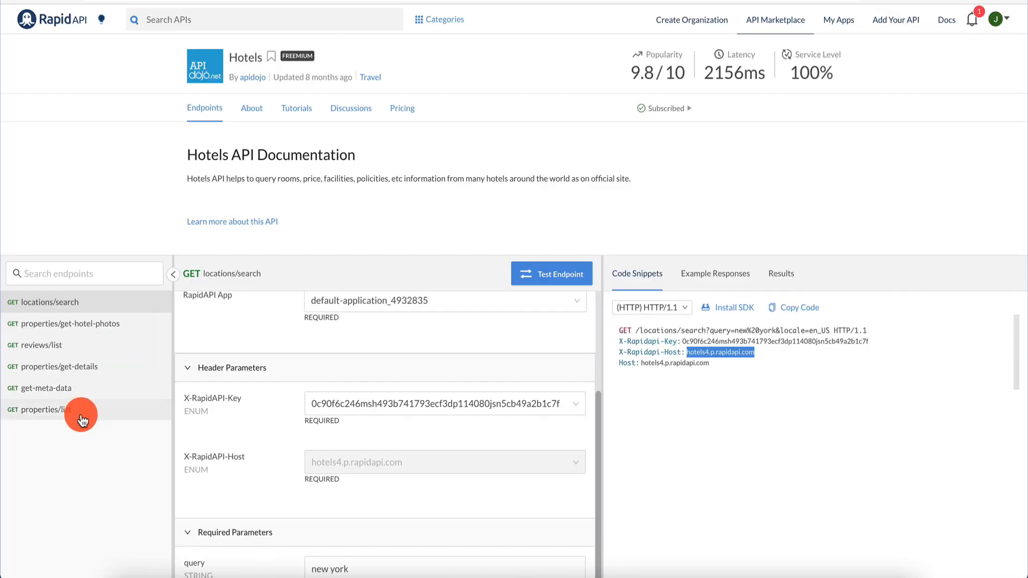
{"action": "left_click", "coordinate": [59, 409]}
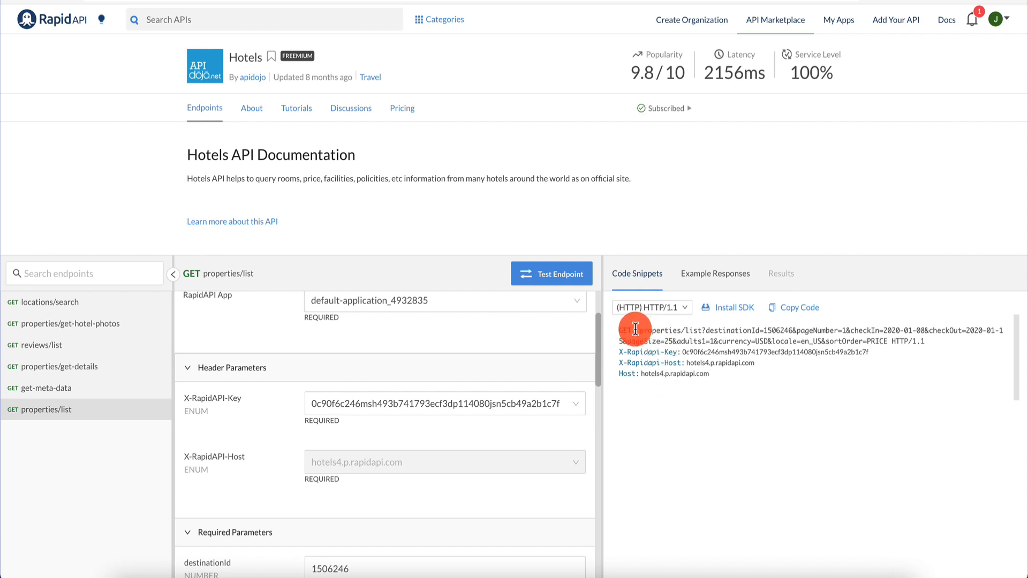
{"action": "left_click_drag", "start_coordinate": [636, 329], "coordinate": [887, 338]}
{"action": "key", "text": "ctrl+c"}
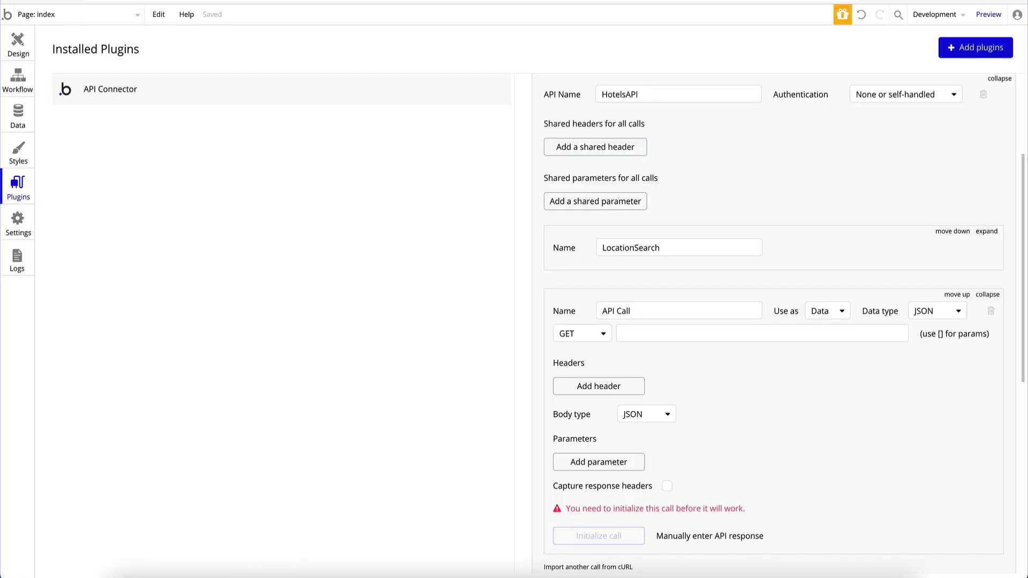
Step: Enter the copied properties/list path with its query parameters as the GET URL of the new API call
{"action": "left_click", "coordinate": [652, 335]}
{"action": "key", "text": "ctrl+v"}
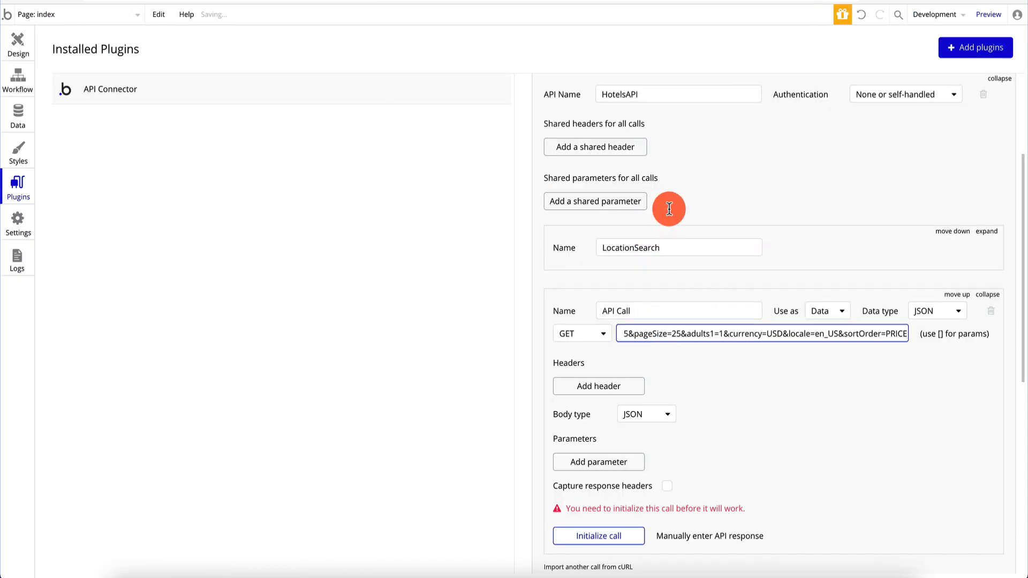
{"action": "key", "text": "Home"}
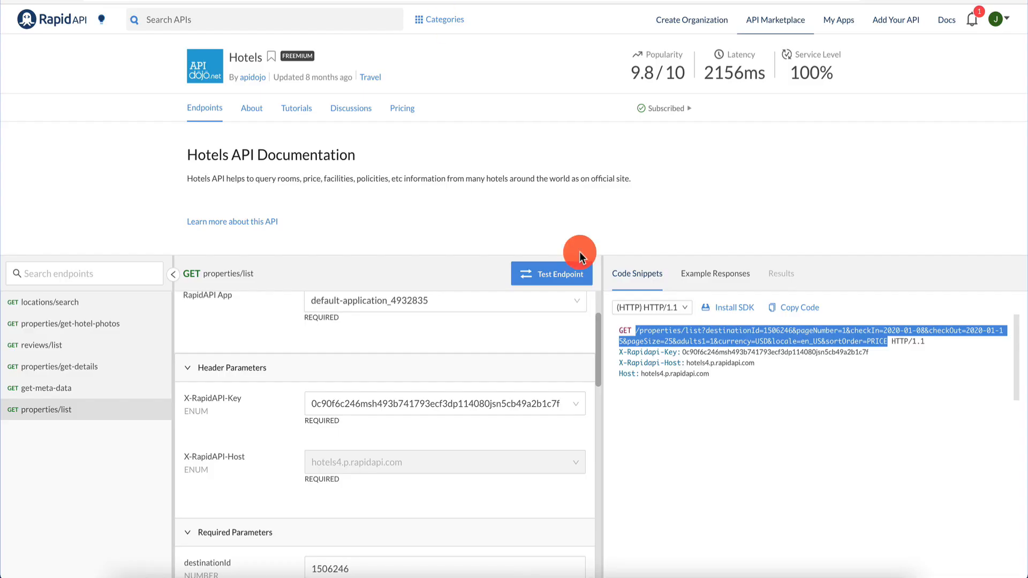
Step: Copy the API key from the RapidAPI snippet and enter it as the value of a new header on the call
{"action": "left_click_drag", "start_coordinate": [683, 353], "coordinate": [878, 354]}
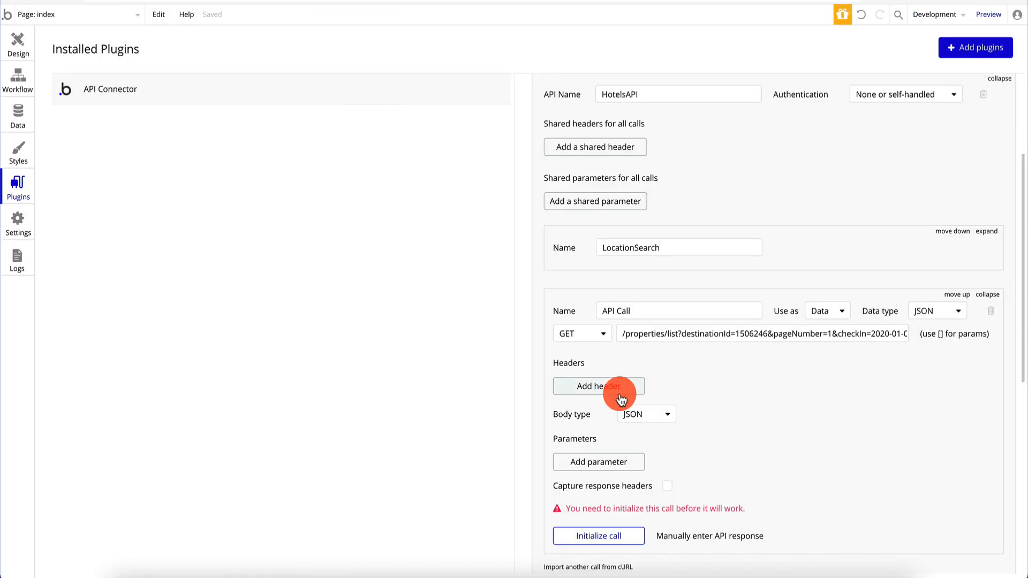
{"action": "left_click", "coordinate": [615, 388]}
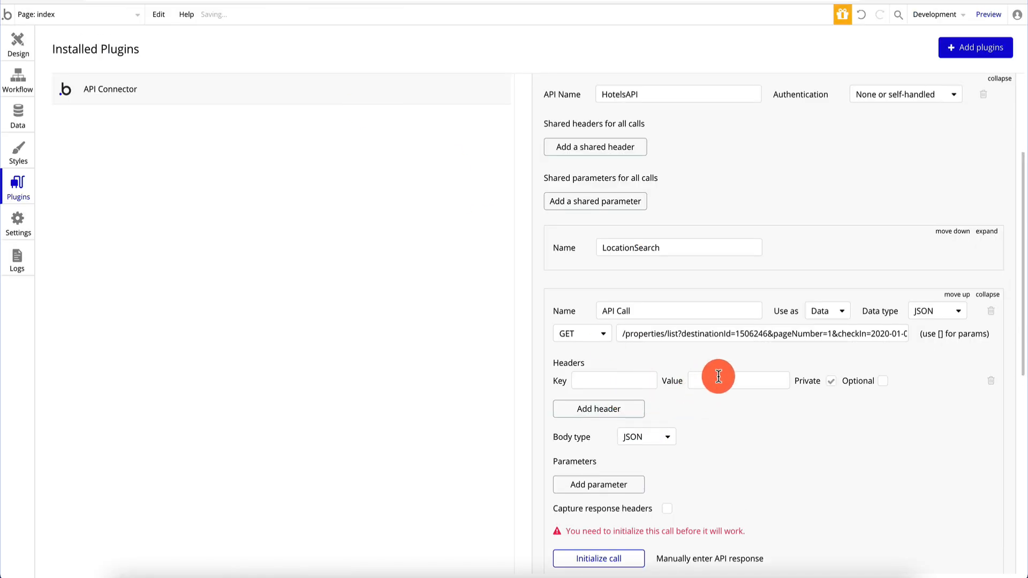
{"action": "left_click", "coordinate": [718, 379]}
{"action": "key", "text": "ctrl+v"}
Step: Add a second header with the value hotels4.p.rapidapi.com copied from the RapidAPI snippet
{"action": "left_click", "coordinate": [603, 409]}
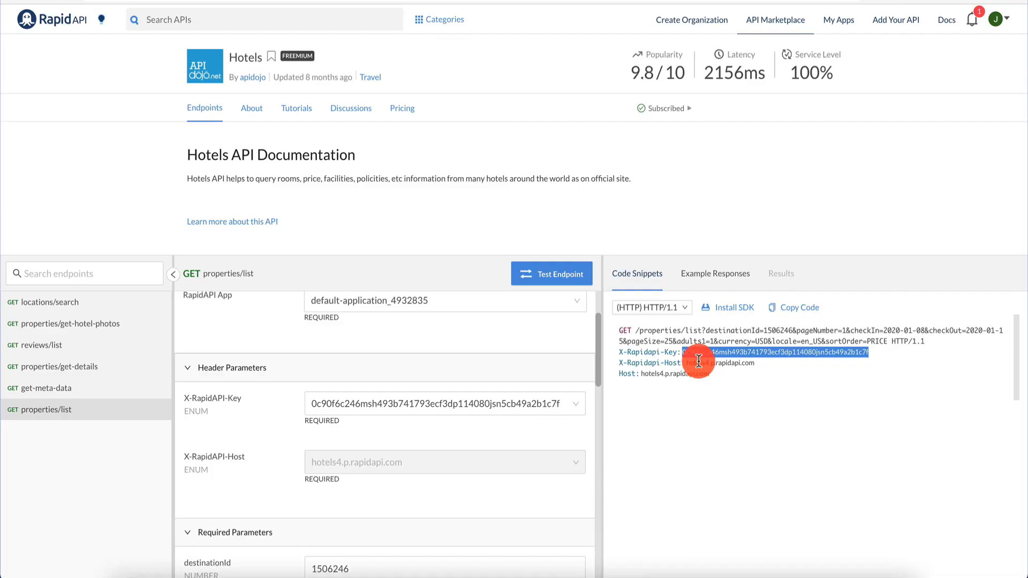
{"action": "left_click_drag", "start_coordinate": [686, 363], "coordinate": [782, 364]}
{"action": "key", "text": "super+c"}
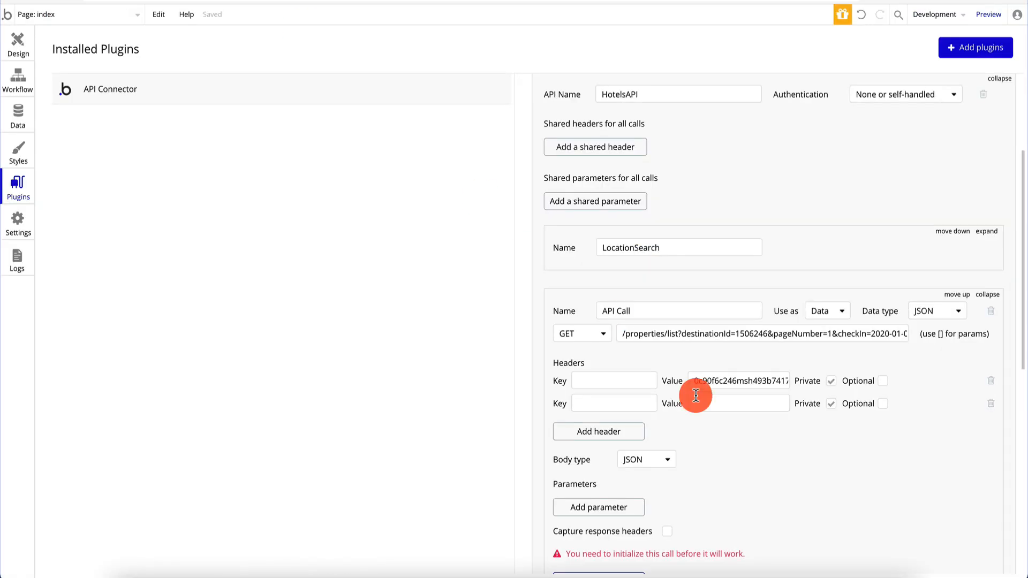
{"action": "left_click", "coordinate": [710, 404]}
{"action": "key", "text": "super+v"}
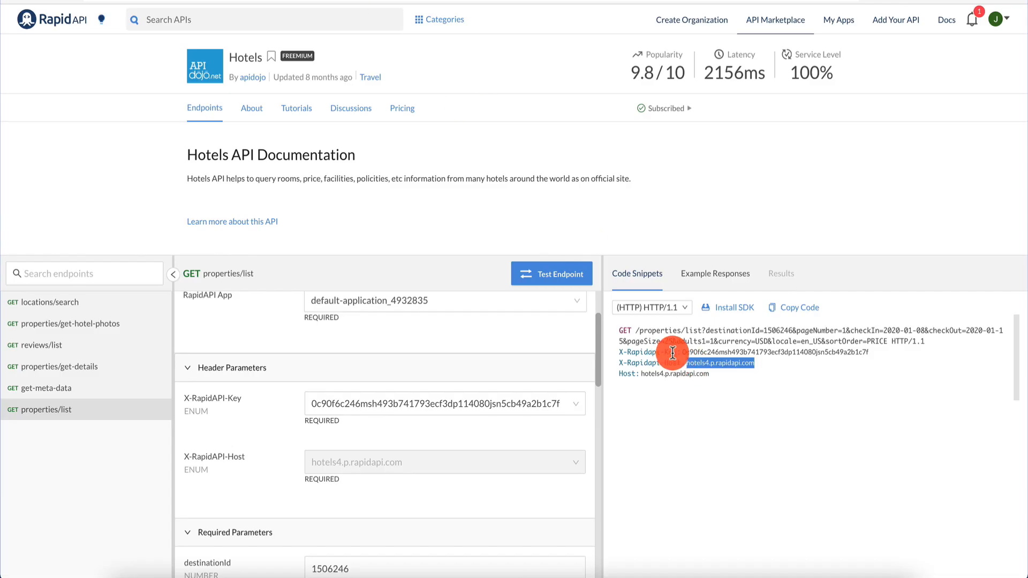
Step: Copy the names X-Rapidapi-Host and X-Rapidapi-Key from the RapidAPI snippet into the keys of the matching headers
{"action": "left_click_drag", "start_coordinate": [682, 363], "coordinate": [616, 364]}
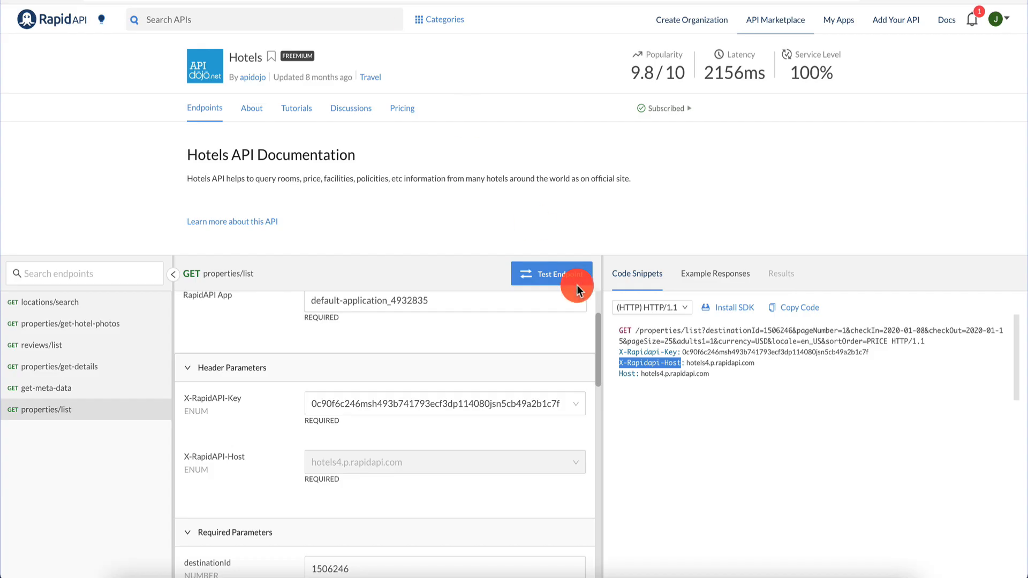
{"action": "left_click", "coordinate": [664, 350]}
{"action": "left_click_drag", "start_coordinate": [672, 353], "coordinate": [621, 348]}
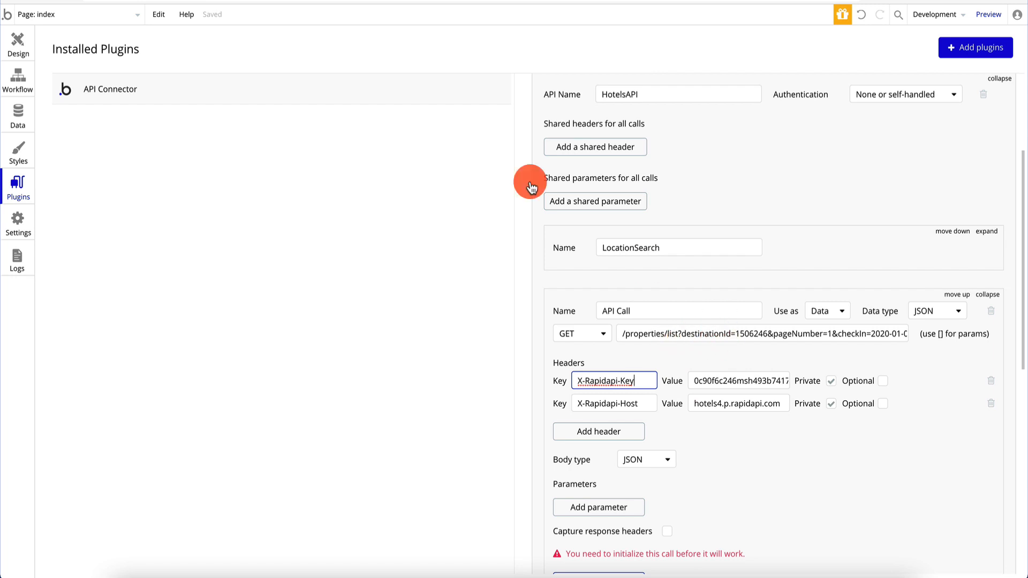
Step: Replace the destinationId value in the call's URL with the dynamic parameter [destinationId]
{"action": "left_click", "coordinate": [718, 332]}
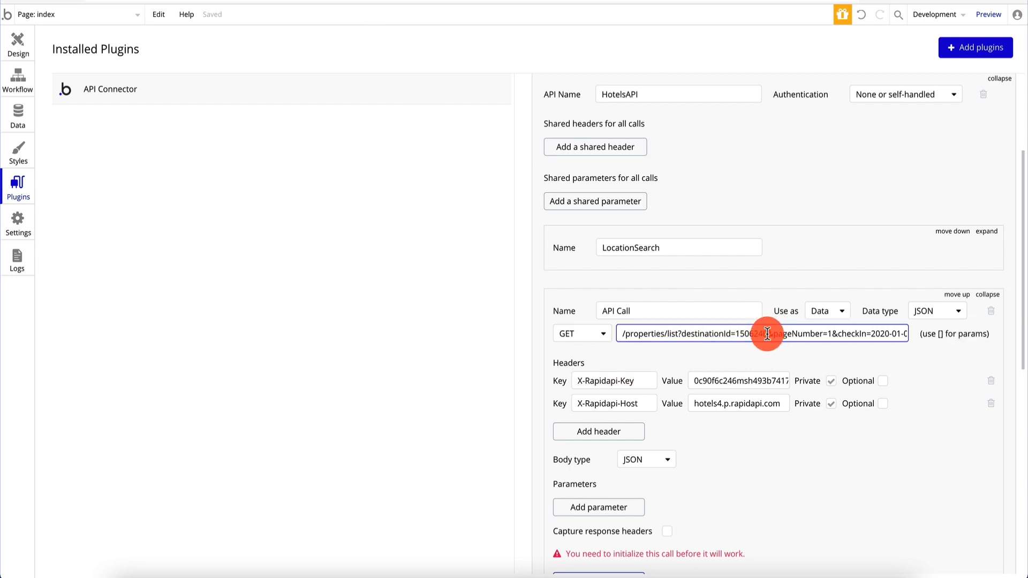
{"action": "type", "text": "]"}
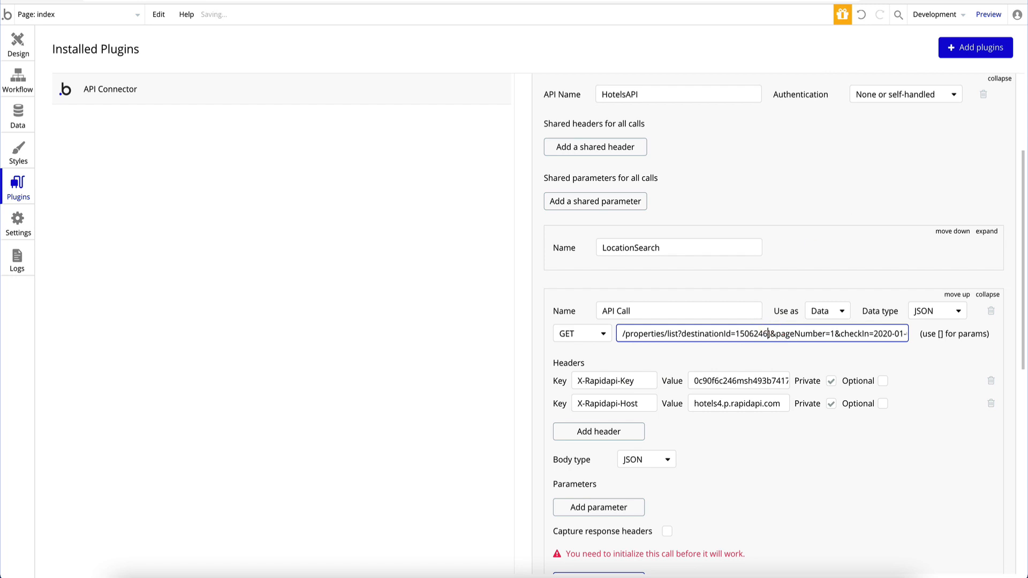
{"action": "type", "text": "["}
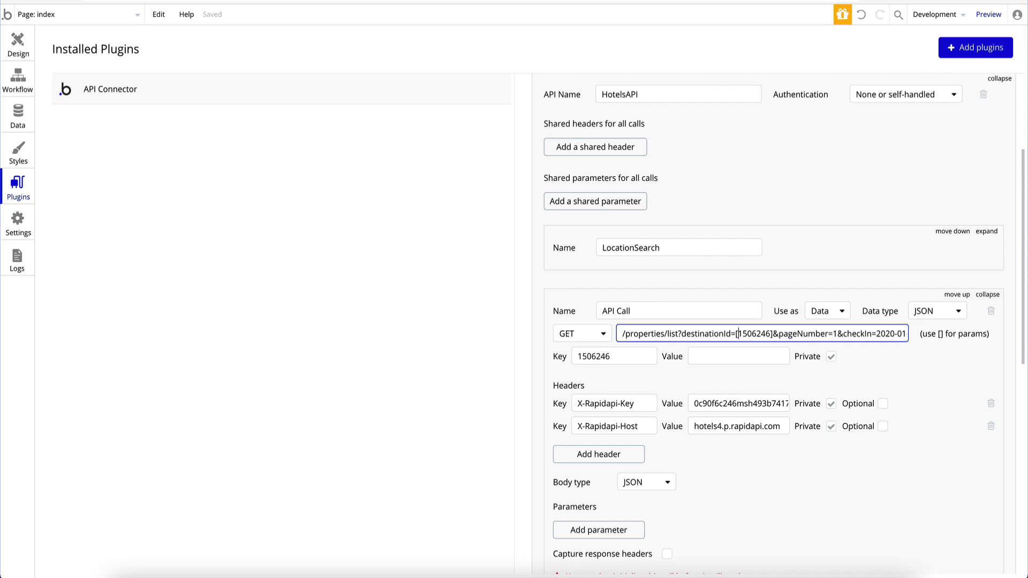
{"action": "key", "text": "BackSpace"}
{"action": "key", "text": "BackSpace"}
{"action": "key", "text": "BackSpace"}
{"action": "key", "text": "BackSpace"}
{"action": "key", "text": "BackSpace"}
{"action": "key", "text": "BackSpace"}
{"action": "key", "text": "BackSpace"}
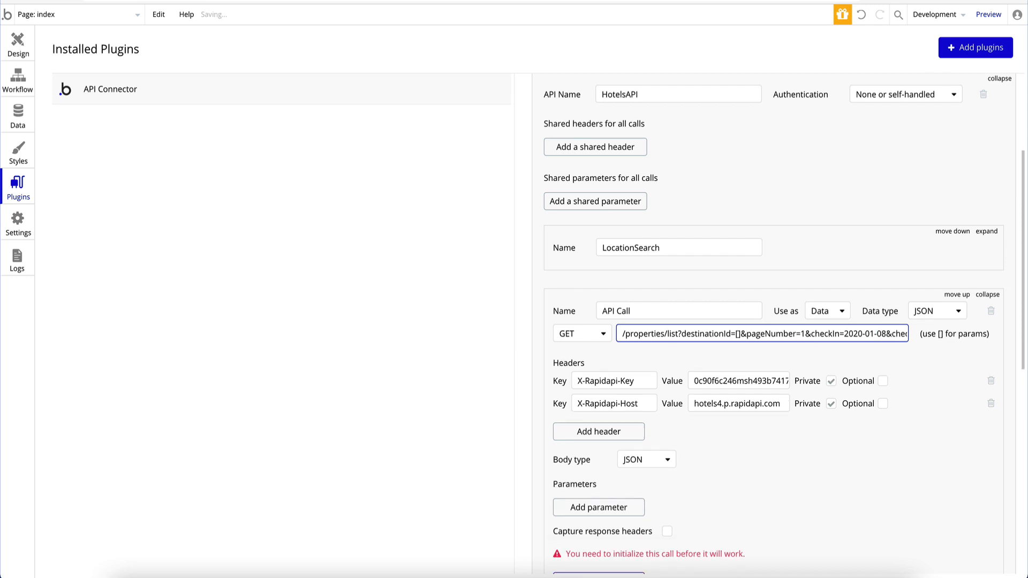
{"action": "type", "text": "destinationId"}
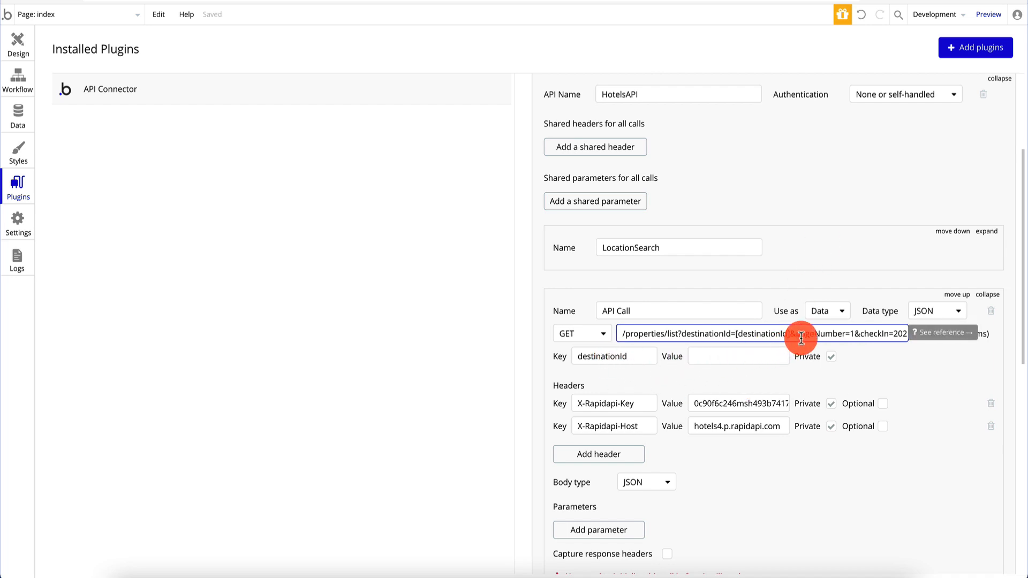
Step: Replace the pageNumber value in the call's URL with the dynamic parameter [pageNumber]
{"action": "left_click", "coordinate": [801, 338]}
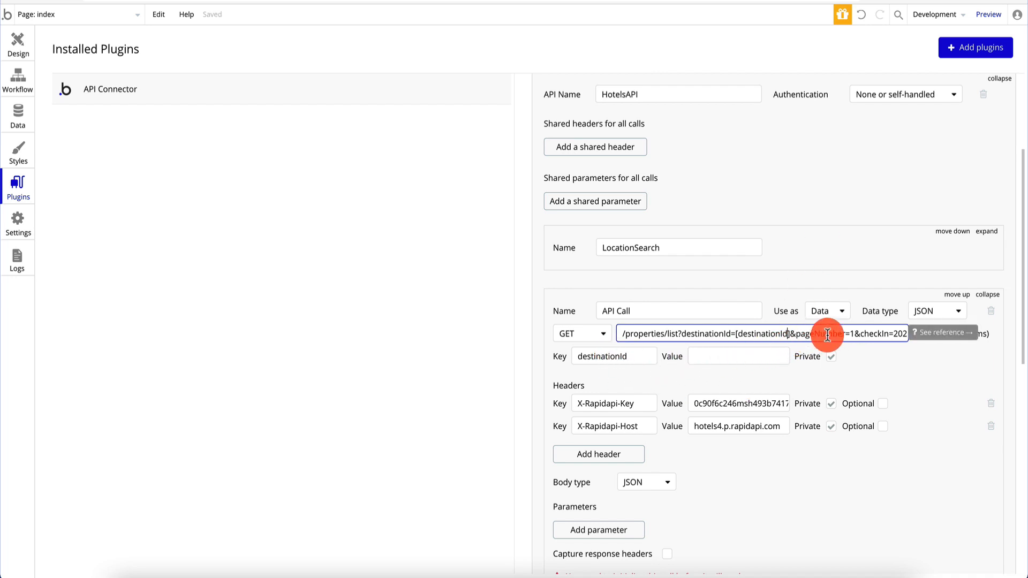
{"action": "double_click", "coordinate": [790, 334]}
{"action": "type", "text": "[pa"}
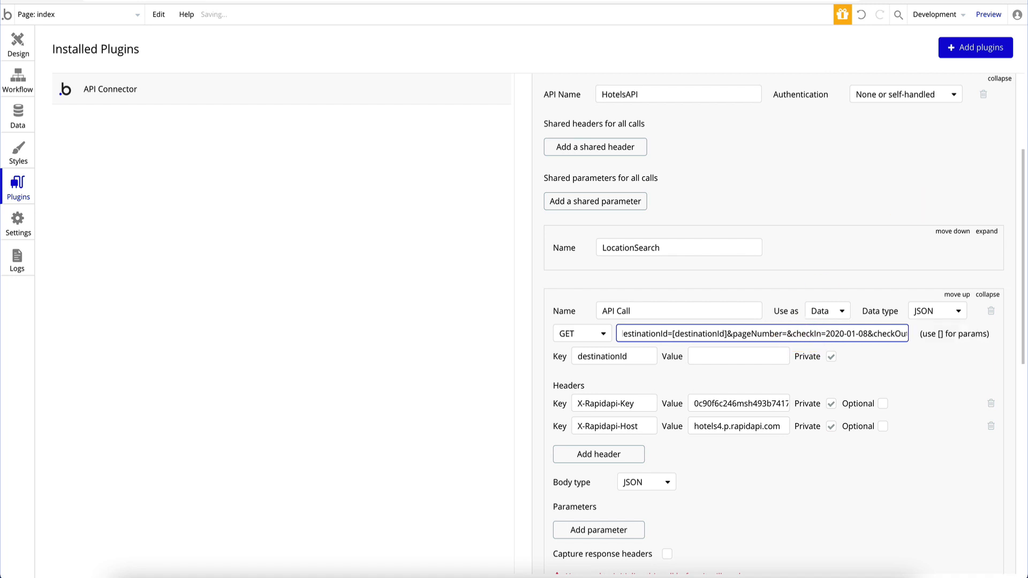
{"action": "type", "text": "geNumber]"}
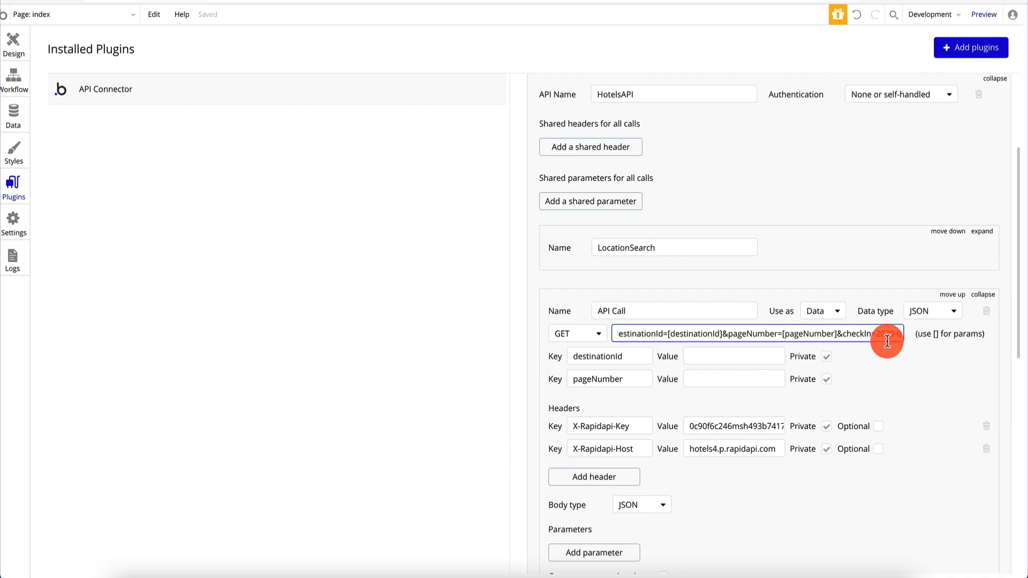
Step: Replace the checkIn date in the call's URL with the dynamic parameter [checkIn]
{"action": "key", "text": "End"}
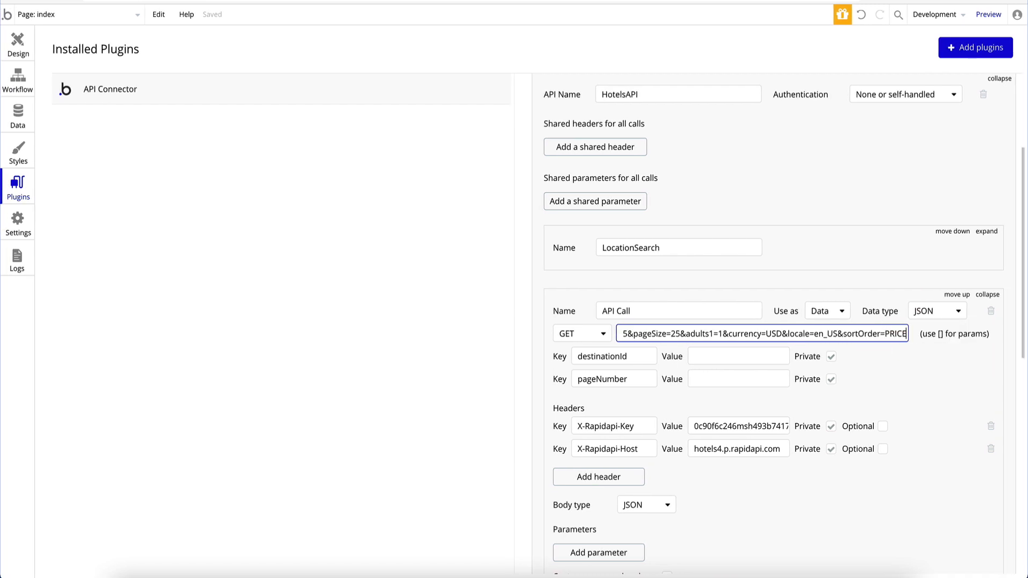
{"action": "key", "text": "Left"}
{"action": "key", "text": "Left"}
{"action": "key", "text": "Left"}
{"action": "key", "text": "Left"}
{"action": "key", "text": "Left"}
{"action": "key", "text": "Left"}
{"action": "key", "text": "Left"}
{"action": "key", "text": "Left"}
{"action": "key", "text": "Left"}
{"action": "key", "text": "Left"}
{"action": "key", "text": "Left"}
{"action": "key", "text": "Left"}
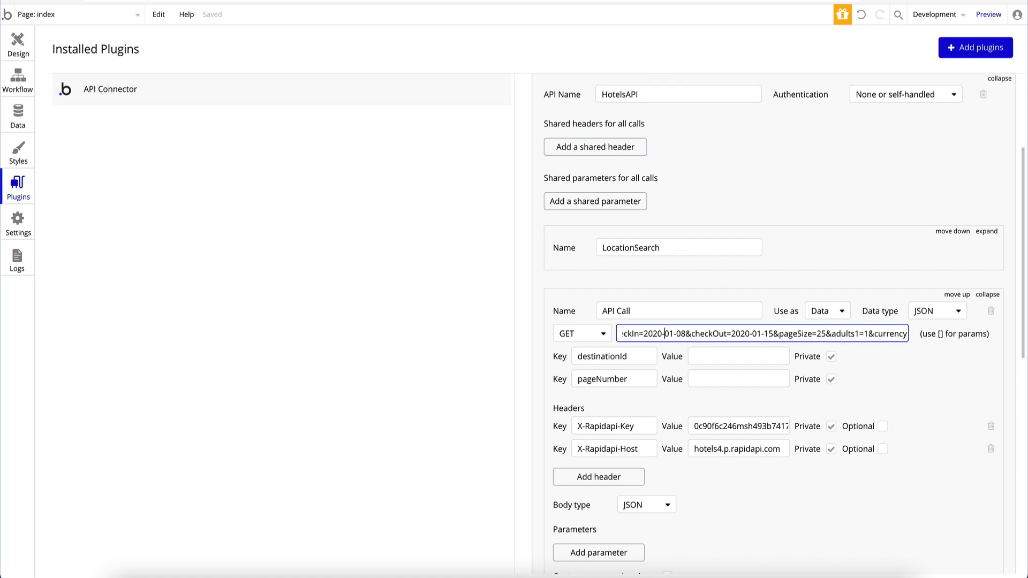
{"action": "scroll", "coordinate": [786, 332], "scroll_direction": "left", "scroll_amount": 2}
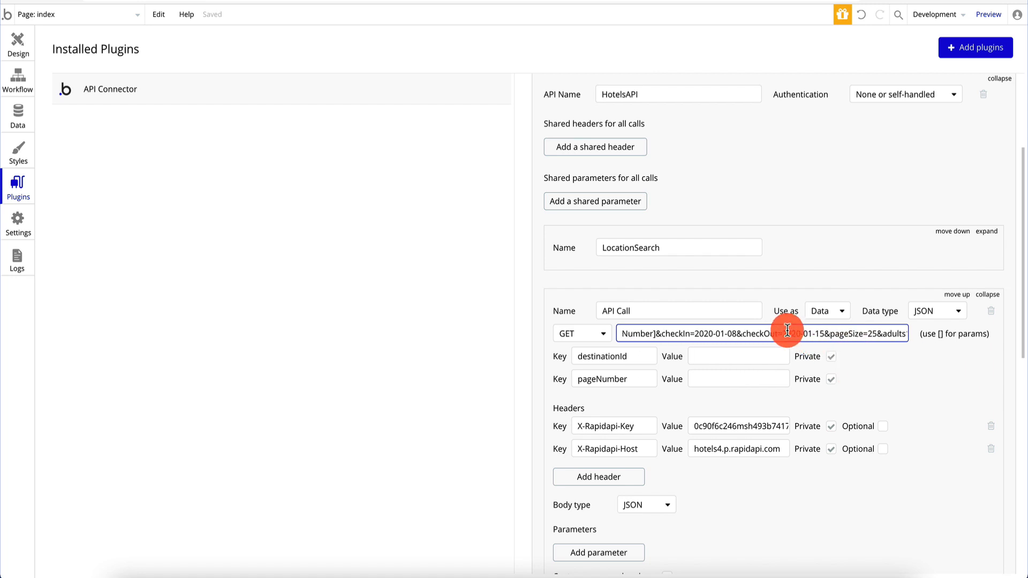
{"action": "key", "text": "Left"}
{"action": "key", "text": "Left"}
{"action": "key", "text": "Left"}
{"action": "key", "text": "Left"}
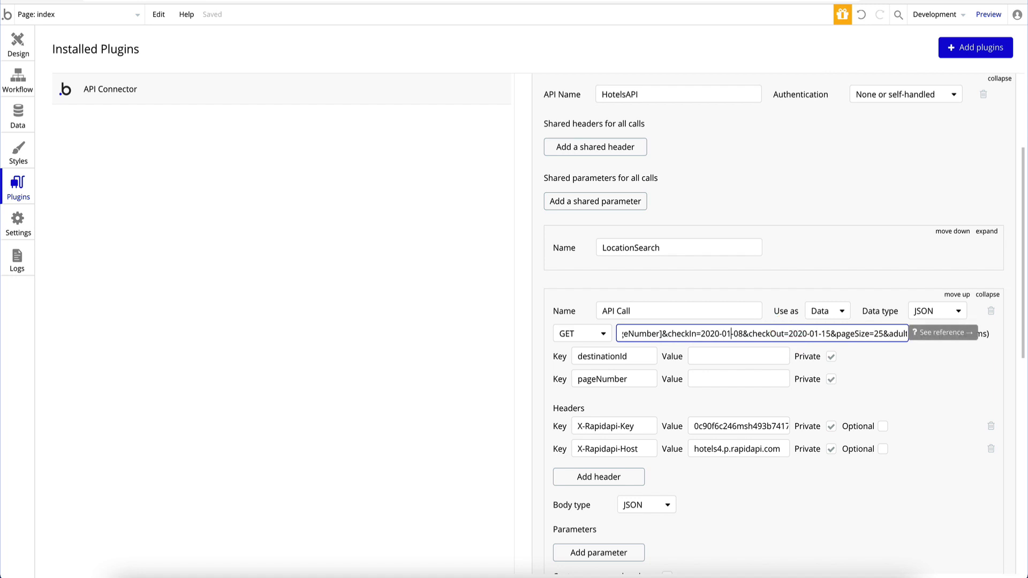
{"action": "type", "text": "]"}
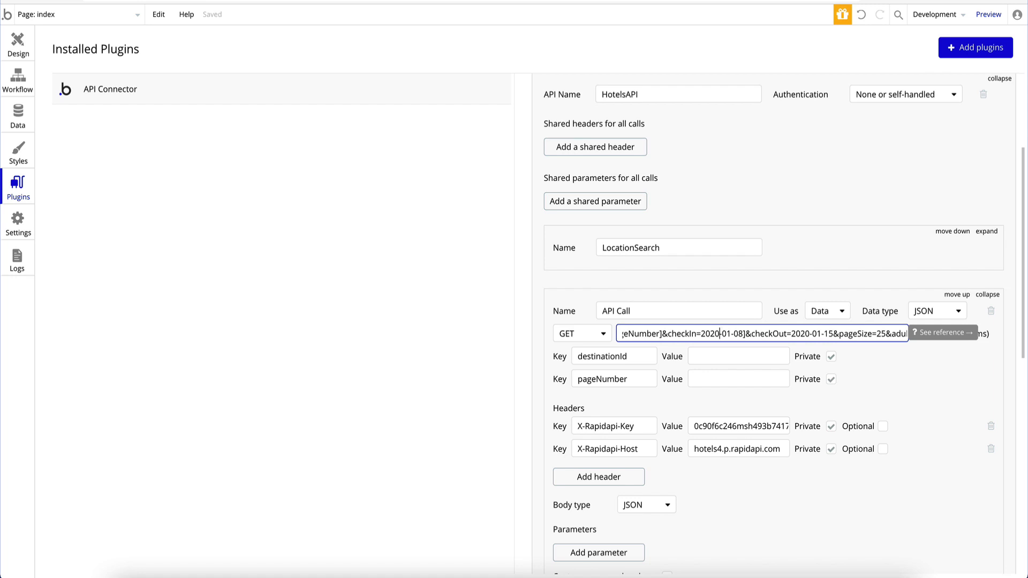
{"action": "type", "text": "["}
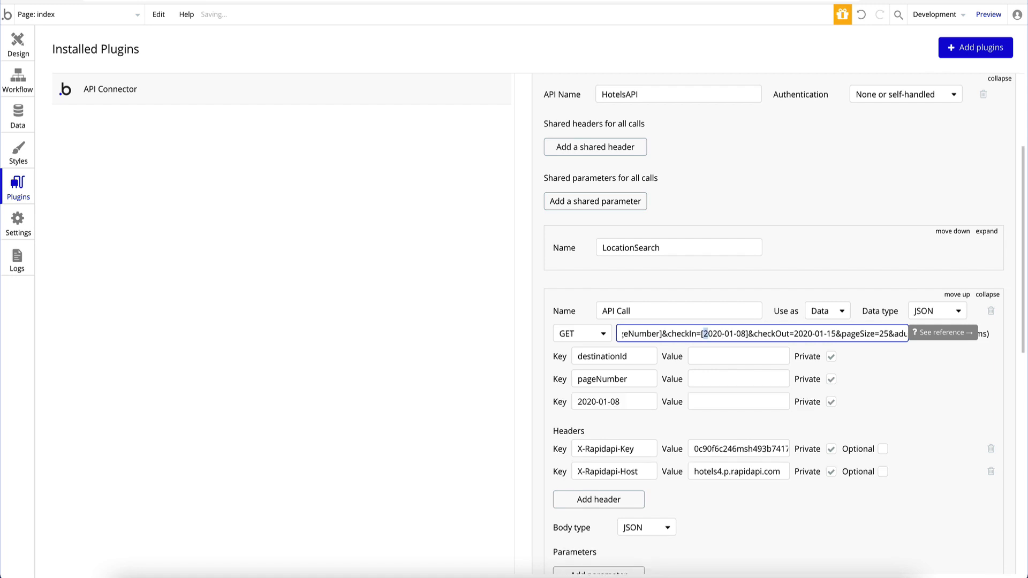
{"action": "type", "text": "checkIn"}
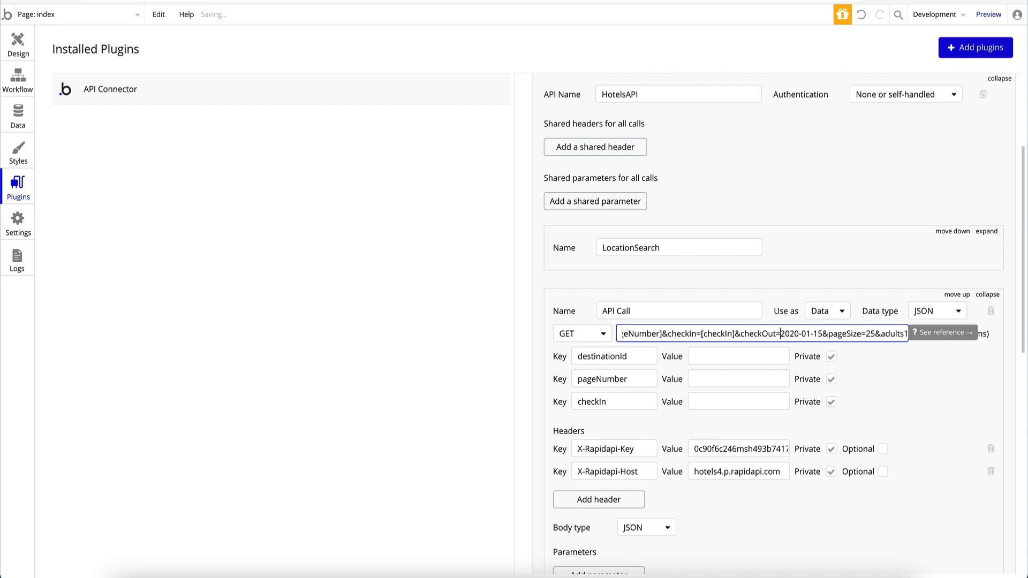
Step: Replace the checkOut date in the call's URL with the dynamic parameter [checkOut]
{"action": "type", "text": "["}
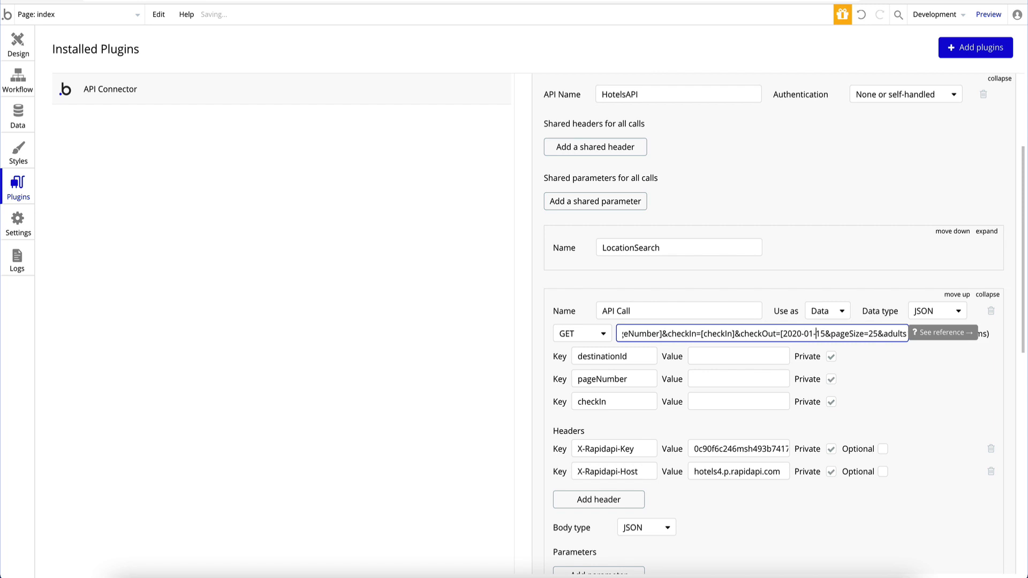
{"action": "type", "text": "]"}
{"action": "key", "text": "BackSpace"}
{"action": "key", "text": "BackSpace"}
{"action": "key", "text": "BackSpace"}
{"action": "key", "text": "BackSpace"}
{"action": "key", "text": "BackSpace"}
{"action": "key", "text": "BackSpace"}
{"action": "key", "text": "BackSpace"}
{"action": "key", "text": "BackSpace"}
{"action": "key", "text": "BackSpace"}
{"action": "key", "text": "BackSpace"}
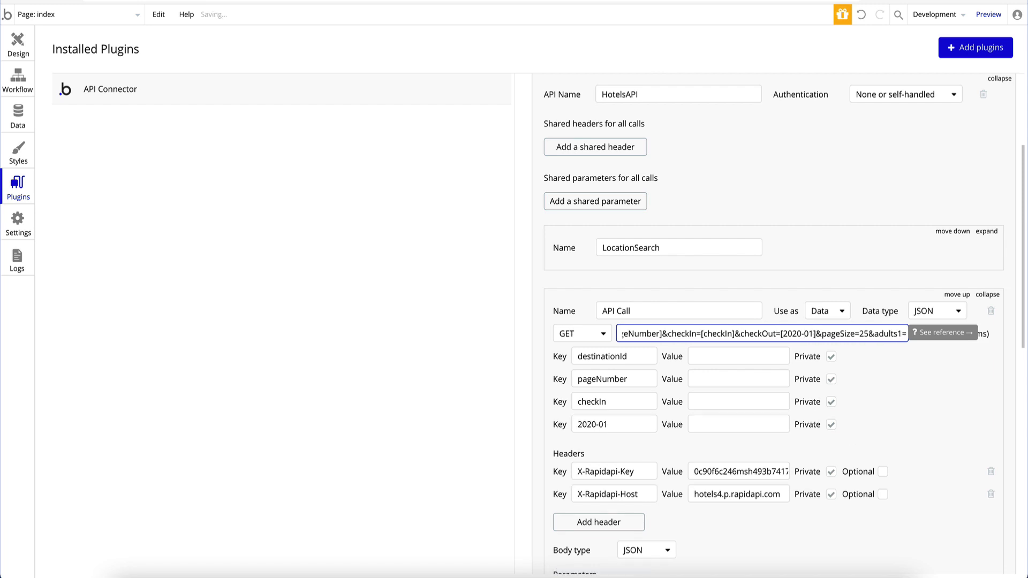
{"action": "type", "text": "checkOut"}
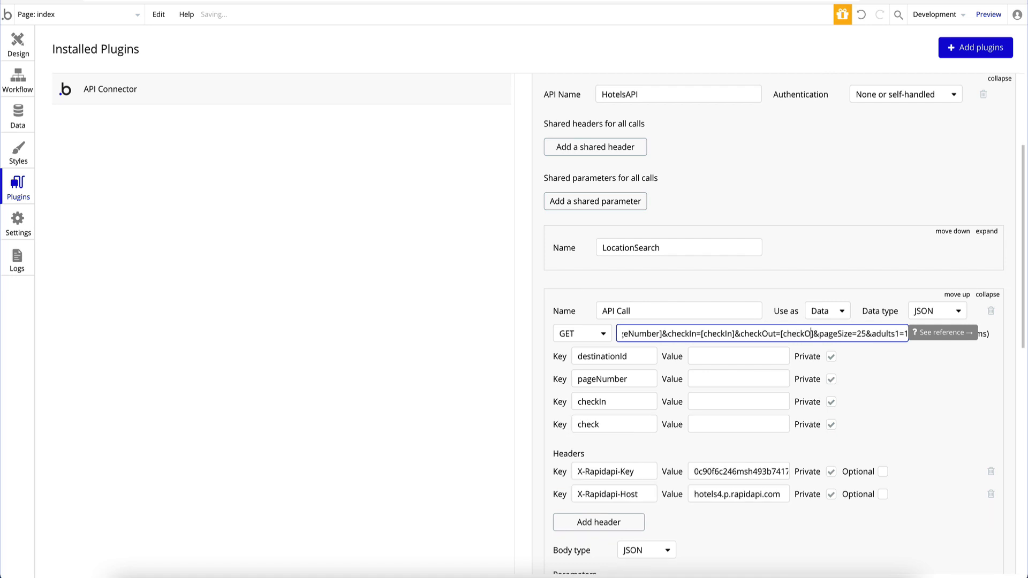
Step: Replace the pageSize and adults1 values in the call's URL with the dynamic parameters [pageSize] and [adults]
{"action": "left_click_drag", "start_coordinate": [876, 333], "coordinate": [870, 334]}
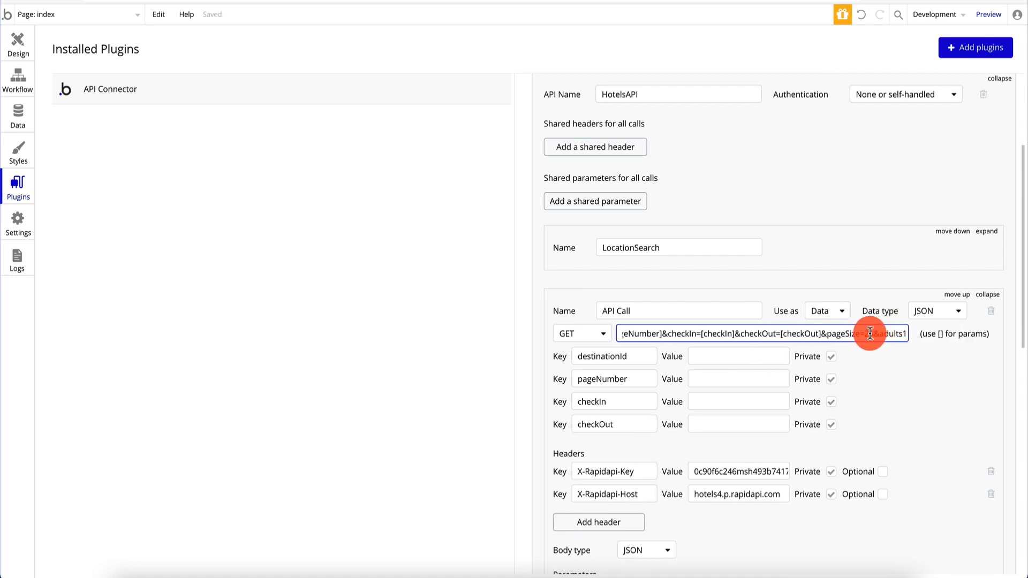
{"action": "type", "text": "[pageSize]"}
{"action": "key", "text": "End"}
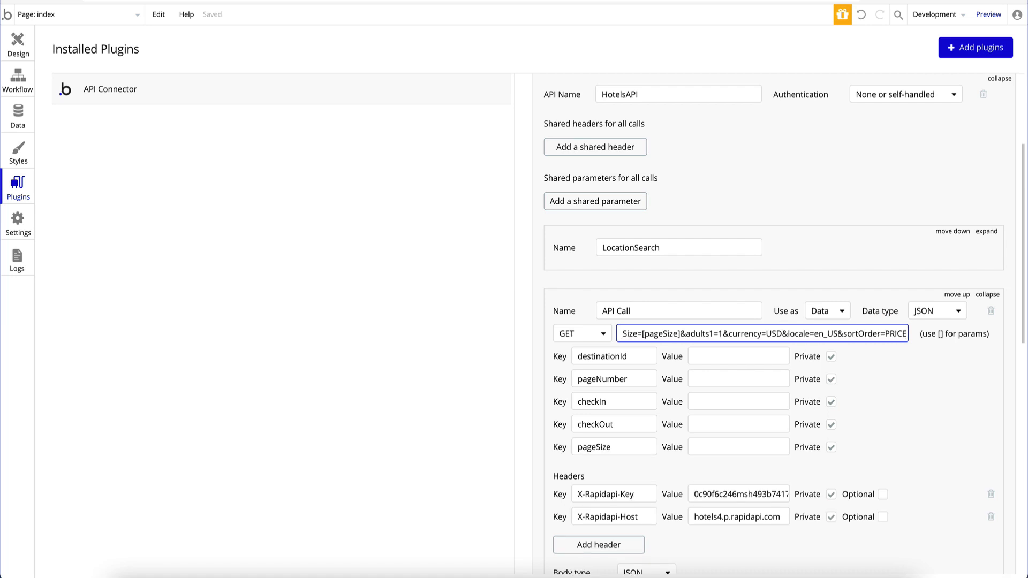
{"action": "left_click", "coordinate": [721, 331]}
{"action": "key", "text": "BackSpace"}
{"action": "type", "text": "[adult"}
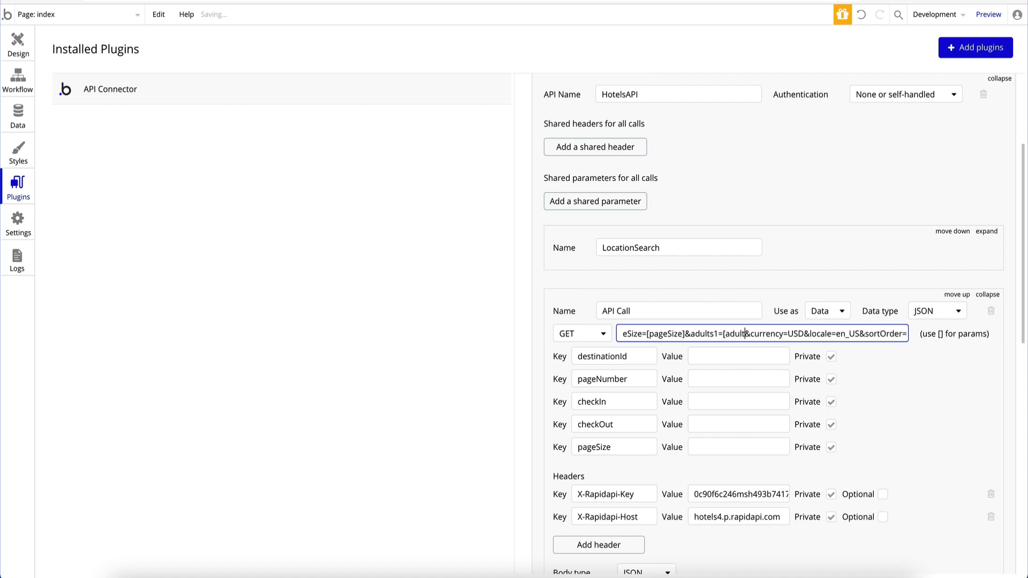
{"action": "type", "text": "s1]"}
{"action": "key", "text": "BackSpace"}
{"action": "key", "text": "BackSpace"}
{"action": "type", "text": "]"}
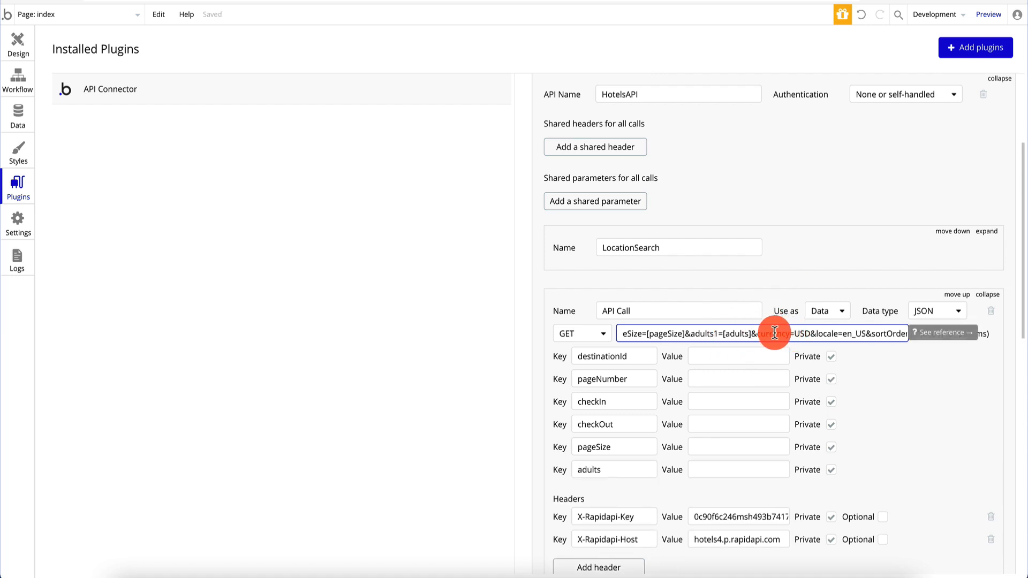
Step: Check the required parameters of the properties/list endpoint in the RapidAPI documentation against the call's dynamic parameters
{"action": "left_click", "coordinate": [862, 329]}
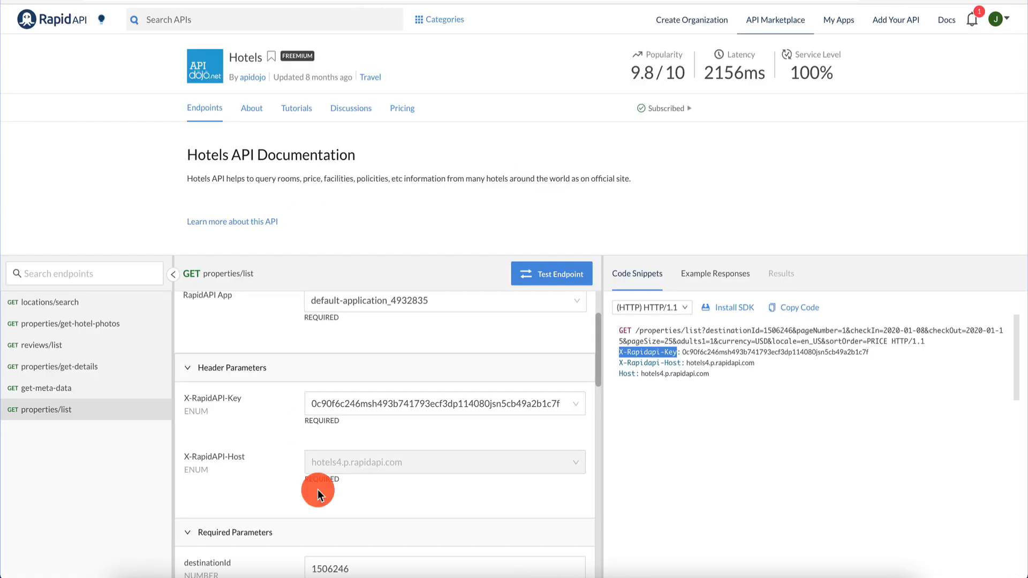
{"action": "scroll", "coordinate": [316, 490], "scroll_direction": "down", "scroll_amount": 5}
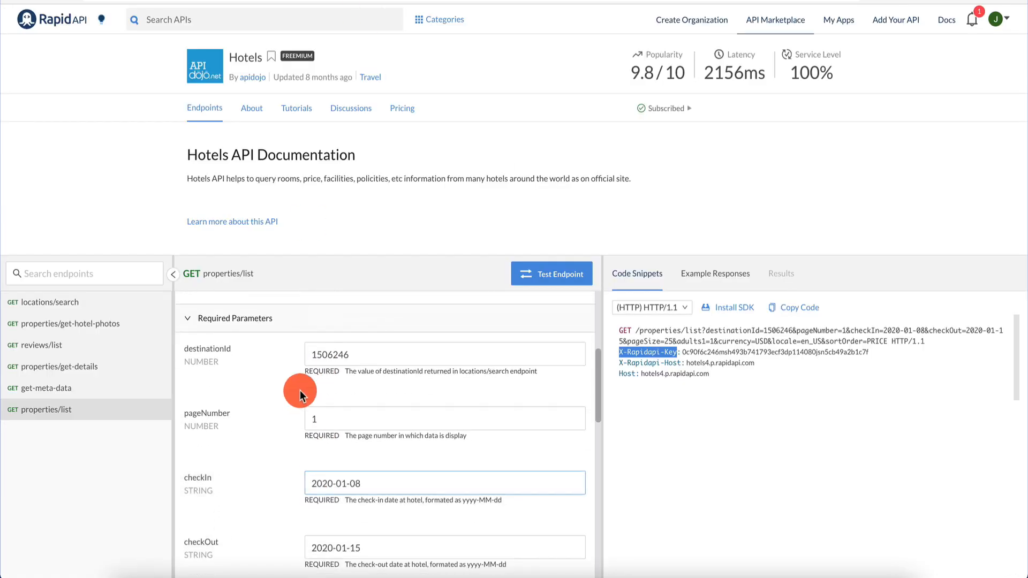
{"action": "scroll", "coordinate": [231, 429], "scroll_direction": "down", "scroll_amount": 3}
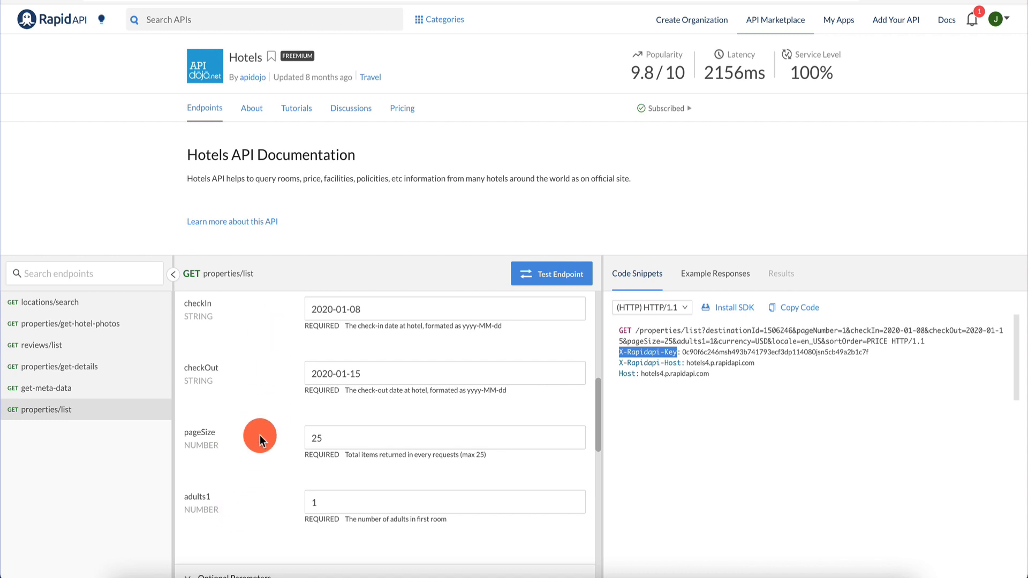
{"action": "scroll", "coordinate": [259, 439], "scroll_direction": "down", "scroll_amount": 1}
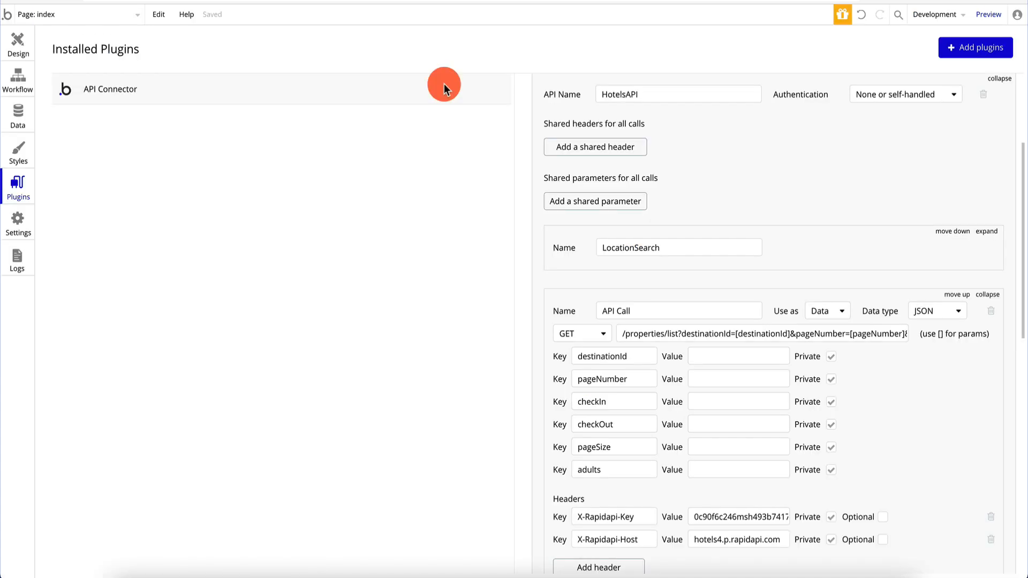
Step: Remove the currency, locale and sortOrder parameters from the end of the properties/list call's URL
{"action": "left_click", "coordinate": [851, 334]}
{"action": "key", "text": "super+Right"}
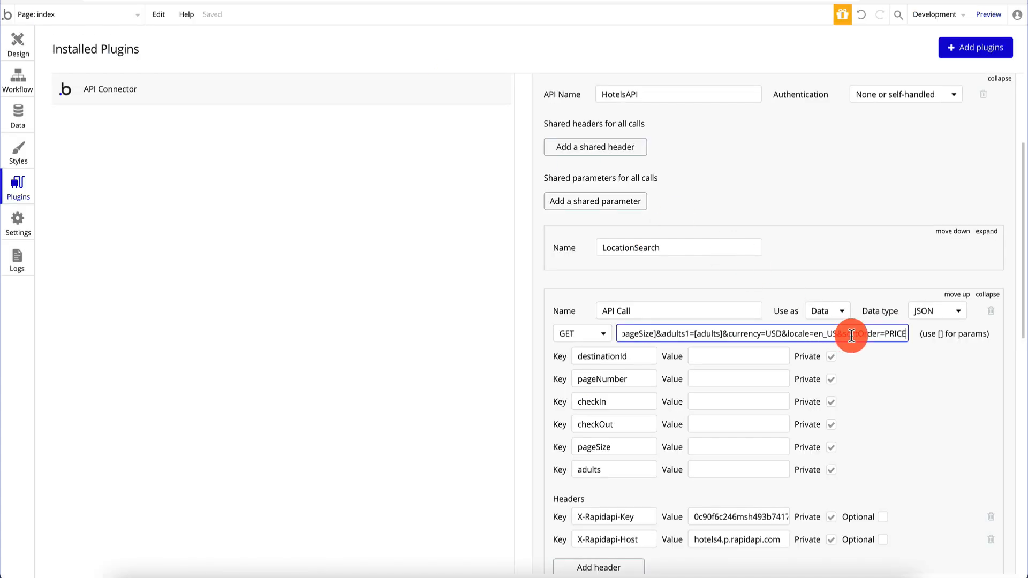
{"action": "key", "text": "alt+BackSpace"}
{"action": "key", "text": "alt+BackSpace"}
{"action": "key", "text": "alt+BackSpace"}
{"action": "key", "text": "alt+BackSpace"}
{"action": "key", "text": "alt+BackSpace"}
{"action": "key", "text": "alt+BackSpace"}
{"action": "key", "text": "alt+BackSpace"}
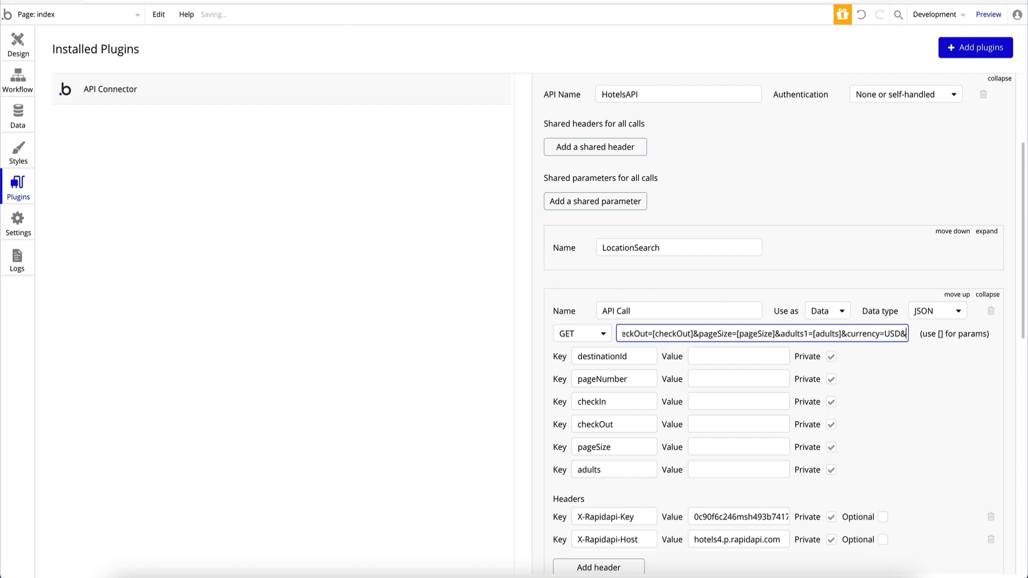
{"action": "key", "text": "alt+BackSpace"}
{"action": "key", "text": "BackSpace"}
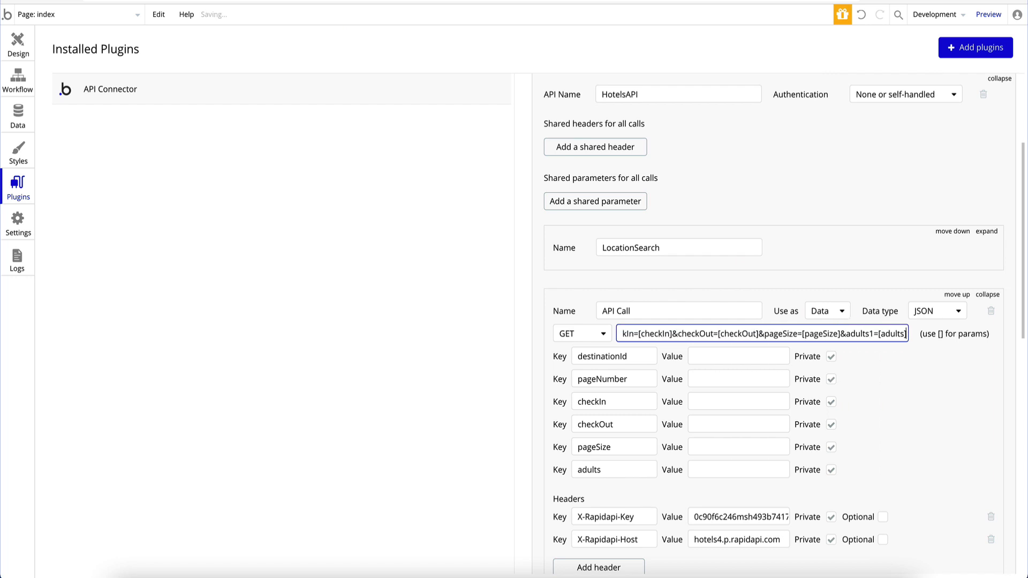
Step: Make destinationId, pageNumber, checkIn, checkOut, pageSize and adults non-private in the properties/list call
{"action": "left_click", "coordinate": [831, 355]}
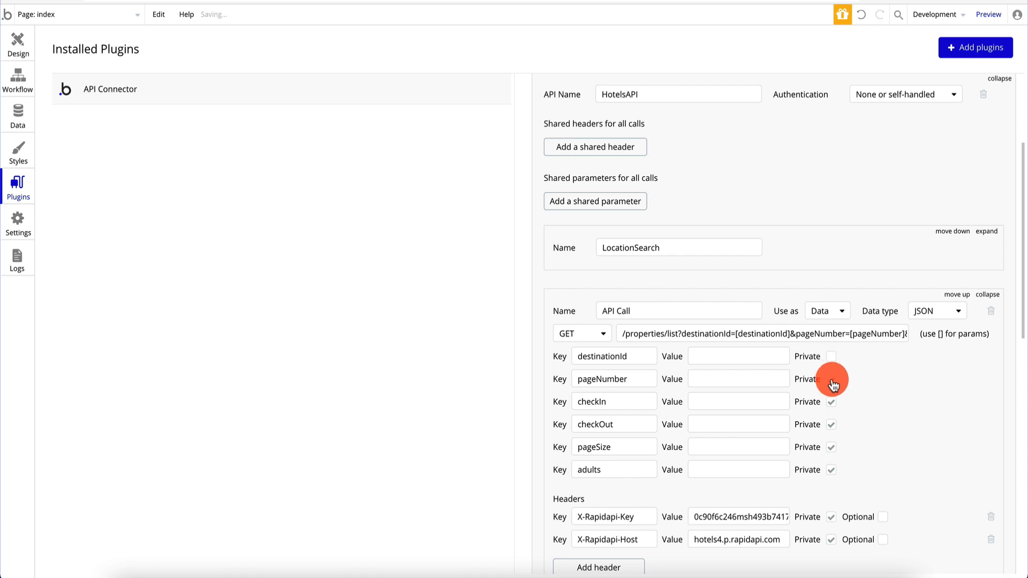
{"action": "left_click", "coordinate": [832, 380]}
{"action": "left_click", "coordinate": [831, 403]}
{"action": "left_click", "coordinate": [831, 447]}
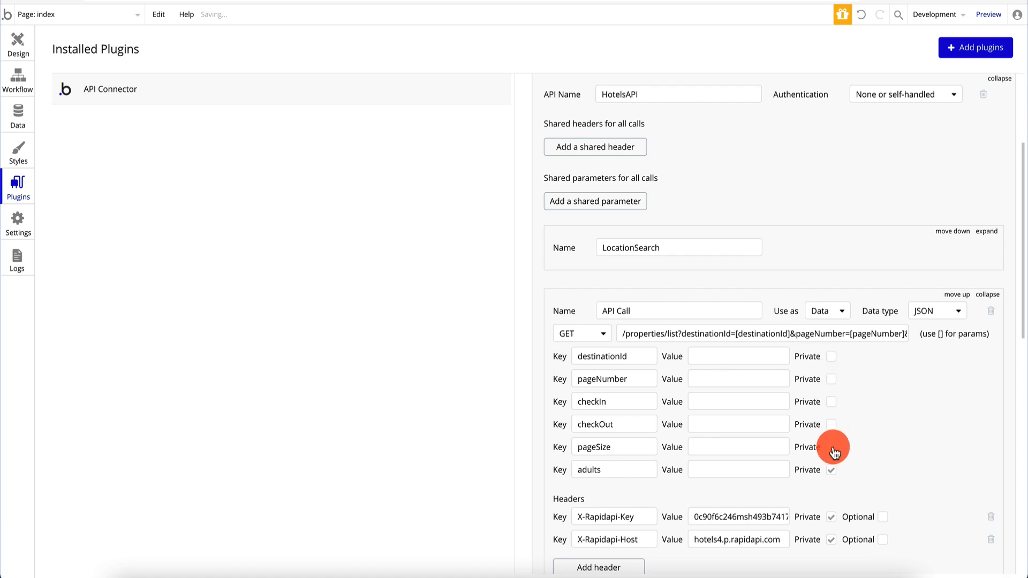
{"action": "left_click", "coordinate": [831, 470]}
{"action": "left_click", "coordinate": [749, 334]}
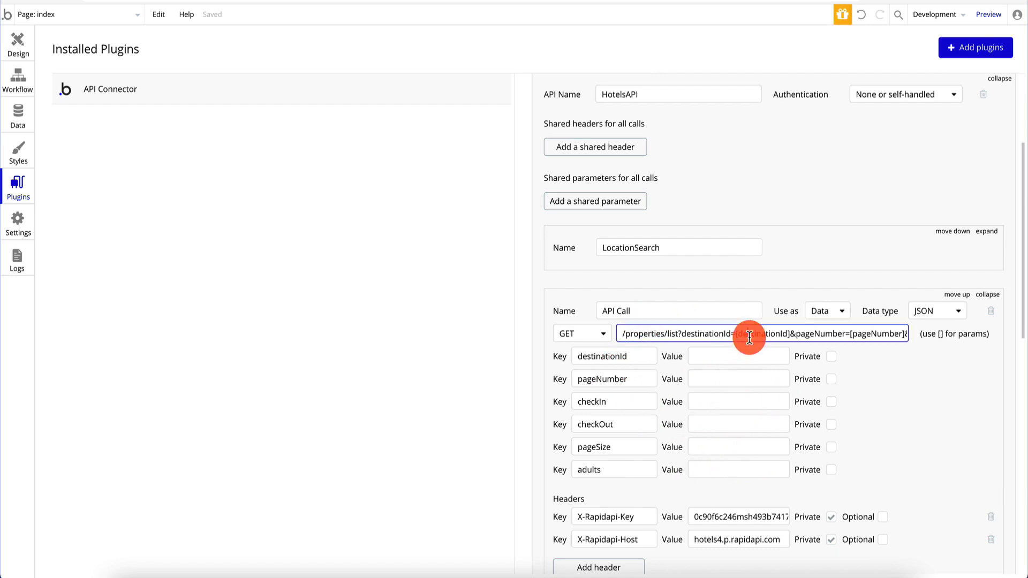
{"action": "scroll", "coordinate": [646, 211], "scroll_direction": "down", "scroll_amount": 7}
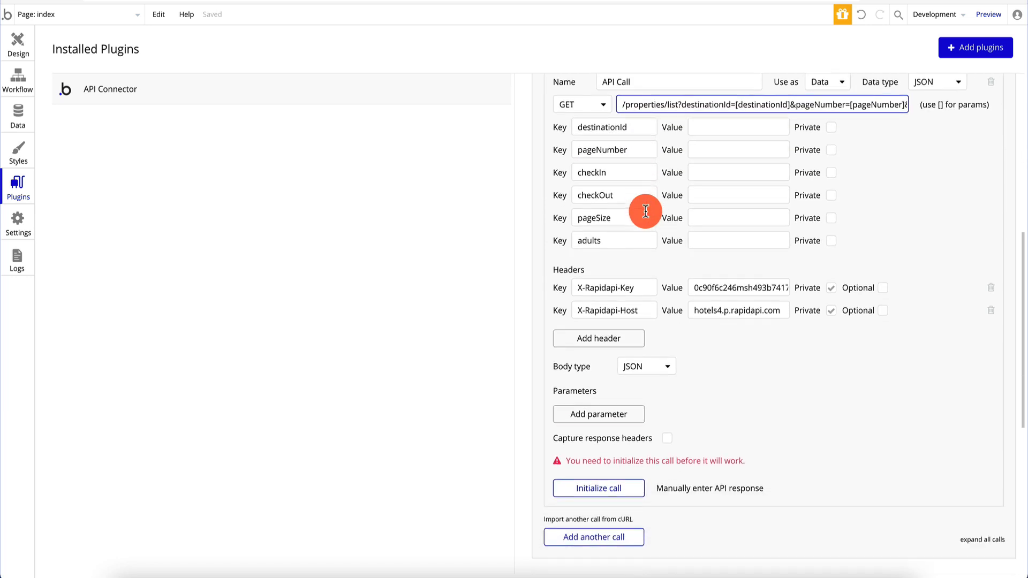
{"action": "scroll", "coordinate": [646, 210], "scroll_direction": "up", "scroll_amount": 6}
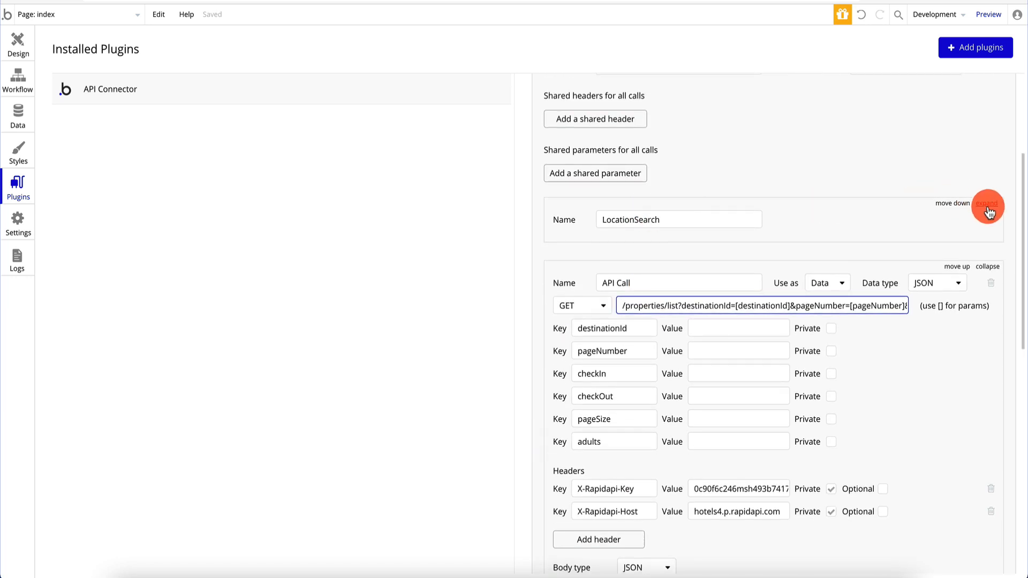
{"action": "left_click", "coordinate": [990, 206]}
{"action": "left_click", "coordinate": [678, 242]}
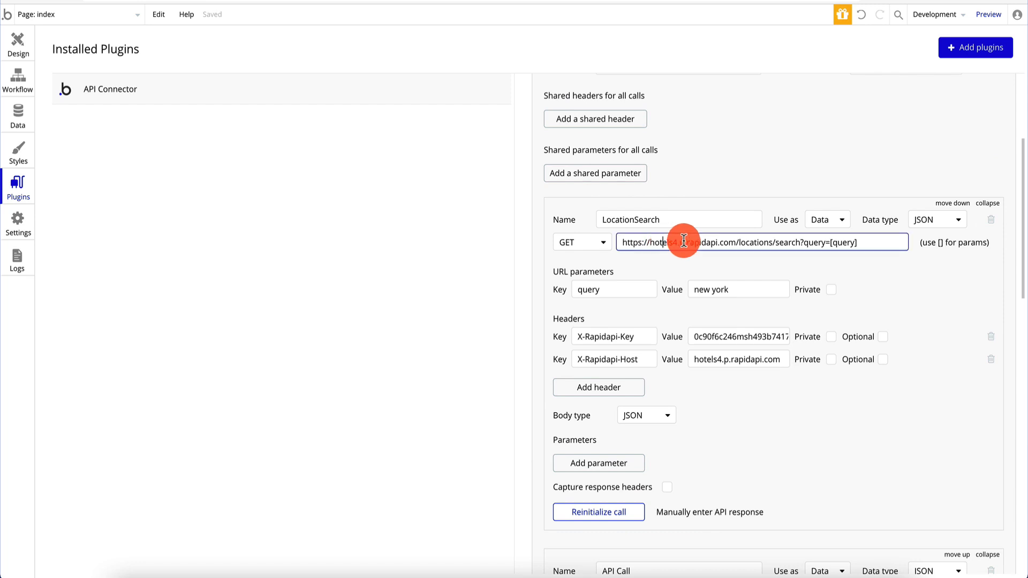
{"action": "left_click_drag", "start_coordinate": [733, 243], "coordinate": [604, 242]}
{"action": "key", "text": "ctrl+c"}
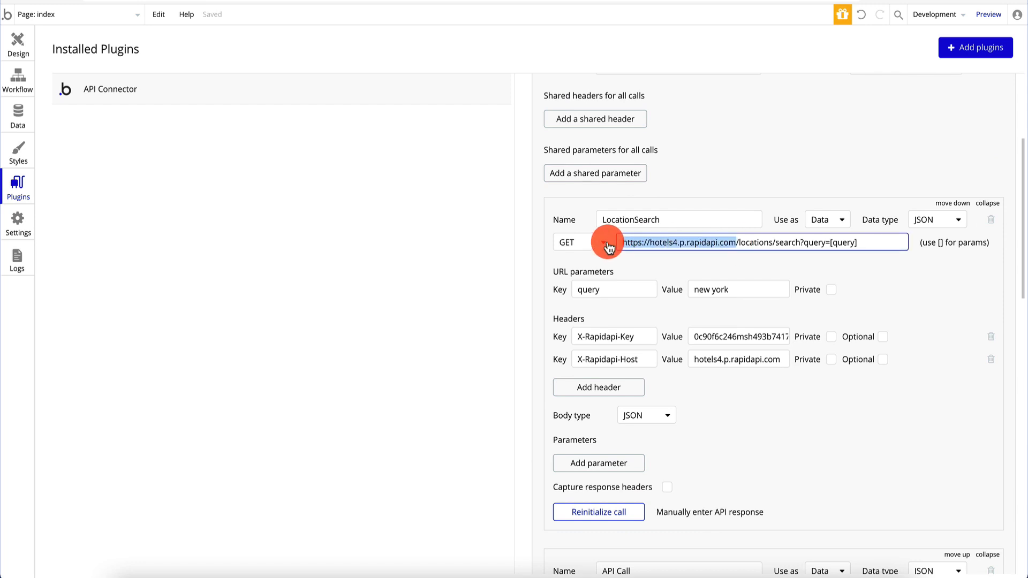
{"action": "scroll", "coordinate": [700, 279], "scroll_direction": "down", "scroll_amount": 4}
{"action": "scroll", "coordinate": [700, 281], "scroll_direction": "down", "scroll_amount": 2}
{"action": "left_click", "coordinate": [698, 282]}
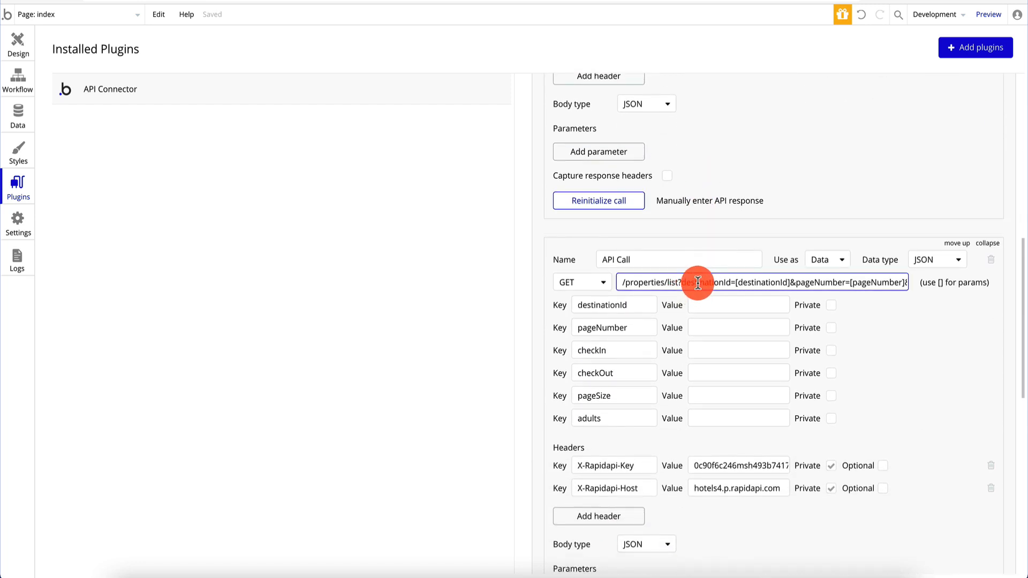
{"action": "key", "text": "Home"}
{"action": "key", "text": "ctrl+v"}
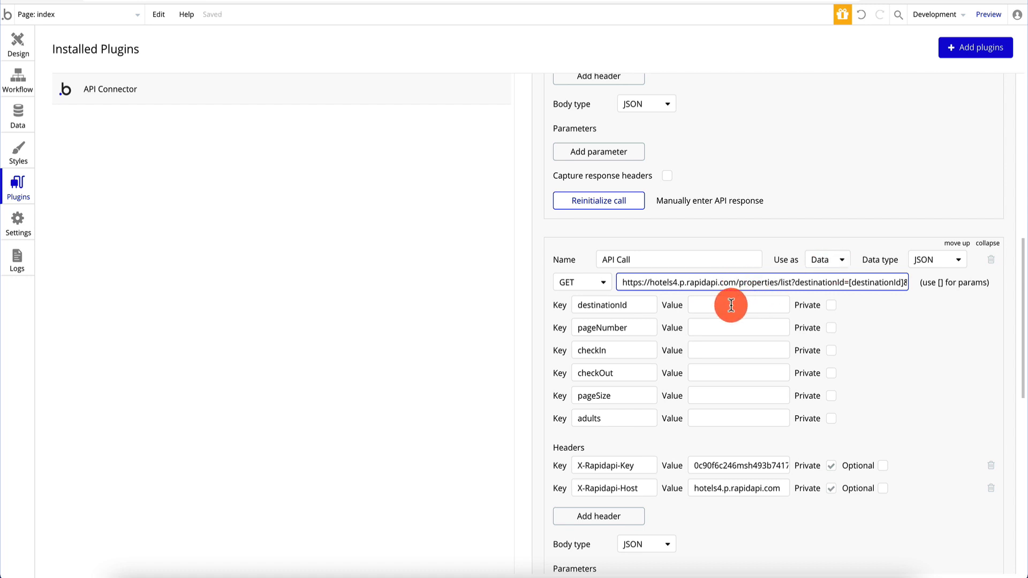
Step: Copy the example destinationId from the RapidAPI documentation and set the call's destinationId value to 1506246
{"action": "scroll", "coordinate": [731, 305], "scroll_direction": "up", "scroll_amount": 6}
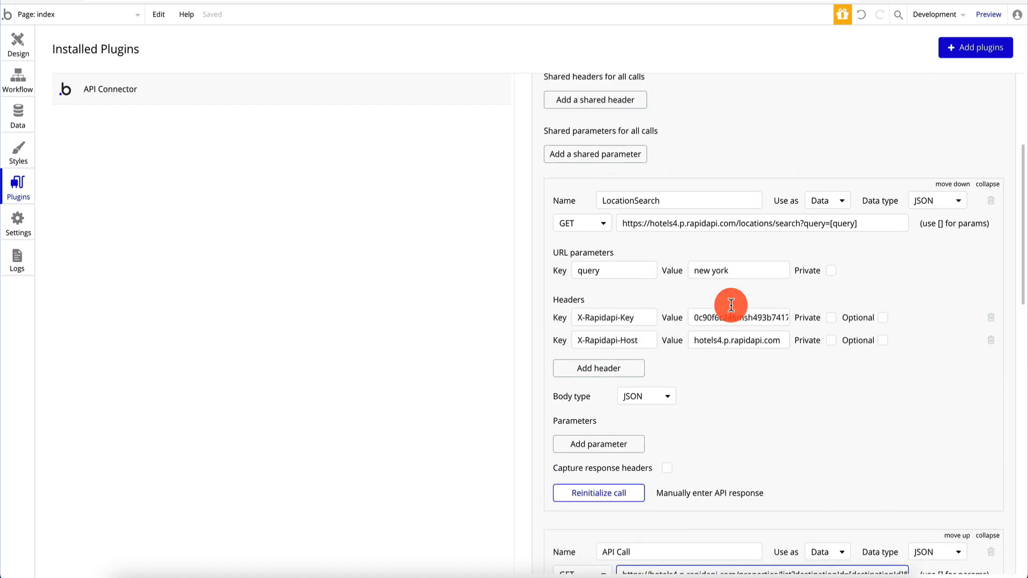
{"action": "scroll", "coordinate": [731, 305], "scroll_direction": "down", "scroll_amount": 5}
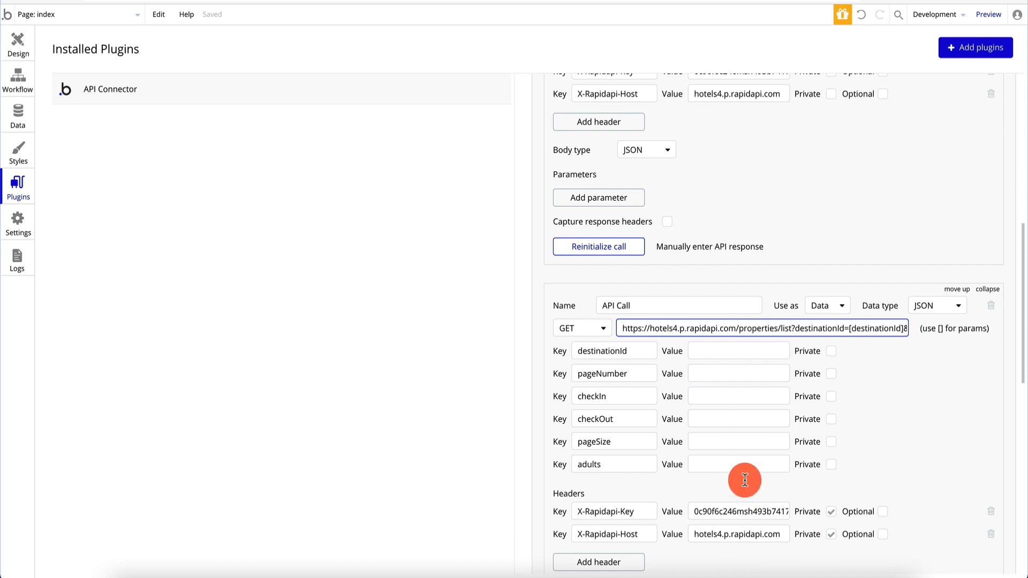
{"action": "key", "text": "ctrl+shift+Tab"}
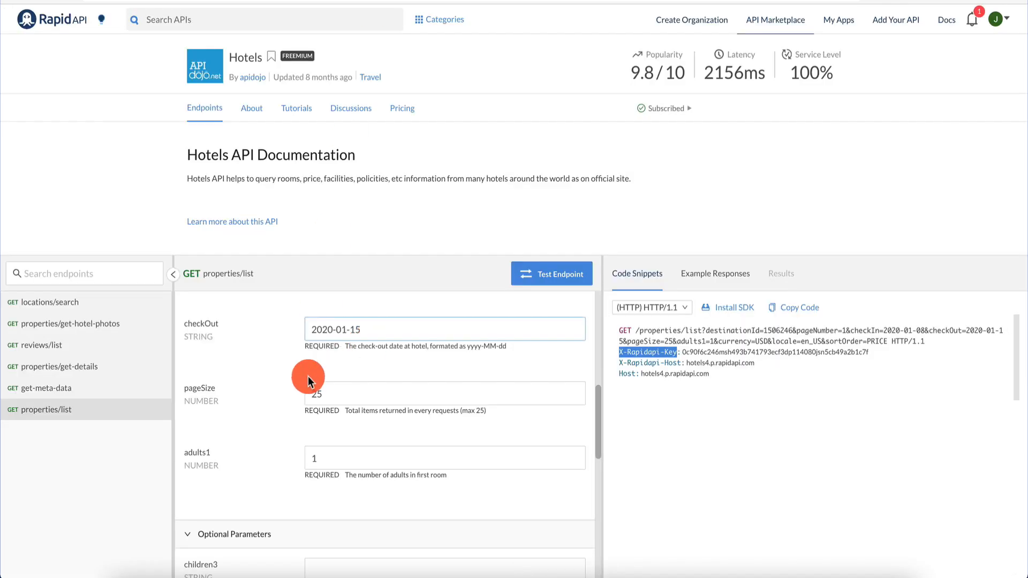
{"action": "scroll", "coordinate": [261, 387], "scroll_direction": "up", "scroll_amount": 4}
{"action": "left_click", "coordinate": [348, 358]}
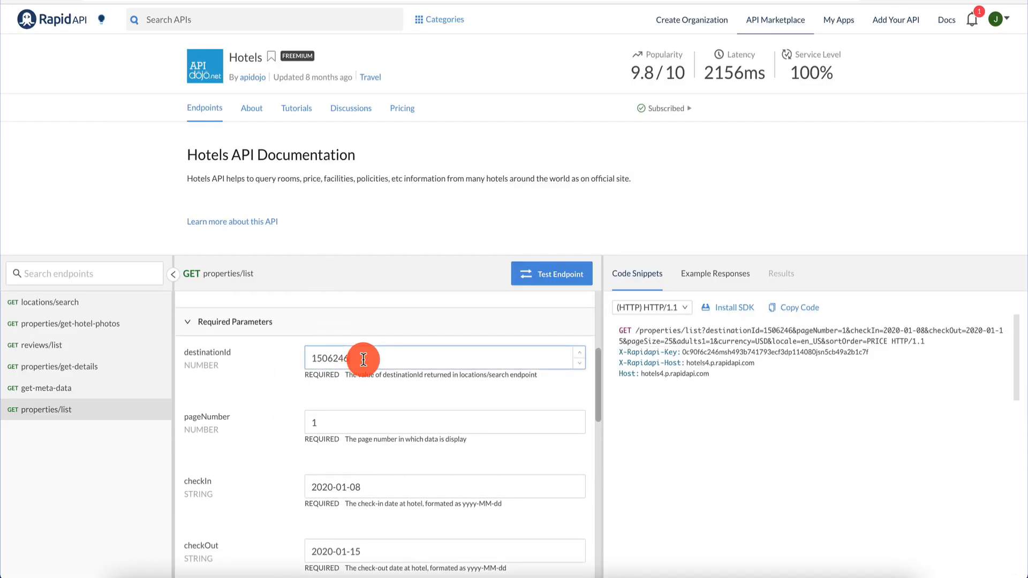
{"action": "key", "text": "ctrl+Tab"}
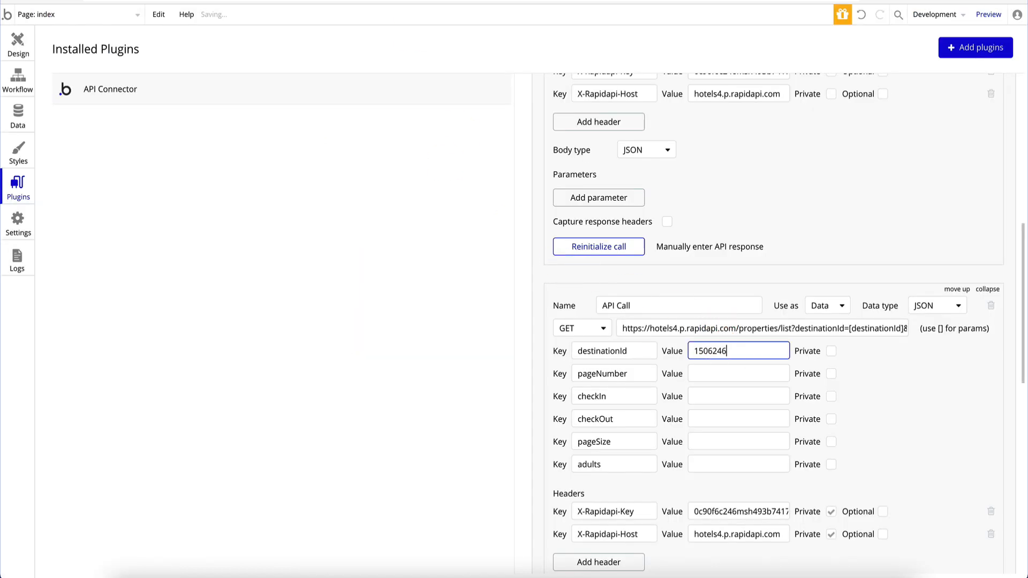
Step: Set pageNumber to 1 and fill checkIn with the example date 2020-01-08 copied from the RapidAPI documentation
{"action": "key", "text": "ctrl+Tab"}
{"action": "scroll", "coordinate": [314, 432], "scroll_direction": "down", "scroll_amount": 2}
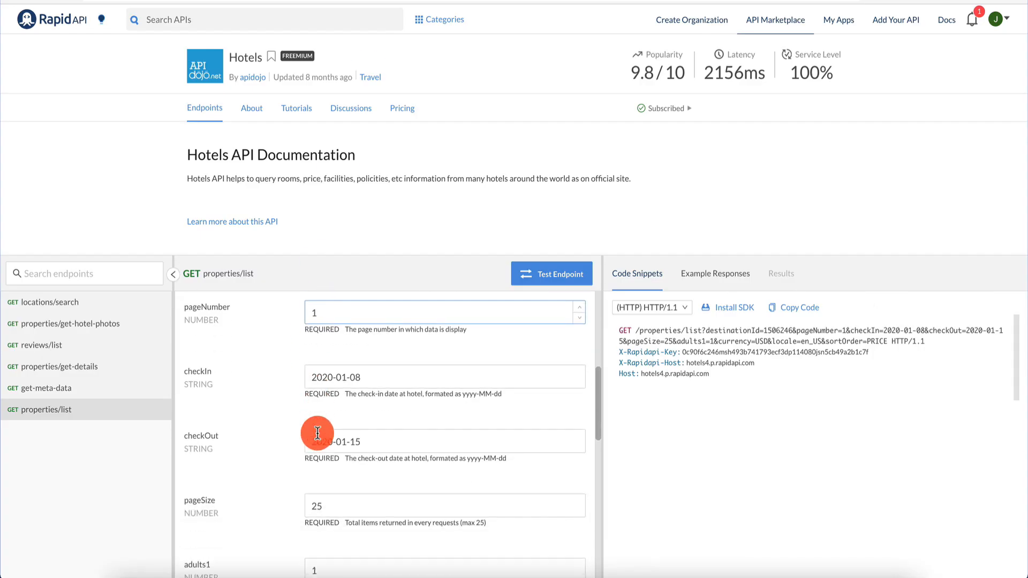
{"action": "left_click", "coordinate": [381, 378]}
{"action": "key", "text": "super+a"}
{"action": "key", "text": "super+c"}
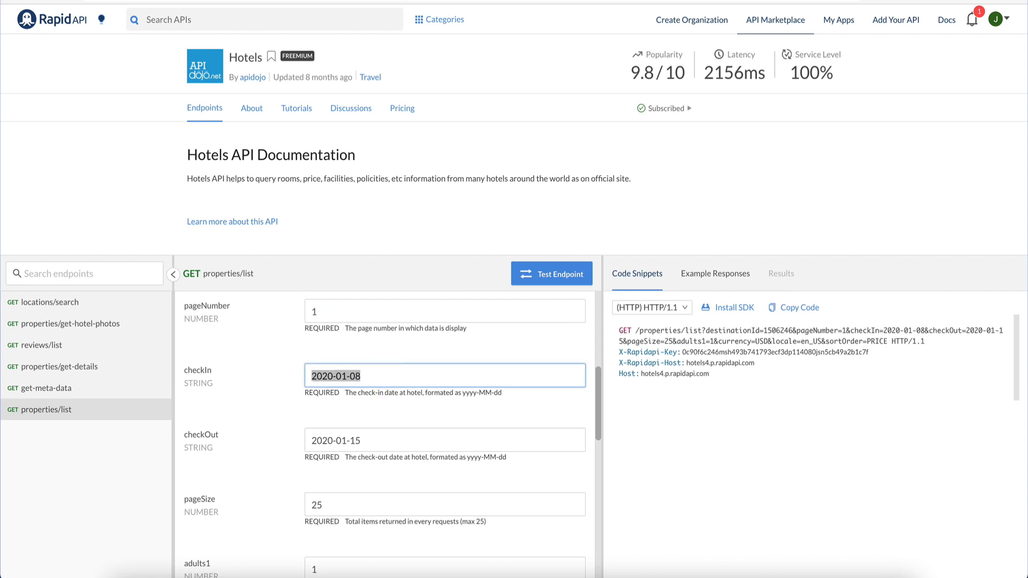
{"action": "key", "text": "ctrl+Tab"}
{"action": "left_click", "coordinate": [716, 371]}
{"action": "type", "text": "1"}
{"action": "left_click", "coordinate": [711, 396]}
{"action": "key", "text": "super+v"}
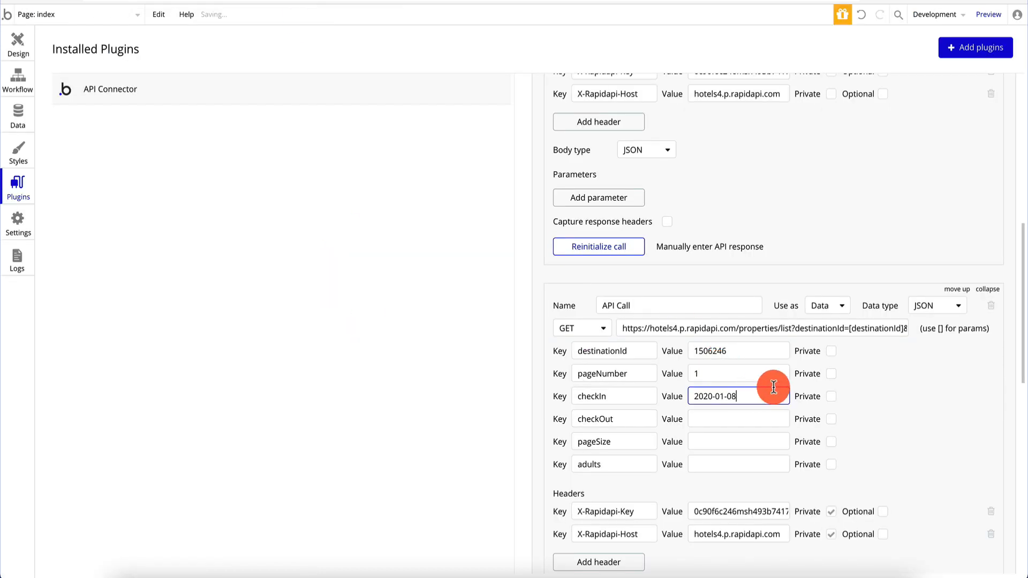
Step: Change the checkIn value to 2021-03-10 and set checkOut to 2021-03-15
{"action": "key", "text": "Right"}
{"action": "key", "text": "Right"}
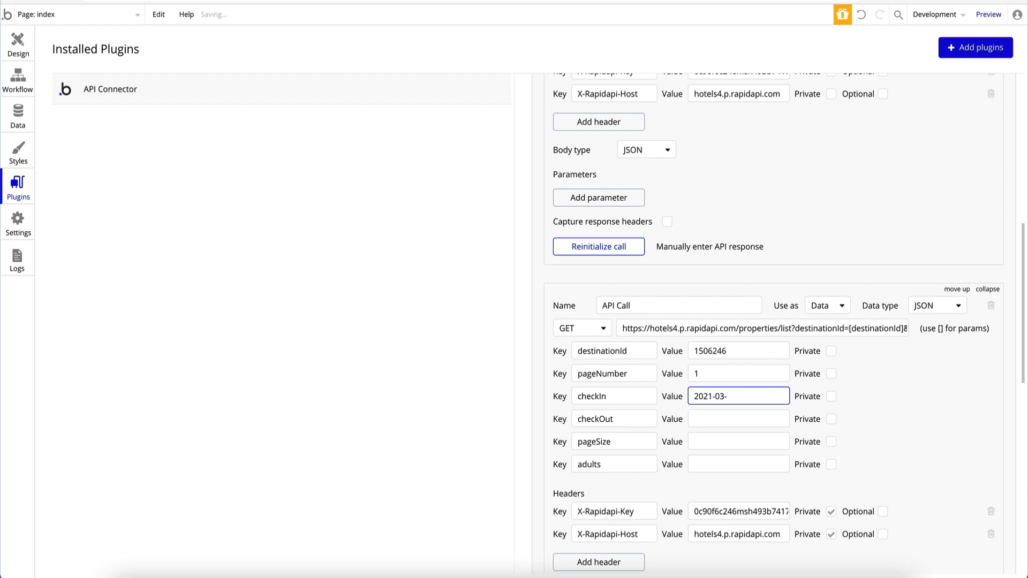
{"action": "type", "text": "10"}
{"action": "key", "text": "super+a"}
{"action": "left_click", "coordinate": [745, 421]}
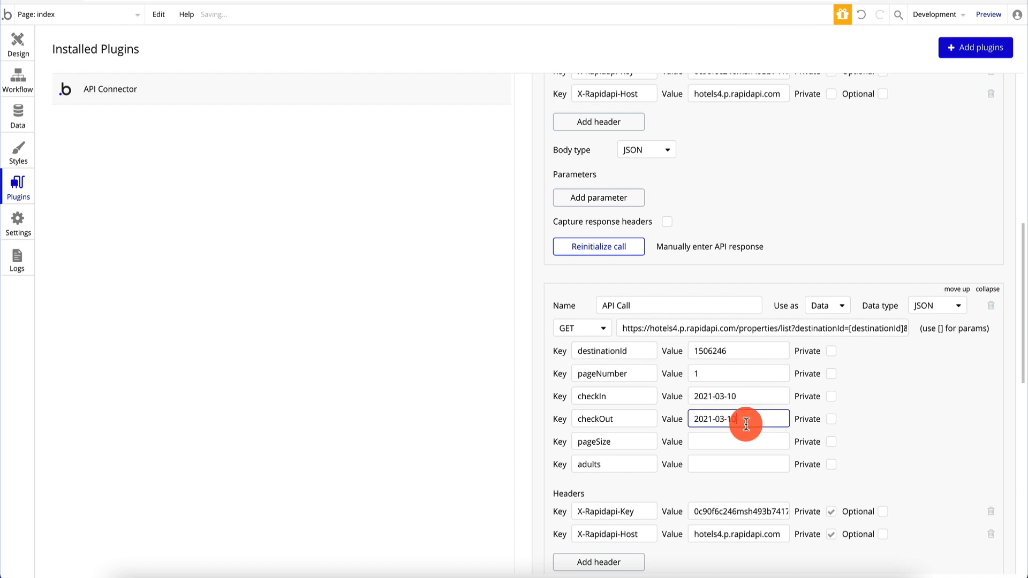
{"action": "key", "text": "super+Left"}
{"action": "key", "text": "Right"}
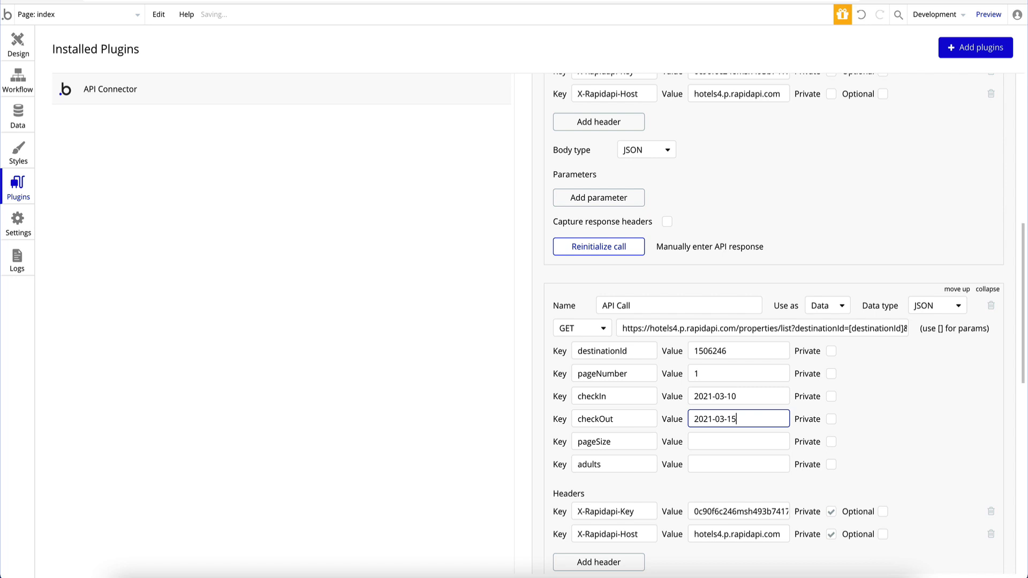
Step: Set the pageSize value to 10 and the adults value to 1
{"action": "left_click", "coordinate": [730, 442]}
{"action": "type", "text": "2"}
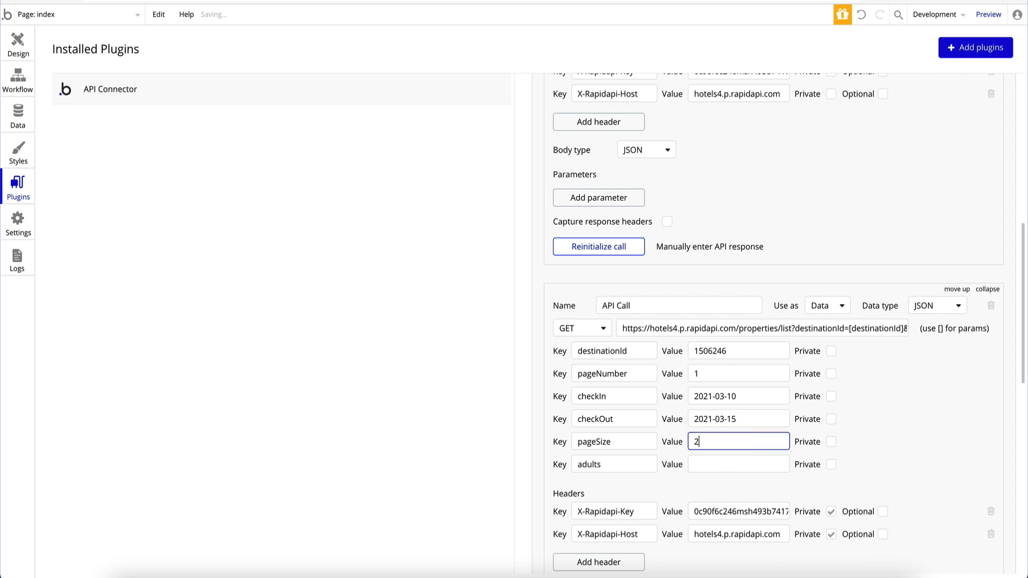
{"action": "left_click", "coordinate": [721, 465]}
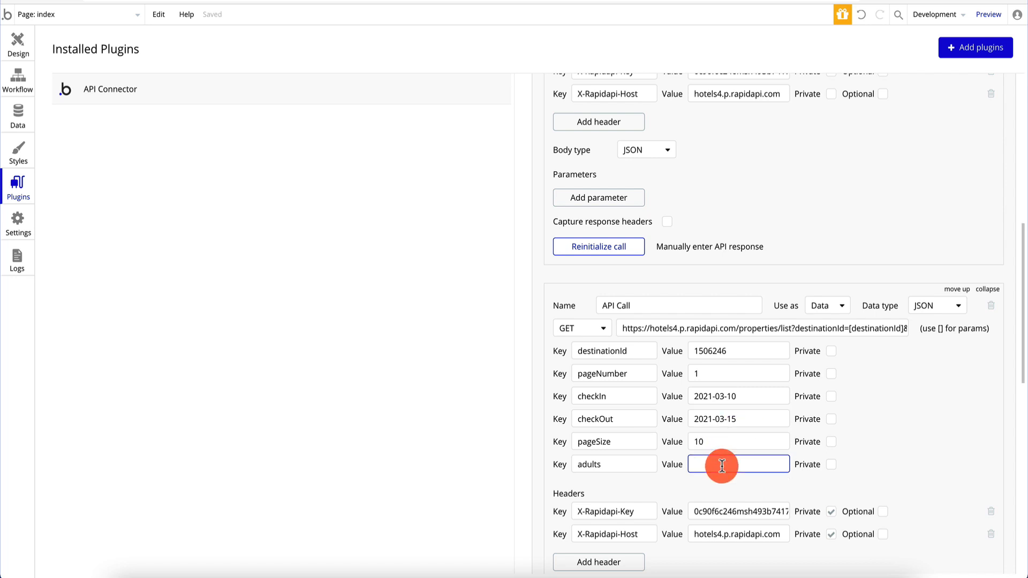
{"action": "type", "text": "1"}
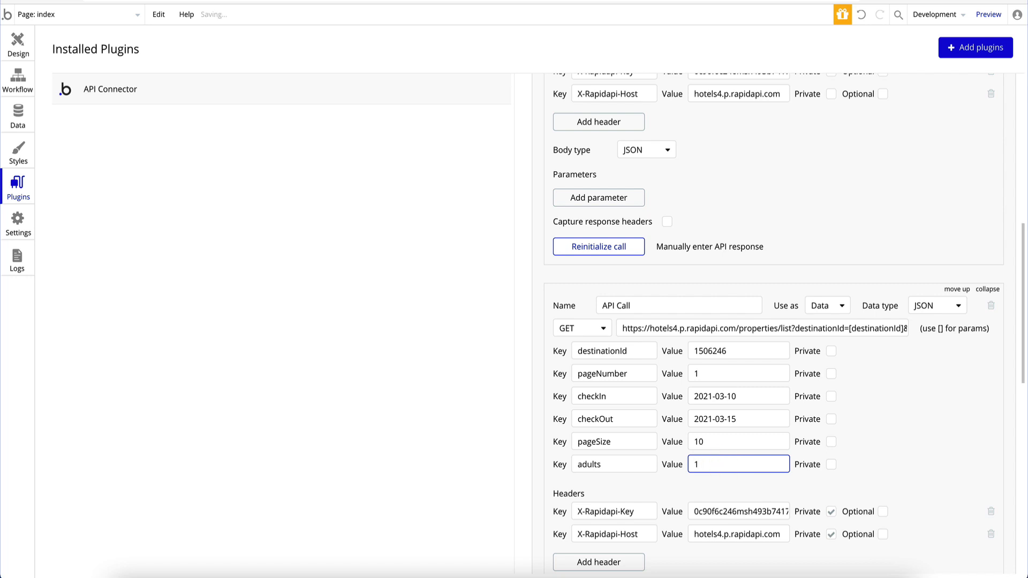
Step: Initialize the properties/list call and save its returned values
{"action": "scroll", "coordinate": [883, 406], "scroll_direction": "down", "scroll_amount": 4}
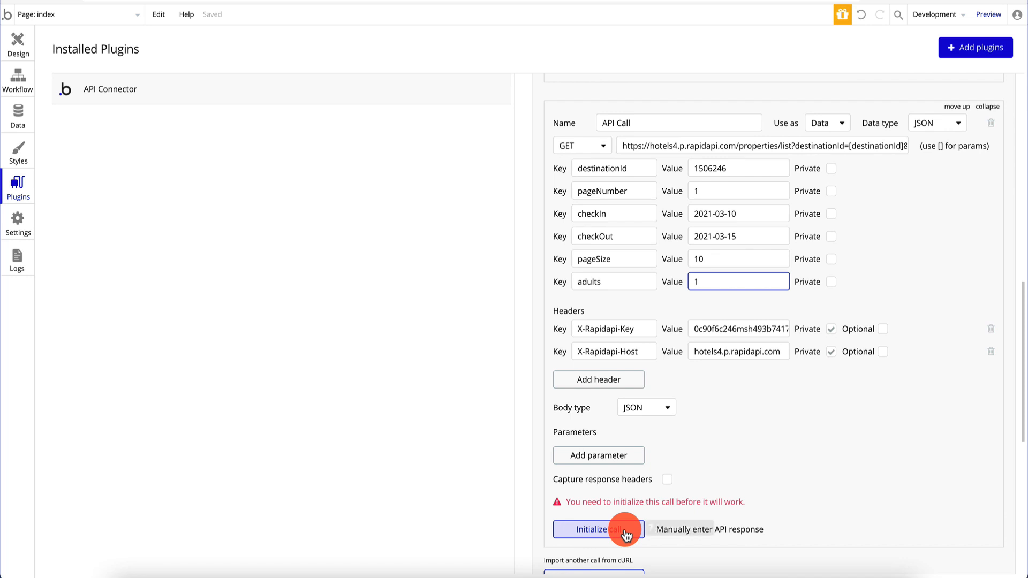
{"action": "left_click", "coordinate": [622, 528]}
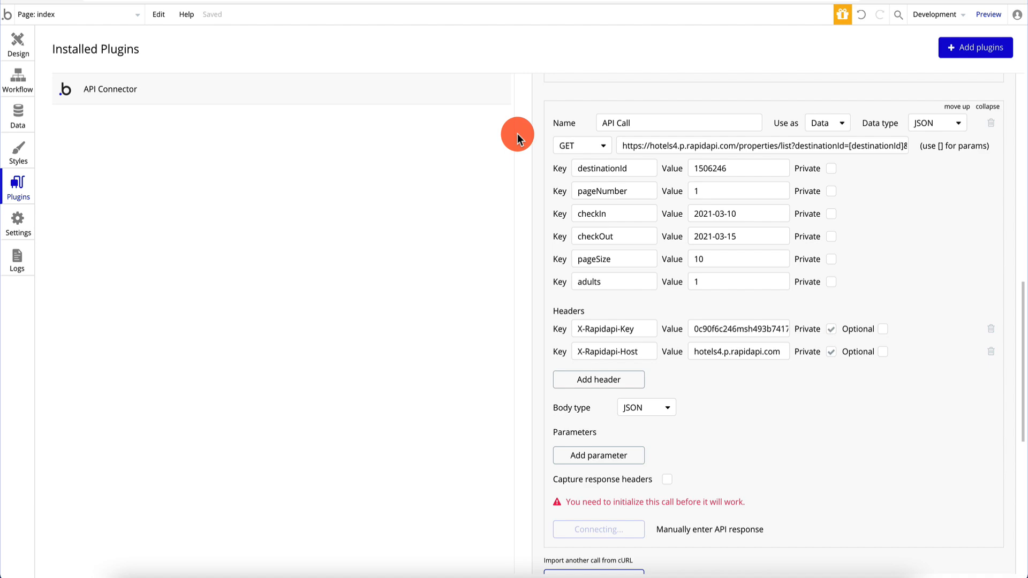
{"action": "scroll", "coordinate": [487, 291], "scroll_direction": "down", "scroll_amount": 20}
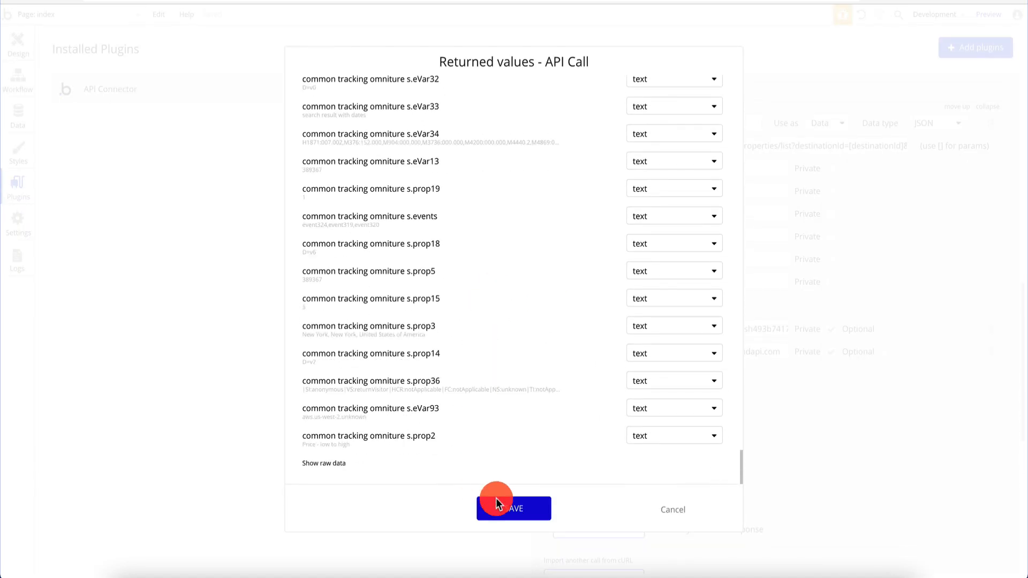
{"action": "left_click", "coordinate": [518, 511]}
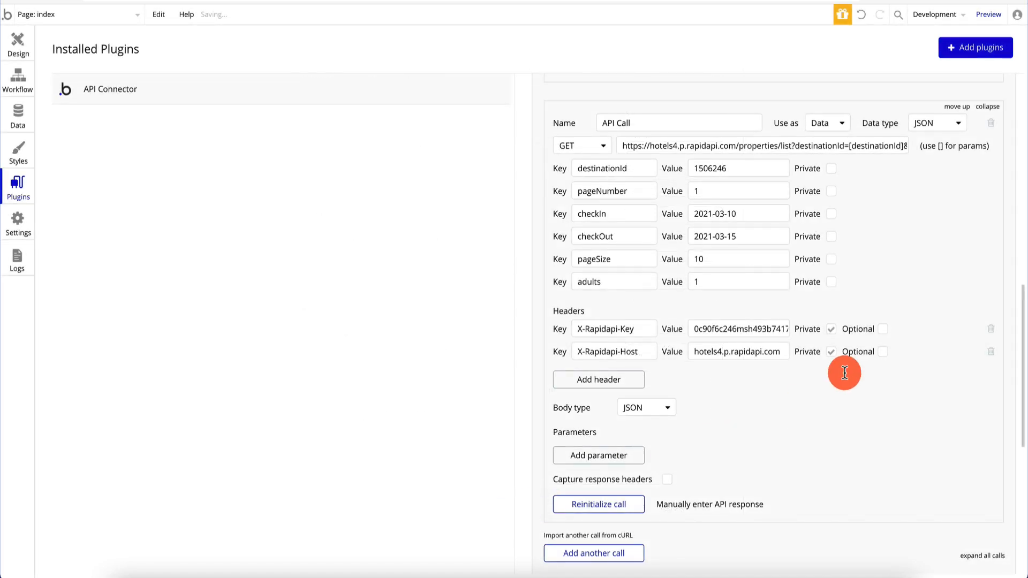
Step: Collapse the properties/list call and the LocationSearch call in the HotelsAPI configuration
{"action": "scroll", "coordinate": [843, 374], "scroll_direction": "up", "scroll_amount": 10}
{"action": "scroll", "coordinate": [844, 393], "scroll_direction": "down", "scroll_amount": 7}
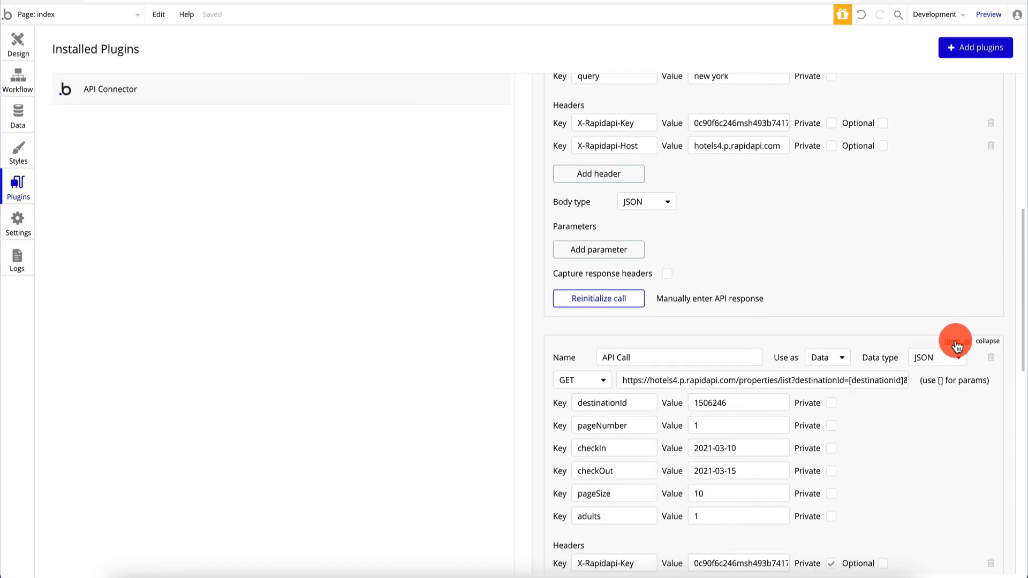
{"action": "left_click", "coordinate": [990, 343]}
{"action": "scroll", "coordinate": [964, 245], "scroll_direction": "up", "scroll_amount": 7}
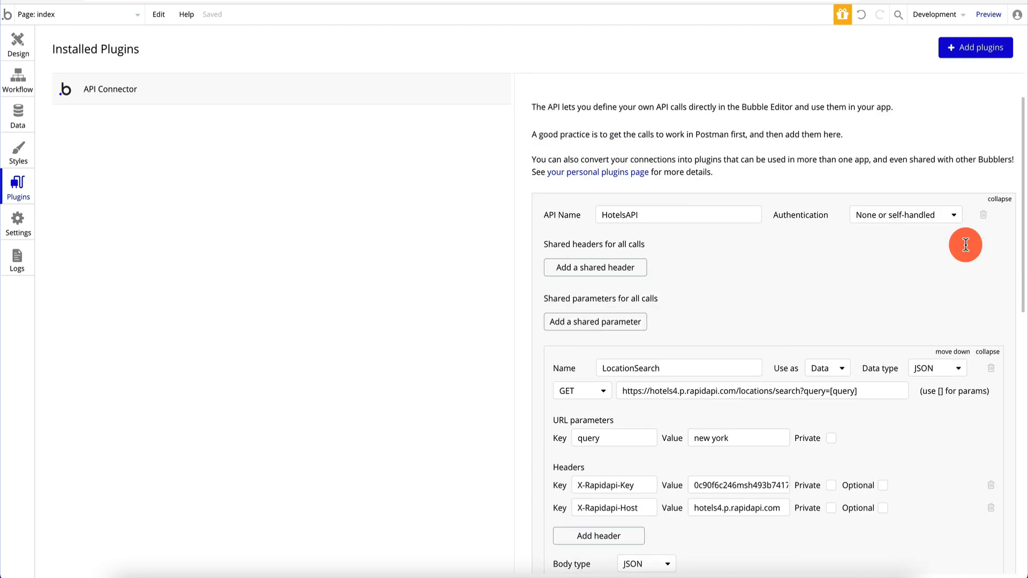
{"action": "left_click", "coordinate": [988, 354]}
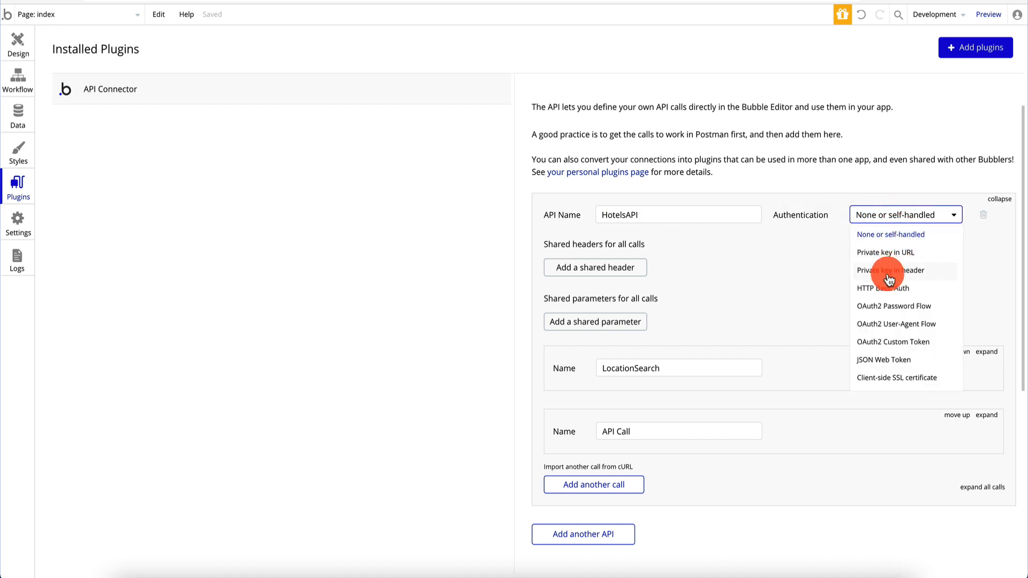
Step: Review the authentication options of HotelsAPI without changing them and expand the LocationSearch call to view its headers
{"action": "left_click", "coordinate": [763, 282]}
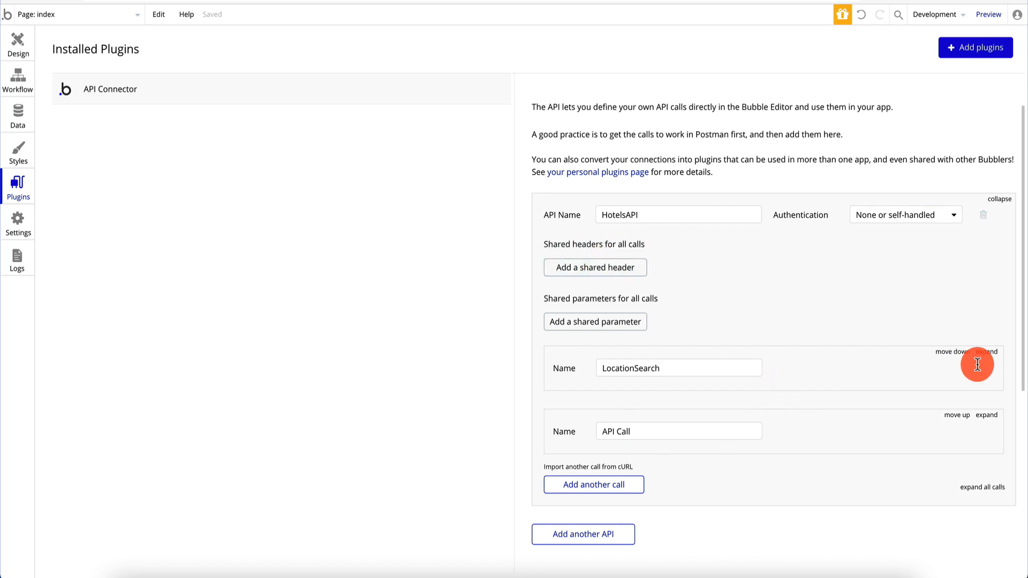
{"action": "scroll", "coordinate": [982, 351], "scroll_direction": "down", "scroll_amount": 1}
{"action": "left_click", "coordinate": [987, 293]}
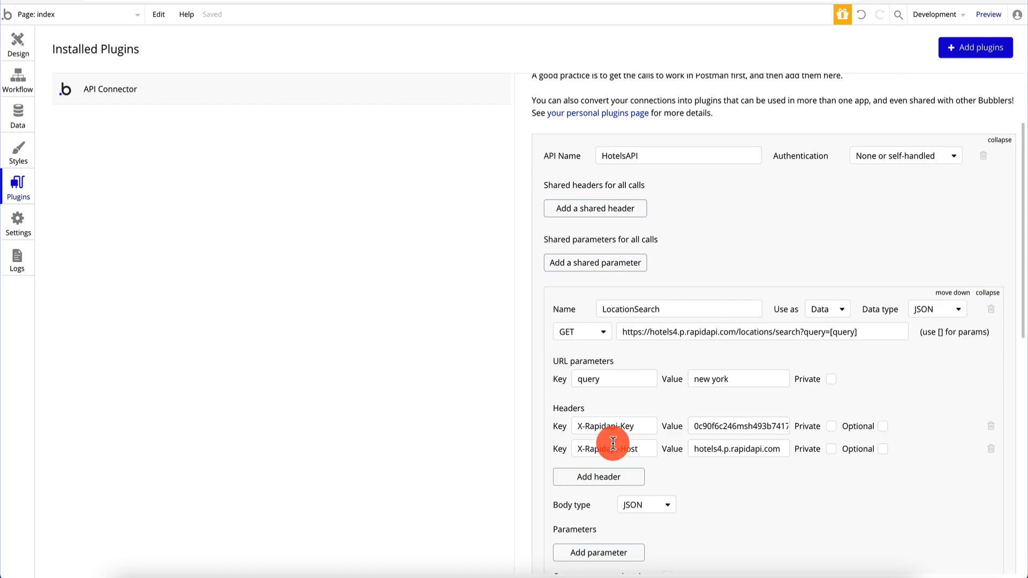
Step: Compare the headers of the LocationSearch call and the properties/list call, collapsing both calls again
{"action": "left_click", "coordinate": [994, 295]}
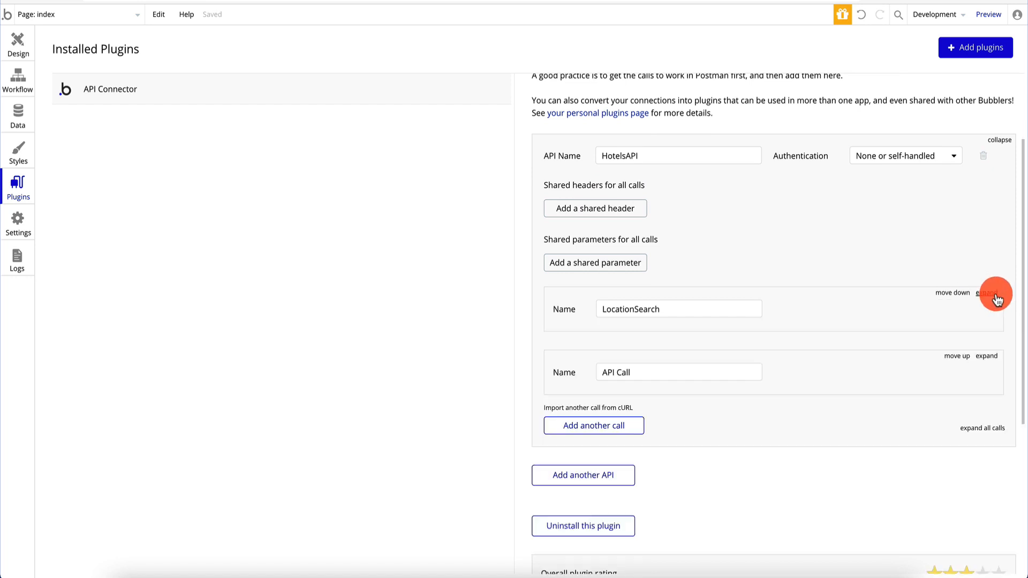
{"action": "left_click", "coordinate": [986, 355]}
{"action": "scroll", "coordinate": [649, 503], "scroll_direction": "down", "scroll_amount": 3}
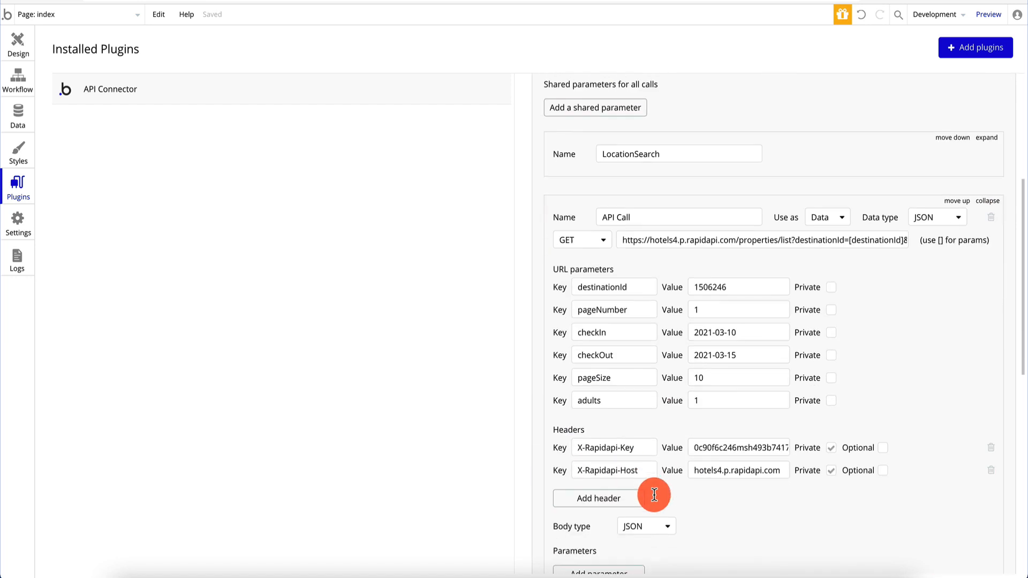
{"action": "scroll", "coordinate": [665, 374], "scroll_direction": "up", "scroll_amount": 5}
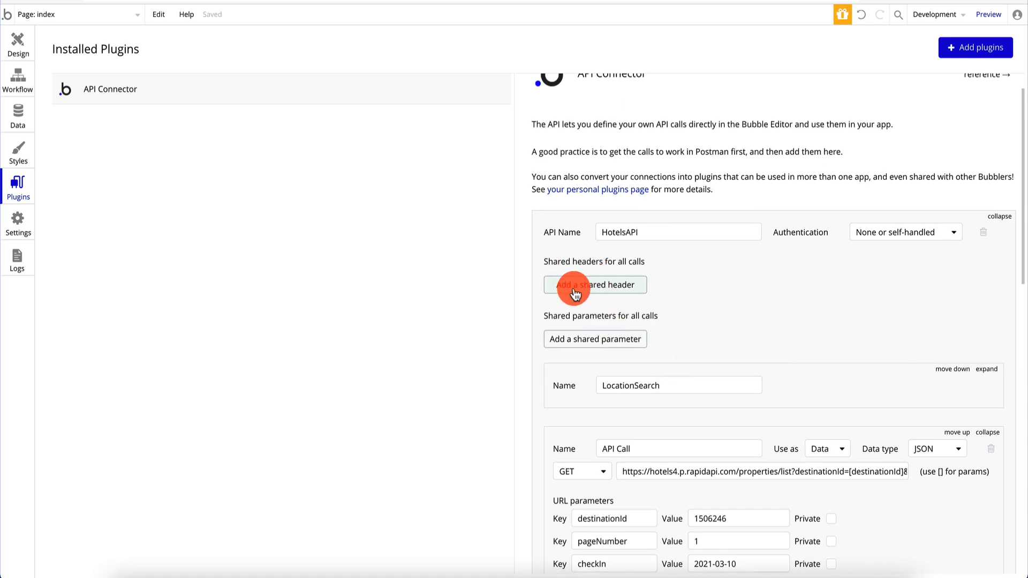
{"action": "left_click", "coordinate": [987, 374]}
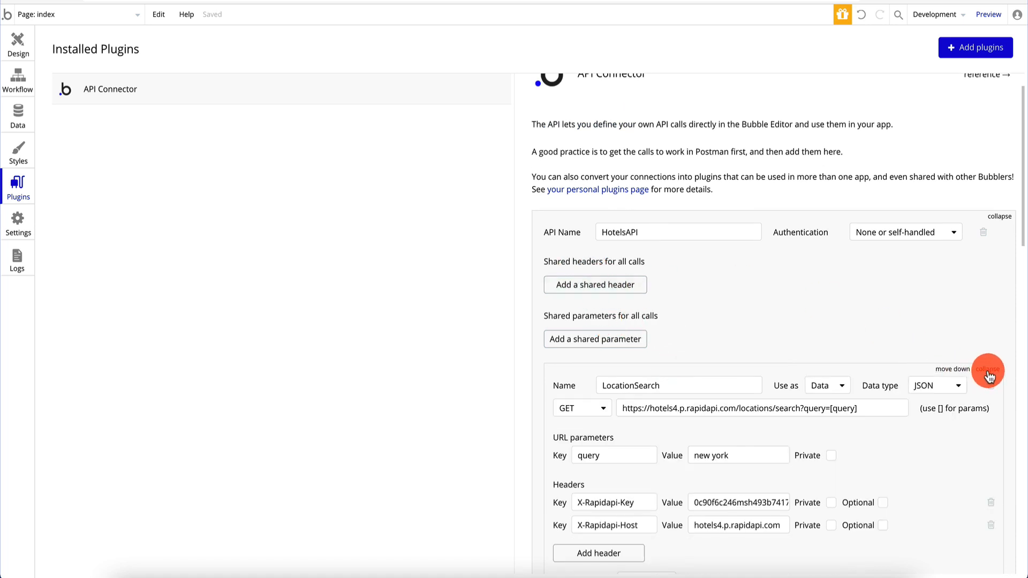
{"action": "left_click", "coordinate": [987, 369]}
{"action": "scroll", "coordinate": [987, 370], "scroll_direction": "down", "scroll_amount": 1}
{"action": "left_click", "coordinate": [987, 392]}
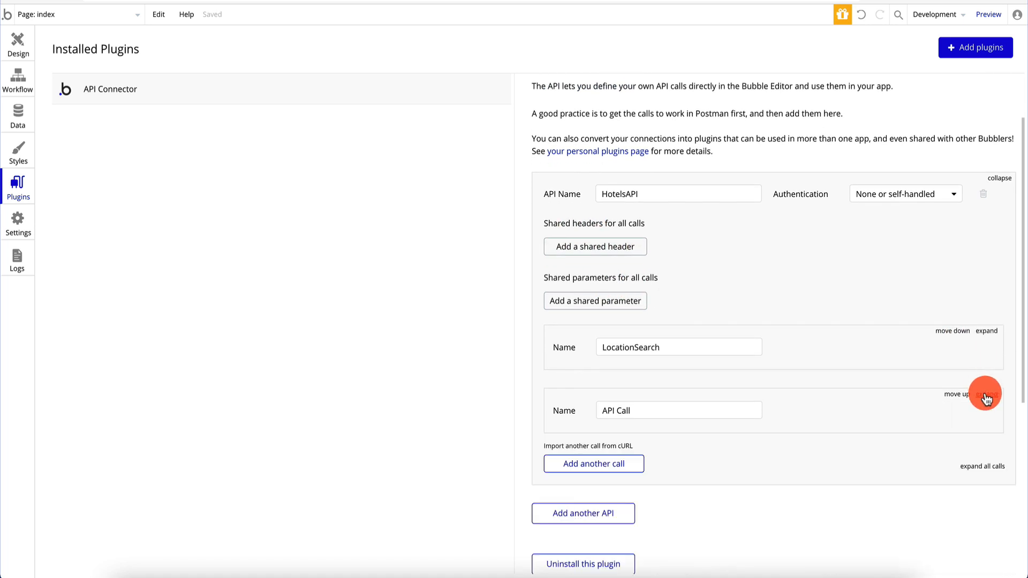
Step: Add an empty shared header to HotelsAPI and delete it again
{"action": "left_click", "coordinate": [613, 248]}
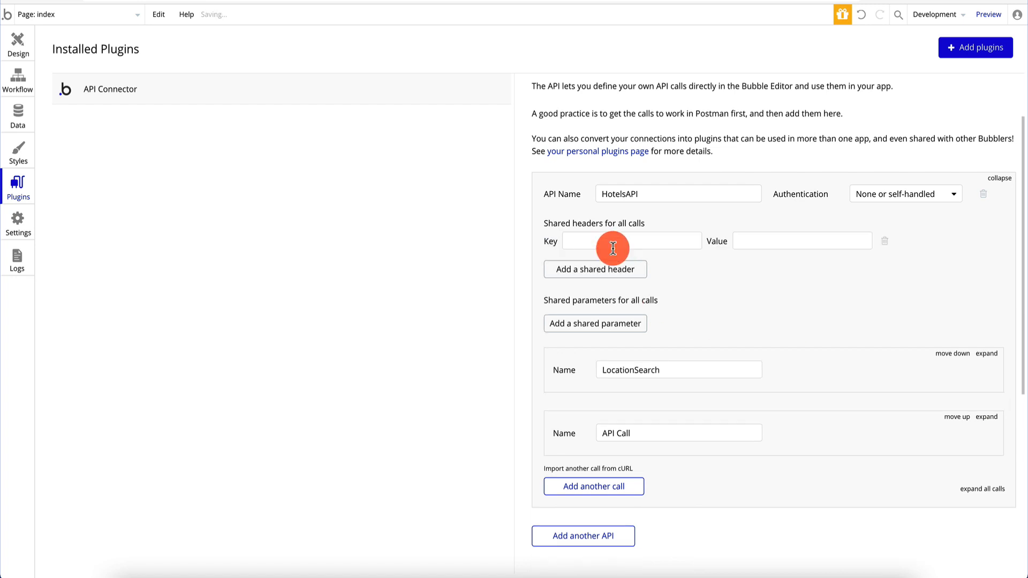
{"action": "left_click", "coordinate": [885, 244]}
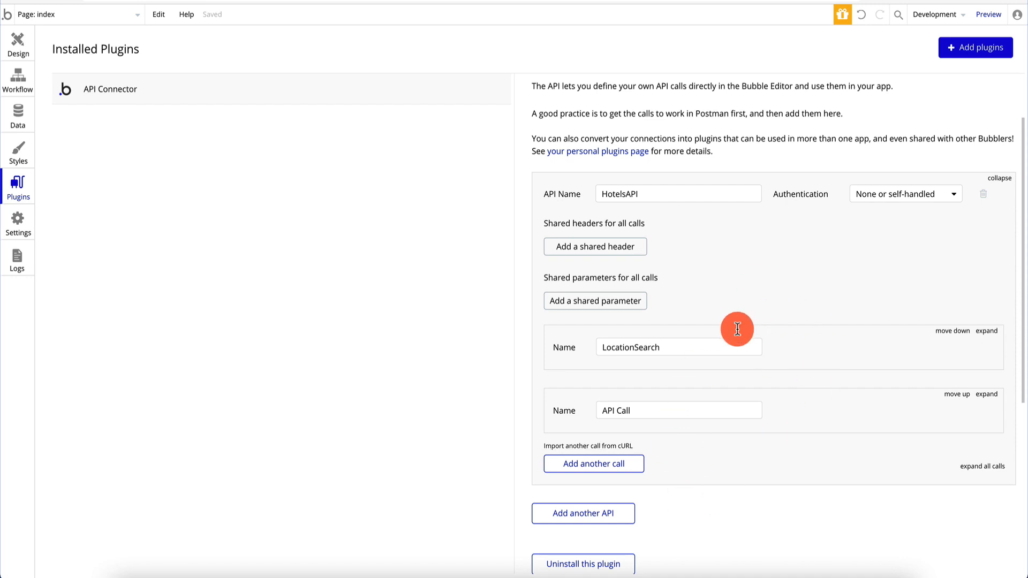
Step: Place a group on the index page below the header, sized about 778 × 596 at X 157, Y 173
{"action": "scroll", "coordinate": [737, 329], "scroll_direction": "up", "scroll_amount": 2}
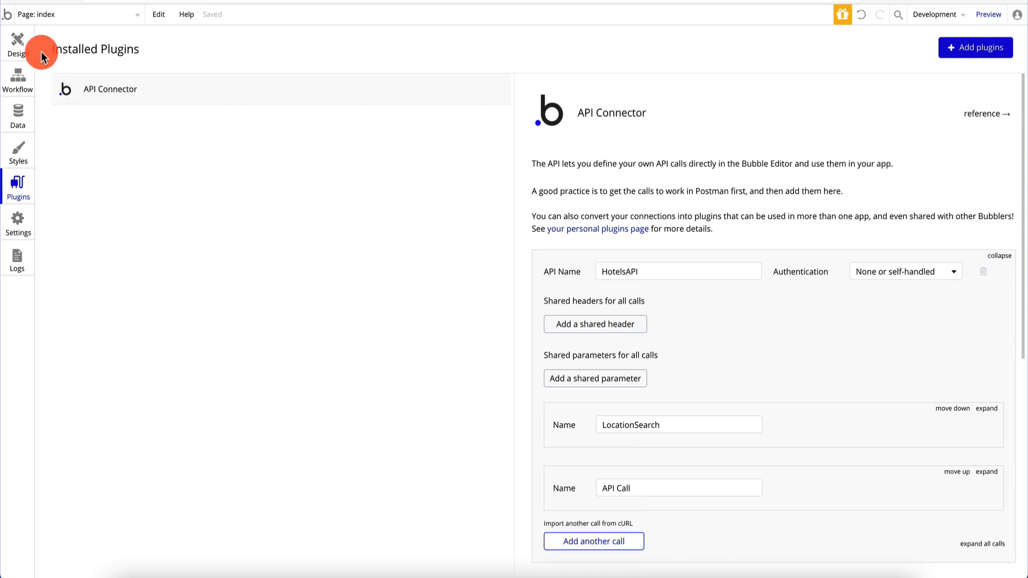
{"action": "left_click", "coordinate": [18, 43]}
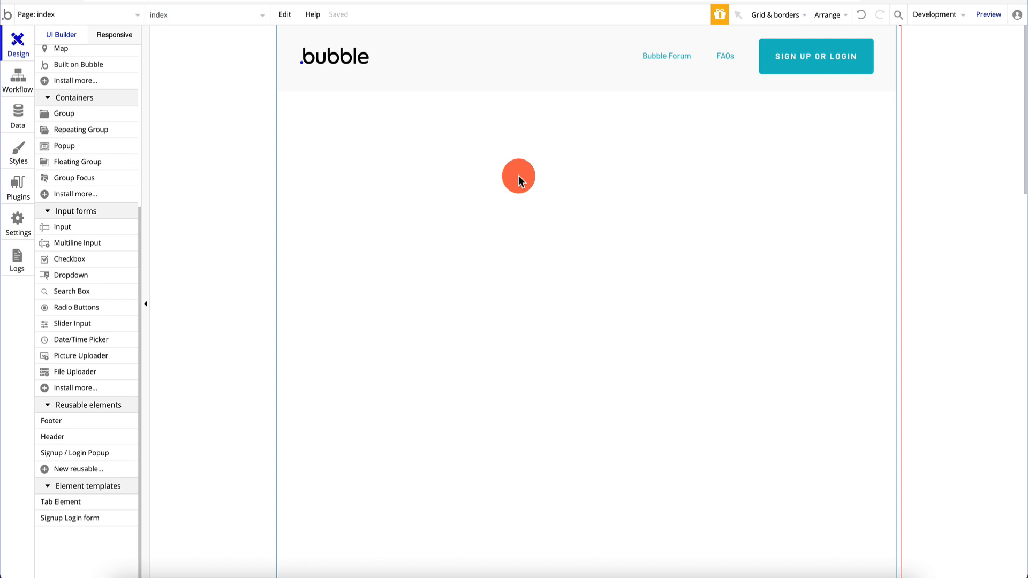
{"action": "scroll", "coordinate": [91, 236], "scroll_direction": "up", "scroll_amount": 5}
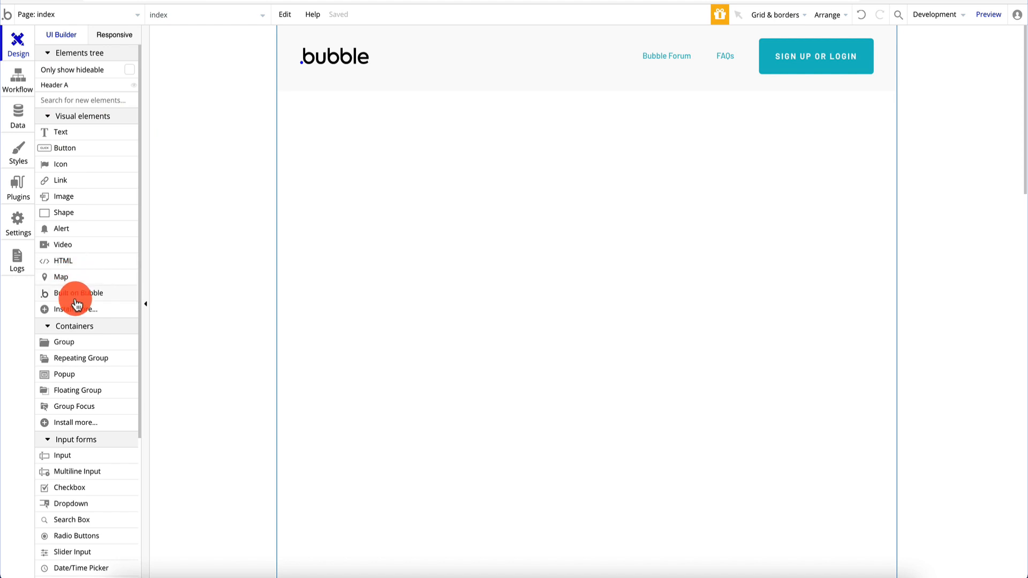
{"action": "left_click_drag", "start_coordinate": [101, 340], "coordinate": [422, 167]}
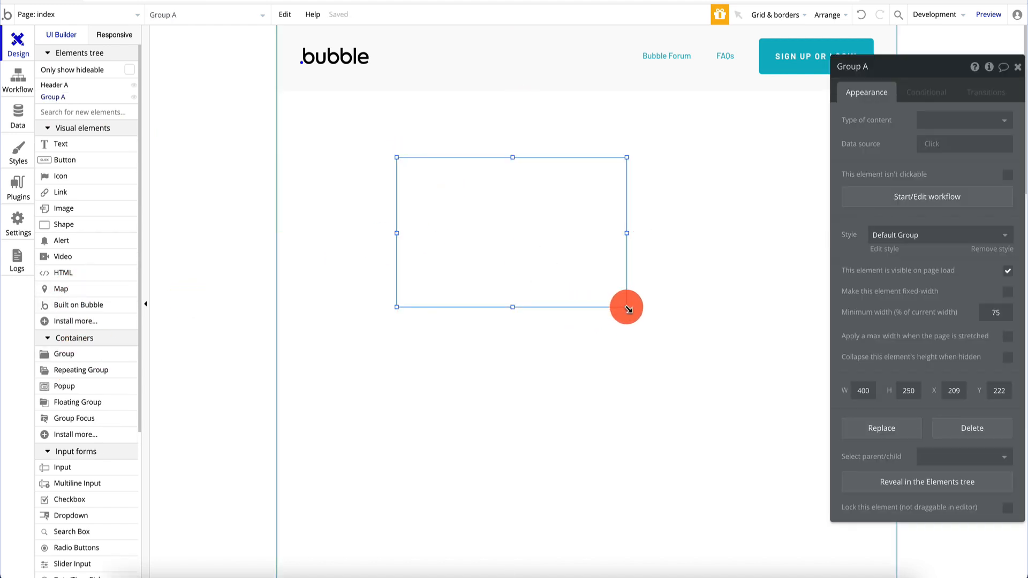
{"action": "left_click_drag", "start_coordinate": [624, 305], "coordinate": [843, 513]}
{"action": "left_click_drag", "start_coordinate": [663, 332], "coordinate": [634, 303]}
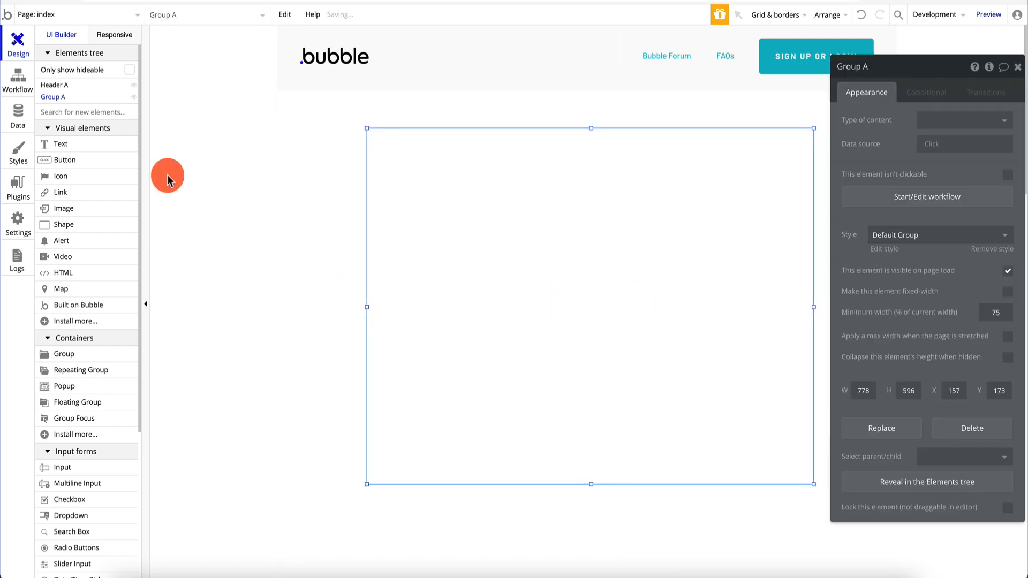
Step: Add a text element near the top of the group with the content "Enter your destination"
{"action": "left_click", "coordinate": [85, 148]}
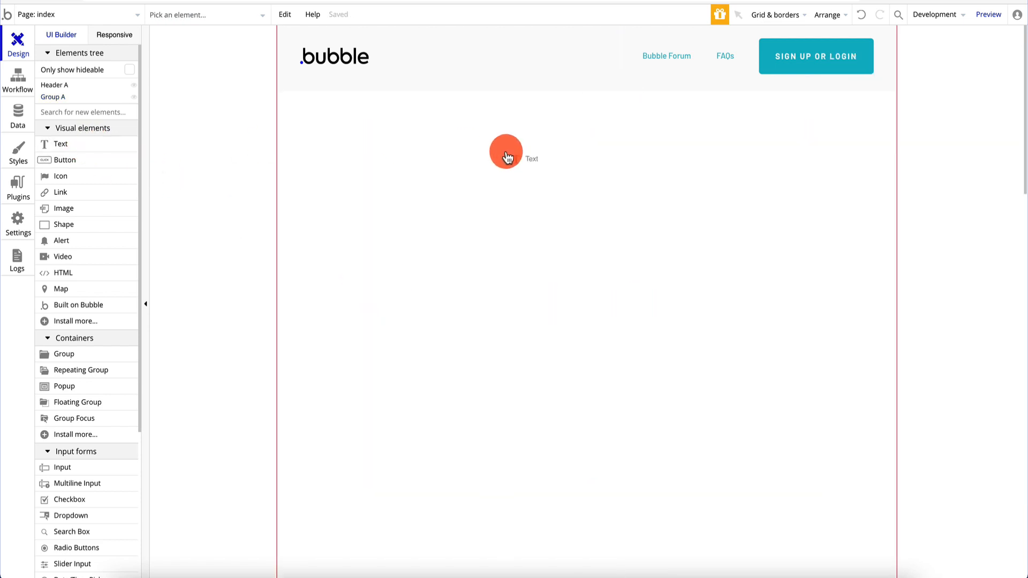
{"action": "left_click", "coordinate": [534, 163]}
{"action": "left_click_drag", "start_coordinate": [534, 163], "coordinate": [557, 162]}
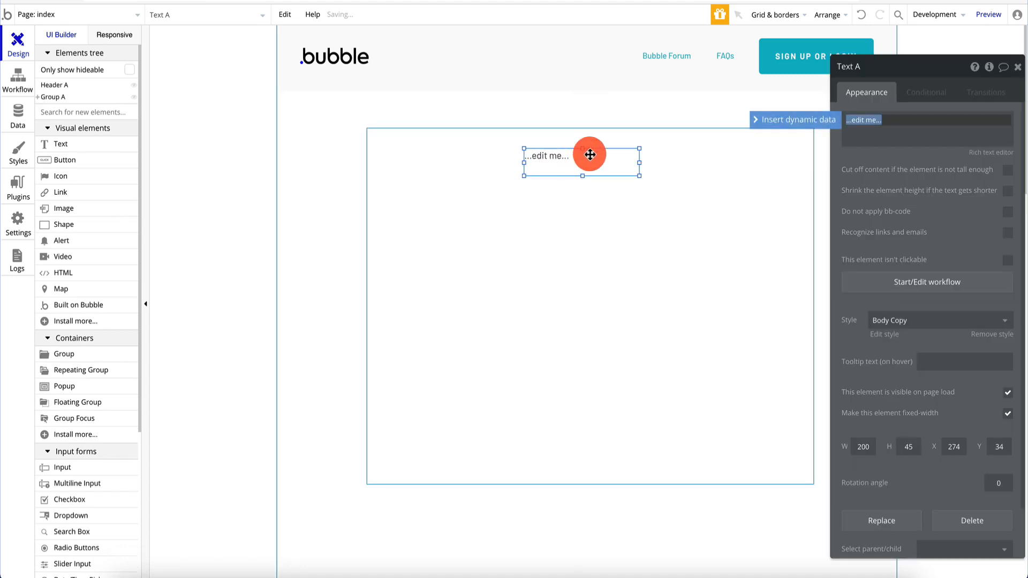
{"action": "type", "text": "Enter your destination"}
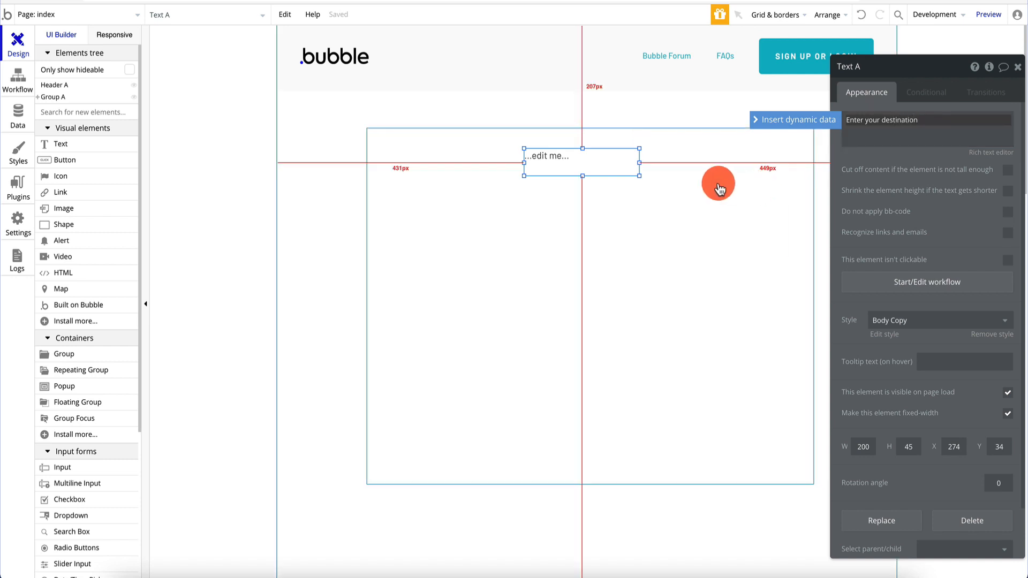
{"action": "left_click", "coordinate": [603, 156]}
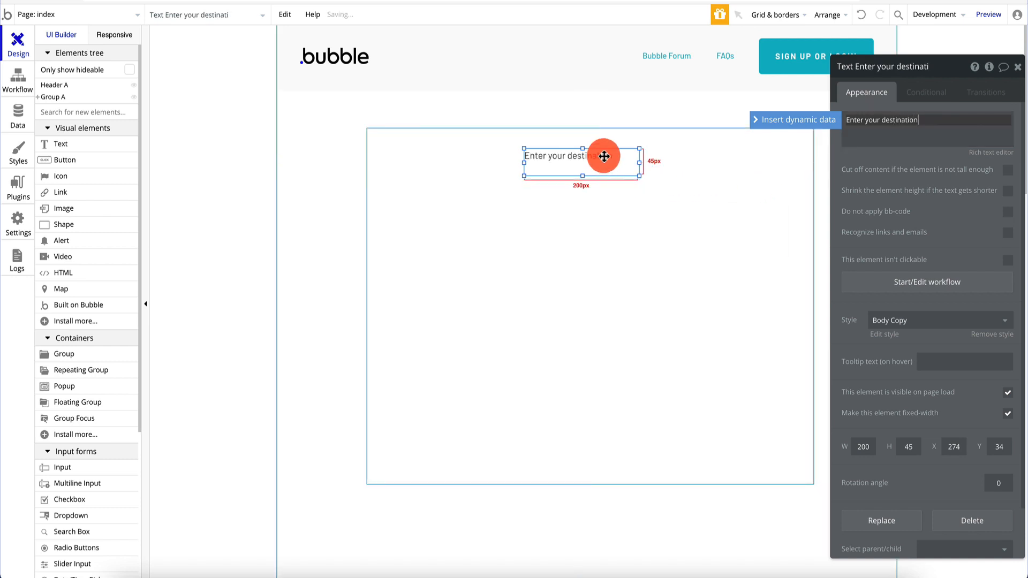
Step: Remove the style from the "Enter your destination" text and set its font size to 26
{"action": "left_click", "coordinate": [985, 335]}
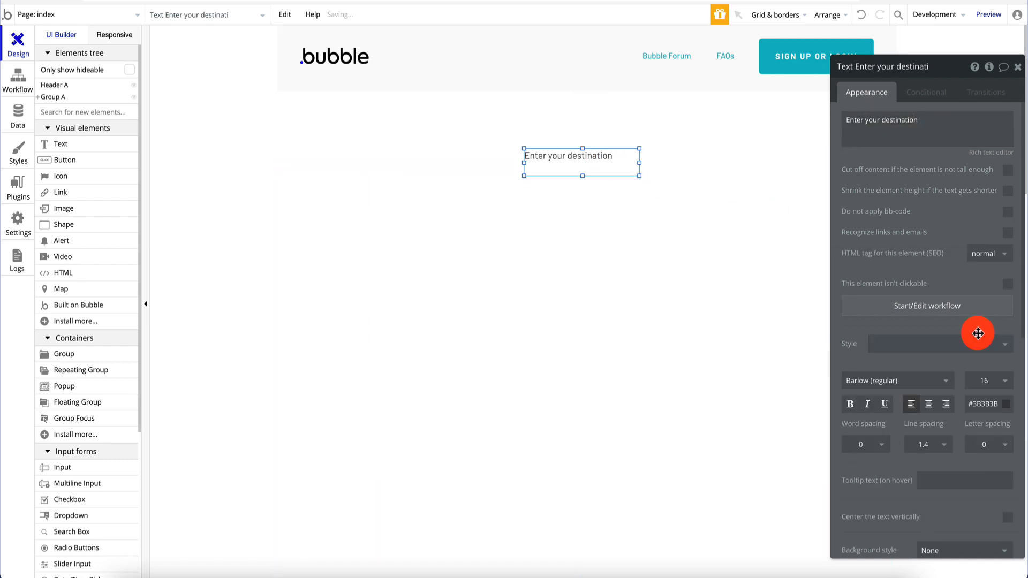
{"action": "left_click", "coordinate": [989, 381]}
{"action": "type", "text": "1"}
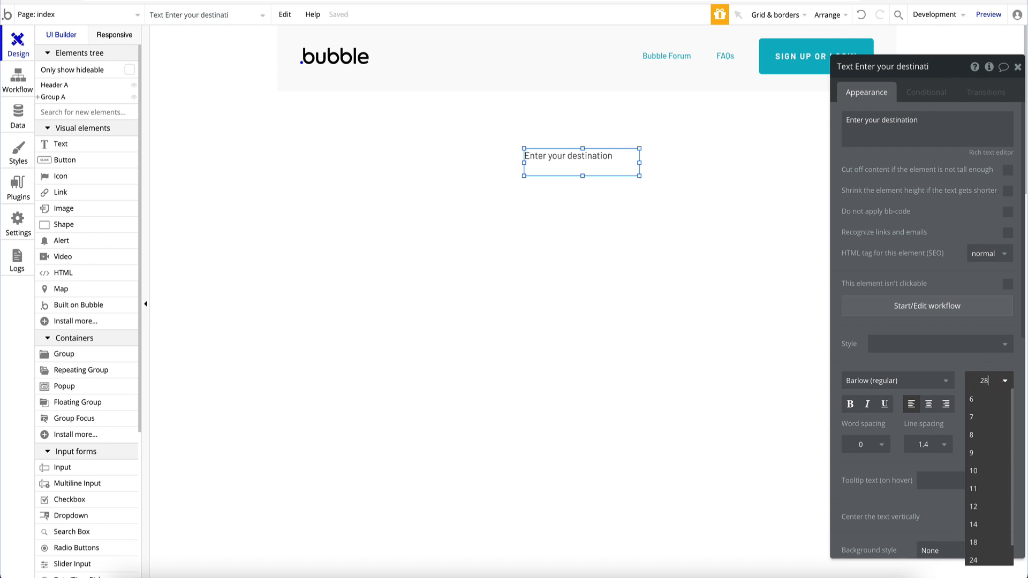
{"action": "key", "text": "Return"}
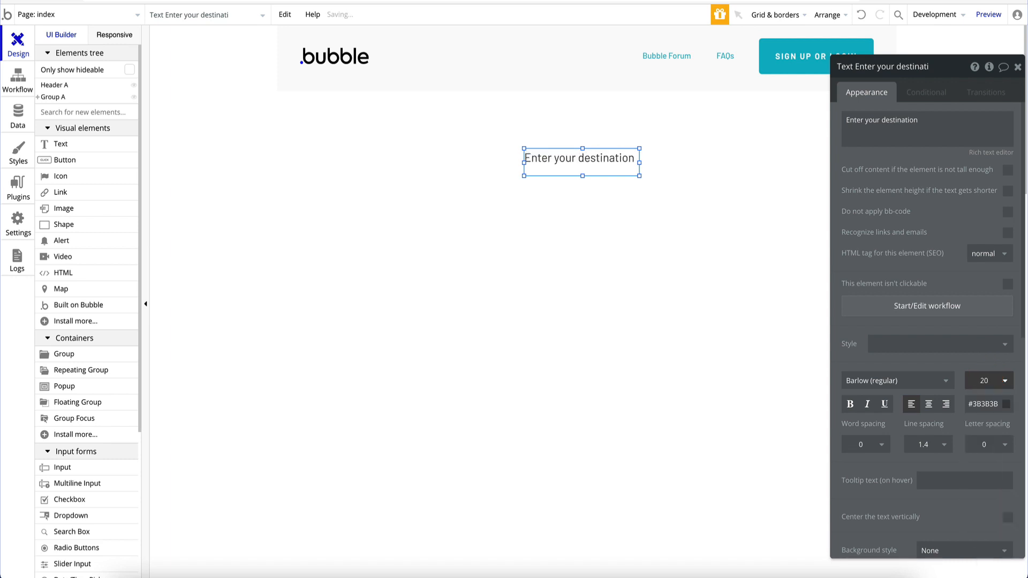
{"action": "left_click", "coordinate": [991, 379]}
{"action": "type", "text": "26"}
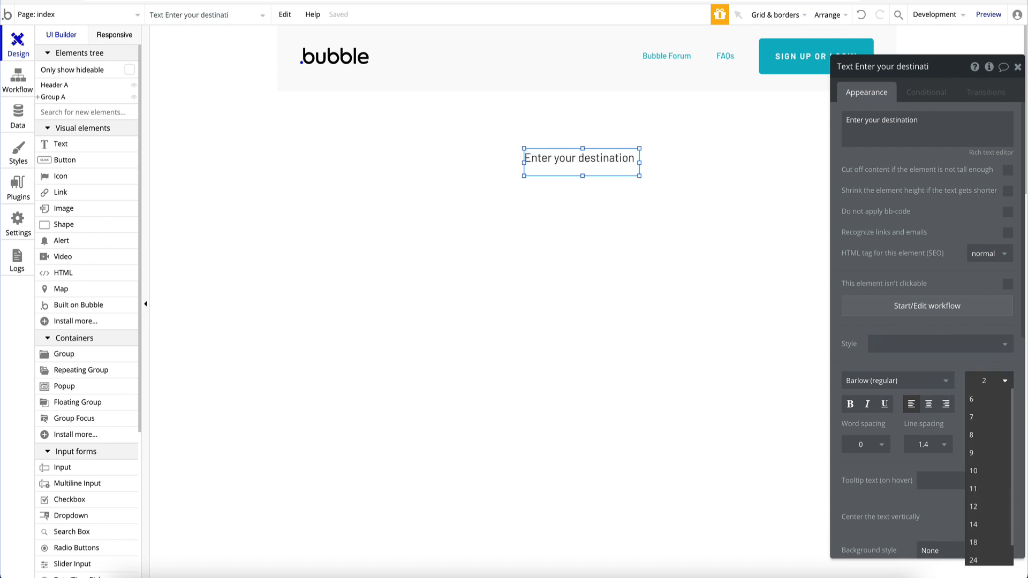
{"action": "key", "text": "Return"}
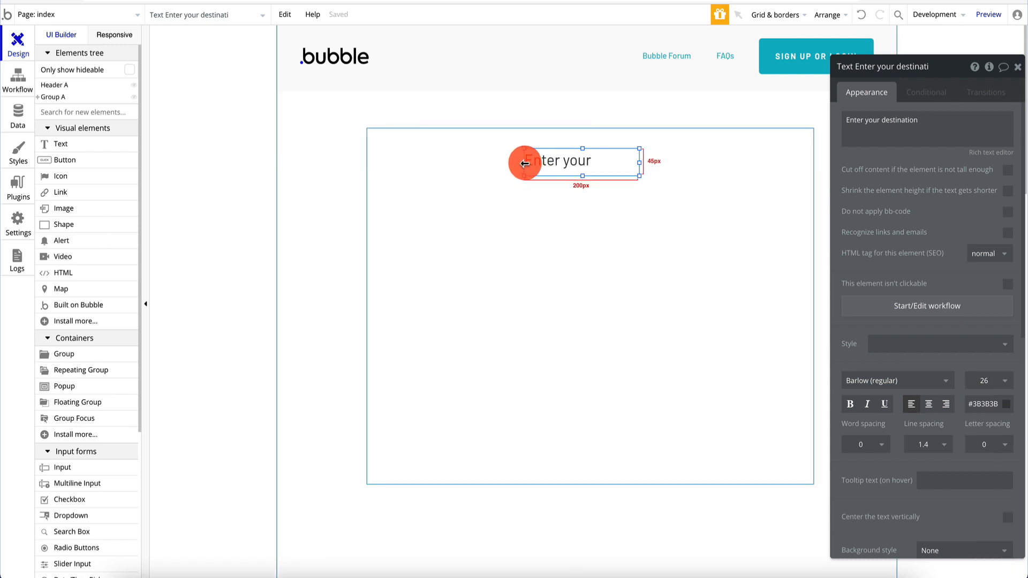
Step: Widen the "Enter your destination" text to about 299 px and make it bold and centre-aligned
{"action": "left_click_drag", "start_coordinate": [523, 162], "coordinate": [465, 162]}
{"action": "mouse_move", "coordinate": [627, 163]}
{"action": "left_mouse_down"}
{"action": "mouse_move", "coordinate": [663, 162]}
{"action": "mouse_move", "coordinate": [643, 162]}
{"action": "left_mouse_up"}
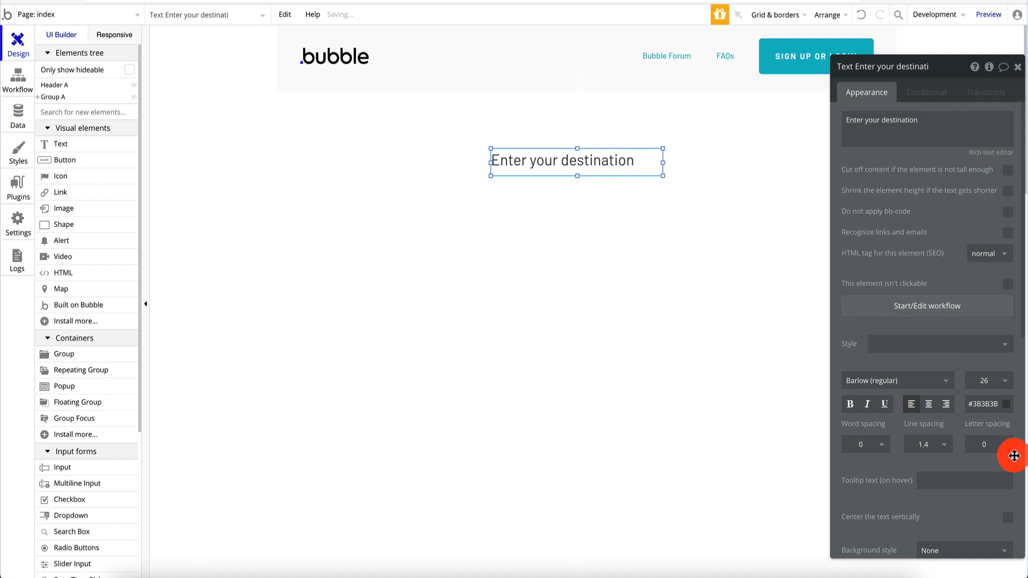
{"action": "left_click", "coordinate": [849, 404]}
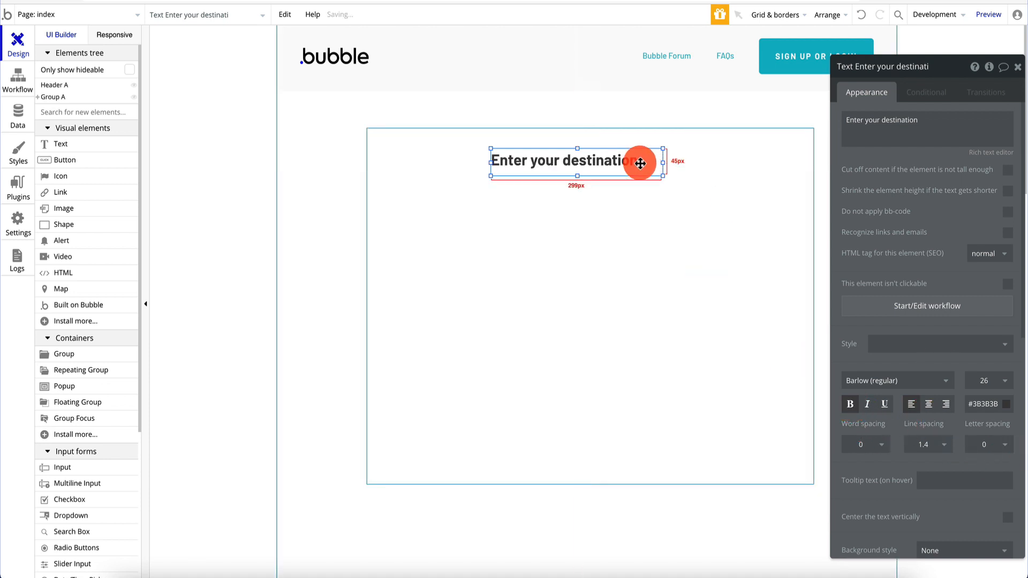
{"action": "left_click", "coordinate": [928, 404]}
Step: Place an input about 250 × 45 px below the heading, widen the heading, and align the input under it at X 260, Y 104
{"action": "left_click", "coordinate": [549, 282]}
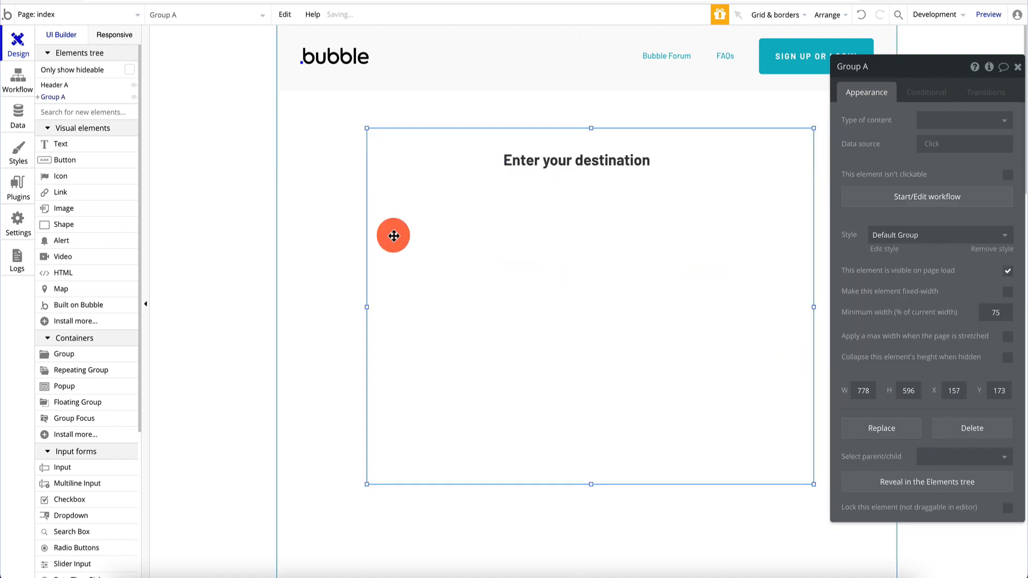
{"action": "left_click_drag", "start_coordinate": [62, 467], "coordinate": [551, 204]}
{"action": "left_click", "coordinate": [596, 160]}
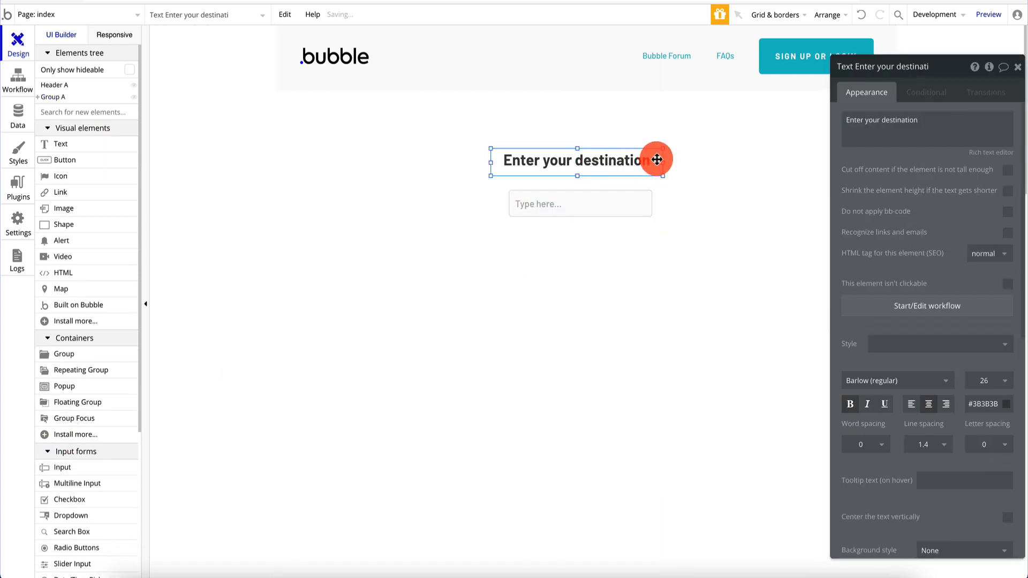
{"action": "mouse_move", "coordinate": [662, 162]}
{"action": "left_mouse_down"}
{"action": "mouse_move", "coordinate": [723, 162]}
{"action": "mouse_move", "coordinate": [625, 163]}
{"action": "mouse_move", "coordinate": [642, 161]}
{"action": "left_mouse_up"}
{"action": "left_click", "coordinate": [615, 200]}
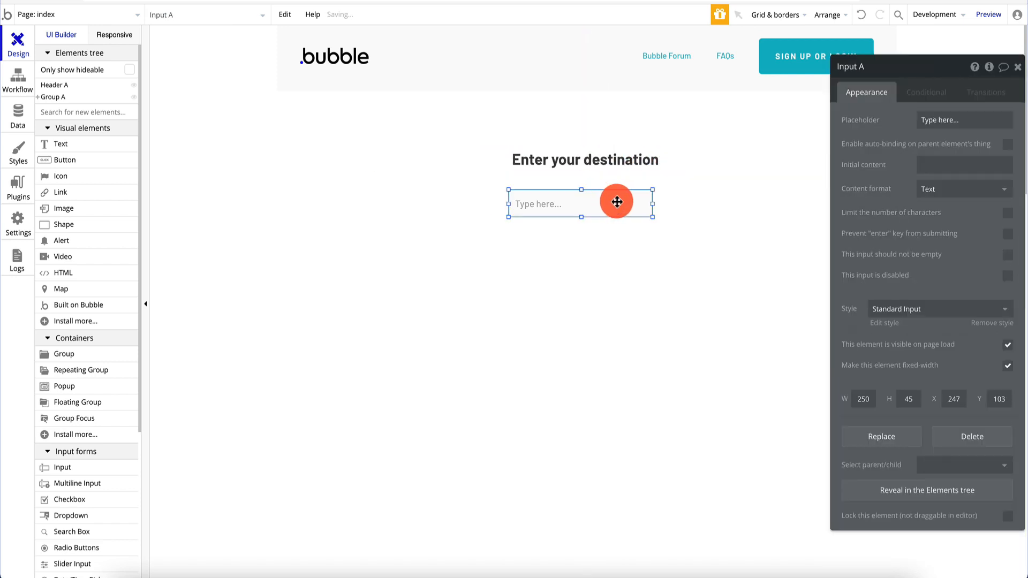
{"action": "left_click_drag", "start_coordinate": [615, 200], "coordinate": [618, 203]}
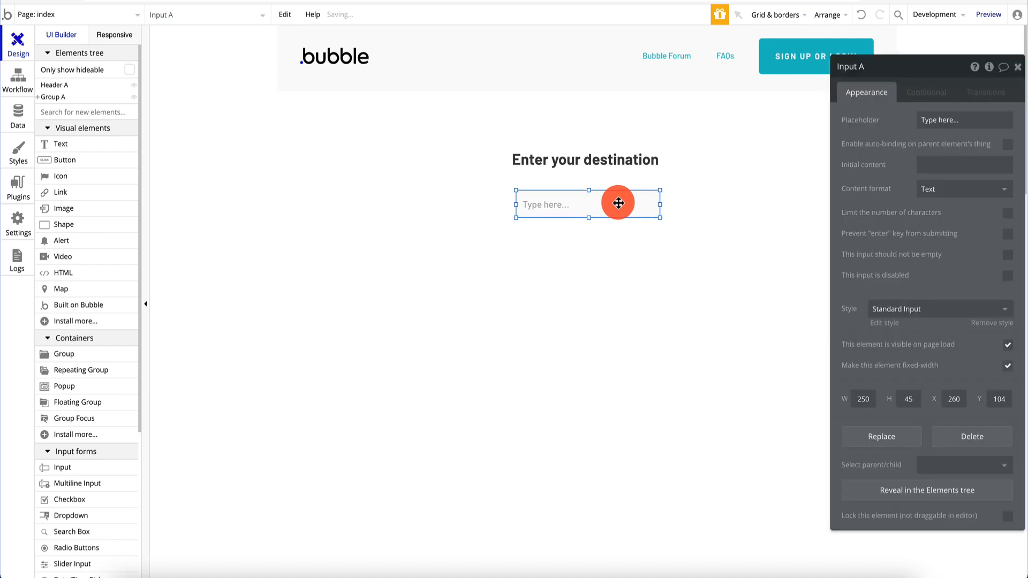
Step: Rename the input element to "input-destination"
{"action": "left_click", "coordinate": [874, 64]}
{"action": "type", "text": "destination"}
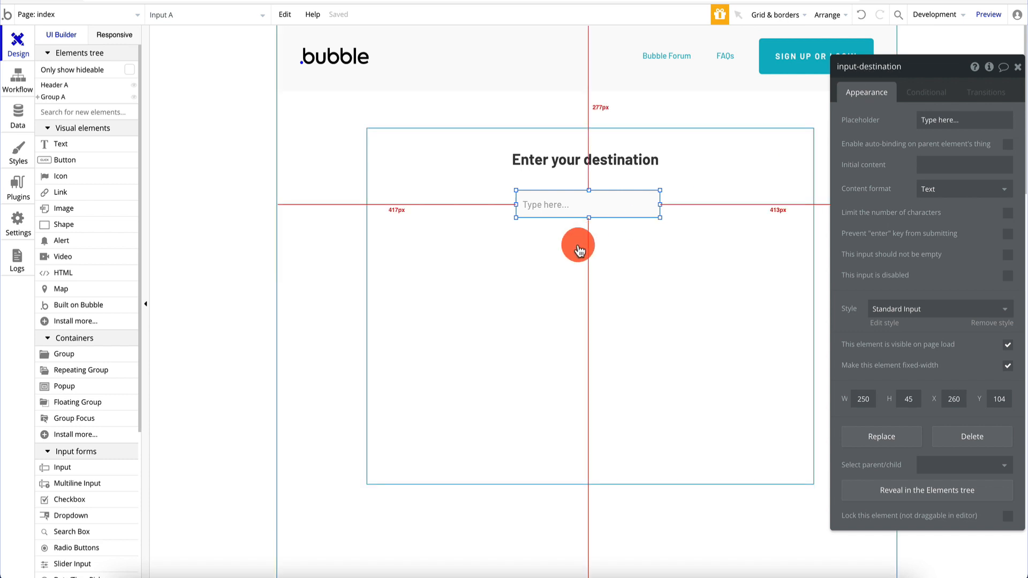
{"action": "left_click", "coordinate": [557, 275]}
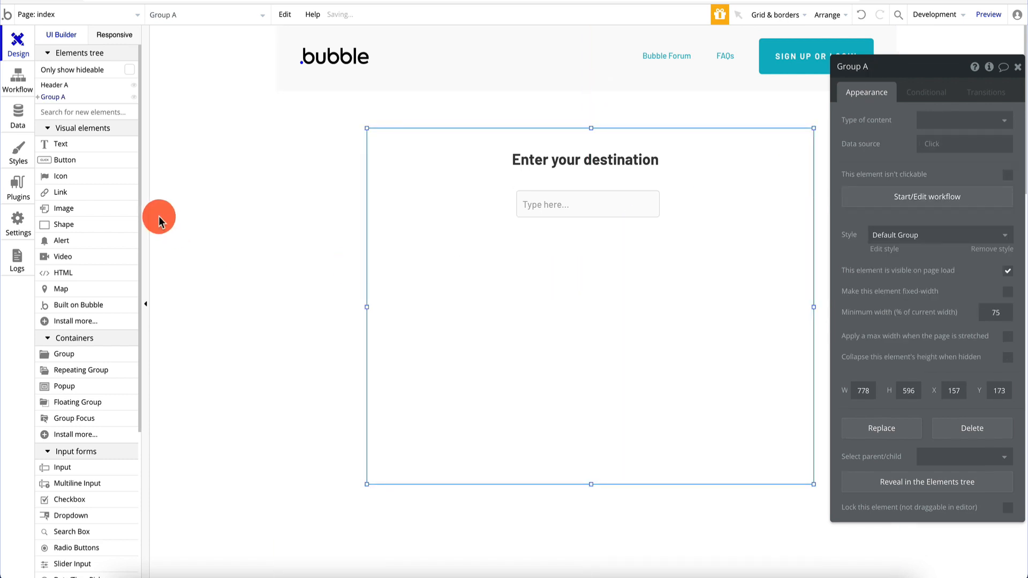
Step: Add a button about 150 × 45 px below the destination input at X 308, Y 233 and label it "Next"
{"action": "left_click_drag", "start_coordinate": [93, 168], "coordinate": [569, 273]}
{"action": "left_click", "coordinate": [581, 287]}
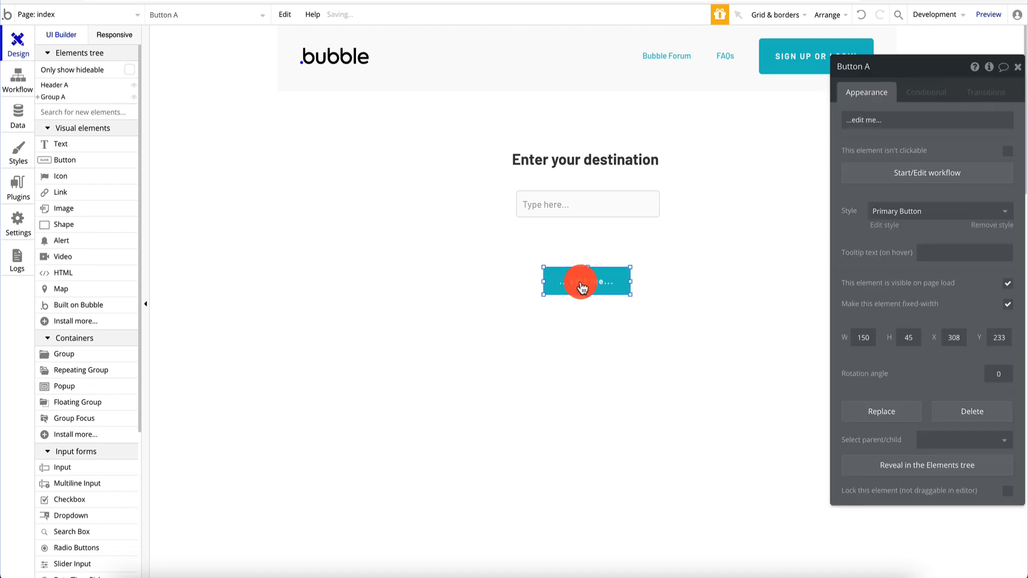
{"action": "left_click", "coordinate": [870, 127]}
{"action": "type", "text": "S"}
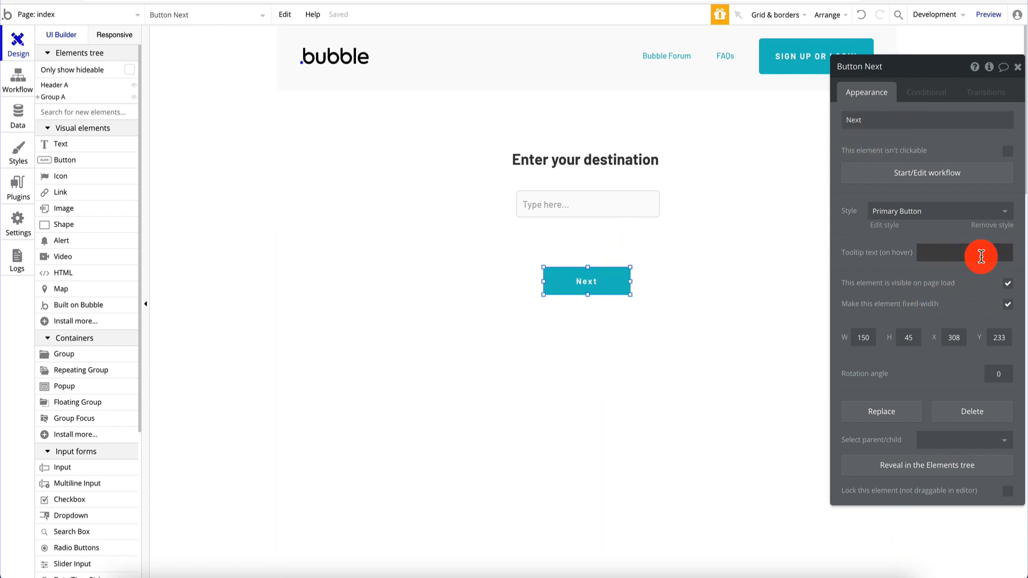
Step: Remove the Next button's style and enlarge its label font
{"action": "left_click", "coordinate": [993, 225]}
{"action": "left_click", "coordinate": [992, 249]}
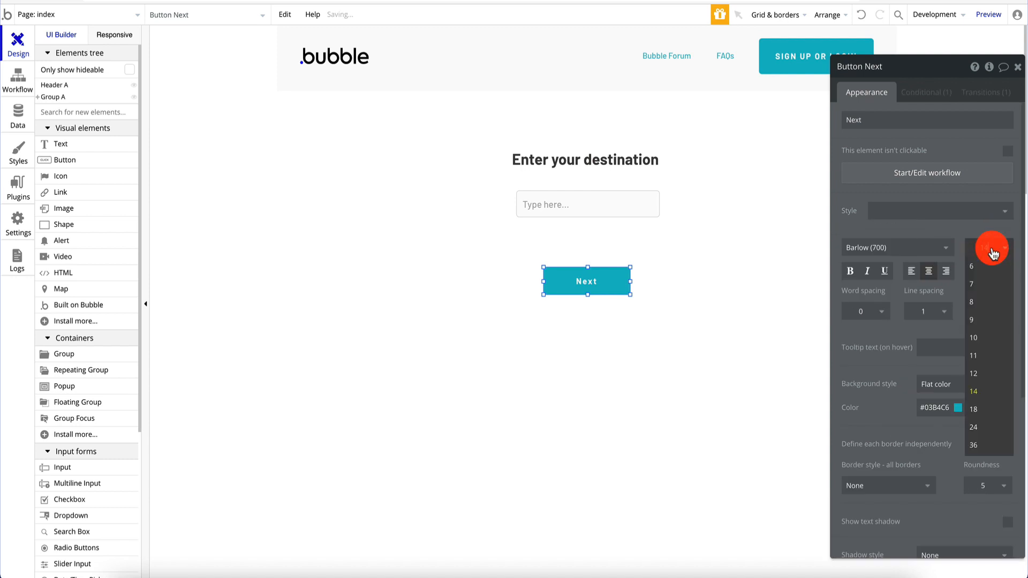
{"action": "key", "text": "Return"}
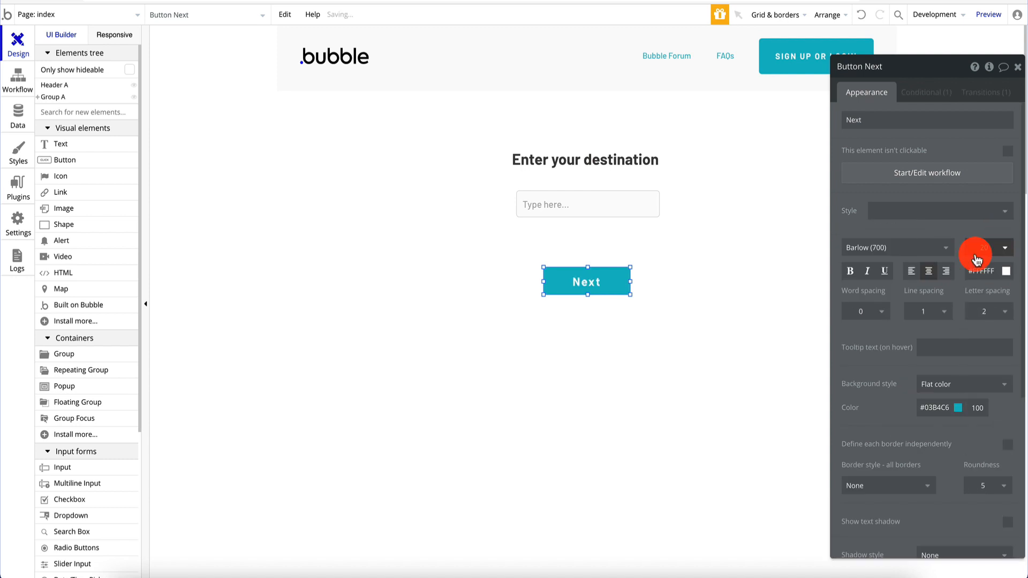
Step: Move the destination input down to Y 125, between the heading and the Next button, and select the surrounding group
{"action": "left_click", "coordinate": [613, 216]}
{"action": "left_click", "coordinate": [613, 222]}
{"action": "double_click", "coordinate": [611, 222]}
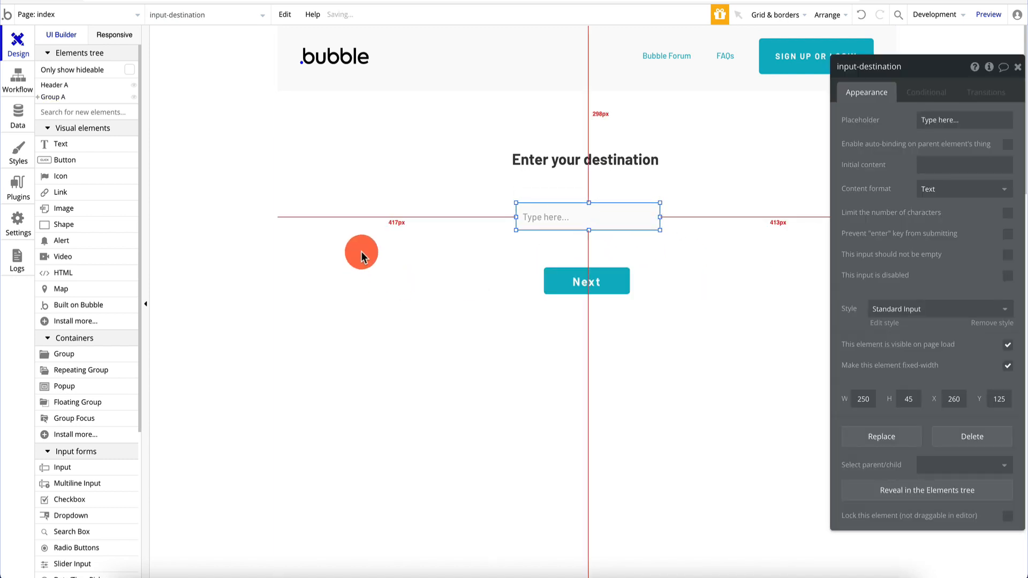
{"action": "left_click", "coordinate": [447, 282]}
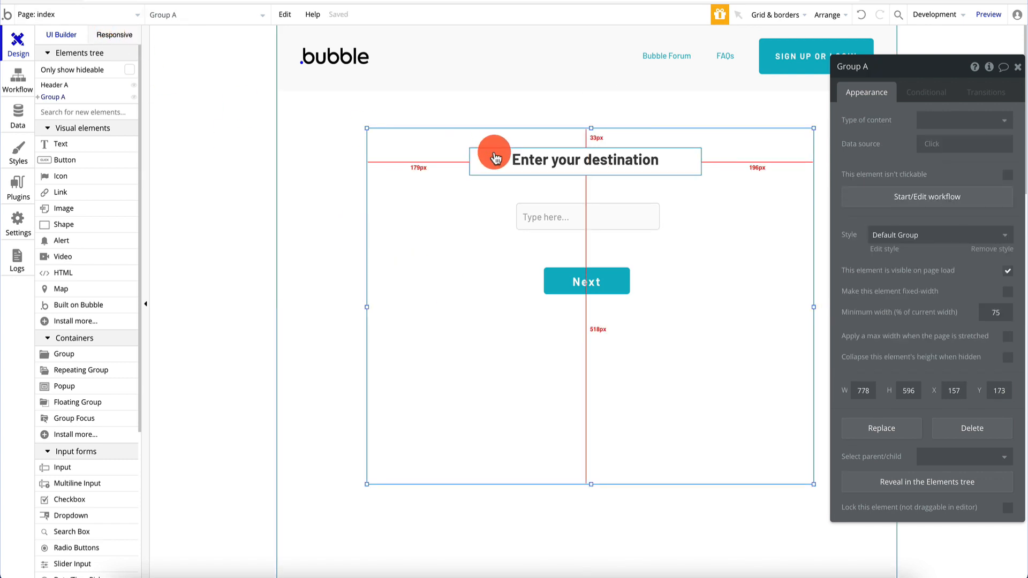
{"action": "left_click", "coordinate": [591, 281]}
{"action": "left_click", "coordinate": [261, 147]}
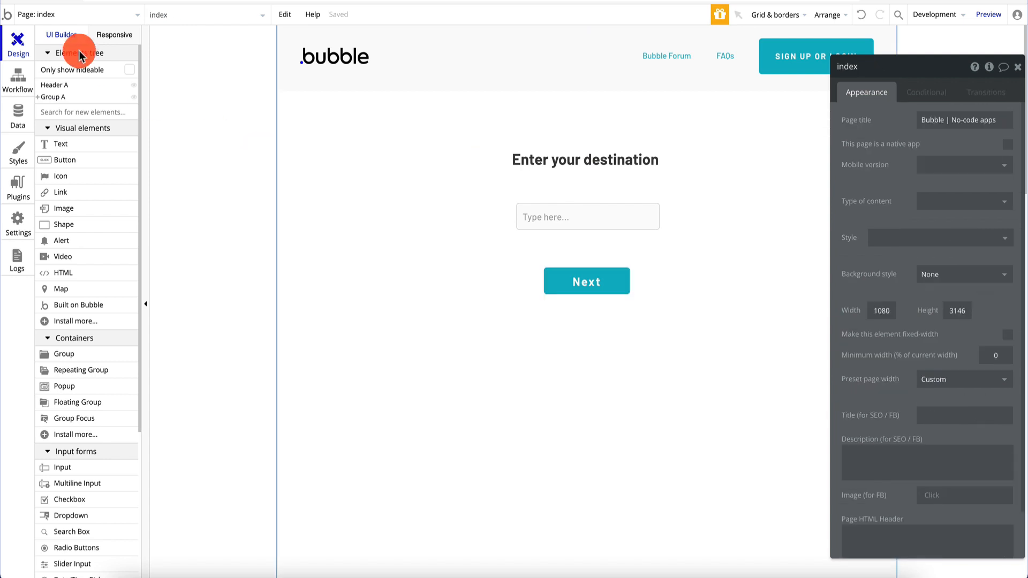
{"action": "left_click", "coordinate": [78, 12]}
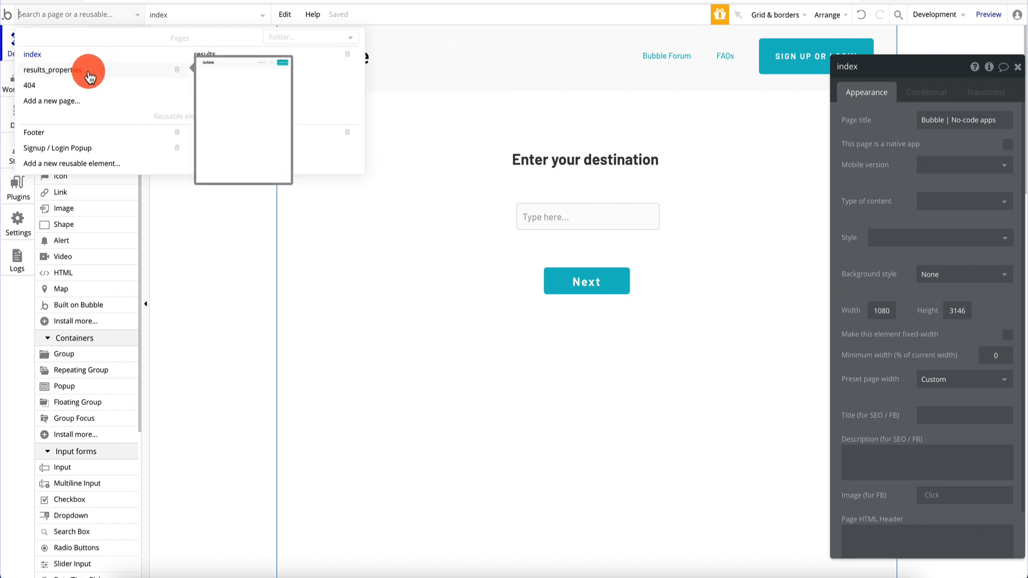
{"action": "left_click", "coordinate": [401, 245]}
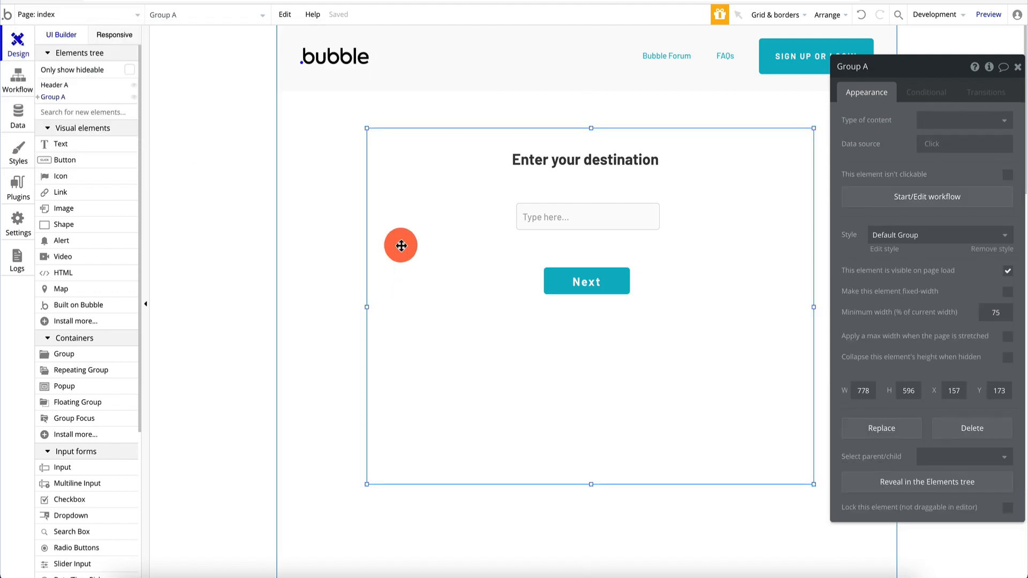
Step: Start a workflow for the Next button and add a Go to page action with results as its destination
{"action": "left_click", "coordinate": [594, 278]}
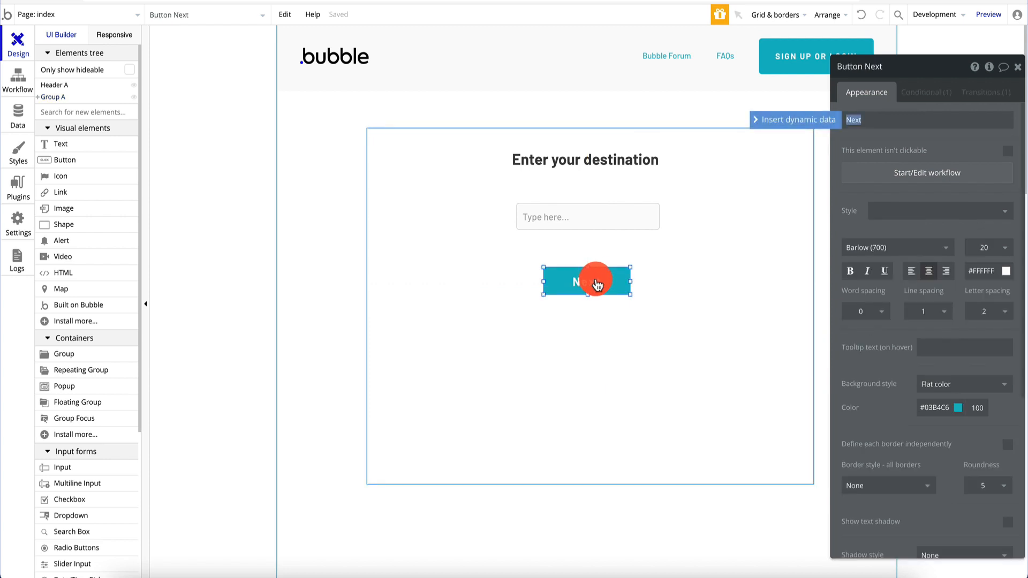
{"action": "left_click", "coordinate": [929, 173]}
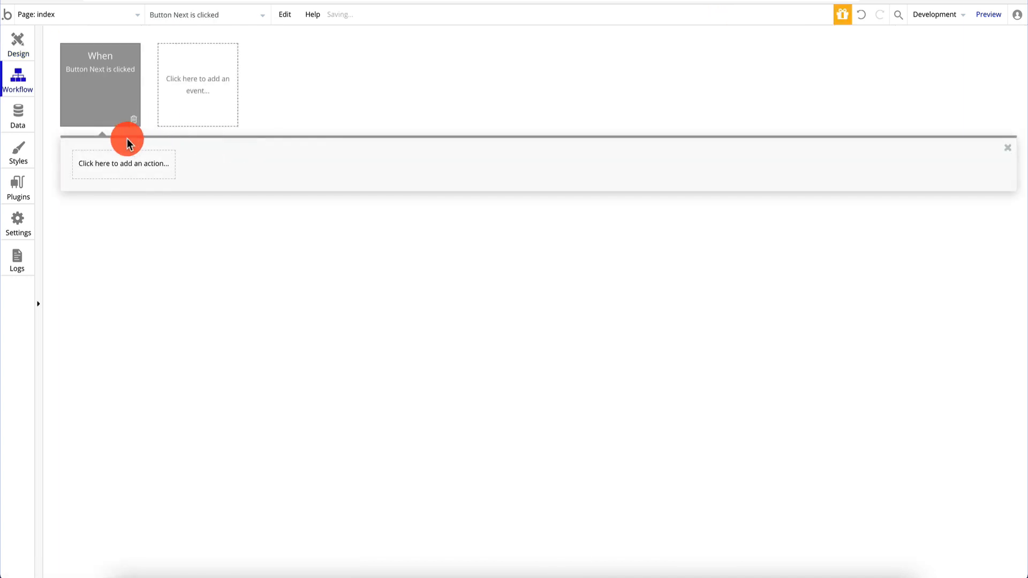
{"action": "left_click", "coordinate": [125, 169]}
{"action": "mouse_move", "coordinate": [121, 232]}
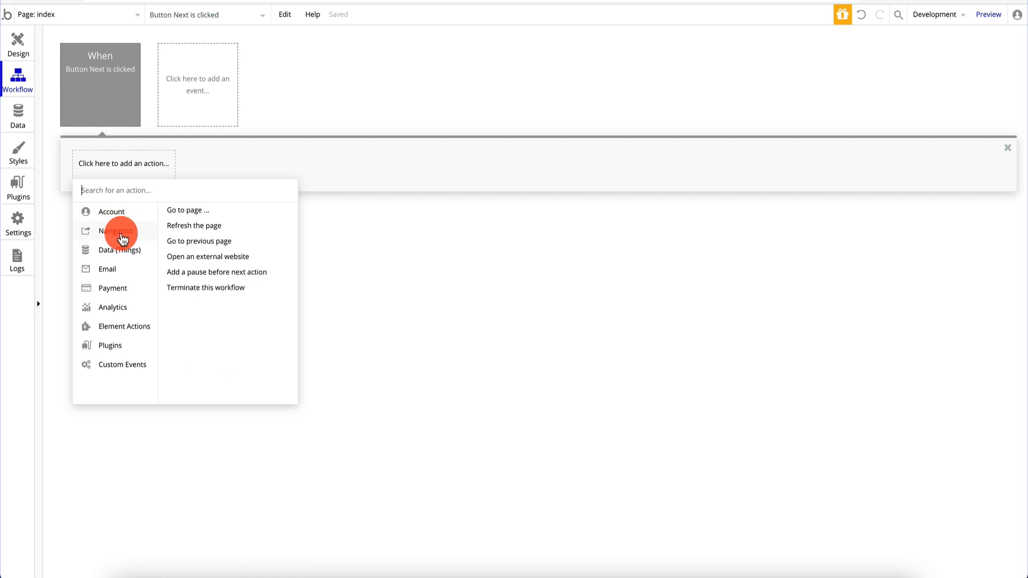
{"action": "left_click", "coordinate": [198, 216]}
{"action": "left_click", "coordinate": [925, 98]}
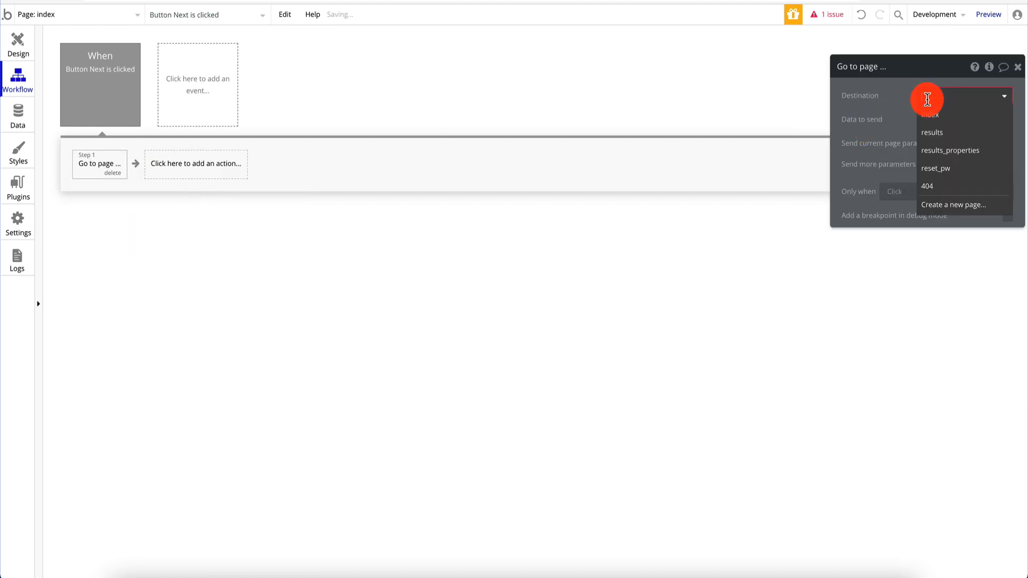
{"action": "left_click", "coordinate": [934, 130]}
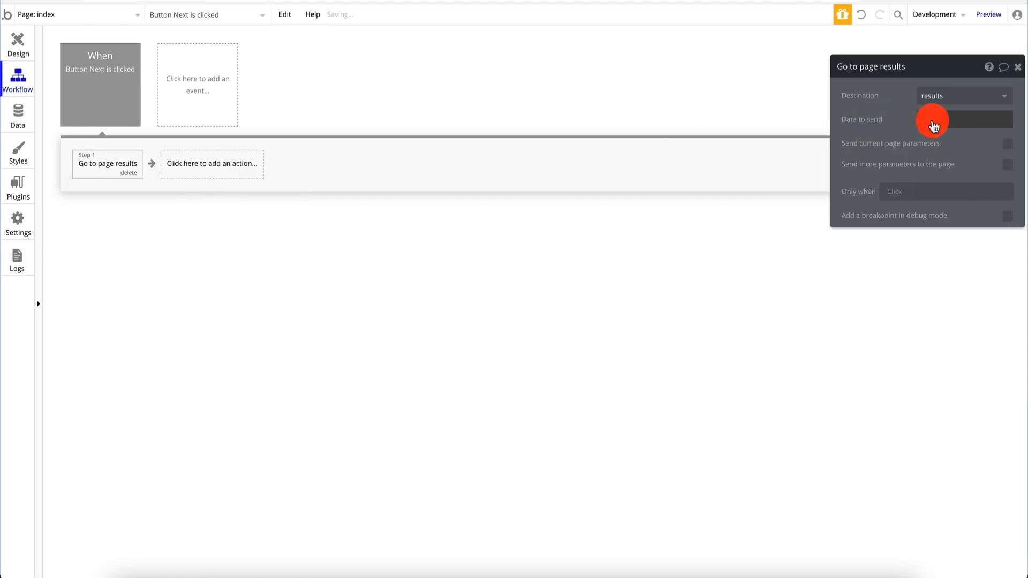
Step: Set the page navigation action to send input-destination's value as its data
{"action": "left_click", "coordinate": [932, 120]}
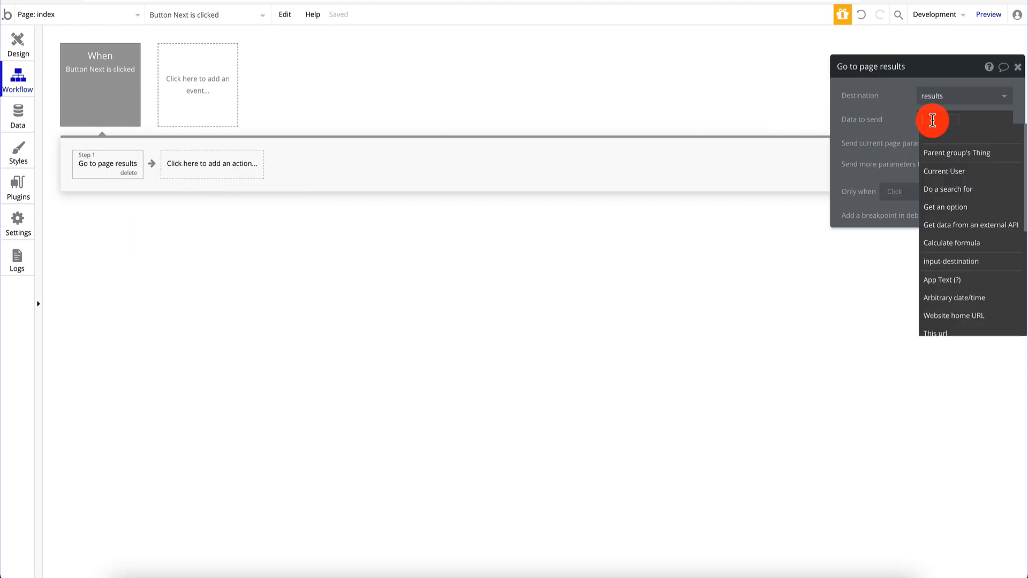
{"action": "left_click", "coordinate": [948, 262]}
{"action": "left_click", "coordinate": [942, 148]}
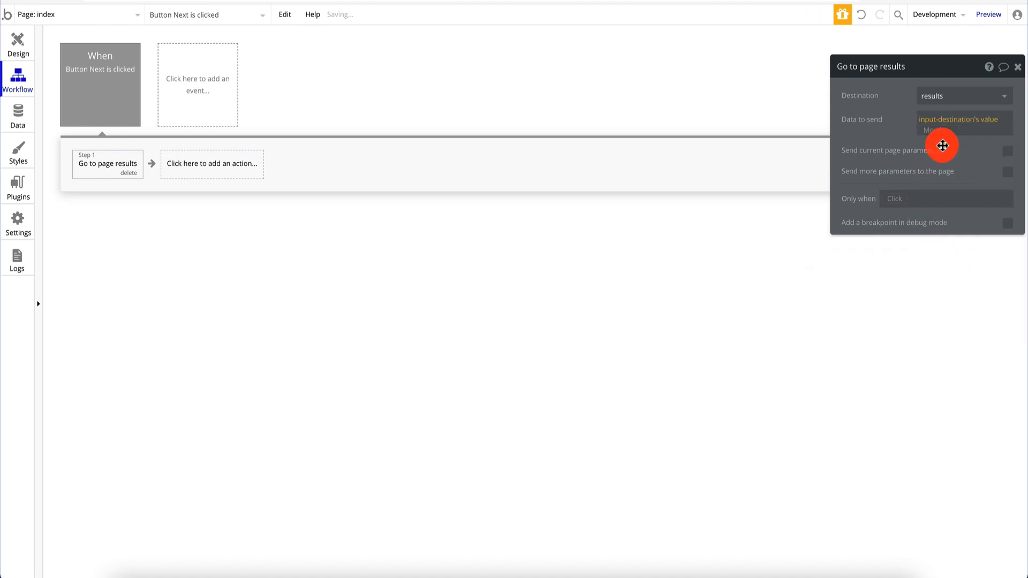
{"action": "left_click", "coordinate": [1017, 67]}
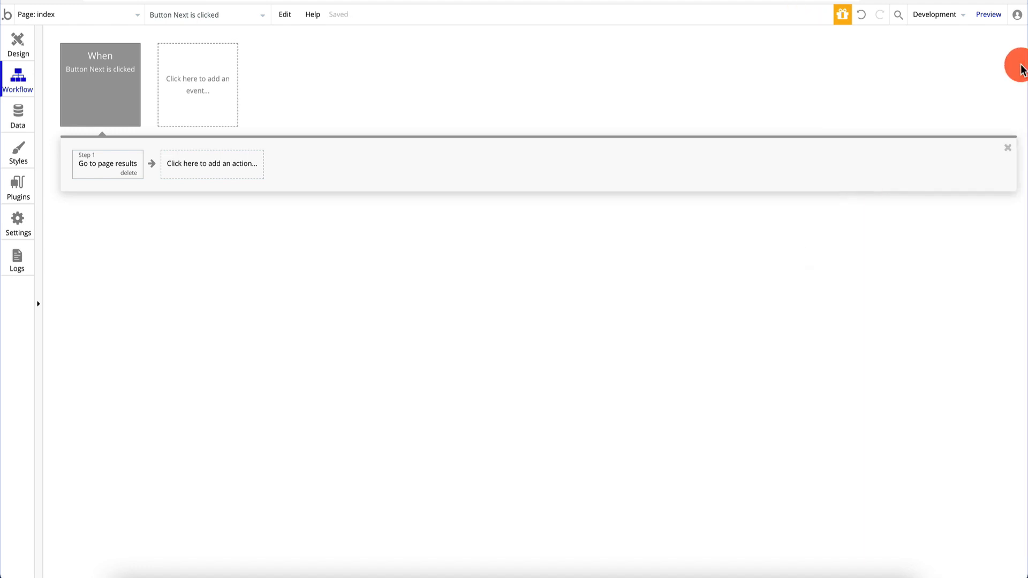
Step: Return to the index page design and nudge the Next button to about X 313, Y 237 within its group
{"action": "left_click", "coordinate": [24, 50]}
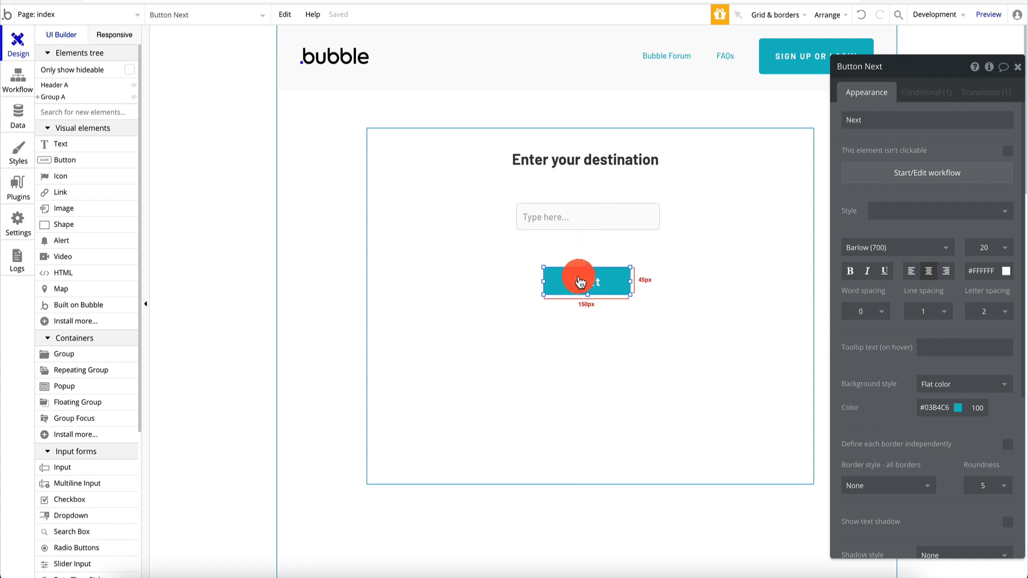
{"action": "mouse_move", "coordinate": [577, 283]}
{"action": "left_mouse_down"}
{"action": "mouse_move", "coordinate": [576, 314]}
{"action": "mouse_move", "coordinate": [580, 286]}
{"action": "left_mouse_up"}
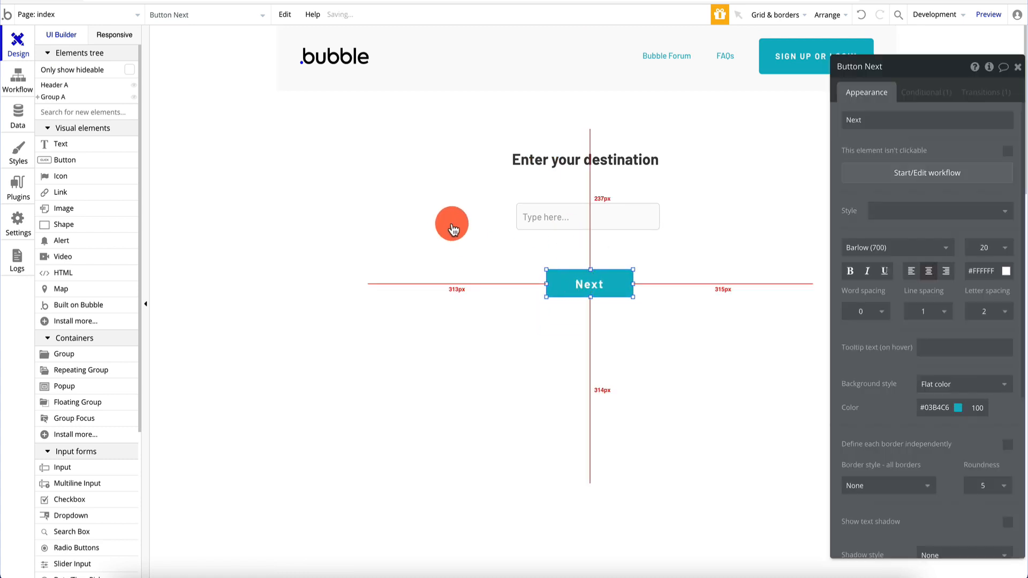
{"action": "left_click", "coordinate": [448, 220]}
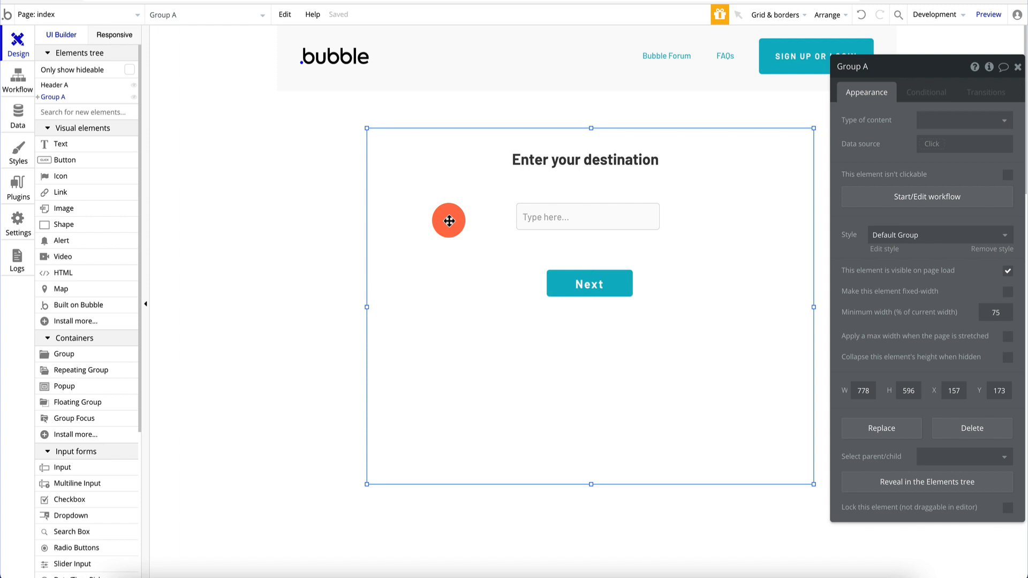
Step: Open the results page and draw a group about 763 × 531 px below the header at X 95, Y 187
{"action": "left_click", "coordinate": [80, 14]}
{"action": "left_click", "coordinate": [213, 53]}
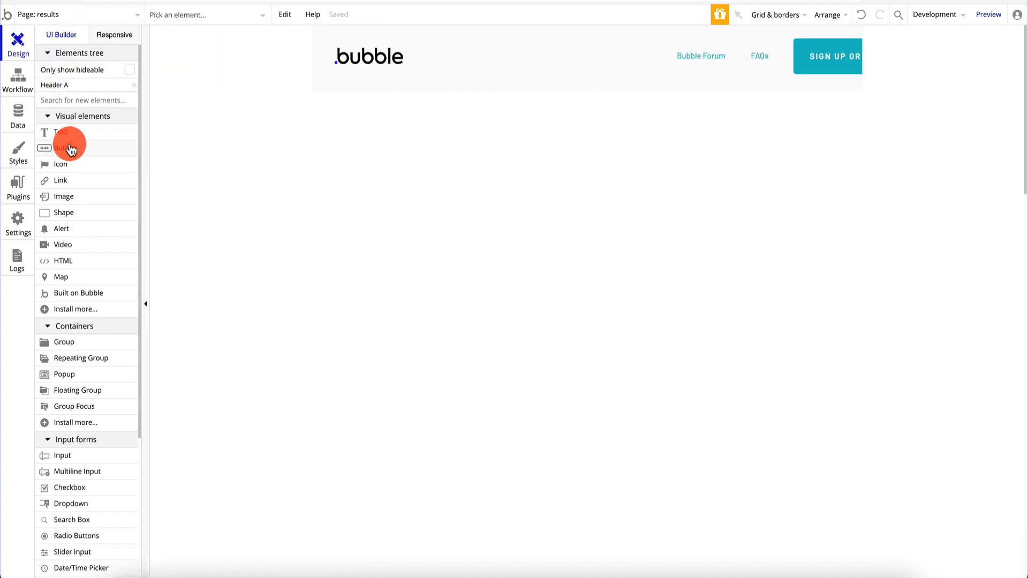
{"action": "left_click", "coordinate": [65, 348]}
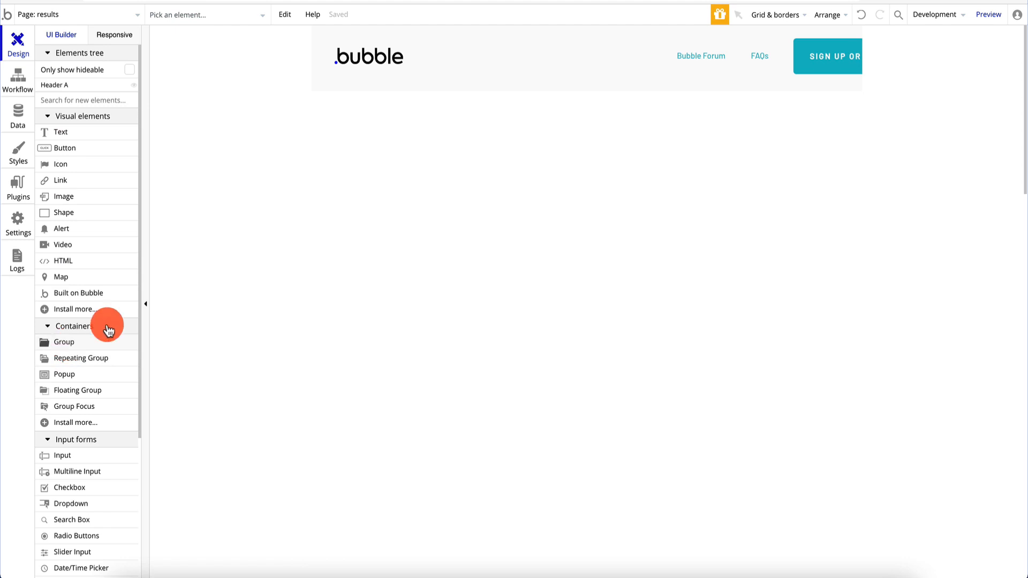
{"action": "mouse_move", "coordinate": [394, 153]}
{"action": "left_mouse_down"}
{"action": "mouse_move", "coordinate": [624, 301]}
{"action": "mouse_move", "coordinate": [812, 466]}
{"action": "mouse_move", "coordinate": [834, 470]}
{"action": "left_mouse_up"}
{"action": "left_click_drag", "start_coordinate": [686, 303], "coordinate": [658, 284]}
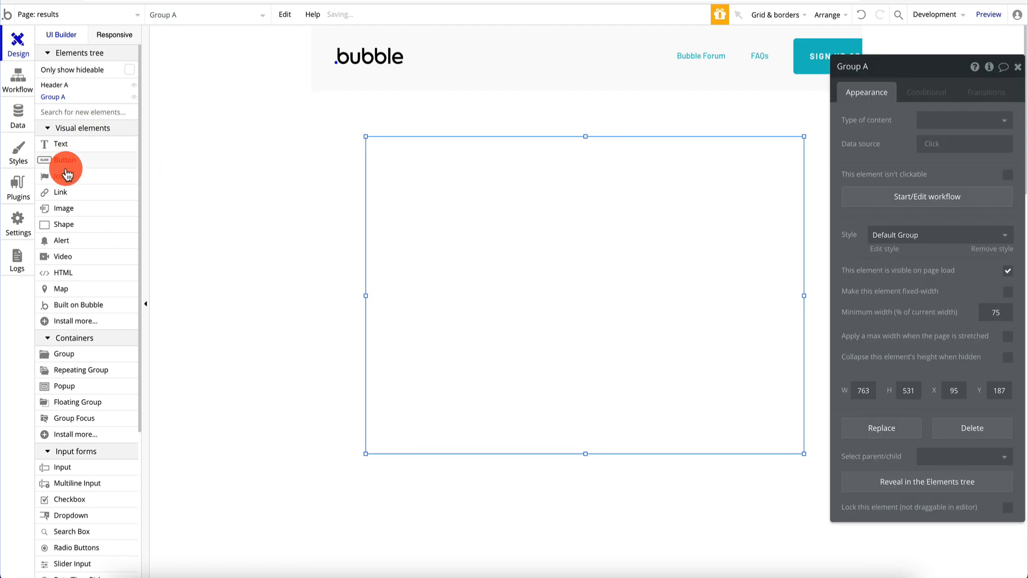
Step: Add a text element about 200 × 45 px near the upper edge of the group at X 91, Y 33
{"action": "left_click", "coordinate": [60, 143]}
{"action": "left_click", "coordinate": [433, 156]}
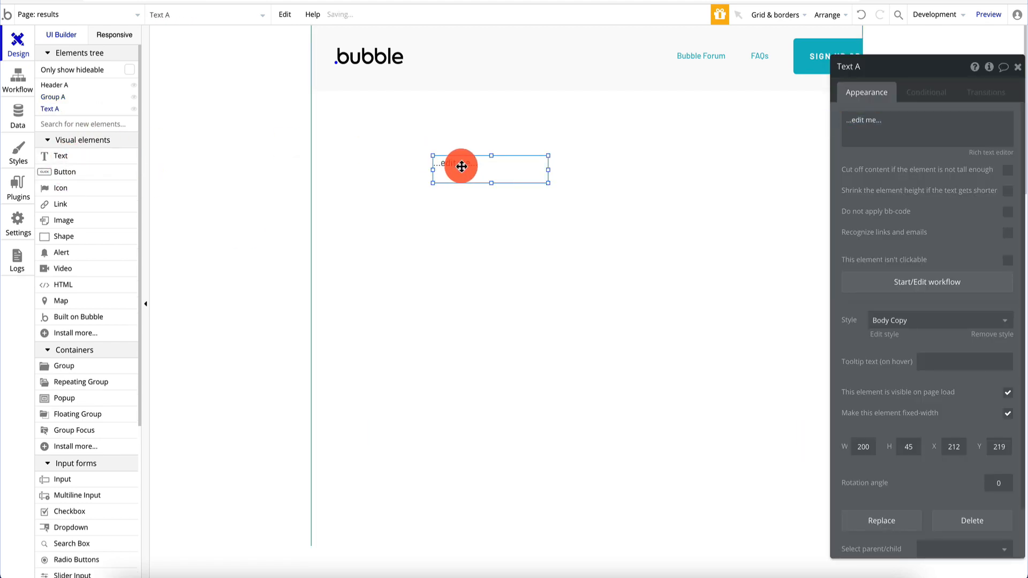
{"action": "left_click_drag", "start_coordinate": [461, 165], "coordinate": [454, 166]}
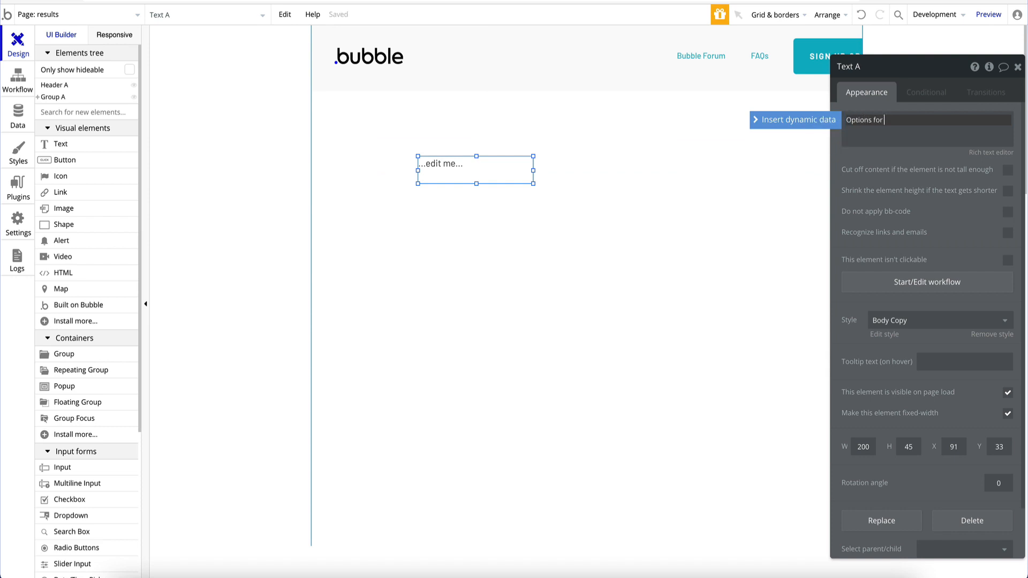
Step: Set the text to "Options for" followed by dynamic data from the page URL, using the Path type
{"action": "left_click", "coordinate": [817, 125]}
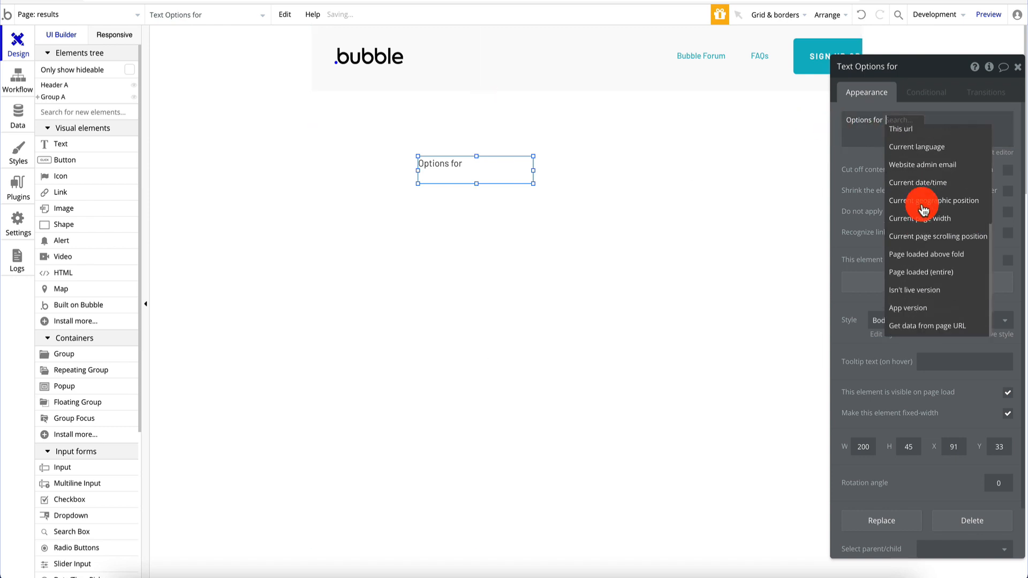
{"action": "left_click", "coordinate": [916, 321]}
{"action": "left_click", "coordinate": [795, 105]}
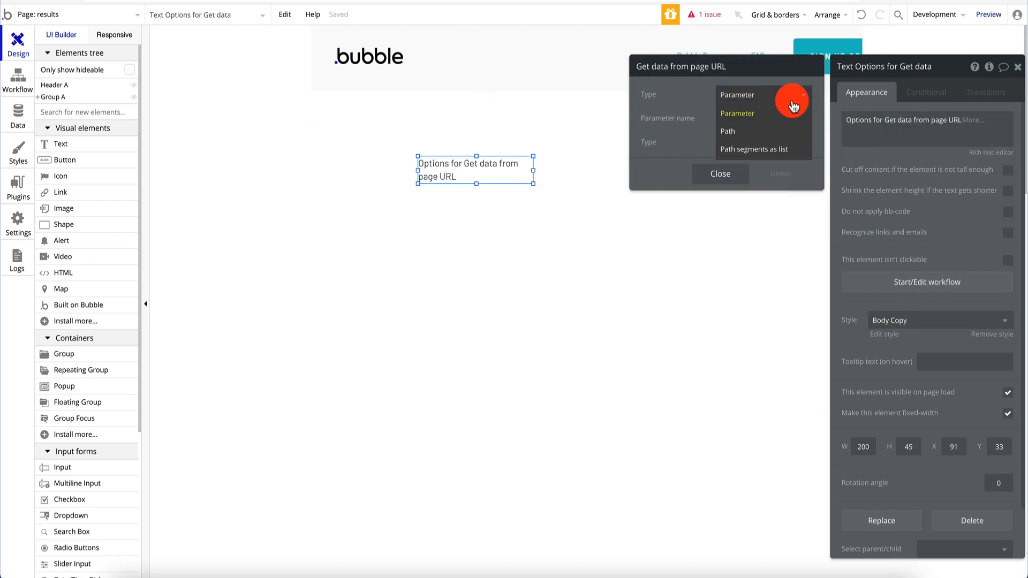
{"action": "left_click", "coordinate": [766, 130]}
{"action": "left_click", "coordinate": [728, 156]}
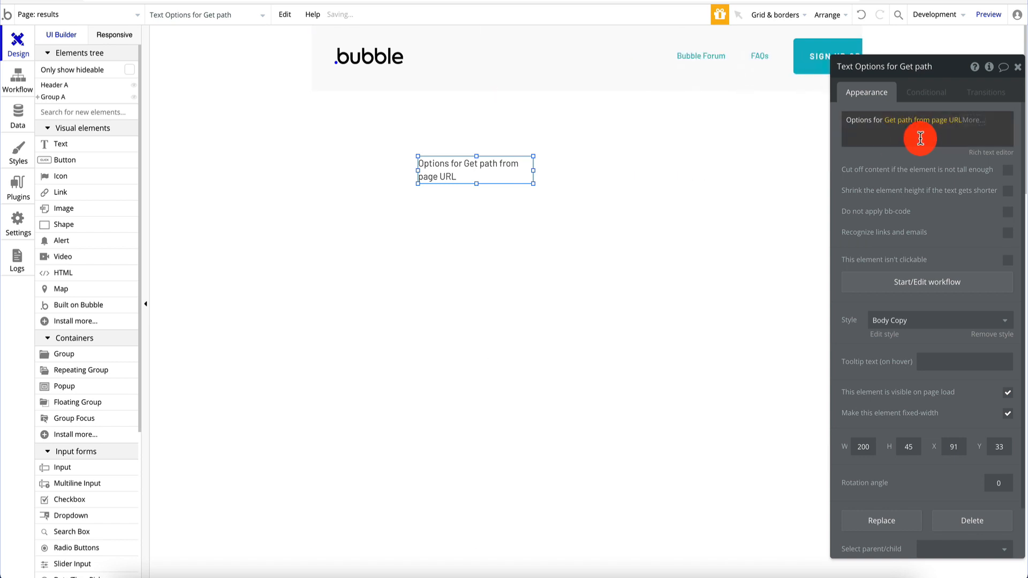
Step: Widen the "Options for" text to about 456 px, remove its style, make it bold and set the font size to 22
{"action": "left_click_drag", "start_coordinate": [540, 171], "coordinate": [680, 170]}
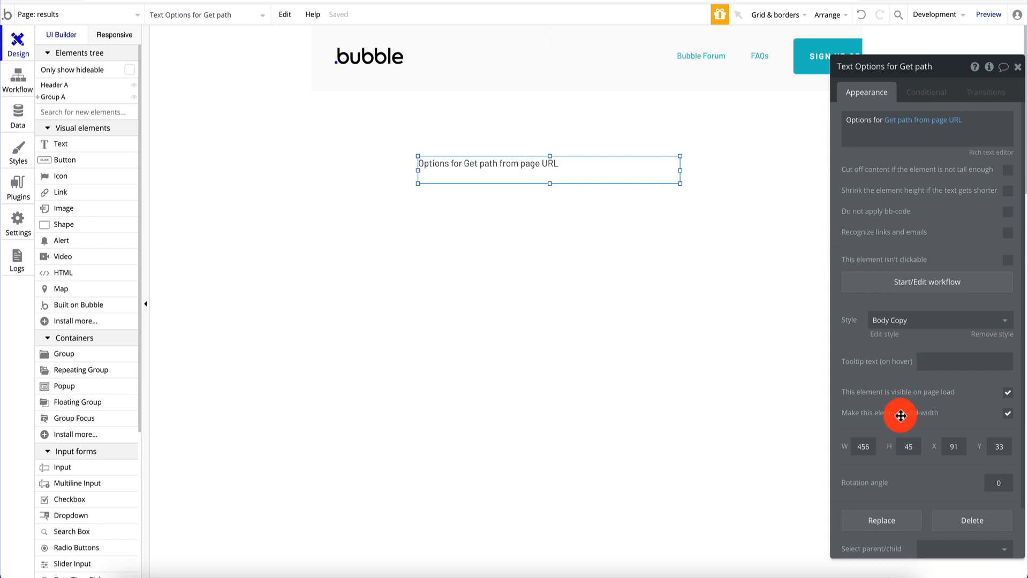
{"action": "left_click", "coordinate": [988, 335]}
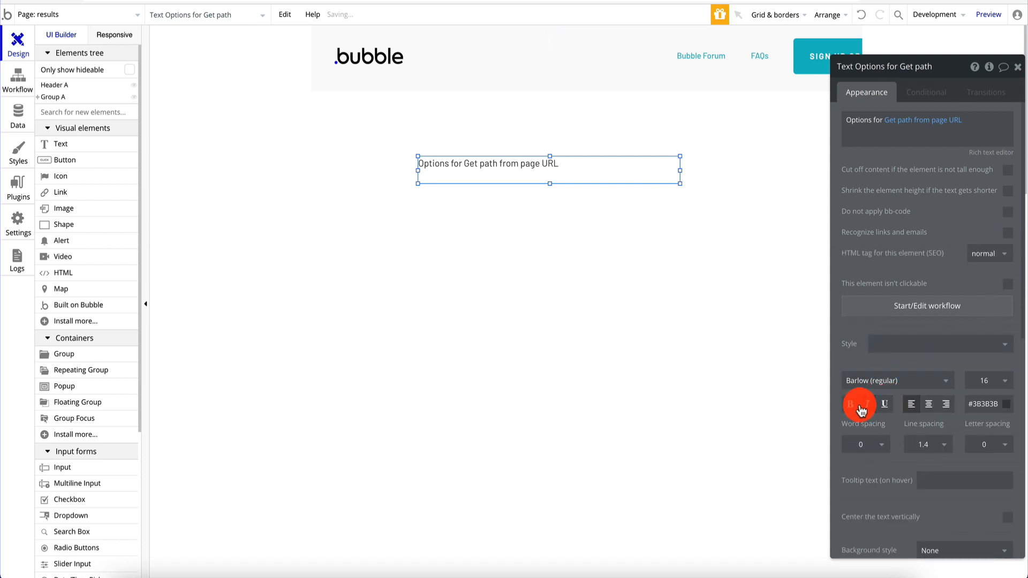
{"action": "left_click", "coordinate": [851, 405]}
{"action": "left_click", "coordinate": [985, 377]}
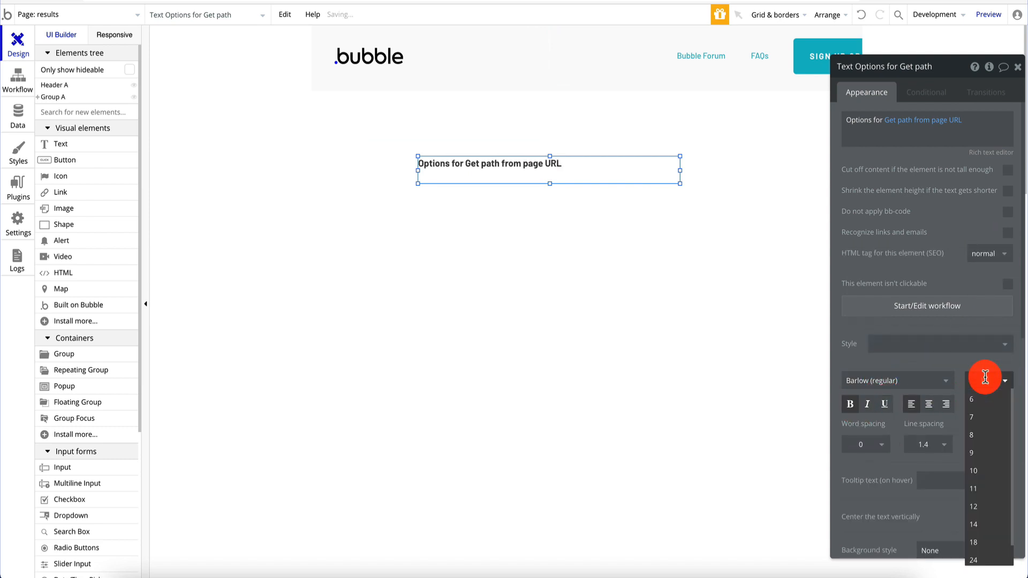
{"action": "type", "text": "22"}
{"action": "key", "text": "Return"}
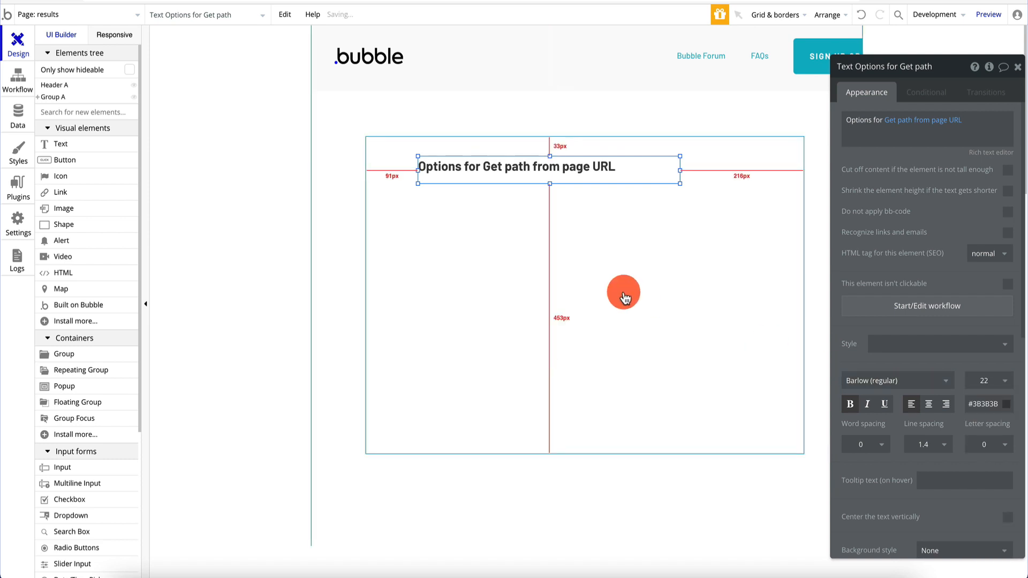
Step: Lengthen the results page and extend the group downward to a height of about 667 px
{"action": "left_click", "coordinate": [619, 293]}
{"action": "left_click_drag", "start_coordinate": [549, 415], "coordinate": [587, 483]}
{"action": "scroll", "coordinate": [573, 371], "scroll_direction": "down", "scroll_amount": 5}
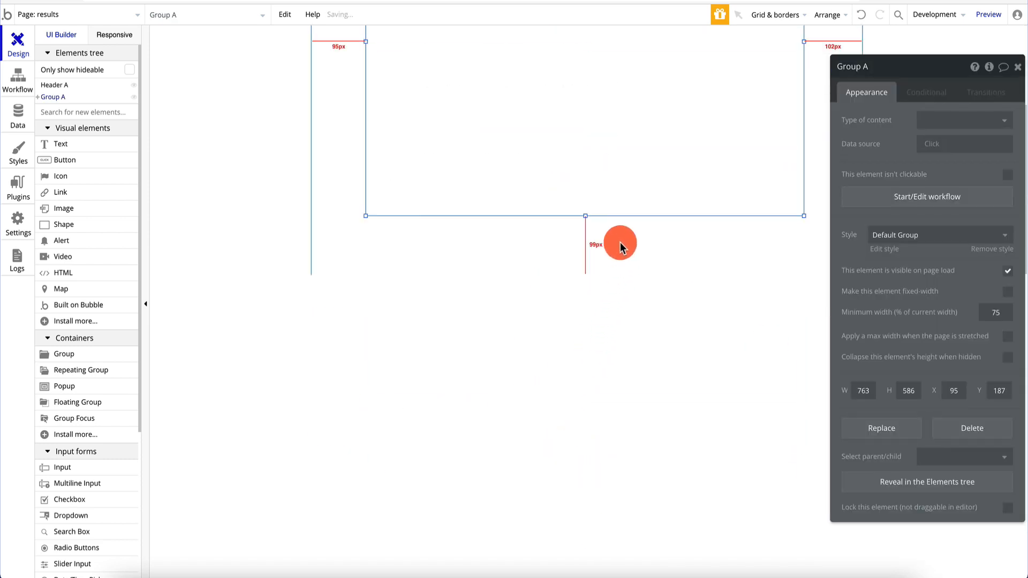
{"action": "left_click", "coordinate": [620, 242]}
{"action": "left_click_drag", "start_coordinate": [590, 274], "coordinate": [583, 407]}
{"action": "scroll", "coordinate": [582, 279], "scroll_direction": "up", "scroll_amount": 4}
{"action": "left_click", "coordinate": [581, 251]}
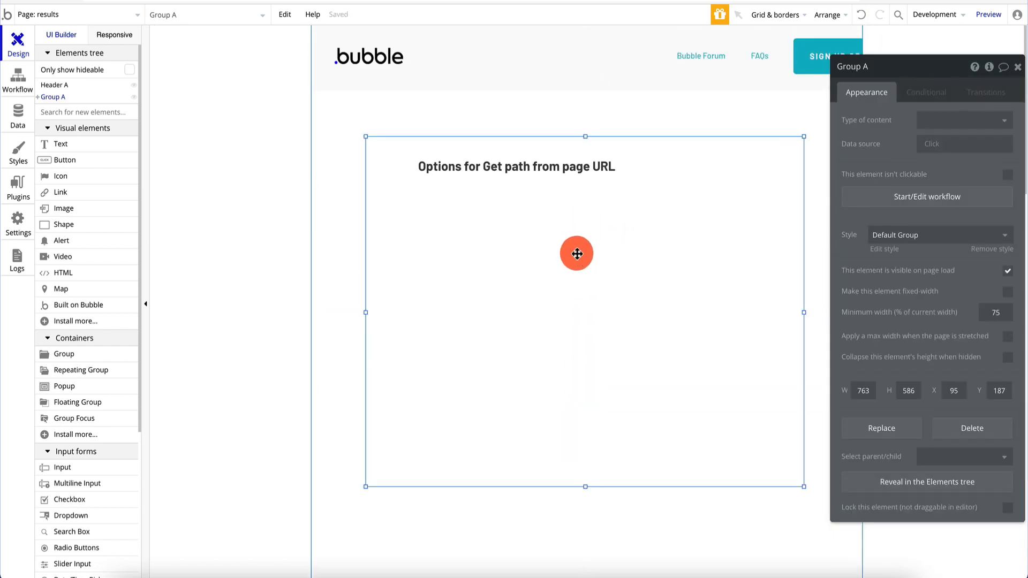
{"action": "left_click_drag", "start_coordinate": [587, 488], "coordinate": [586, 535]}
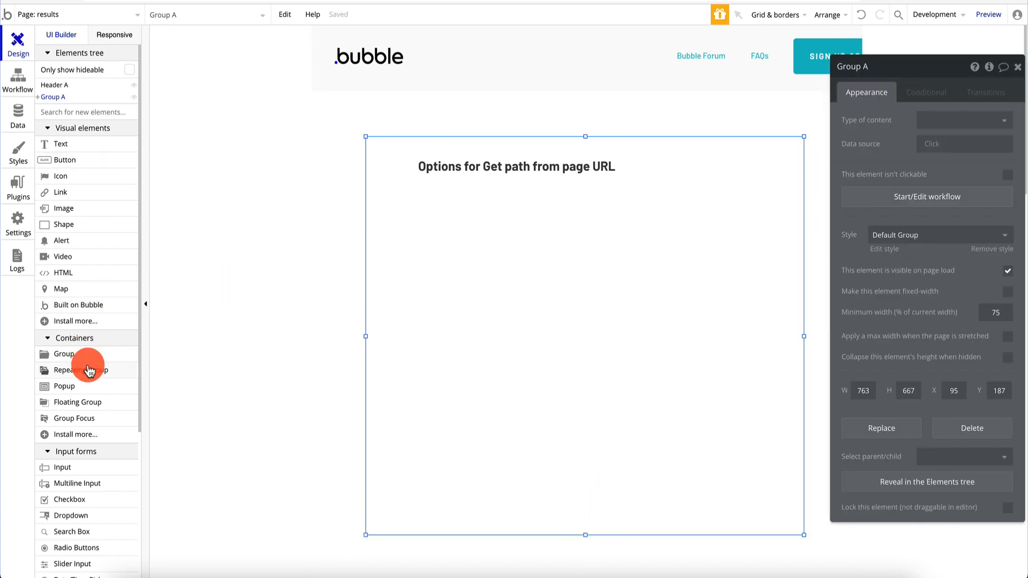
Step: Add a repeating group about 672 × 461 px below the heading text at X 91, Y 100 inside the group
{"action": "left_click_drag", "start_coordinate": [85, 368], "coordinate": [427, 227]}
{"action": "left_click_drag", "start_coordinate": [484, 251], "coordinate": [475, 220]}
{"action": "left_click_drag", "start_coordinate": [591, 406], "coordinate": [809, 475]}
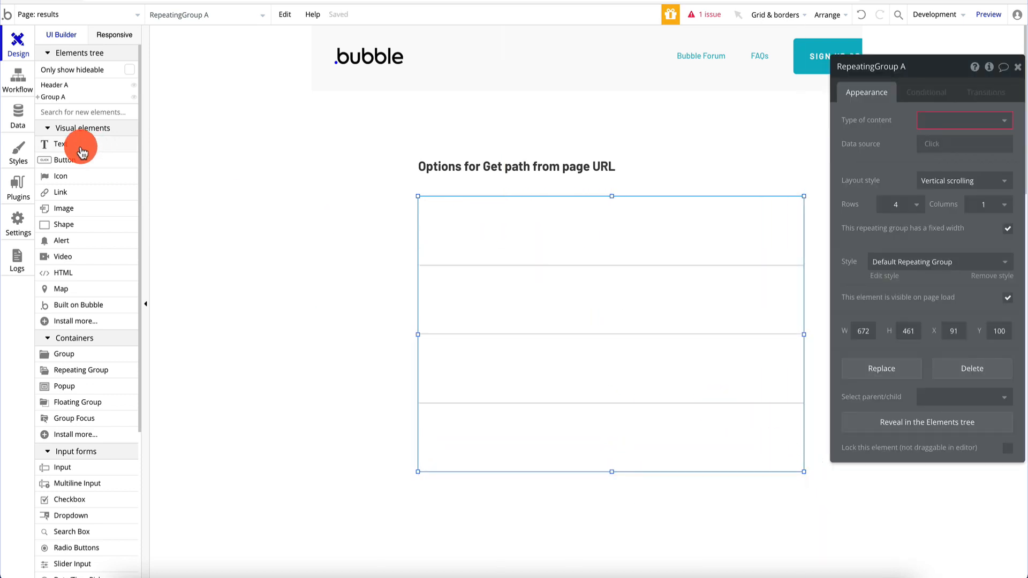
Step: Add a text element to the repeating group's first cell and move the repeating group left to X 58
{"action": "left_click_drag", "start_coordinate": [66, 150], "coordinate": [481, 253]}
{"action": "left_click", "coordinate": [632, 212]}
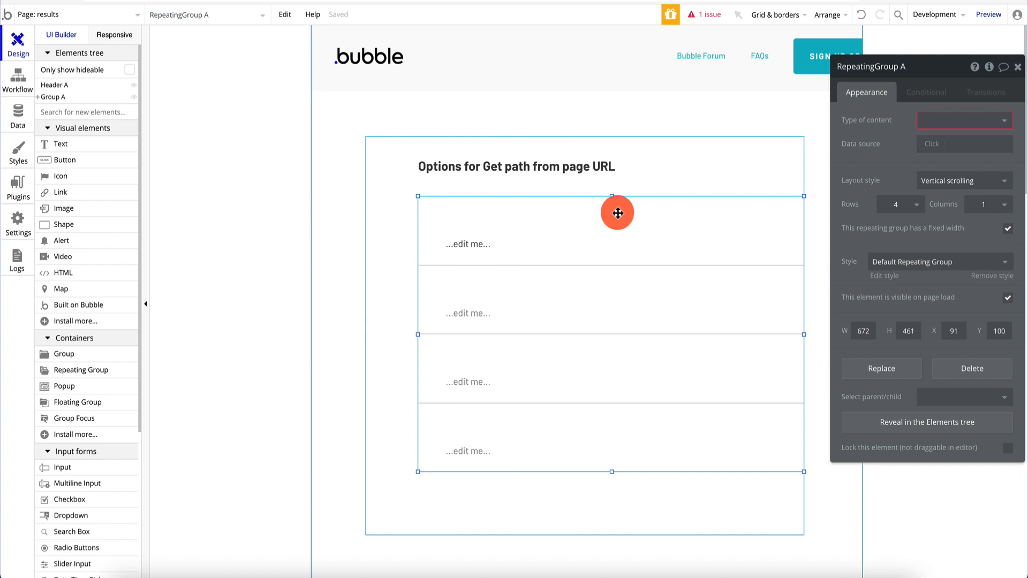
{"action": "left_click_drag", "start_coordinate": [617, 213], "coordinate": [599, 213]}
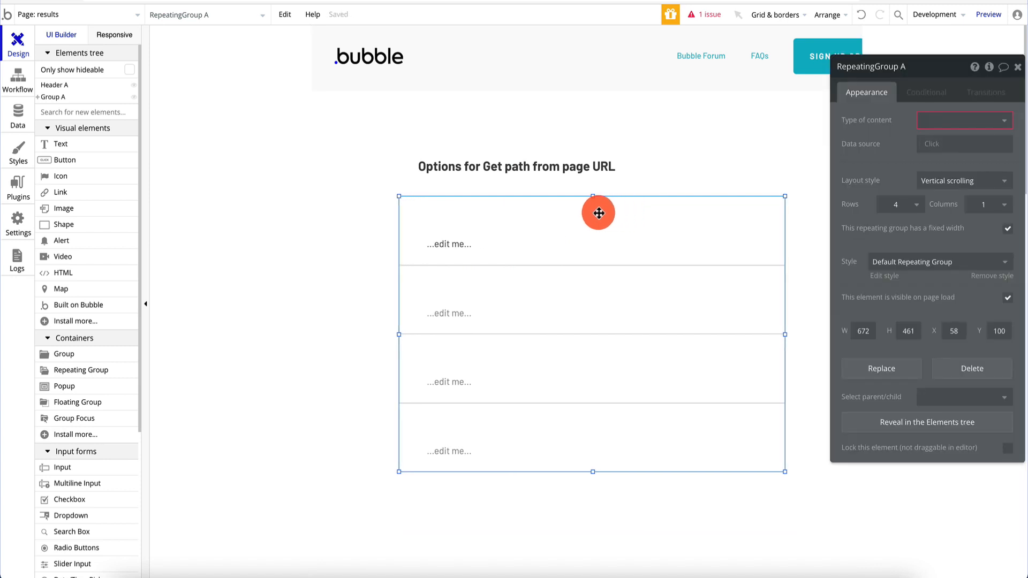
{"action": "left_click", "coordinate": [589, 222]}
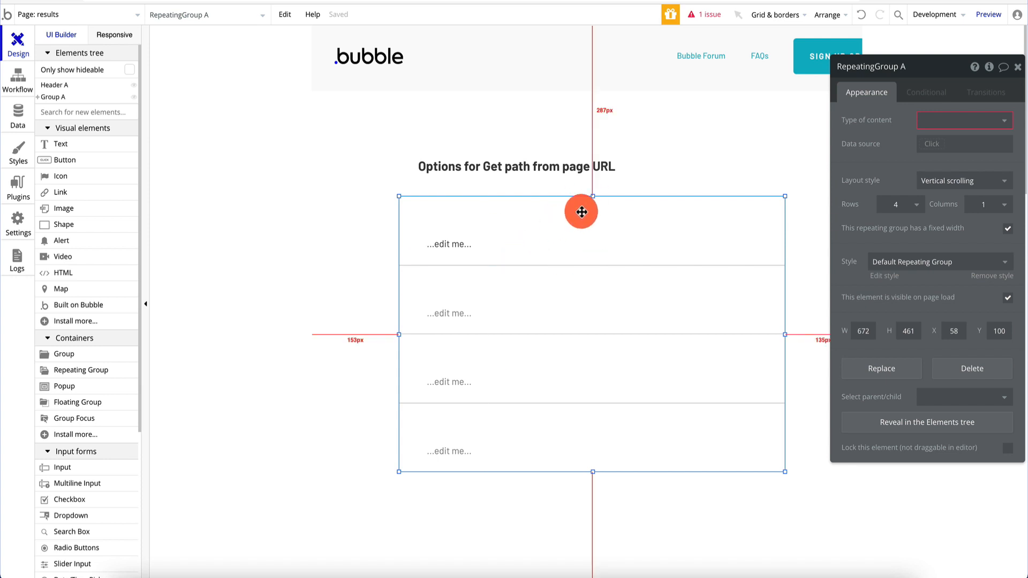
Step: Set the repeating group's type of content to LocationSearch suggestion, checking it against the Hotels API's locations/search endpoint on RapidAPI
{"action": "left_click", "coordinate": [971, 119]}
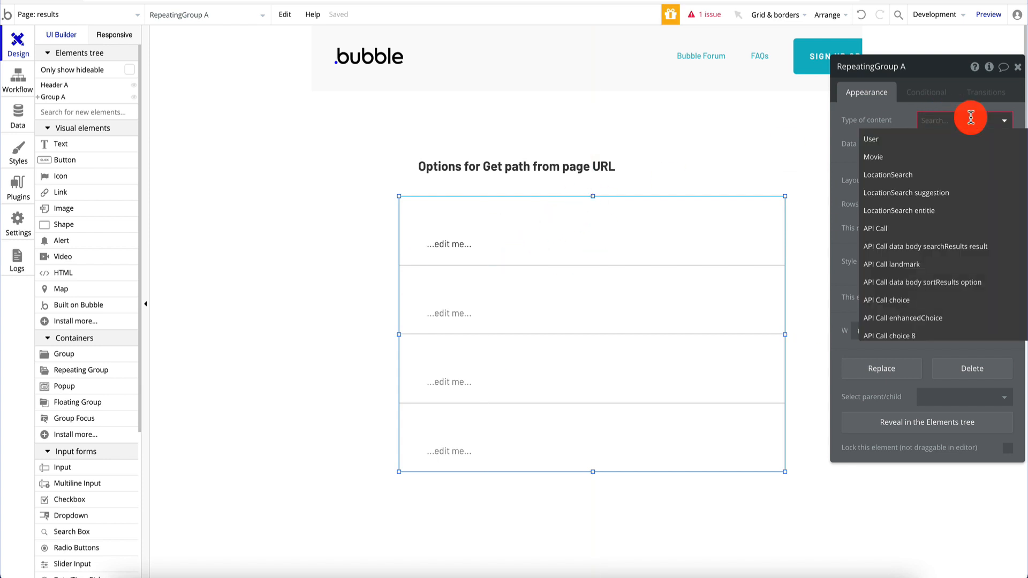
{"action": "left_click", "coordinate": [934, 194]}
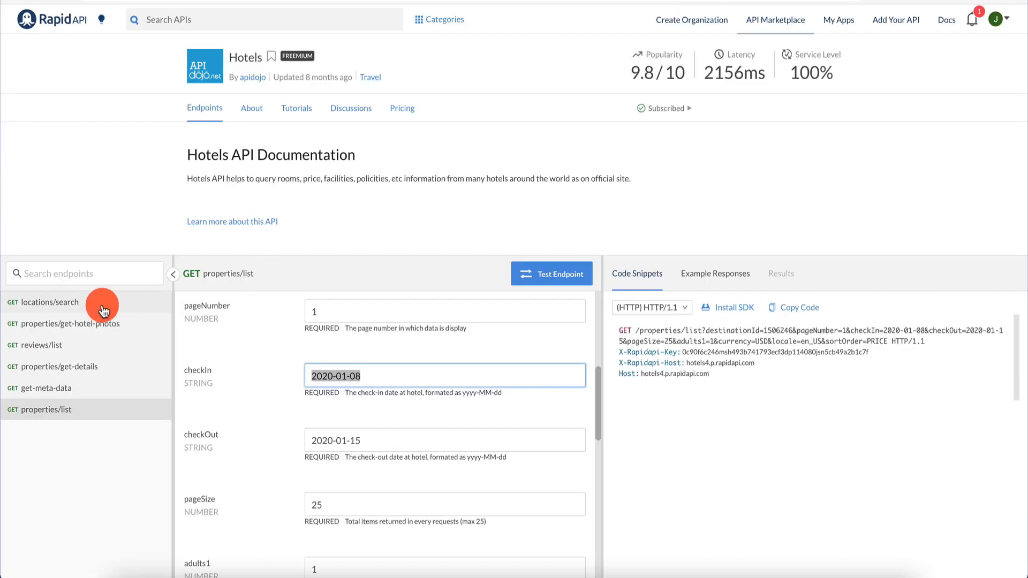
{"action": "left_click", "coordinate": [104, 311]}
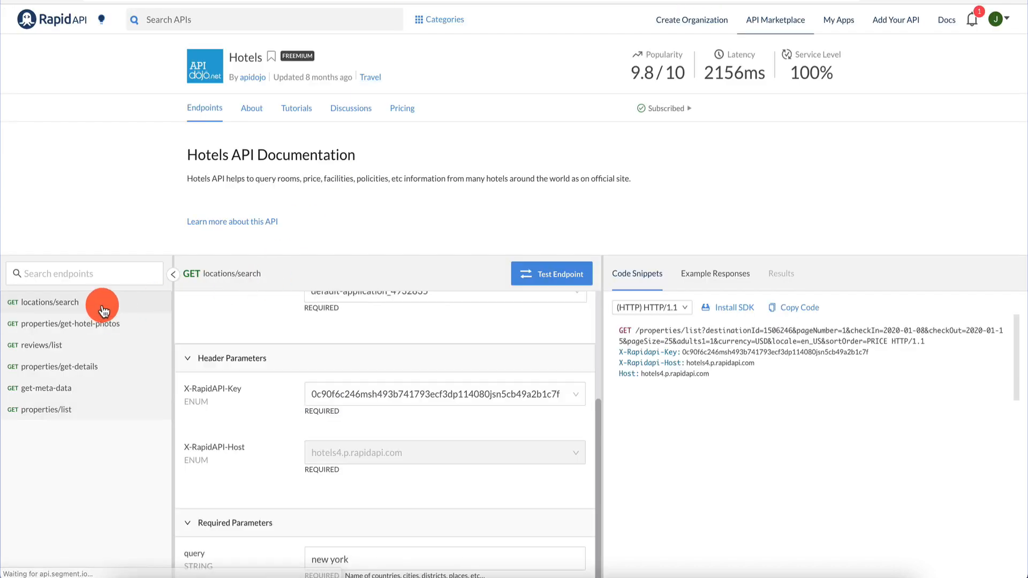
{"action": "left_click", "coordinate": [549, 284]}
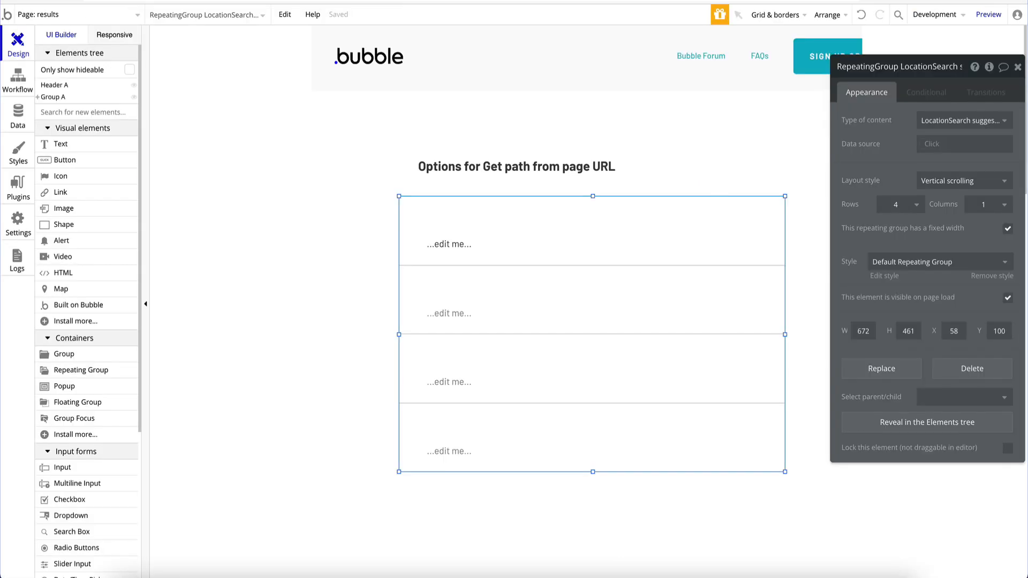
{"action": "left_click", "coordinate": [989, 122]}
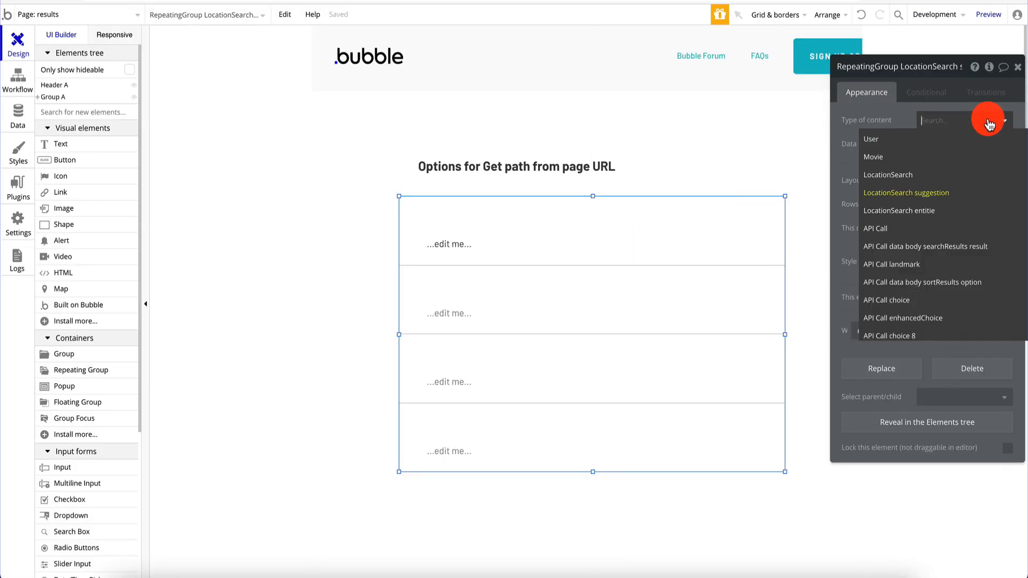
{"action": "left_click", "coordinate": [944, 194]}
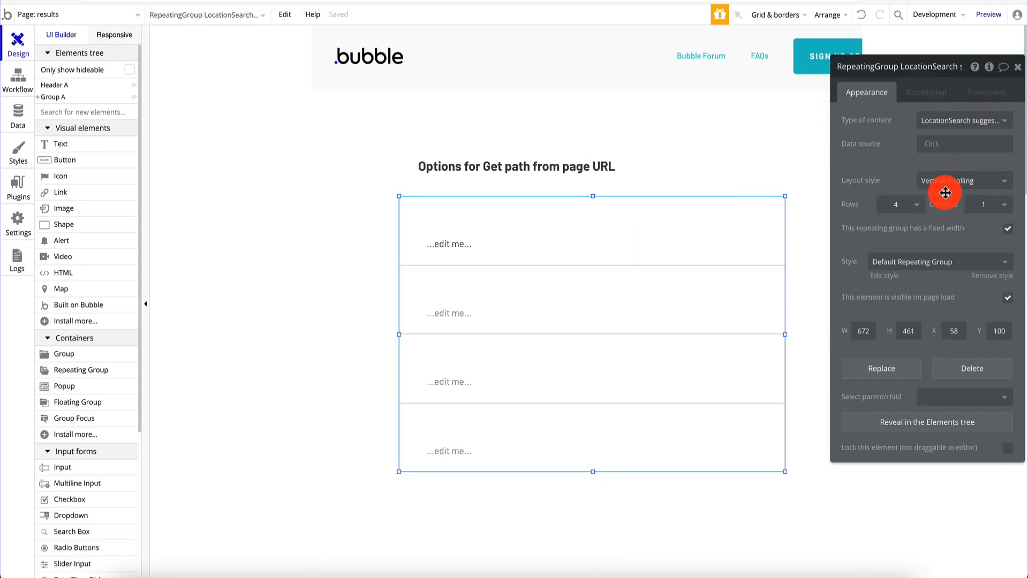
Step: Set the repeating group's data source to an external API using the HotelsAPI - LocationSearch provider
{"action": "left_click", "coordinate": [935, 144]}
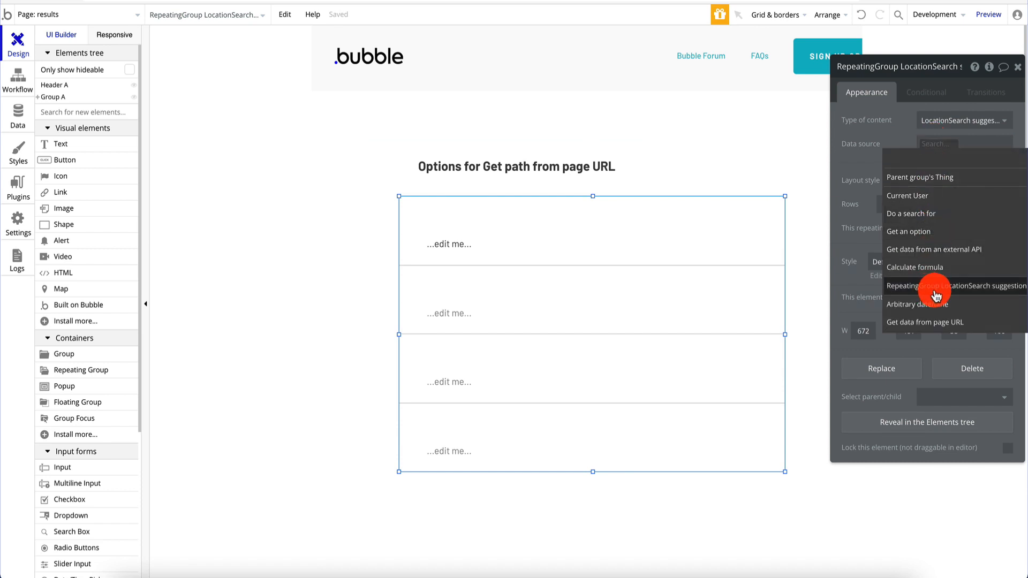
{"action": "left_click", "coordinate": [939, 252]}
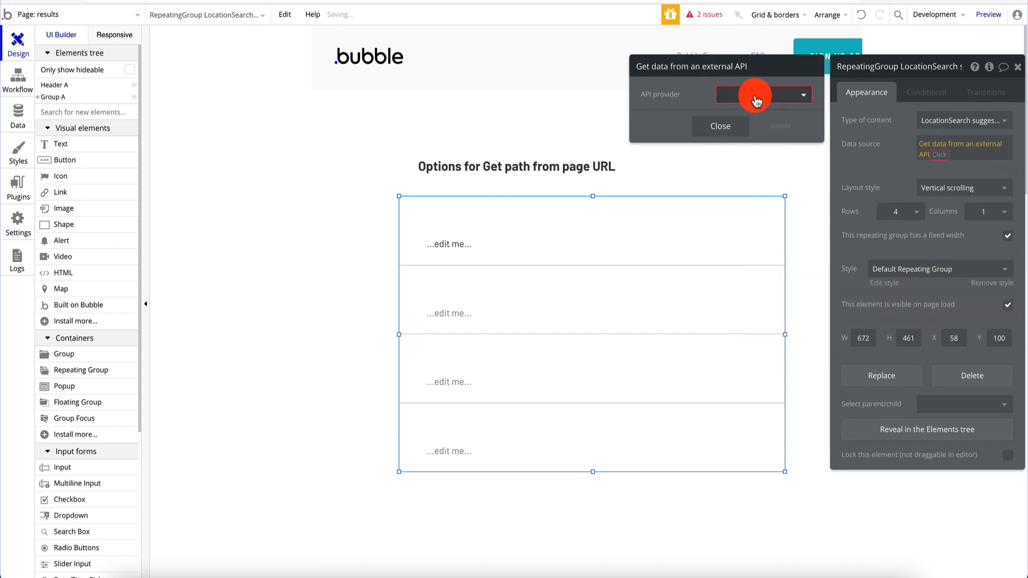
{"action": "left_click", "coordinate": [756, 99]}
{"action": "left_click", "coordinate": [763, 114]}
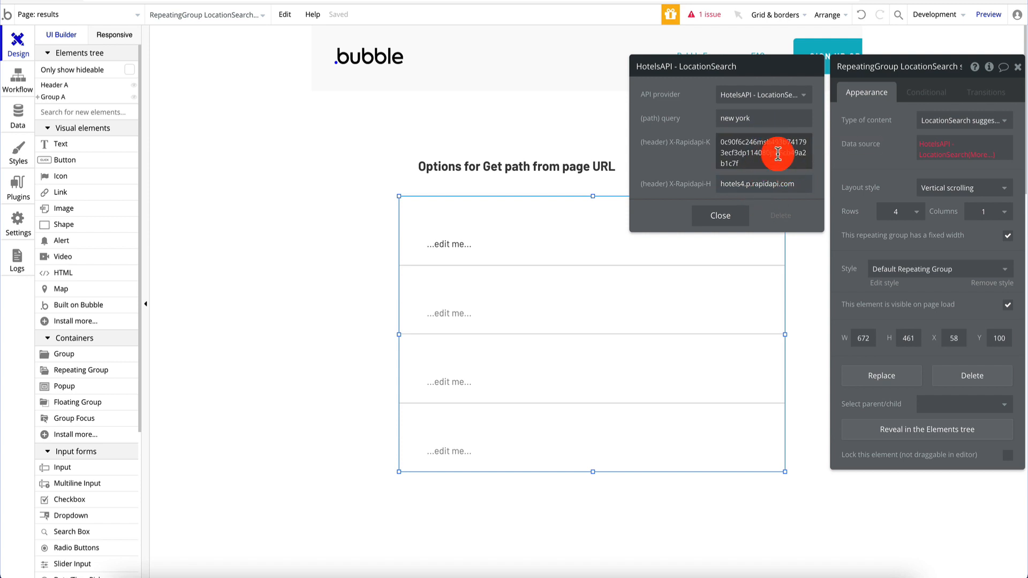
{"action": "left_click", "coordinate": [728, 214]}
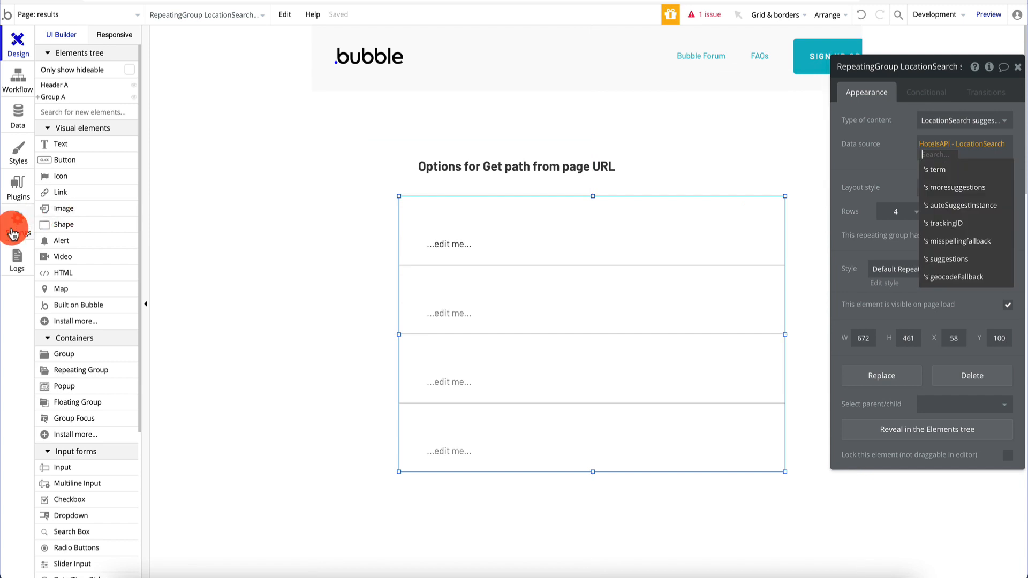
Step: In the API Connector plugin, mark the X-Rapidapi-Key and X-Rapidapi-Host headers of the LocationSearch call as private
{"action": "left_click", "coordinate": [19, 221]}
{"action": "left_click", "coordinate": [16, 190]}
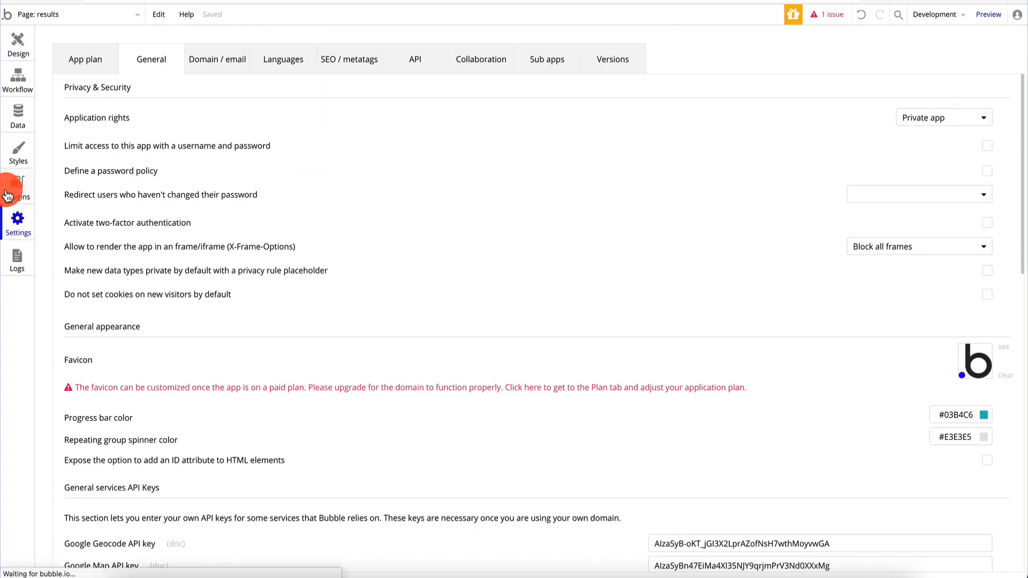
{"action": "scroll", "coordinate": [641, 301], "scroll_direction": "down", "scroll_amount": 3}
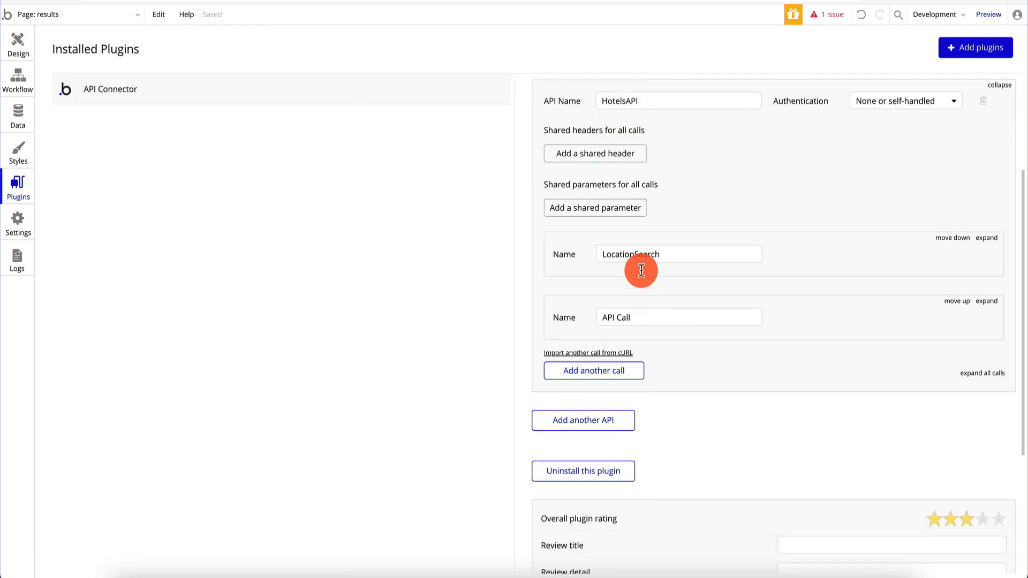
{"action": "left_click", "coordinate": [652, 319]}
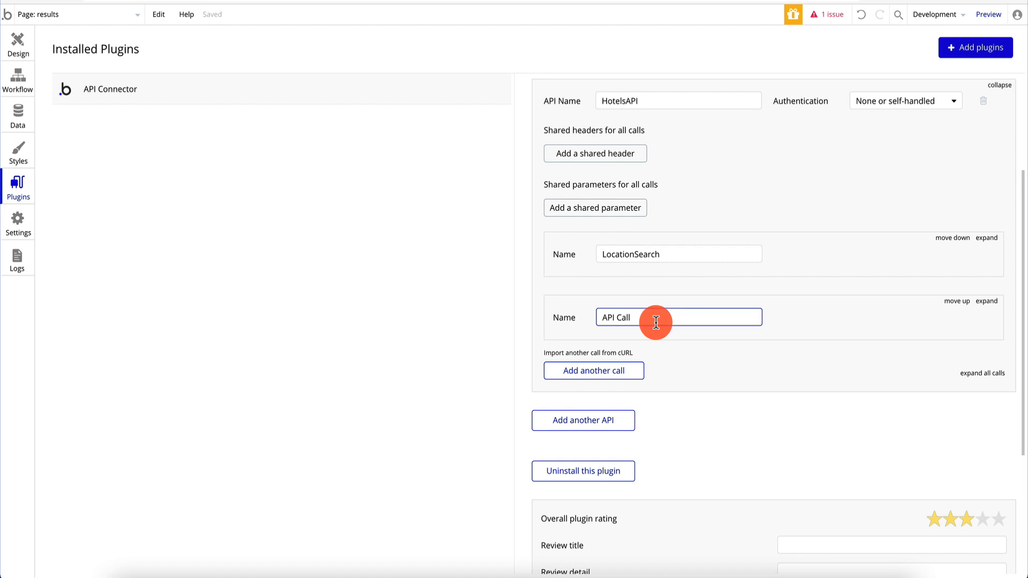
{"action": "left_click", "coordinate": [985, 238]}
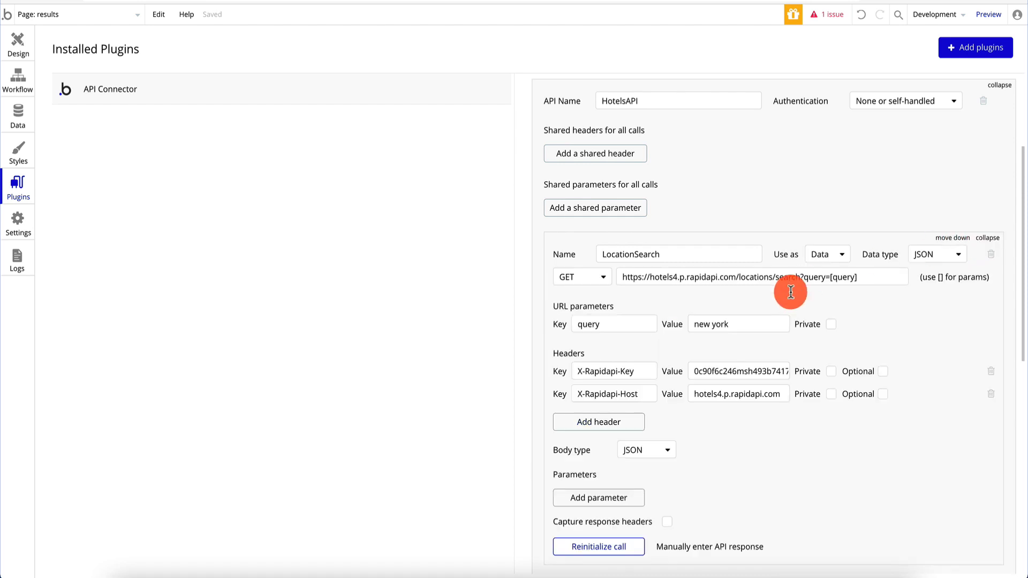
{"action": "scroll", "coordinate": [841, 286], "scroll_direction": "down", "scroll_amount": 2}
{"action": "left_click", "coordinate": [832, 273]}
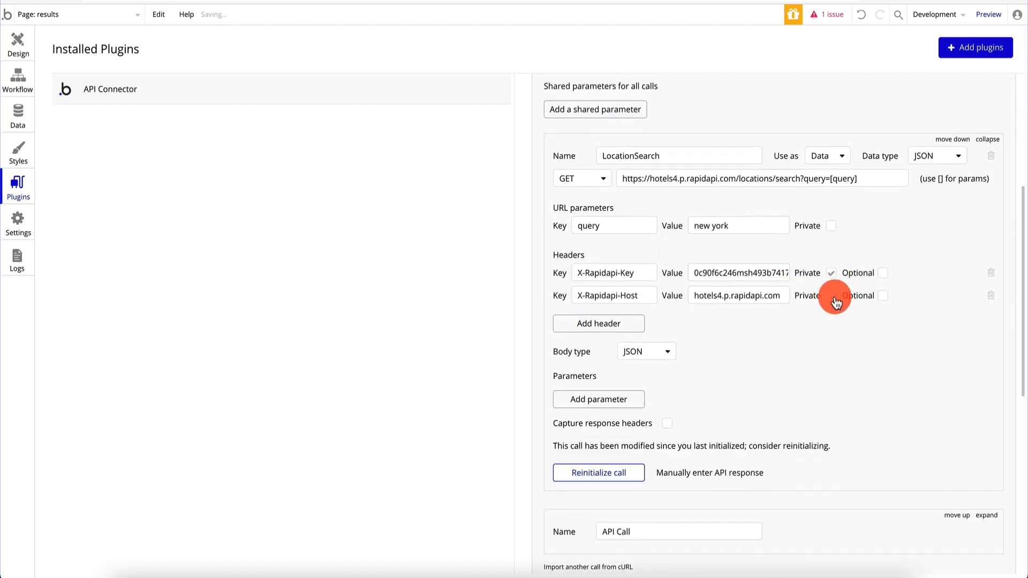
{"action": "left_click", "coordinate": [986, 139]}
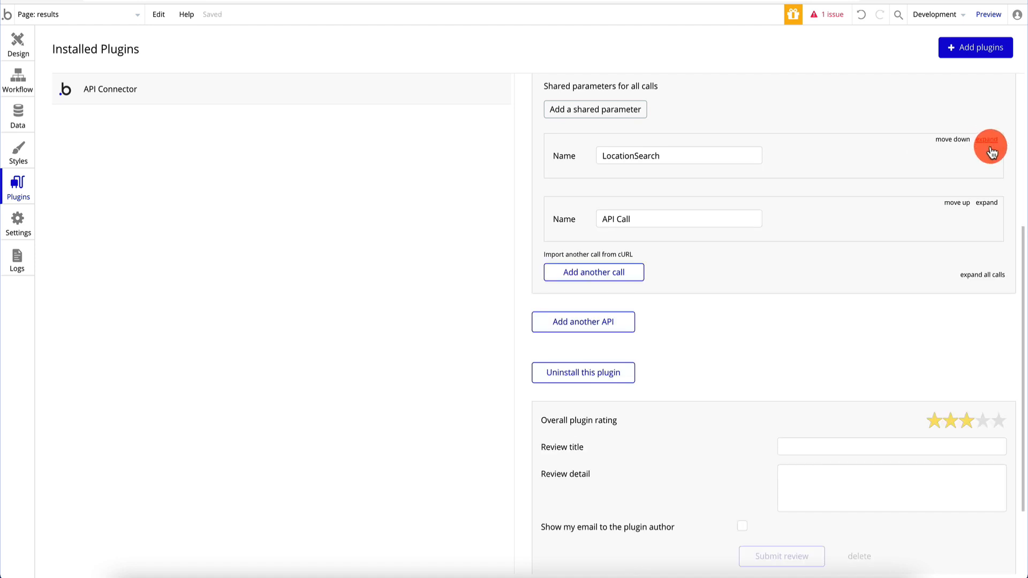
Step: Rename the HotelsAPI call named API Call to PropertiesList
{"action": "left_click", "coordinate": [986, 203]}
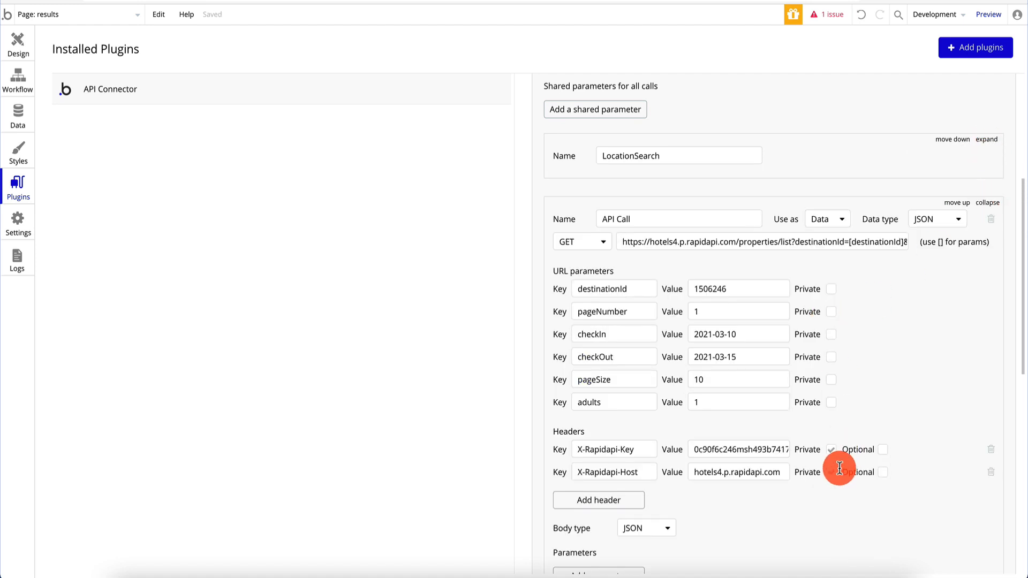
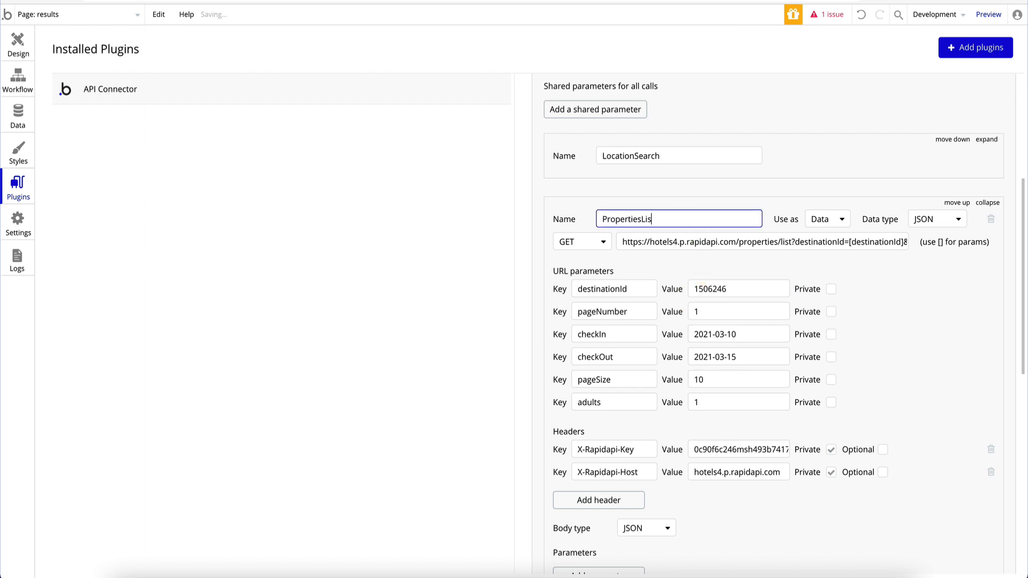
{"action": "left_click", "coordinate": [934, 92]}
{"action": "scroll", "coordinate": [934, 92], "scroll_direction": "up", "scroll_amount": 5}
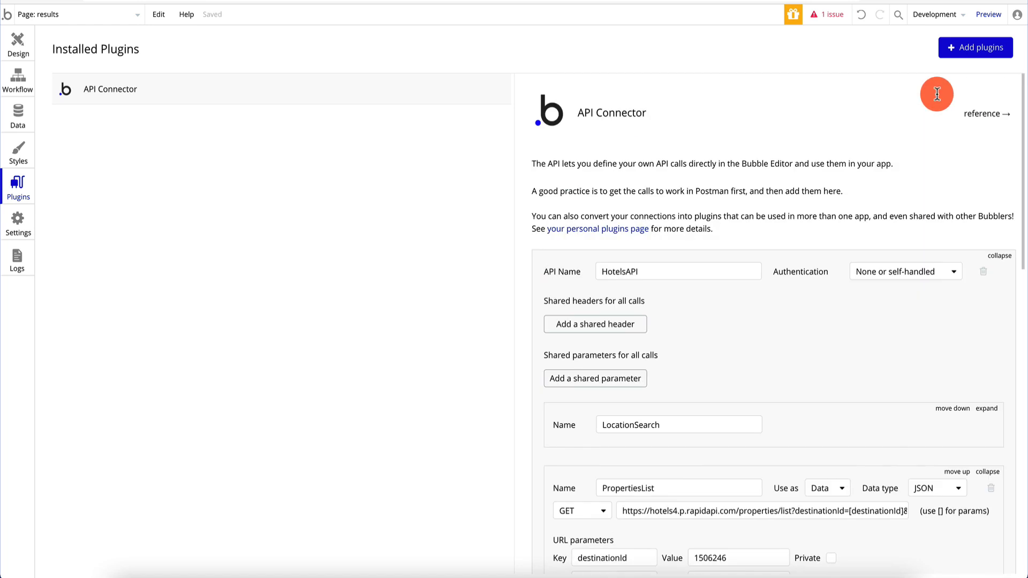
Step: Back in the page design, clear the repeating group's data source and choose the external API HotelsAPI - LocationSearch anew
{"action": "left_click", "coordinate": [13, 48]}
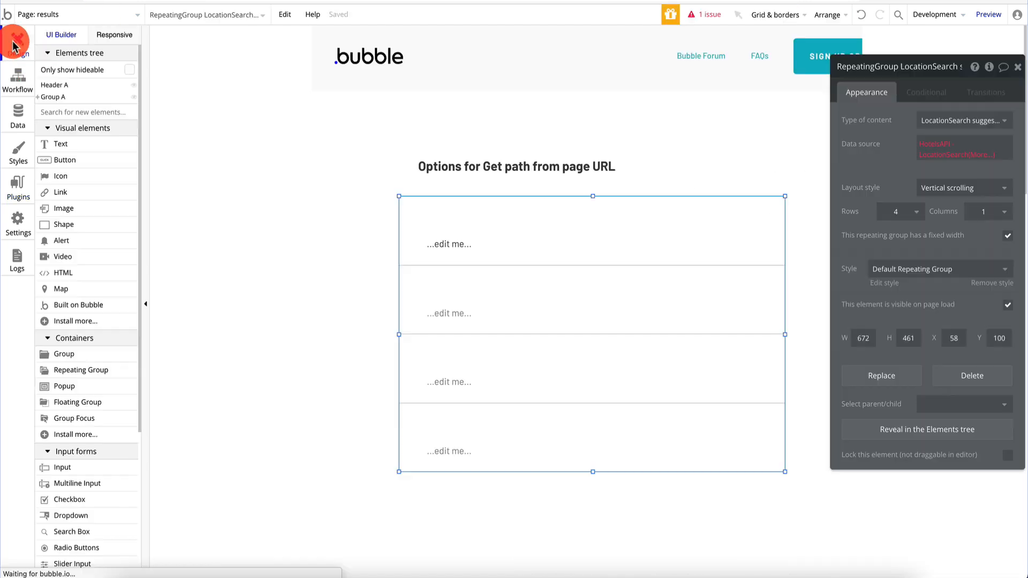
{"action": "left_click", "coordinate": [938, 155]}
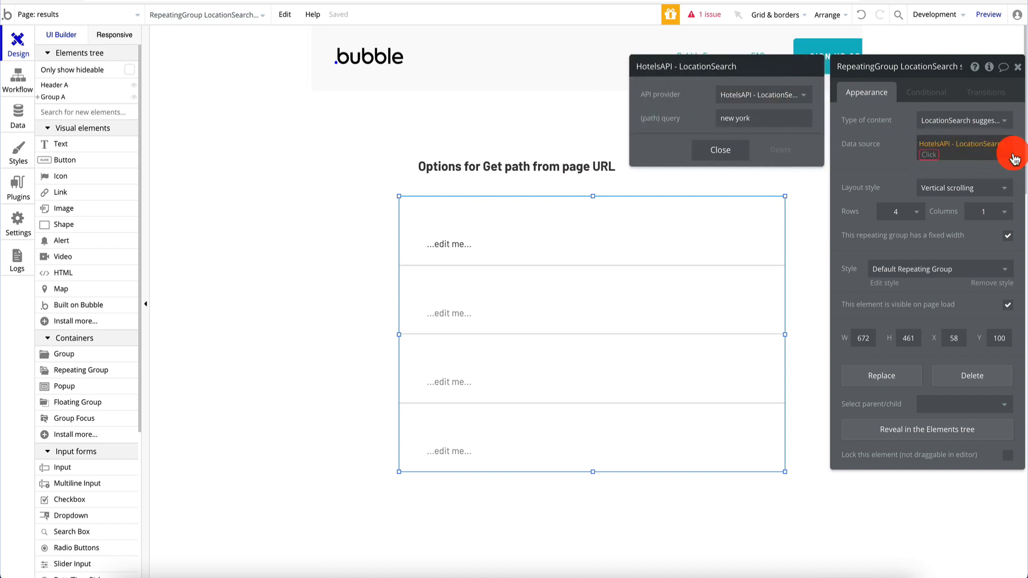
{"action": "right_click", "coordinate": [978, 156]}
{"action": "left_click", "coordinate": [917, 153]}
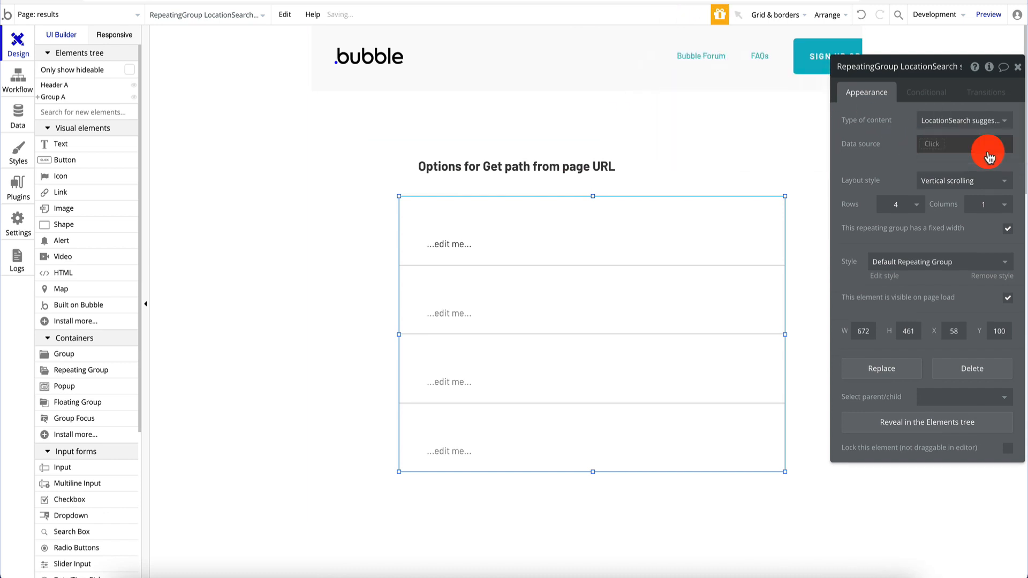
{"action": "left_click", "coordinate": [930, 147]}
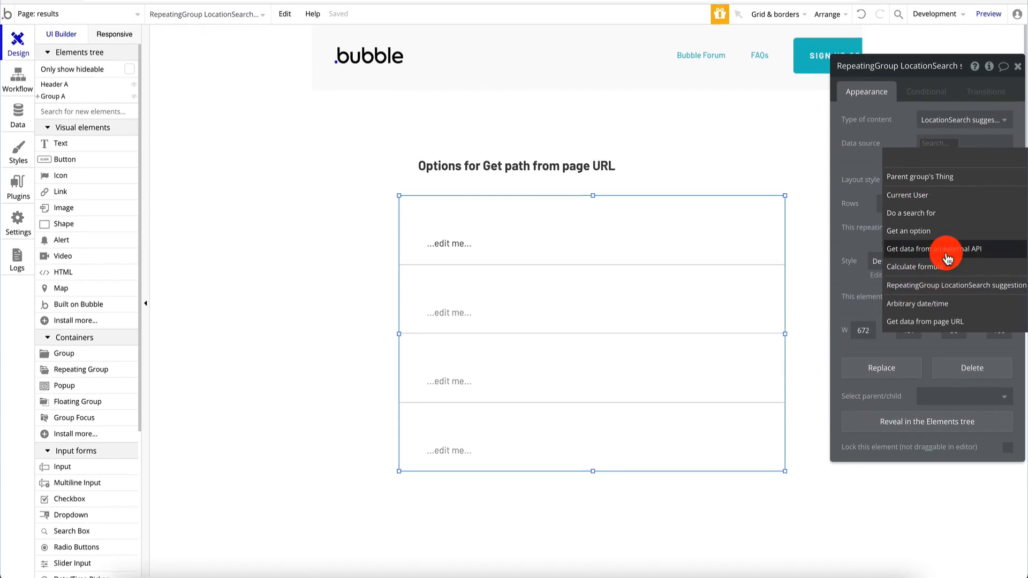
{"action": "left_click", "coordinate": [941, 251]}
{"action": "left_click", "coordinate": [781, 99]}
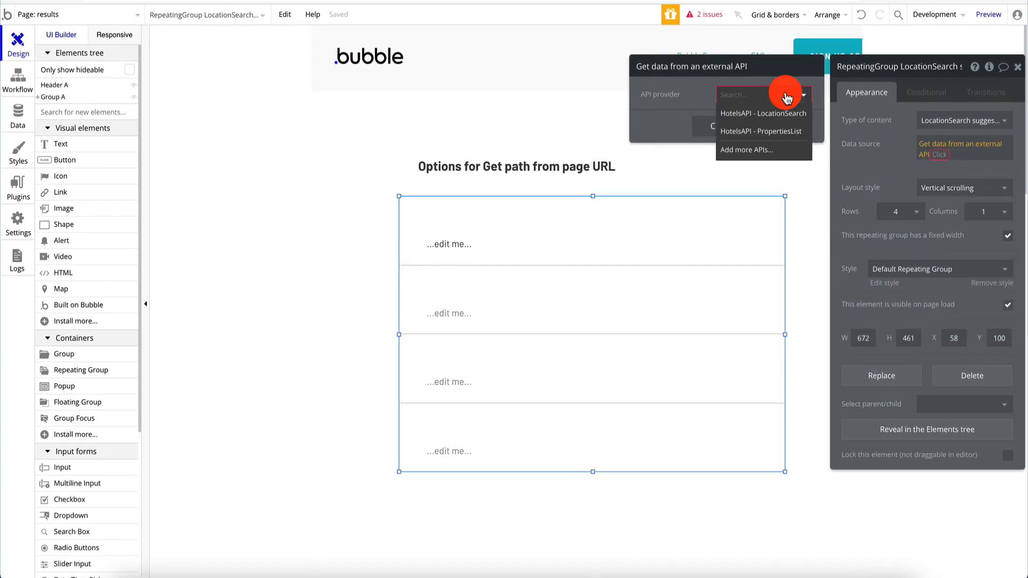
{"action": "left_click", "coordinate": [803, 114]}
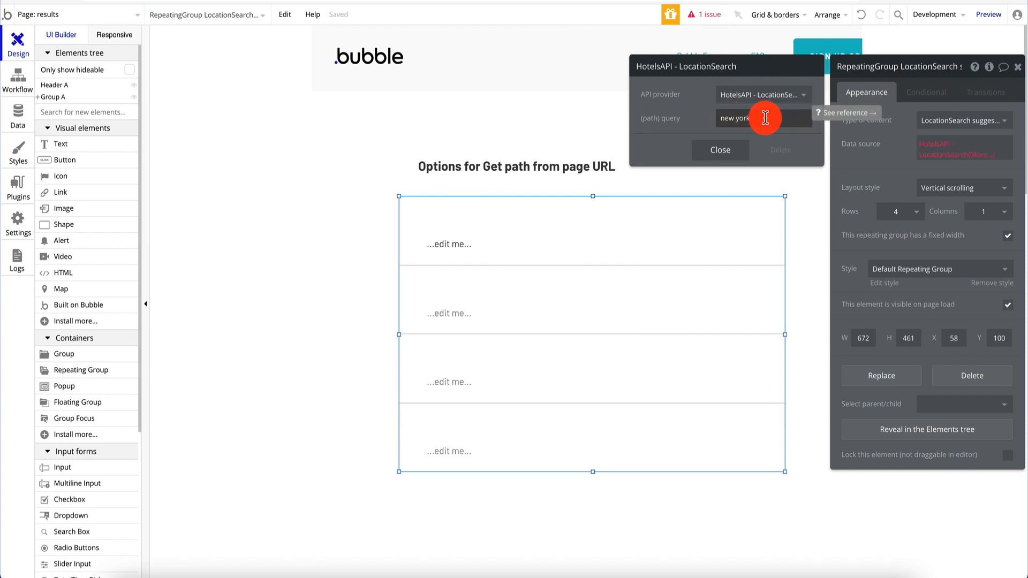
Step: Replace the LocationSearch query value with dynamic data taken from the page URL, using the Path type
{"action": "left_click", "coordinate": [767, 118]}
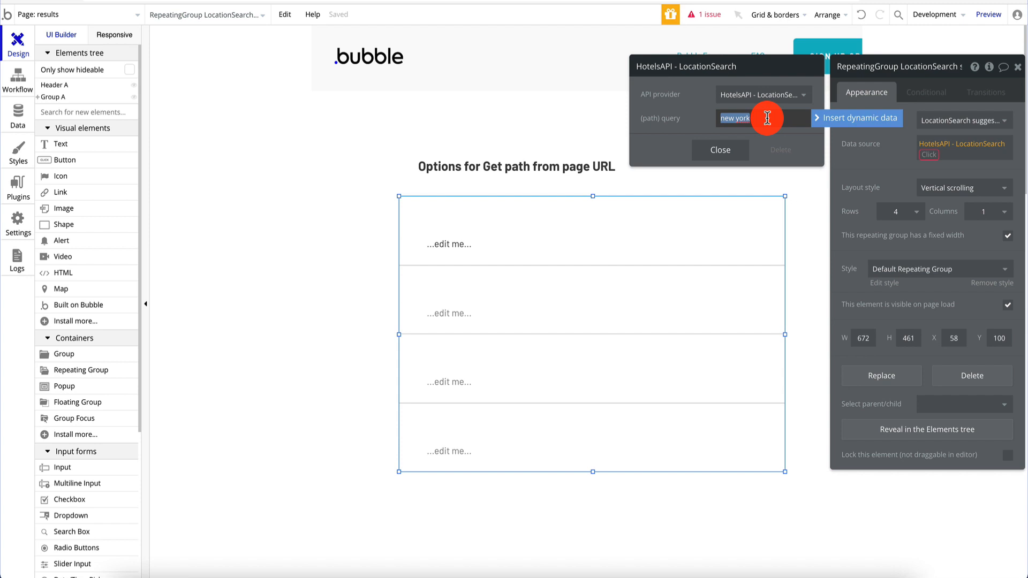
{"action": "left_click", "coordinate": [855, 117]}
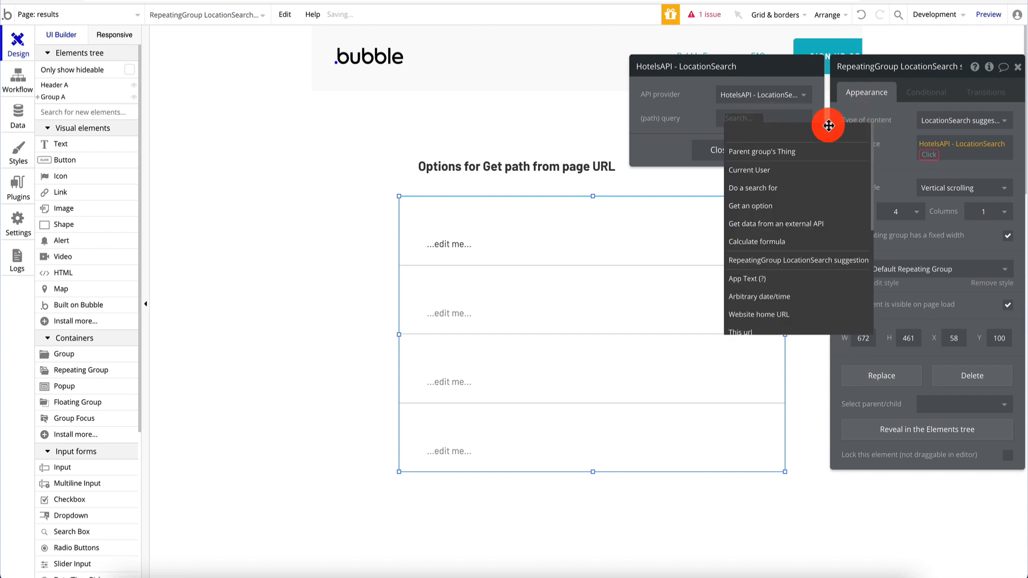
{"action": "scroll", "coordinate": [781, 240], "scroll_direction": "down", "scroll_amount": 5}
{"action": "left_click", "coordinate": [755, 323]}
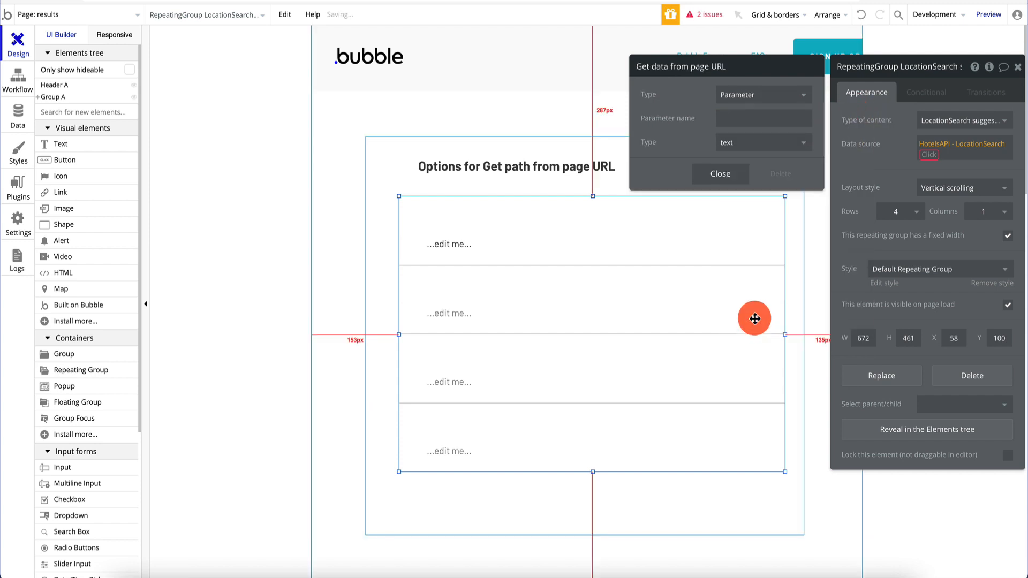
{"action": "left_click", "coordinate": [757, 104]}
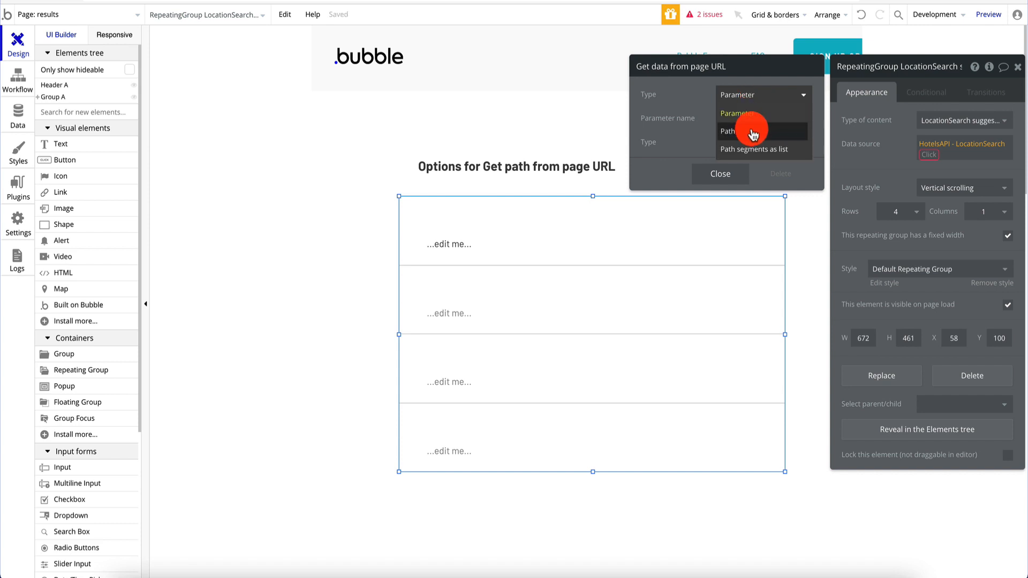
{"action": "left_click", "coordinate": [750, 131]}
{"action": "left_click", "coordinate": [724, 146]}
{"action": "left_click", "coordinate": [593, 211]}
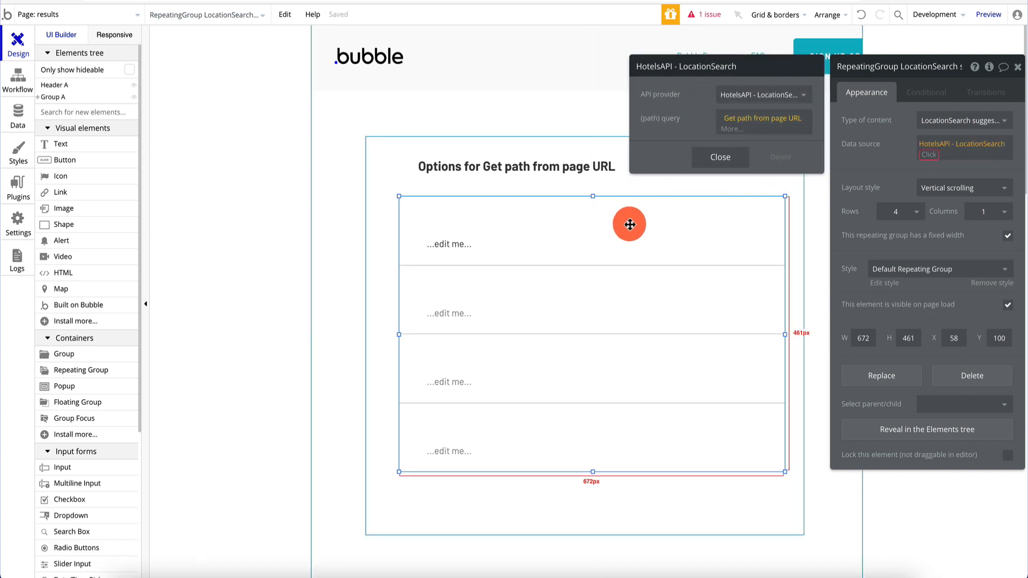
Step: Clear the incomplete HotelsAPI - LocationSearch expression from the repeating group's data source
{"action": "left_click", "coordinate": [464, 253]}
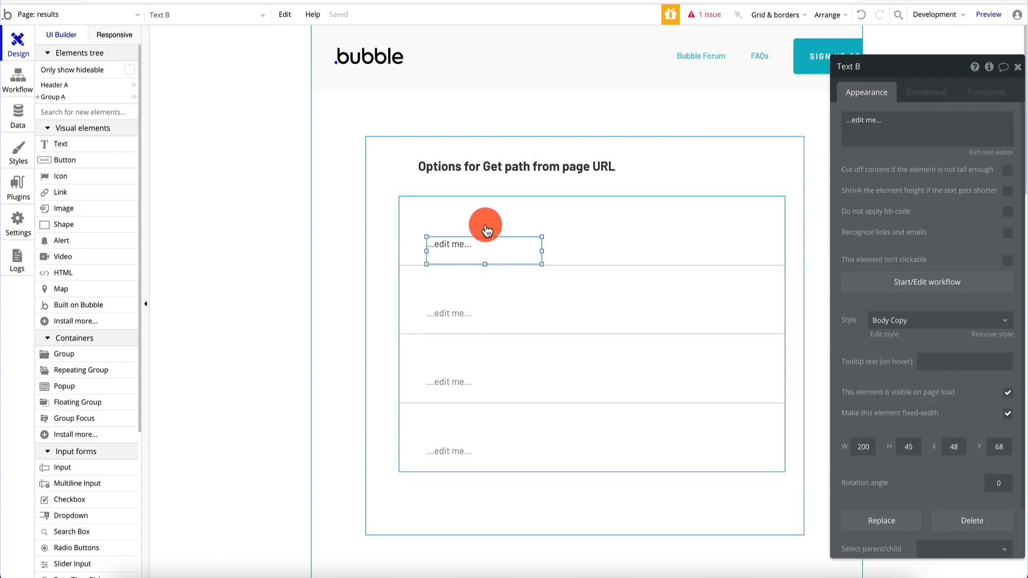
{"action": "left_click", "coordinate": [508, 202]}
{"action": "left_click", "coordinate": [935, 150]}
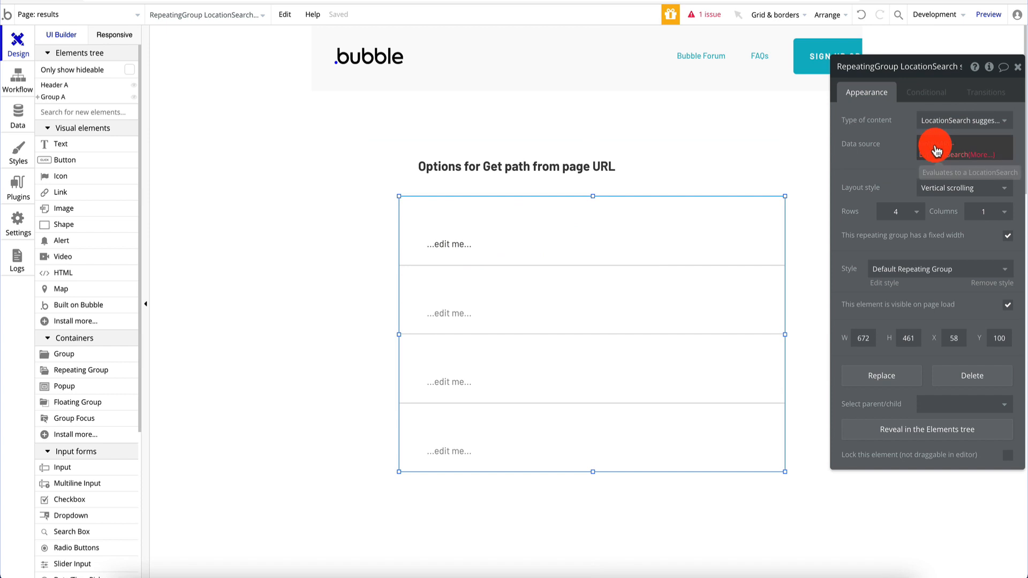
{"action": "right_click", "coordinate": [936, 151]}
{"action": "left_click", "coordinate": [974, 153]}
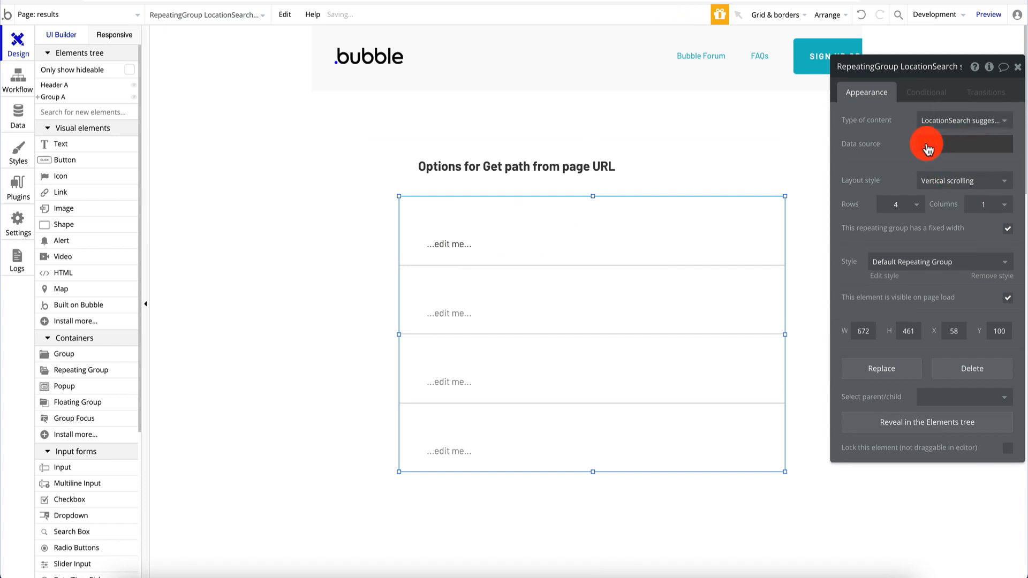
Step: Set the repeating group's data source to external API data, using HotelsAPI - LocationSearch's suggestions
{"action": "left_click", "coordinate": [924, 144]}
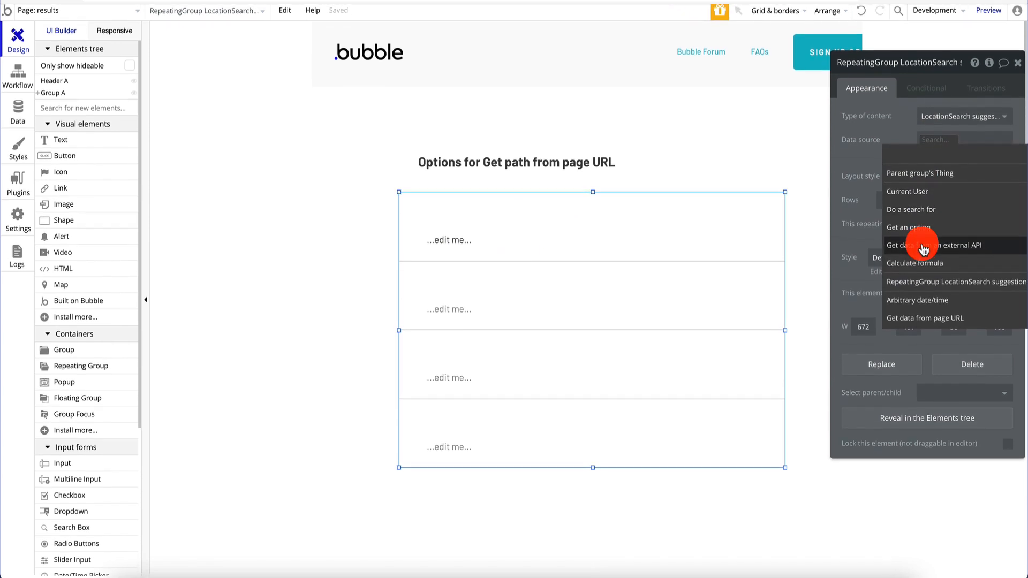
{"action": "left_click", "coordinate": [924, 249]}
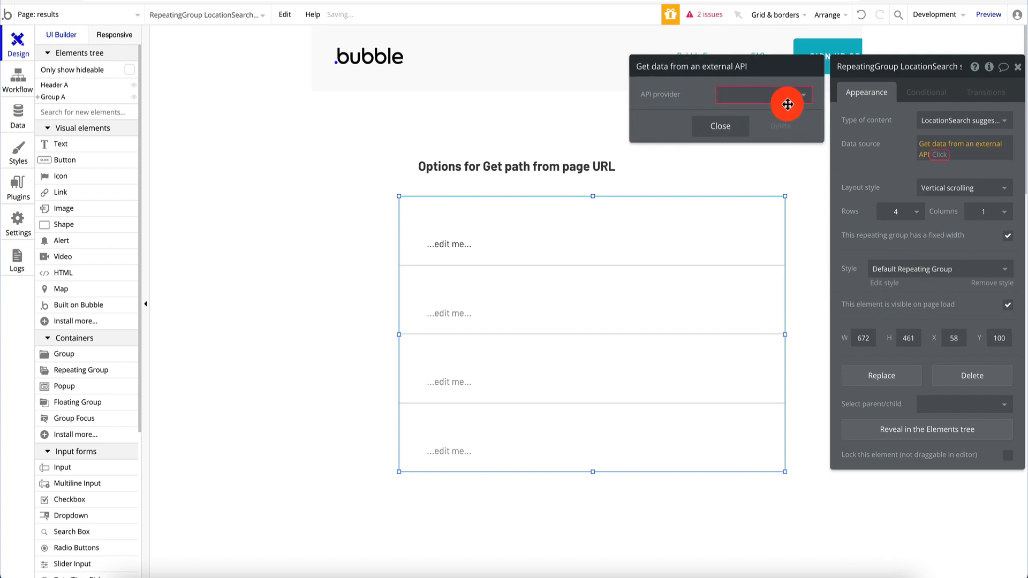
{"action": "left_click", "coordinate": [787, 95]}
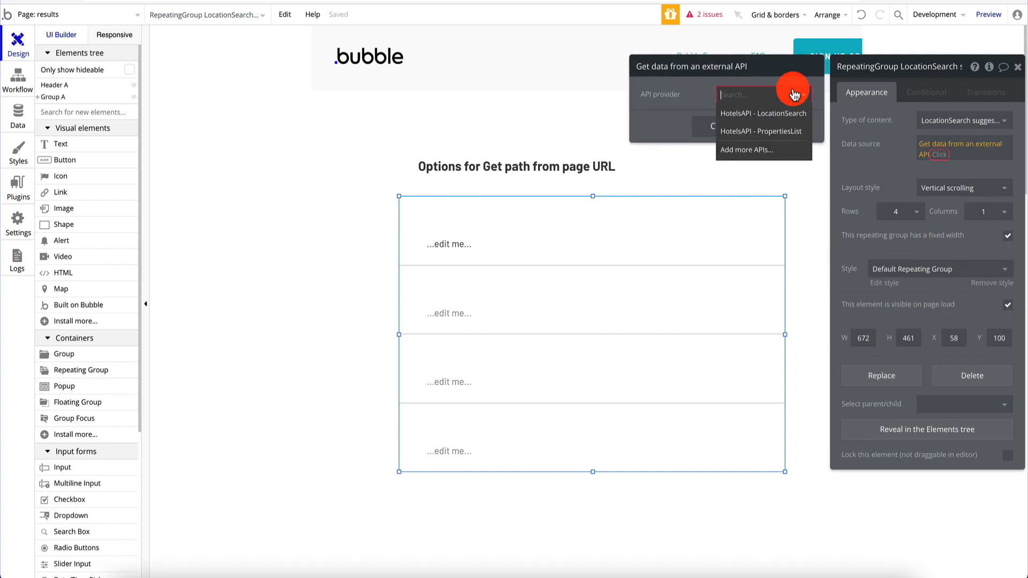
{"action": "left_click", "coordinate": [780, 119]}
{"action": "left_click", "coordinate": [724, 146]}
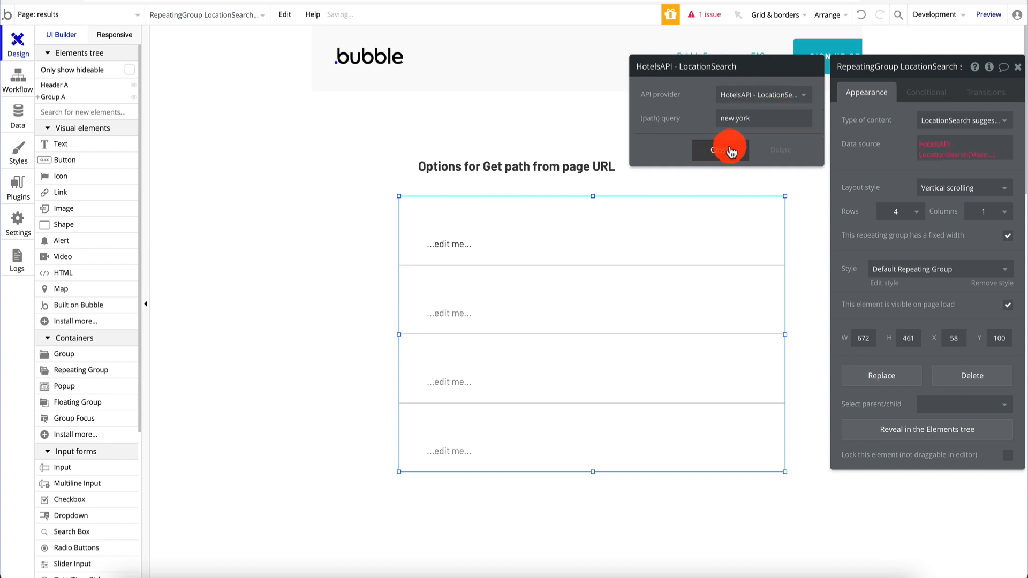
{"action": "left_click", "coordinate": [951, 144]}
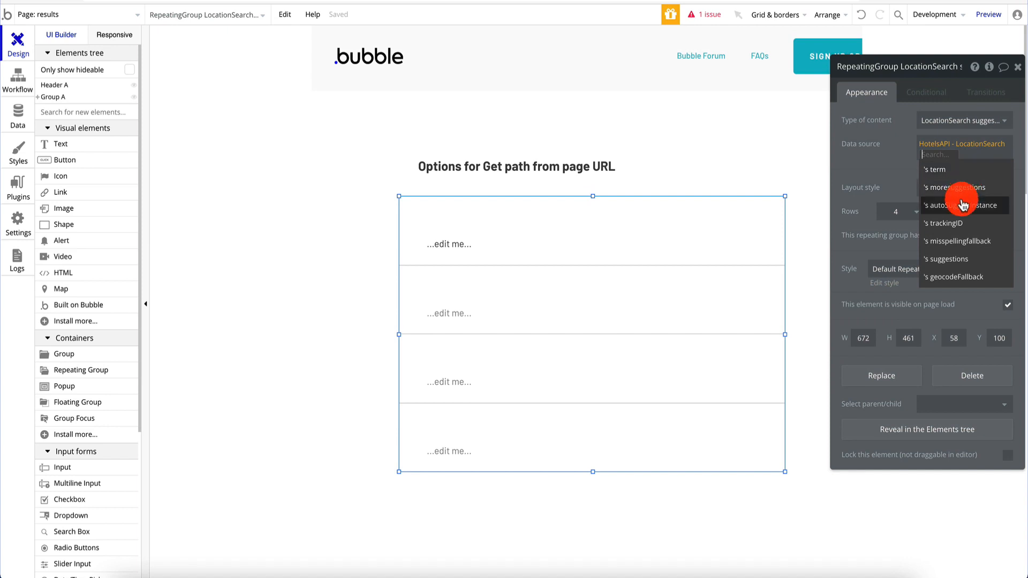
{"action": "left_click", "coordinate": [956, 260]}
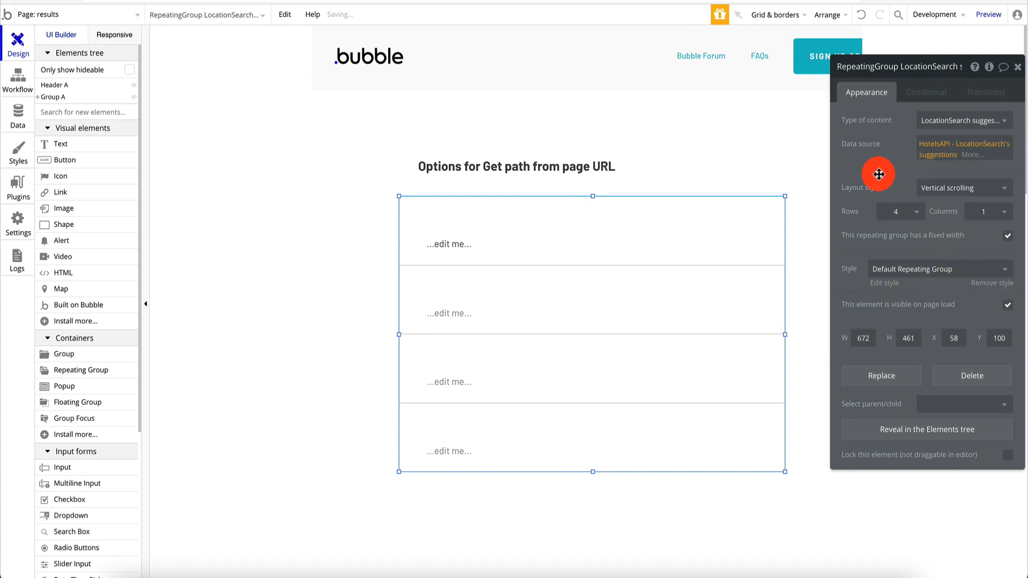
Step: Make the cell text show Current cell's LocationSearch suggestion's entities's name, then widen it to 242 px and move it to X 44, Y 47
{"action": "left_click", "coordinate": [453, 245]}
{"action": "double_click", "coordinate": [468, 245]}
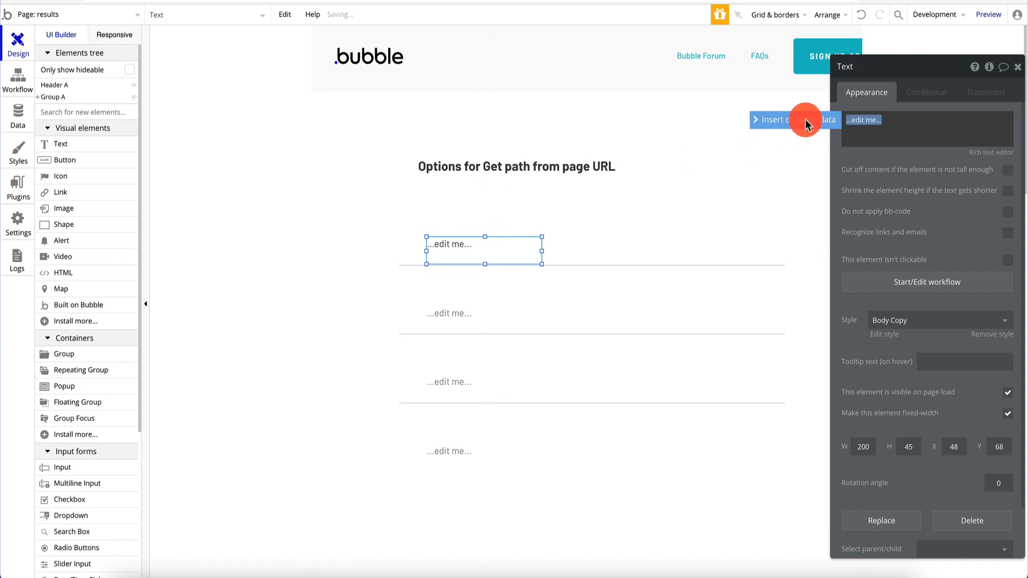
{"action": "left_click", "coordinate": [806, 120]}
{"action": "left_click", "coordinate": [901, 144]}
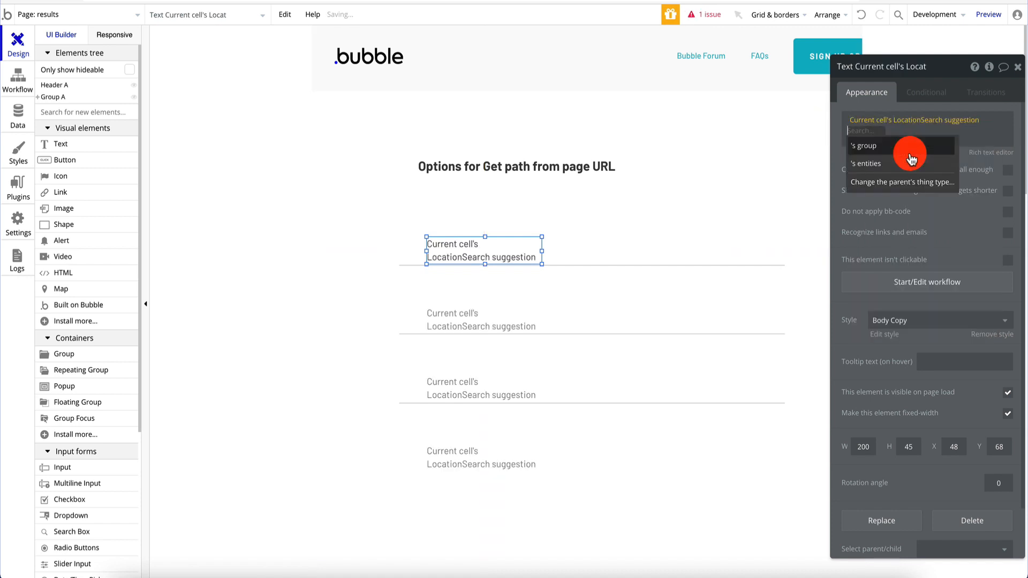
{"action": "left_click", "coordinate": [890, 163]}
{"action": "scroll", "coordinate": [888, 214], "scroll_direction": "down", "scroll_amount": 5}
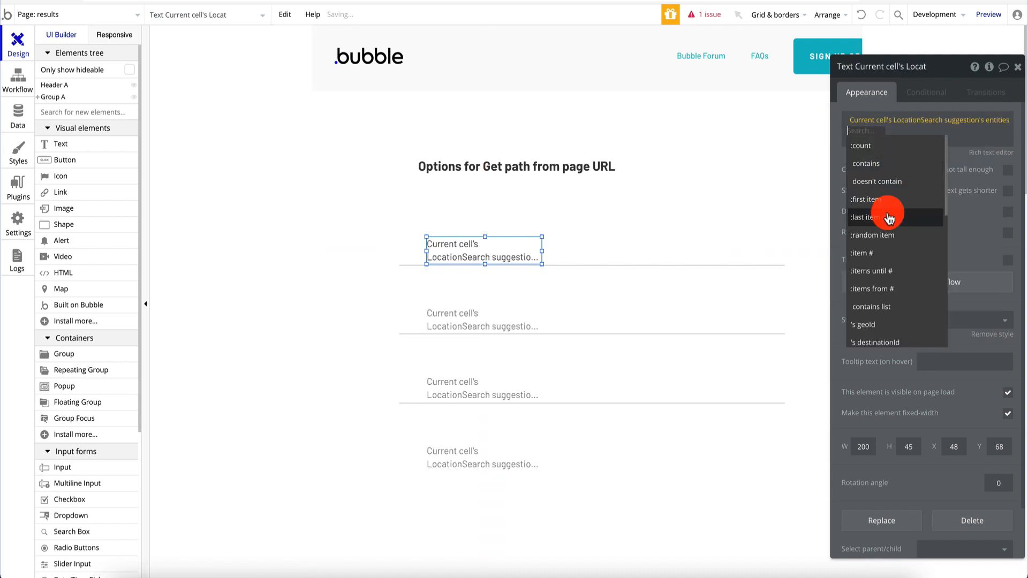
{"action": "scroll", "coordinate": [887, 214], "scroll_direction": "up", "scroll_amount": 1}
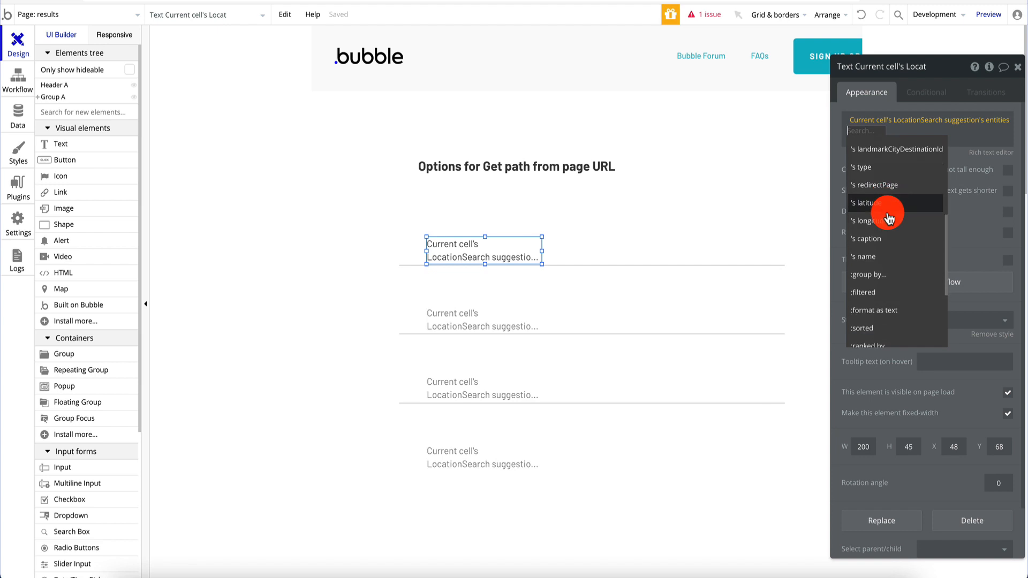
{"action": "left_click", "coordinate": [880, 278]}
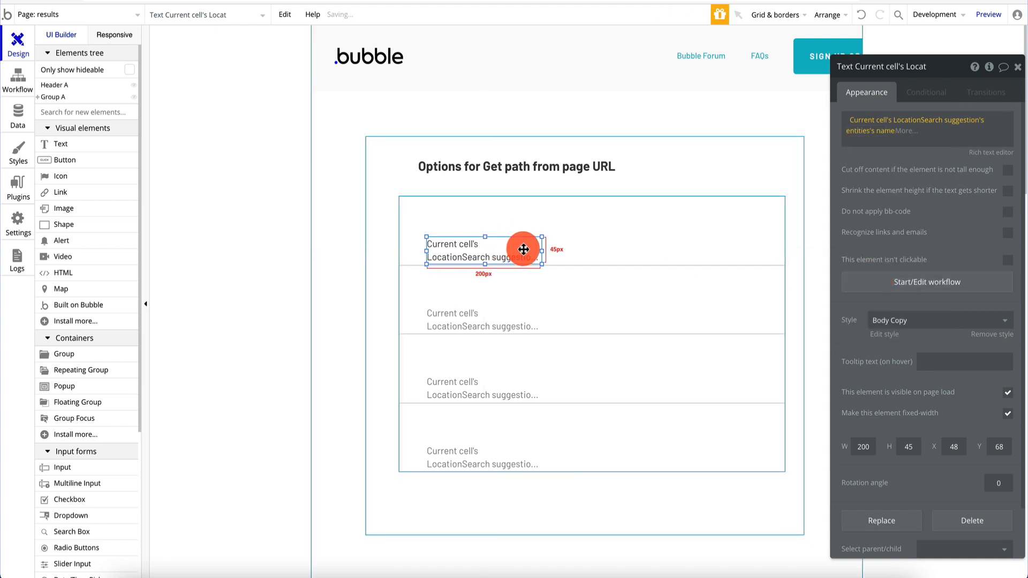
{"action": "left_click_drag", "start_coordinate": [541, 252], "coordinate": [499, 236]}
{"action": "left_click", "coordinate": [611, 233]}
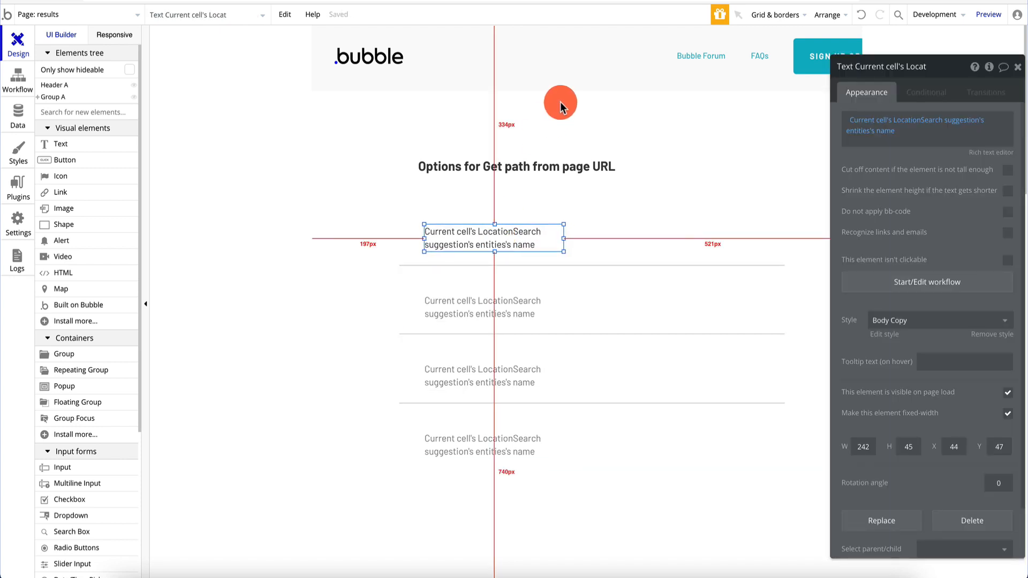
Step: Preview the app from the index page and submit the destination "new york"
{"action": "left_click", "coordinate": [67, 15]}
{"action": "left_click", "coordinate": [60, 55]}
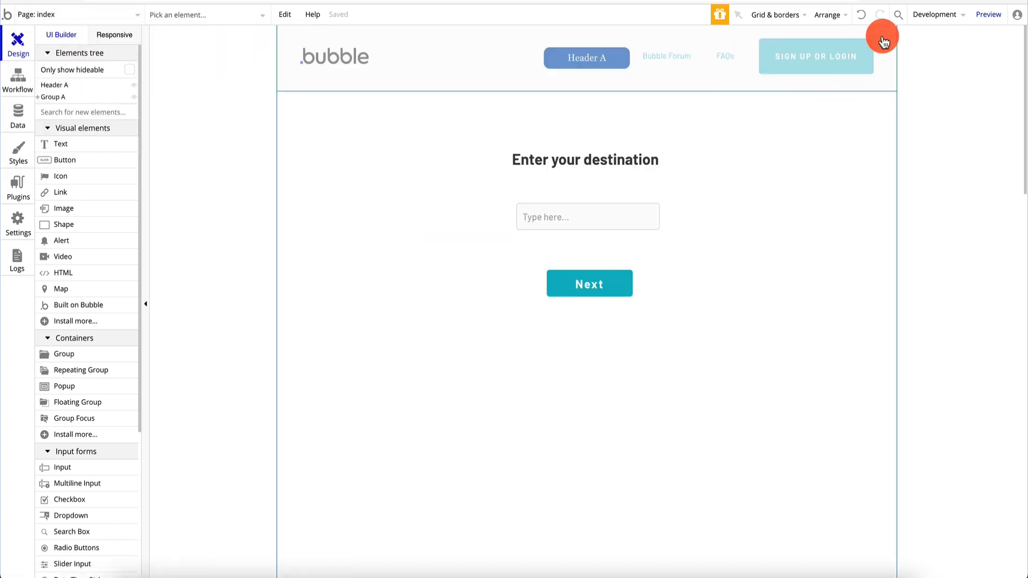
{"action": "left_click", "coordinate": [987, 14]}
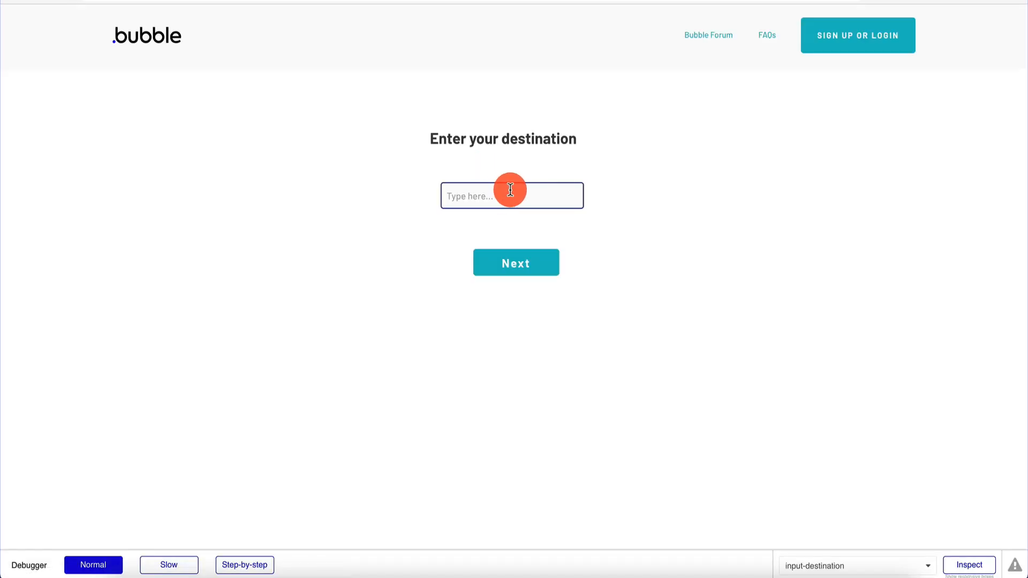
{"action": "type", "text": "new york"}
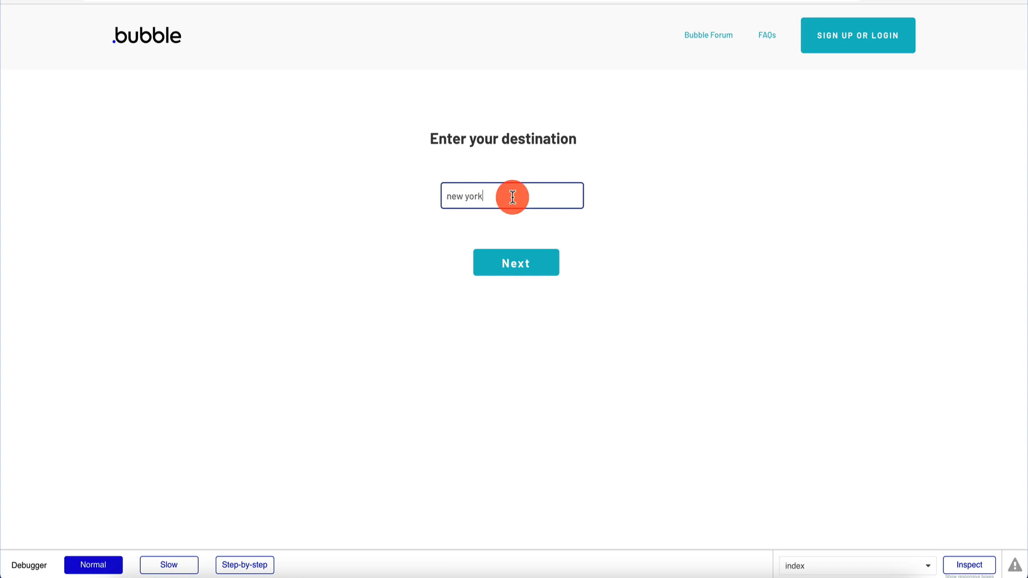
{"action": "left_click", "coordinate": [528, 270]}
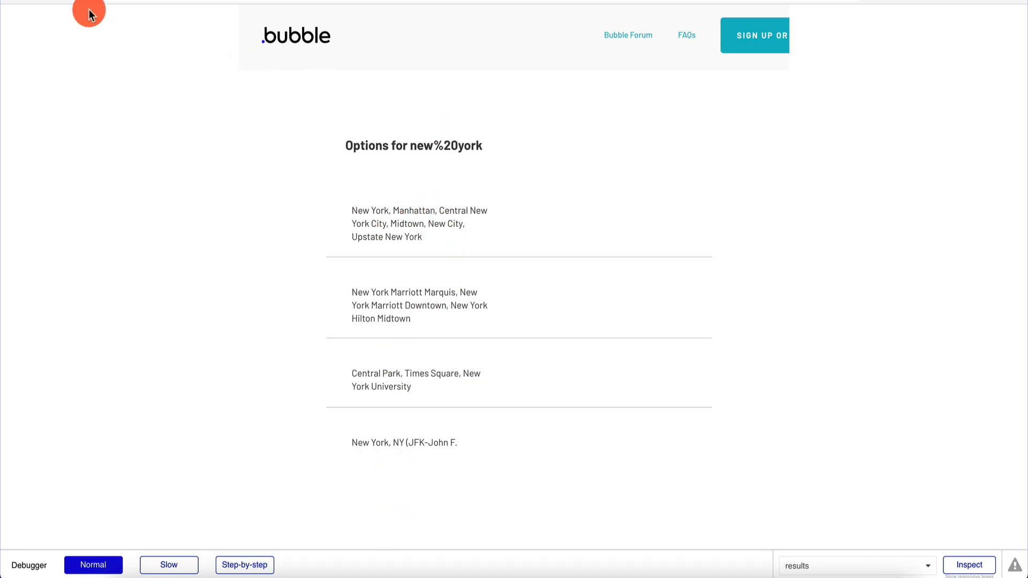
Step: Return to the editor, preview the index page again and submit the destination "miami"
{"action": "key", "text": "ctrl+Tab"}
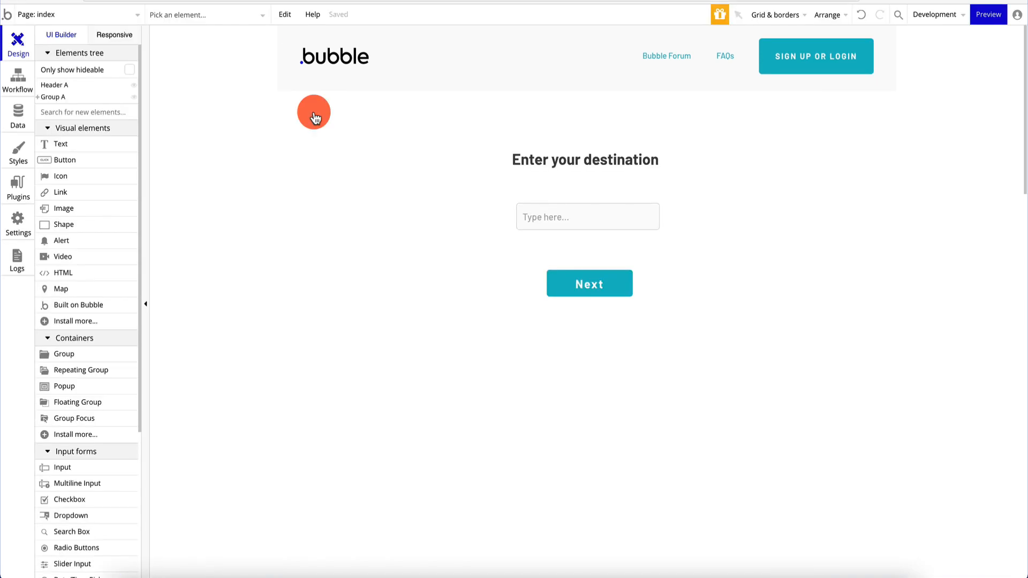
{"action": "left_click", "coordinate": [991, 16]}
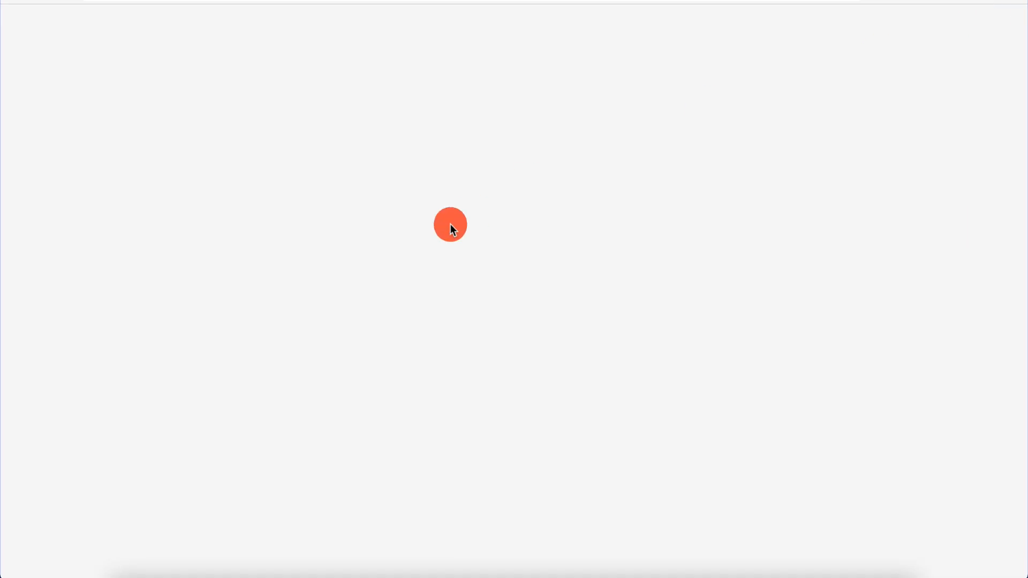
{"action": "left_click", "coordinate": [492, 198]}
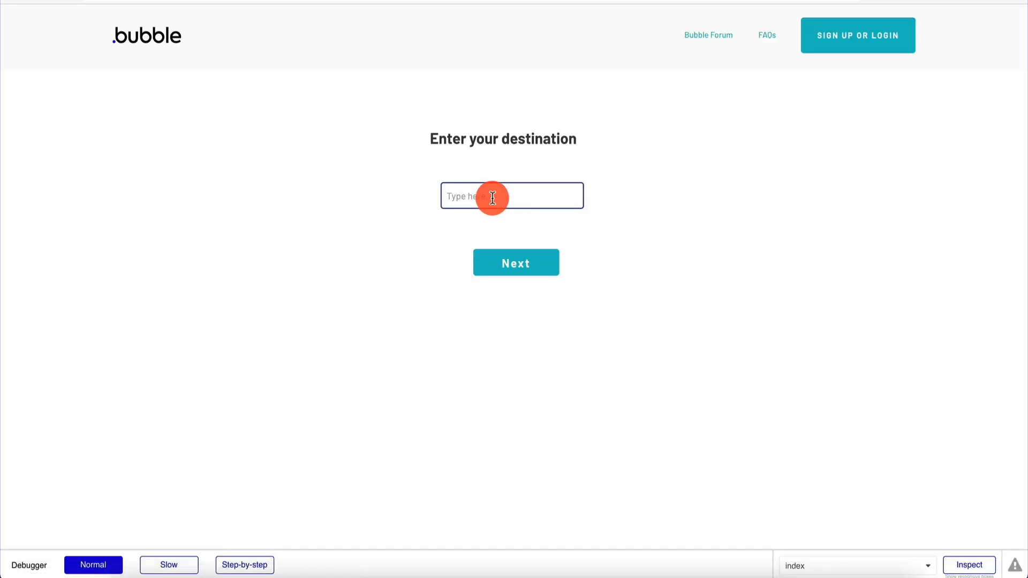
{"action": "type", "text": "miami"}
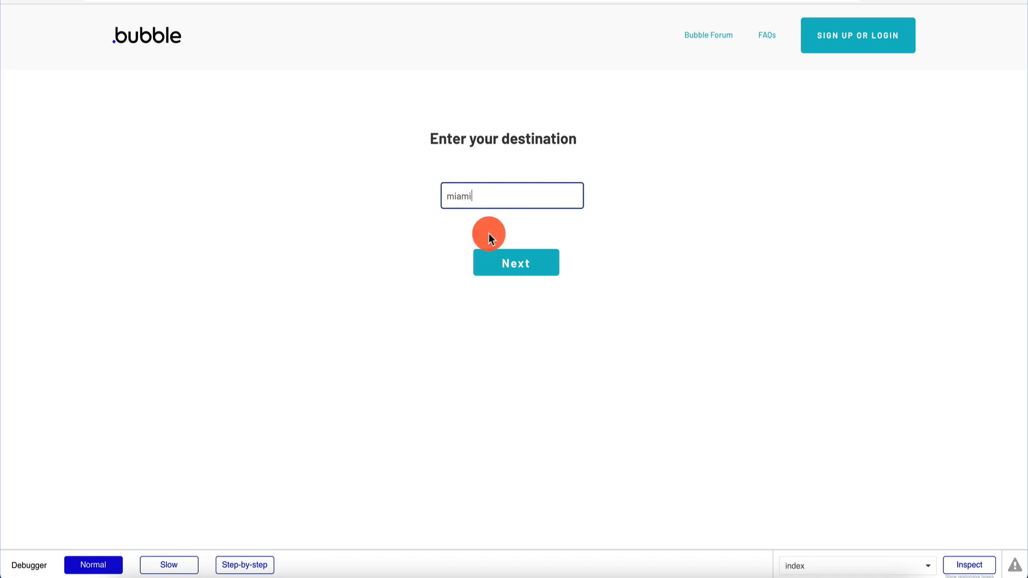
{"action": "left_click", "coordinate": [507, 259]}
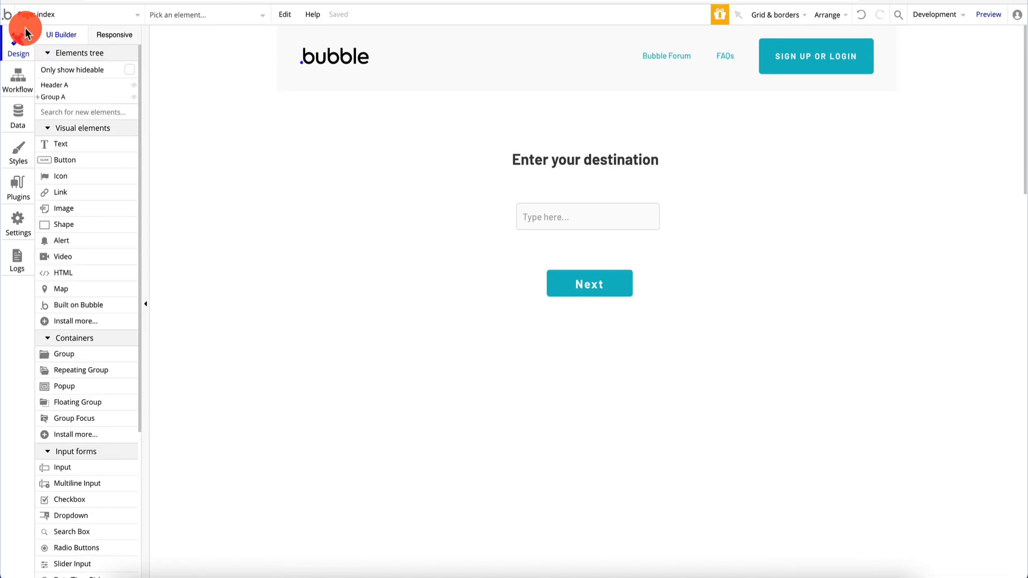
Step: On the results page, replace the LocationSearch query in the repeating group's data source with data from the page URL, using the Path type
{"action": "left_click", "coordinate": [99, 18]}
{"action": "left_click", "coordinate": [230, 54]}
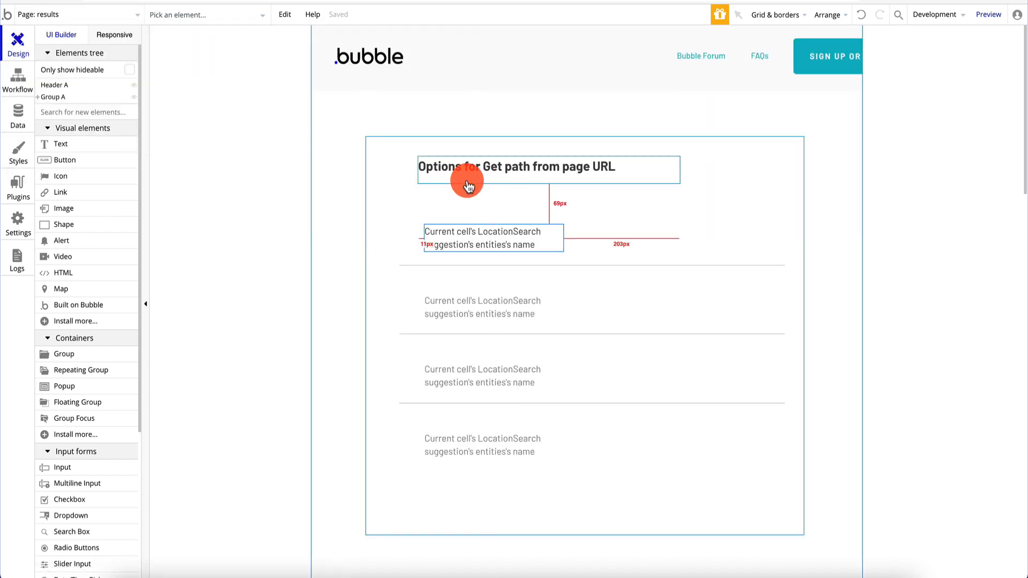
{"action": "left_click", "coordinate": [393, 199]}
{"action": "left_click", "coordinate": [437, 208]}
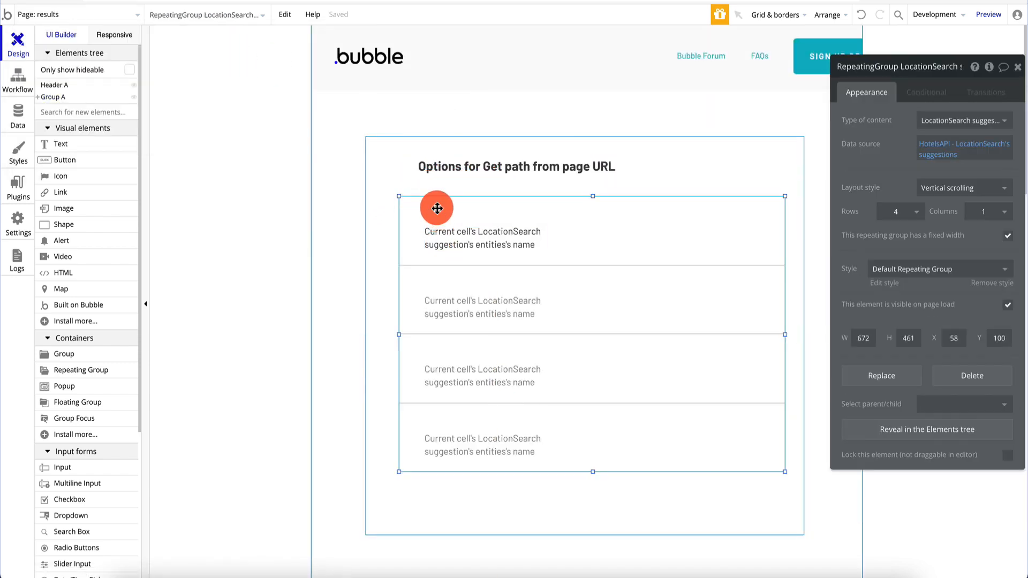
{"action": "left_click", "coordinate": [931, 149]}
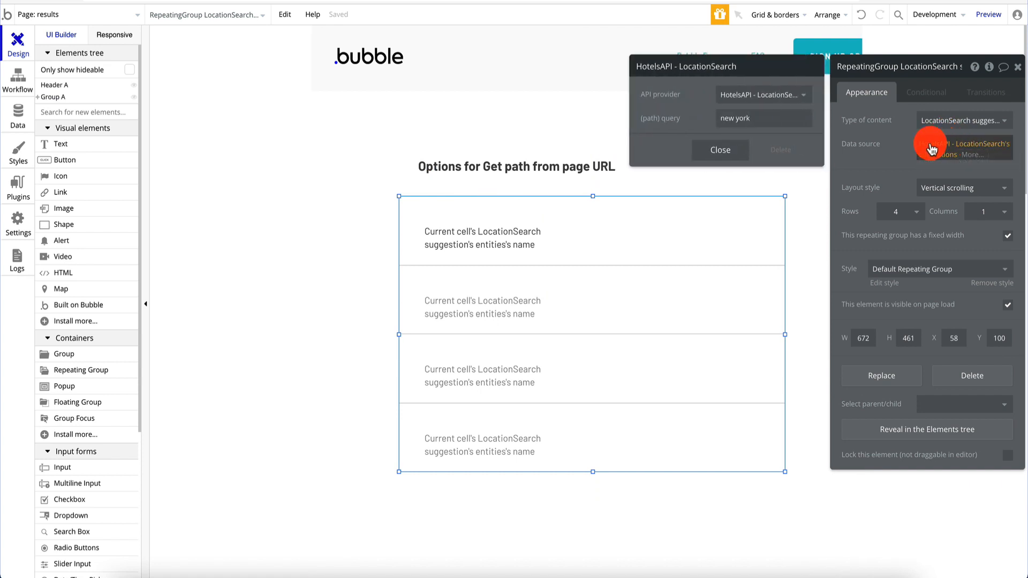
{"action": "left_click", "coordinate": [783, 123]}
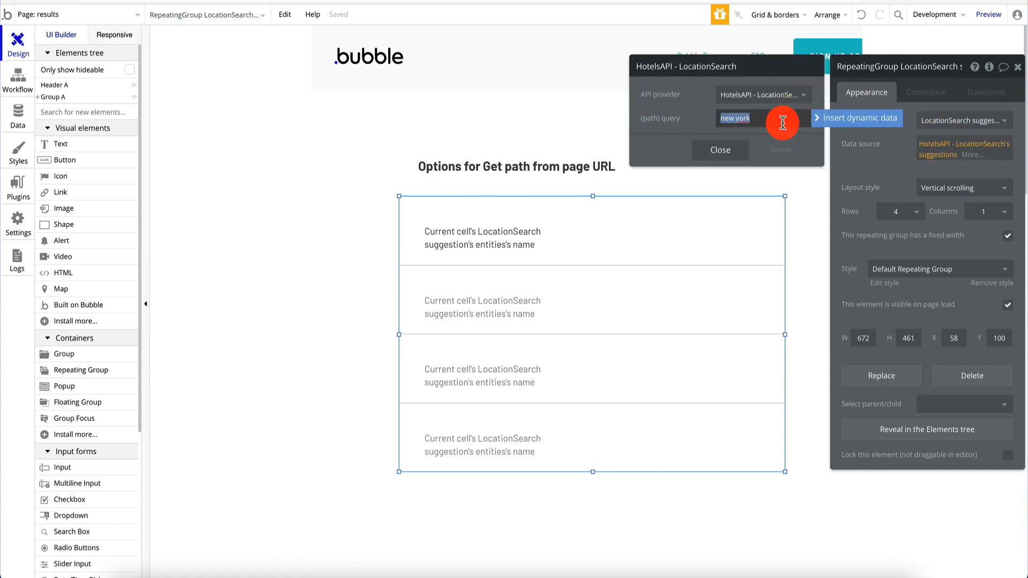
{"action": "left_click", "coordinate": [836, 122]}
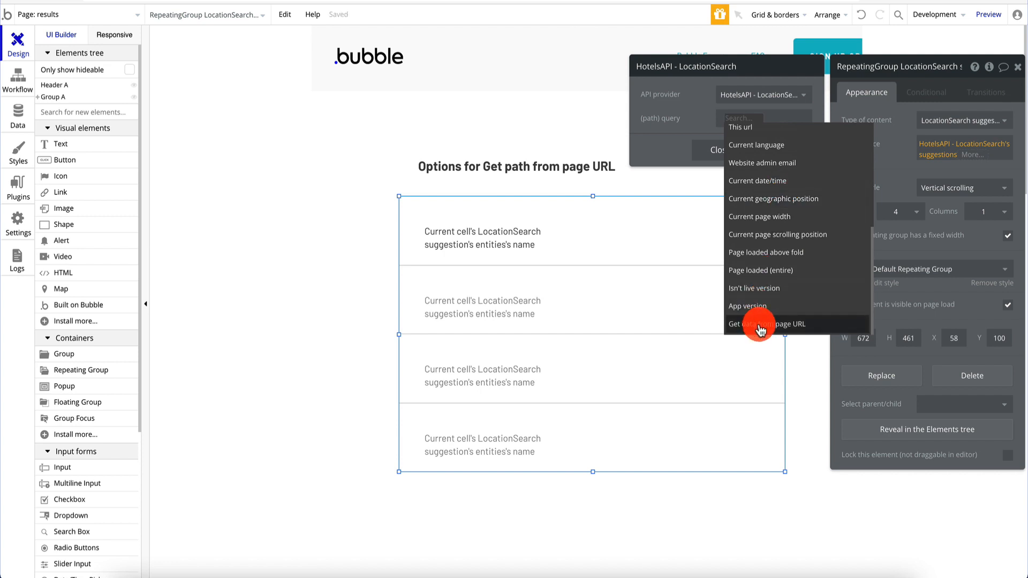
{"action": "left_click", "coordinate": [760, 323]}
{"action": "left_click", "coordinate": [748, 104]}
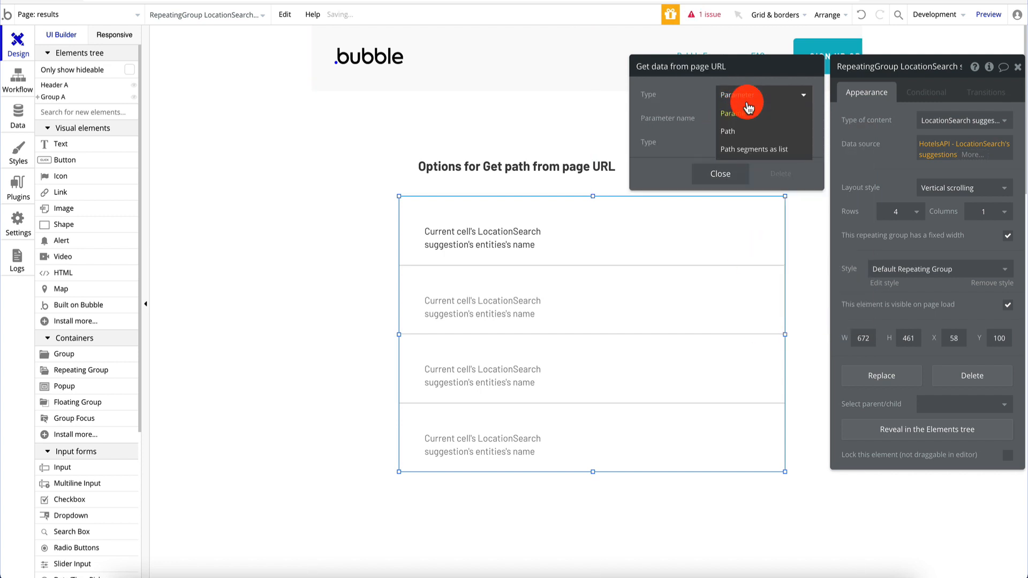
{"action": "left_click", "coordinate": [734, 133]}
{"action": "left_click", "coordinate": [726, 150]}
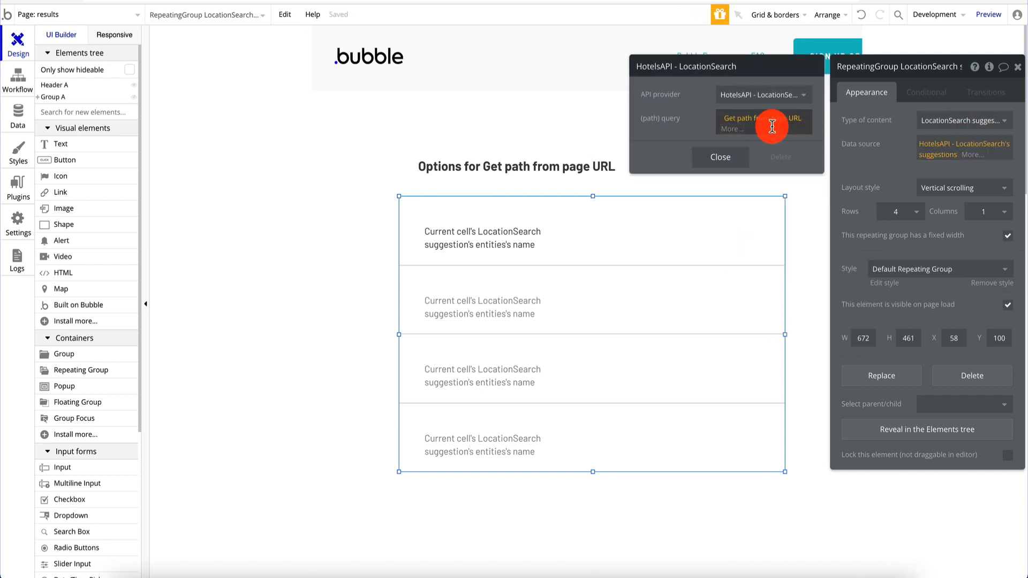
{"action": "left_click", "coordinate": [1019, 70]}
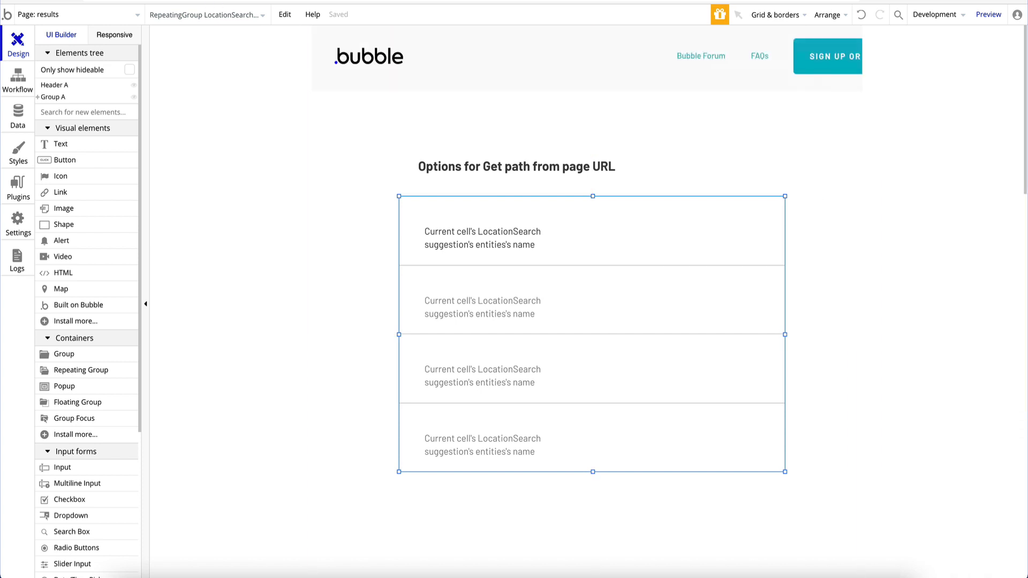
Step: Switch to the index page, preview the app and submit the destination "miami"
{"action": "left_click", "coordinate": [64, 13]}
{"action": "left_click", "coordinate": [57, 54]}
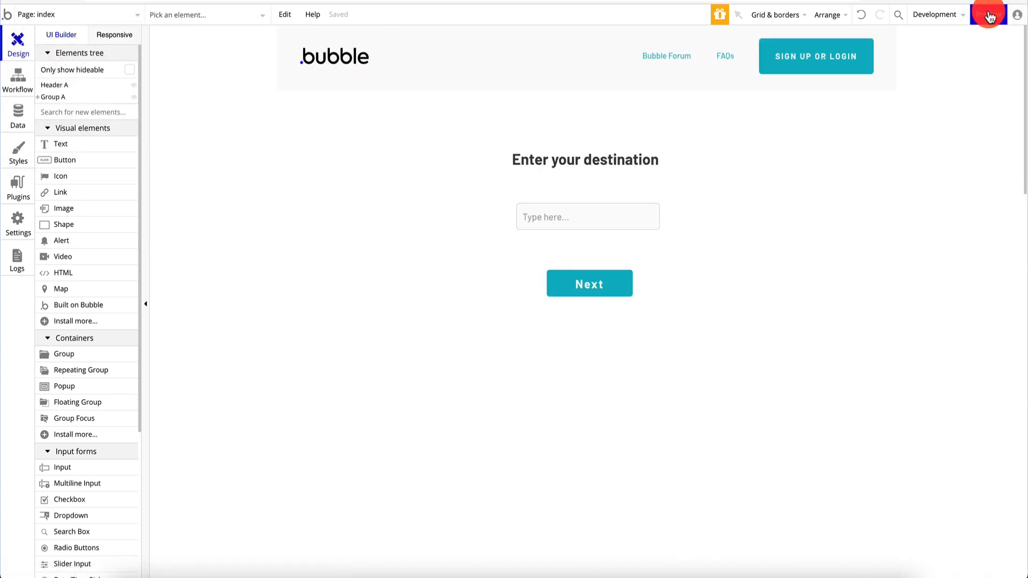
{"action": "left_click", "coordinate": [990, 15]}
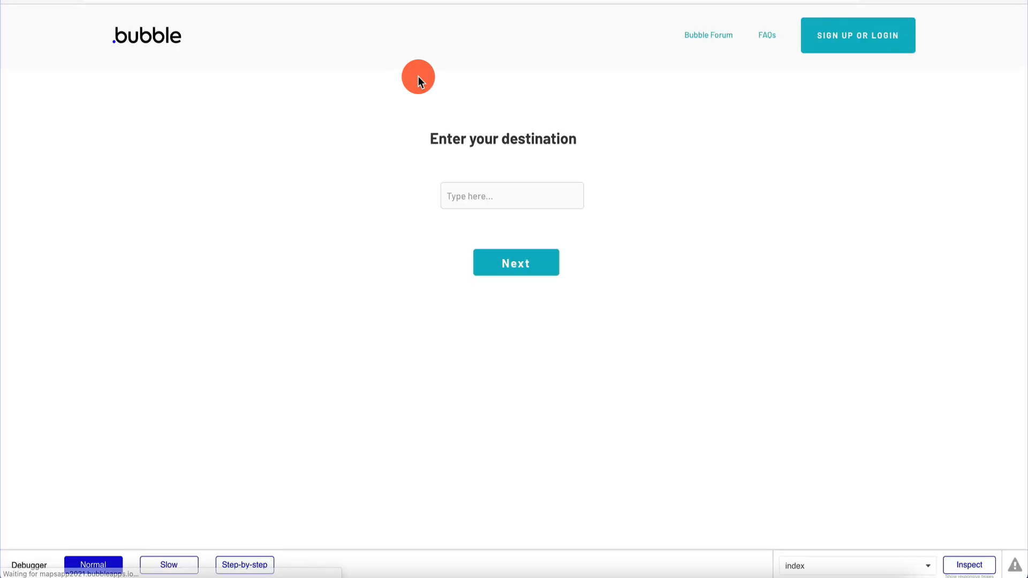
{"action": "left_click", "coordinate": [517, 197]}
{"action": "type", "text": "miami"}
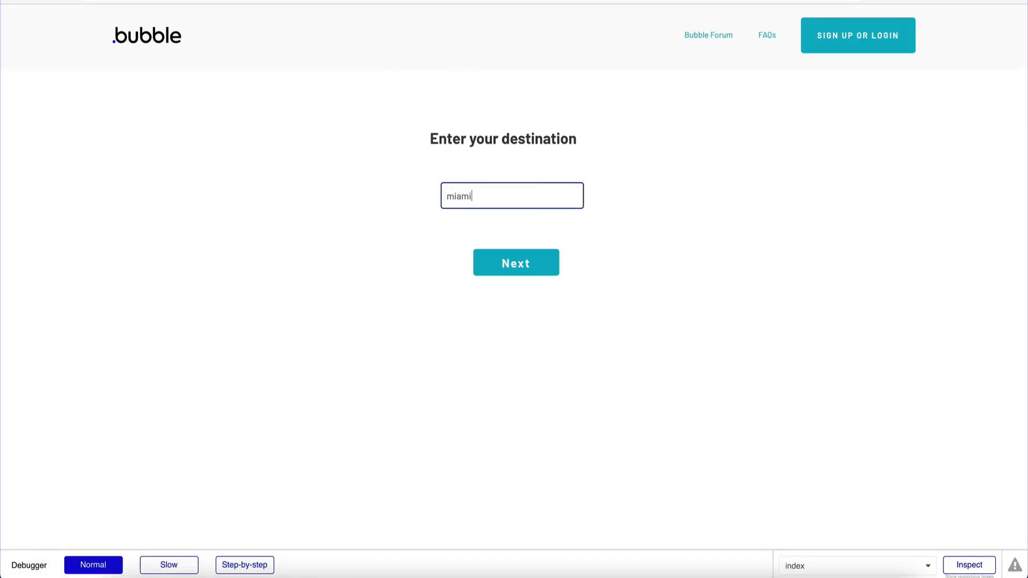
{"action": "left_click", "coordinate": [541, 268]}
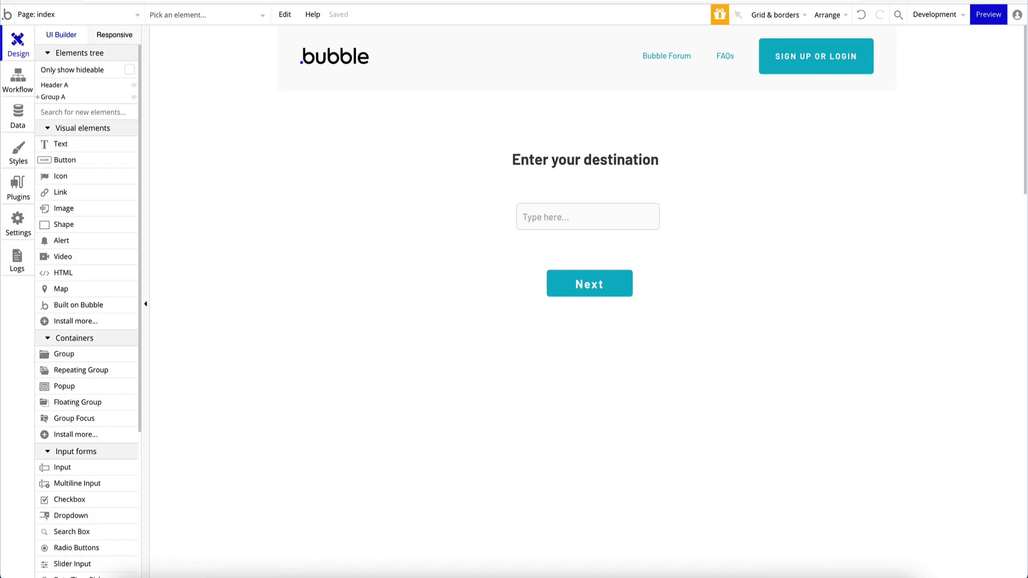
Step: On the results page, add a button at X 398, Y 47 in the repeating group's first cell and label it "Show Hotels"
{"action": "left_click", "coordinate": [52, 16]}
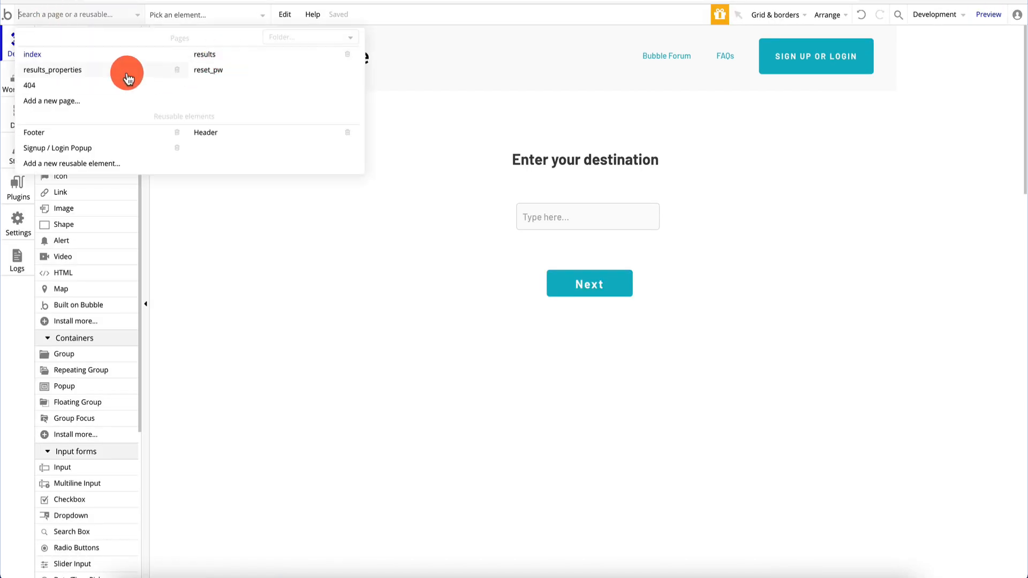
{"action": "left_click", "coordinate": [223, 56]}
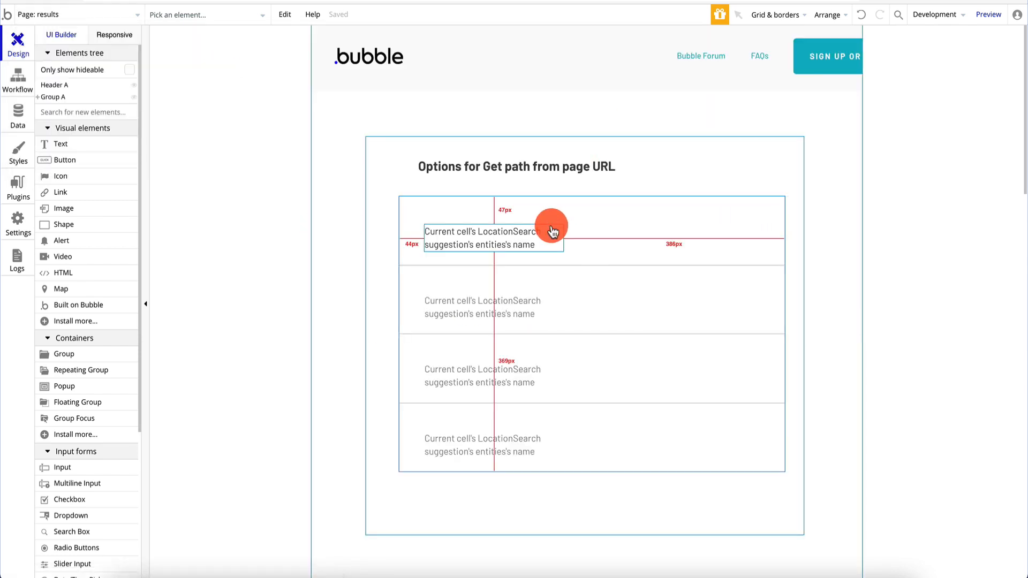
{"action": "left_click", "coordinate": [96, 160]}
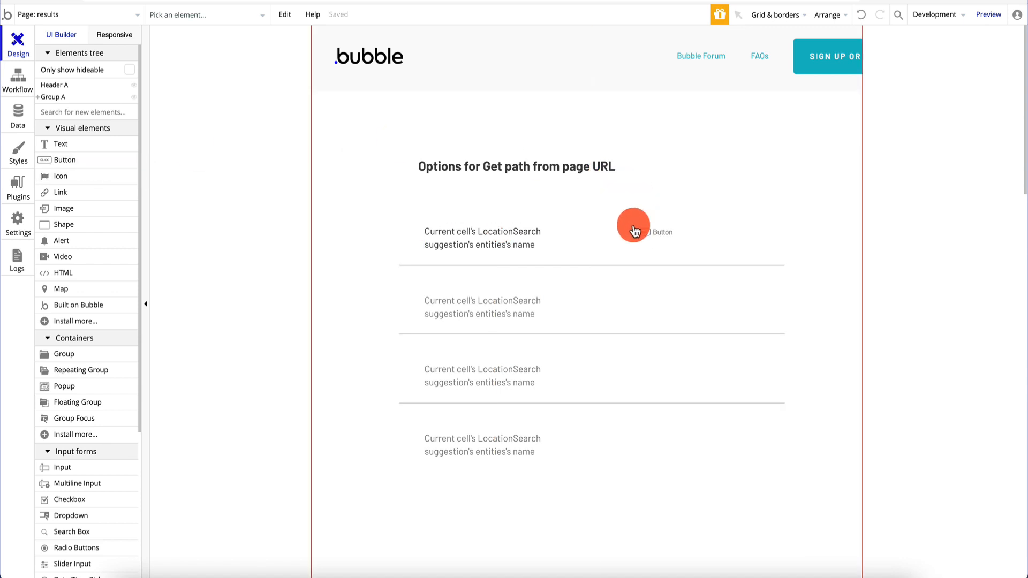
{"action": "left_click", "coordinate": [634, 232]}
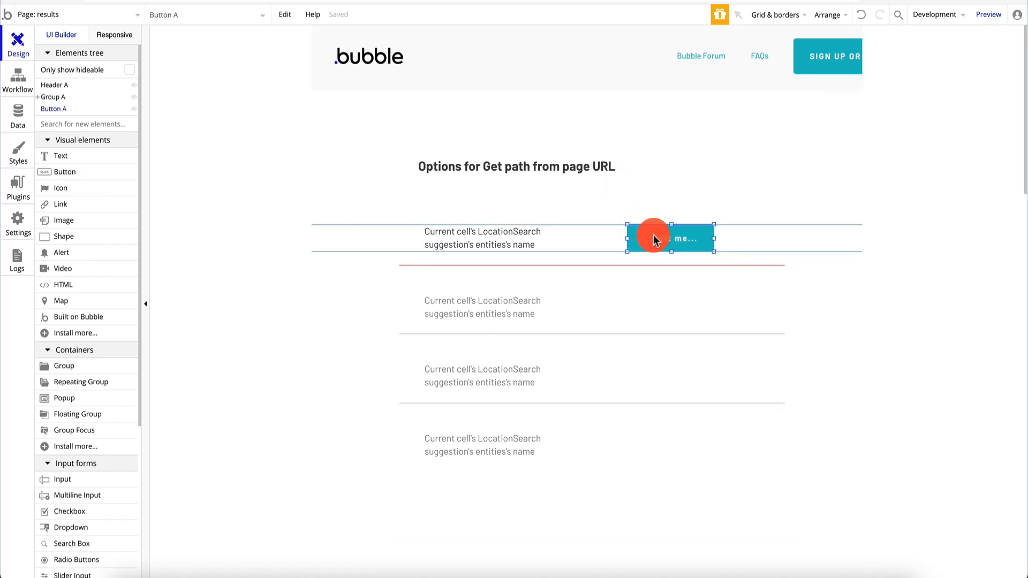
{"action": "double_click", "coordinate": [656, 239]}
{"action": "triple_click", "coordinate": [903, 116]}
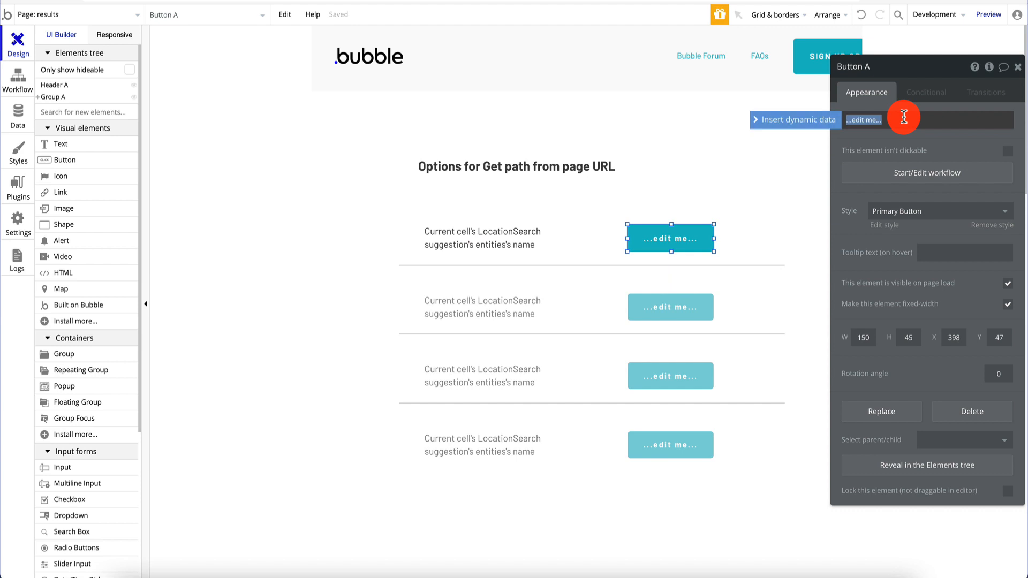
{"action": "type", "text": "Show Hotels"}
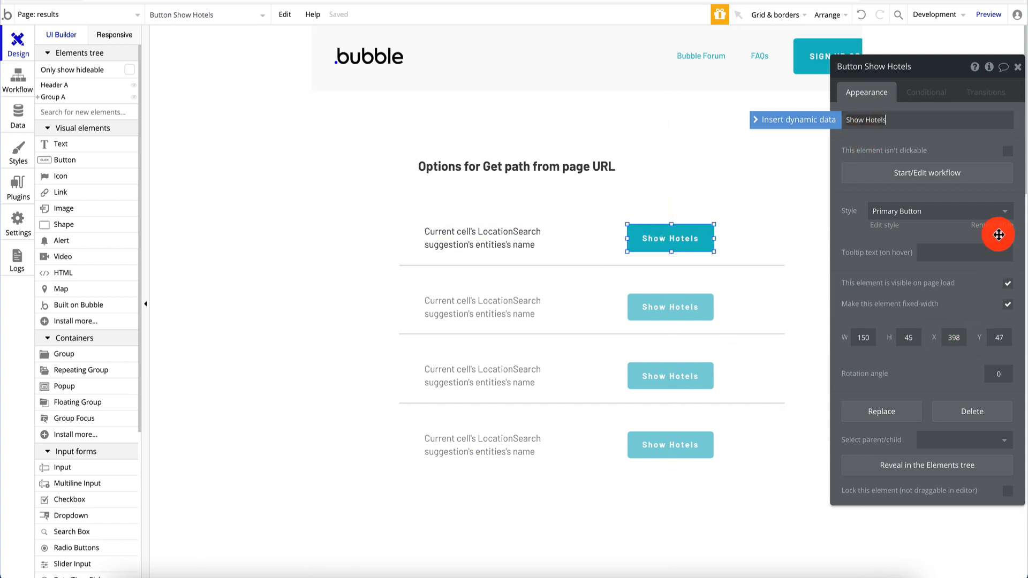
Step: Remove the Primary Button style from the Show Hotels button, set its font size to 18 and nudge it slightly to the right
{"action": "left_click", "coordinate": [1002, 230]}
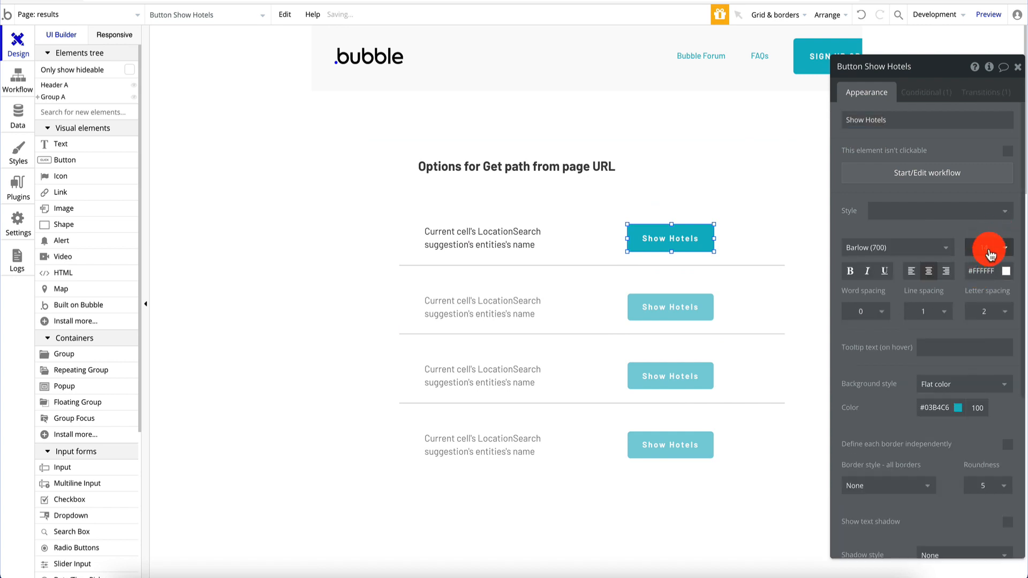
{"action": "left_click", "coordinate": [988, 249]}
{"action": "type", "text": "18"}
{"action": "key", "text": "Return"}
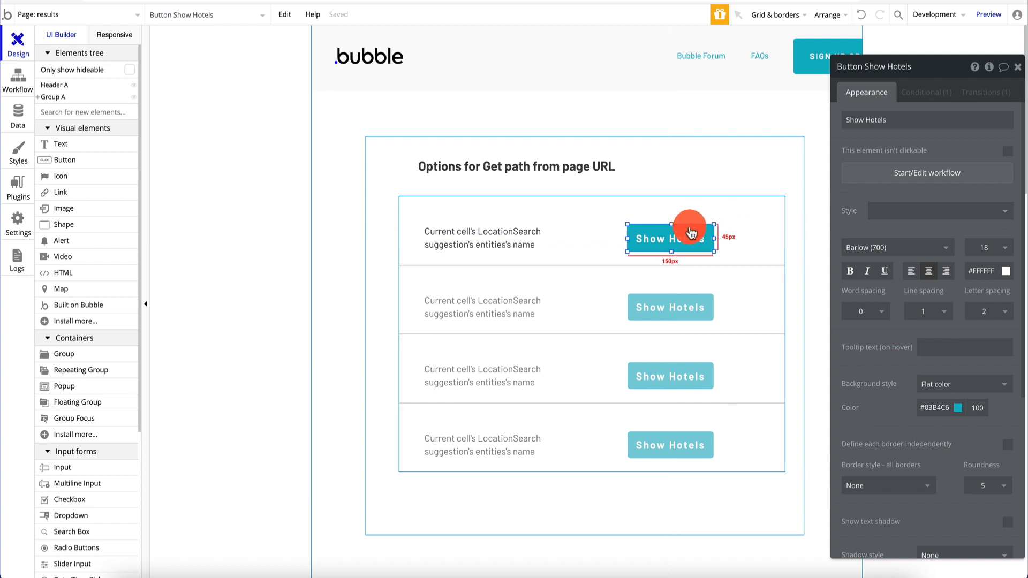
{"action": "left_click_drag", "start_coordinate": [684, 228], "coordinate": [687, 233]}
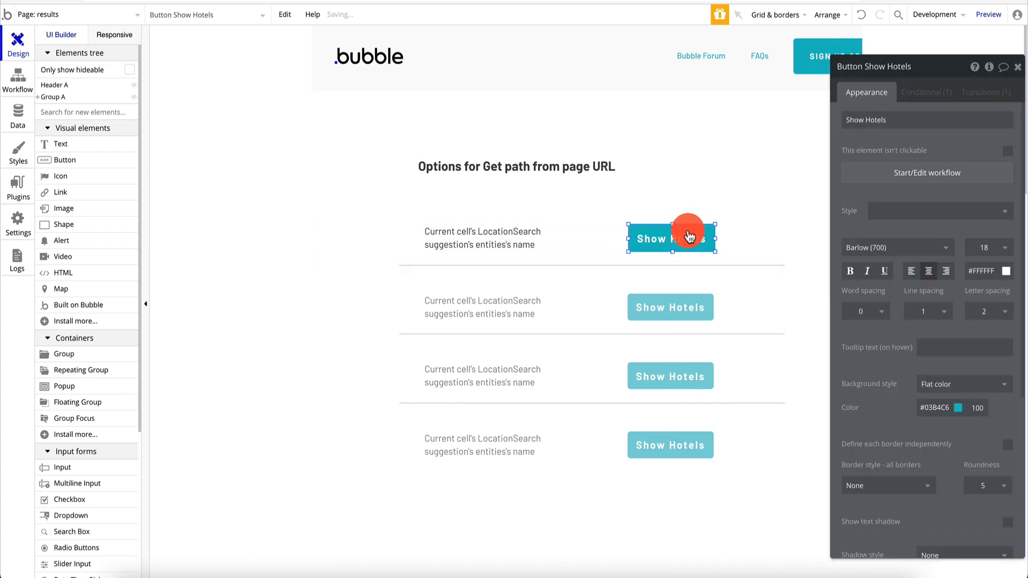
{"action": "left_click", "coordinate": [502, 243]}
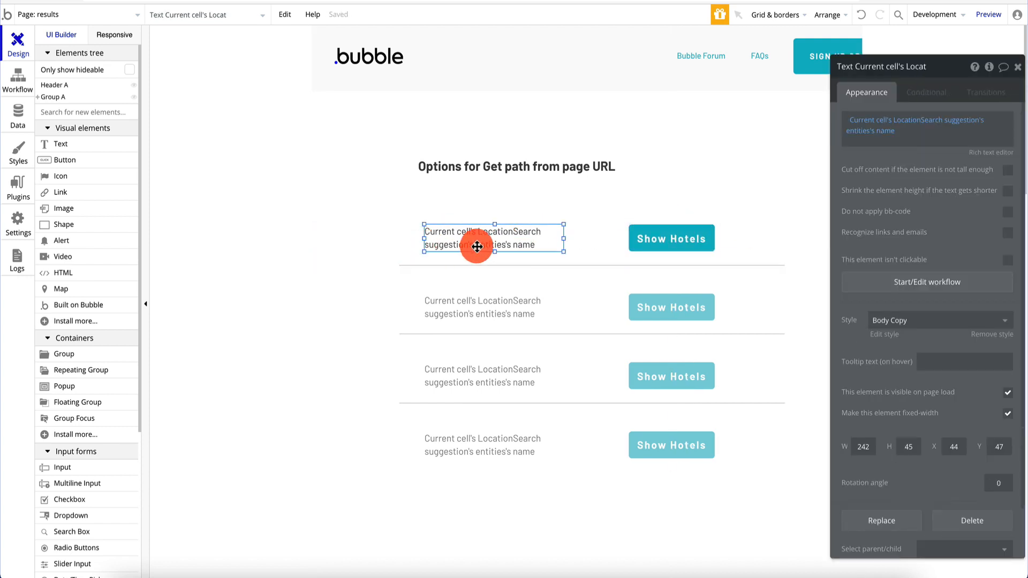
{"action": "left_click", "coordinate": [676, 239]}
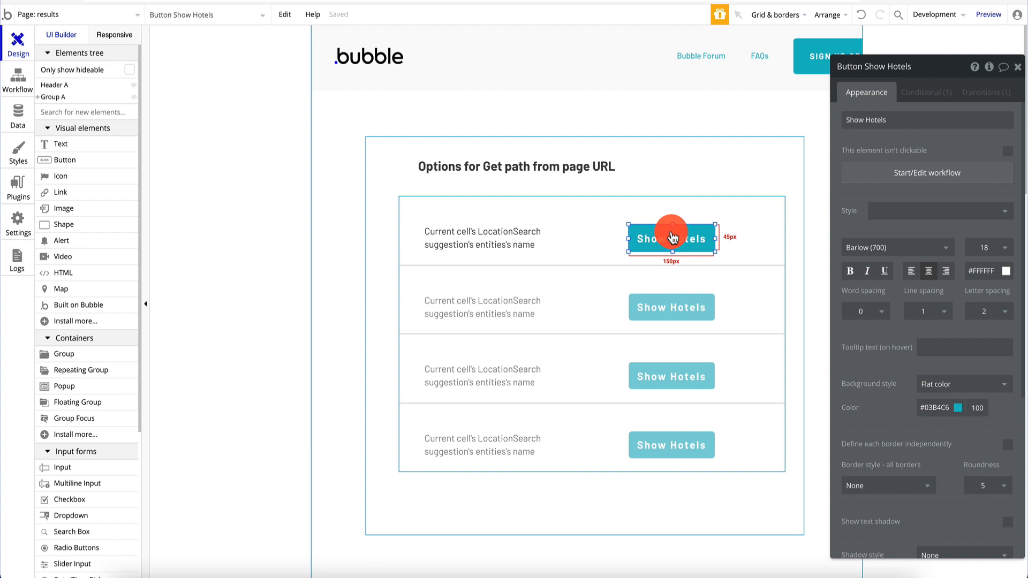
{"action": "left_click", "coordinate": [437, 235]}
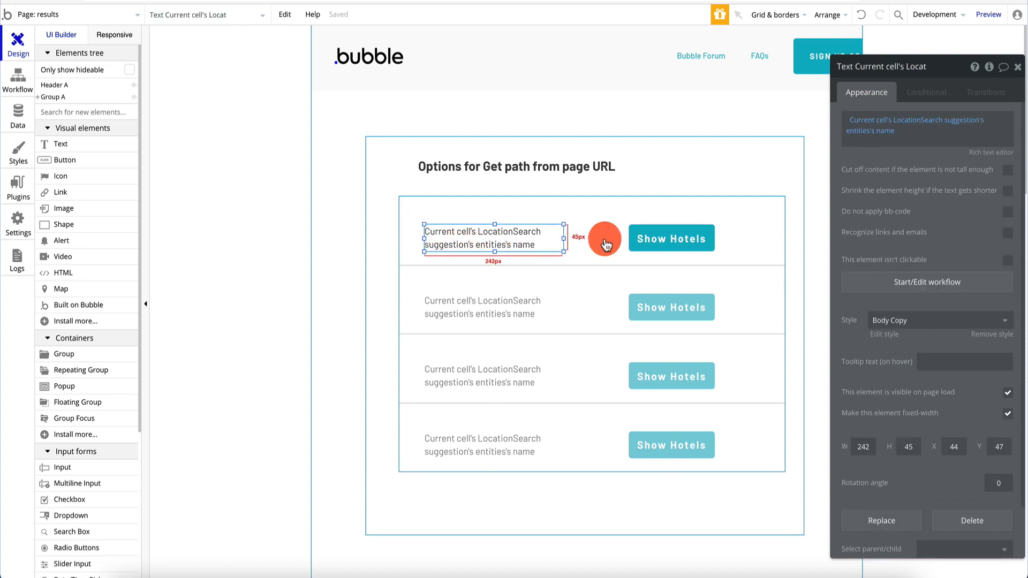
Step: Create a workflow for the Show Hotels button with a Go to page action whose destination is results_properties
{"action": "left_click", "coordinate": [676, 244]}
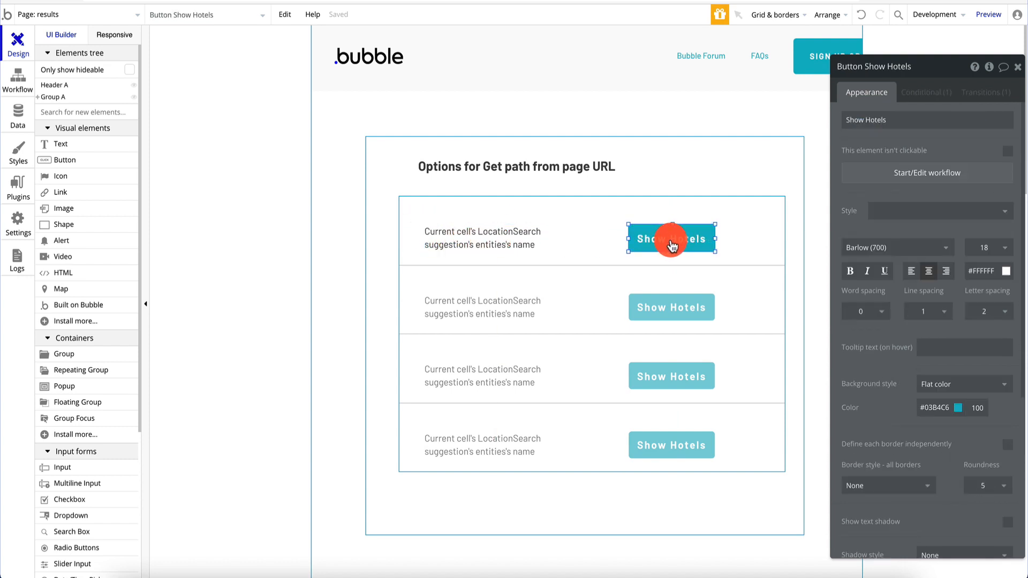
{"action": "left_click", "coordinate": [927, 177]}
{"action": "left_click", "coordinate": [121, 116]}
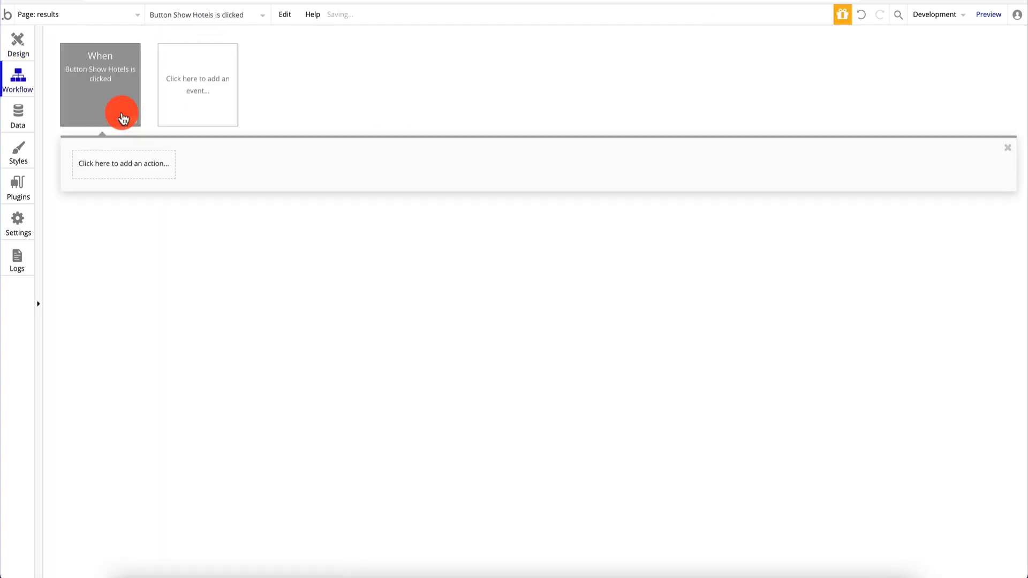
{"action": "left_click", "coordinate": [106, 159]}
{"action": "mouse_move", "coordinate": [134, 236]}
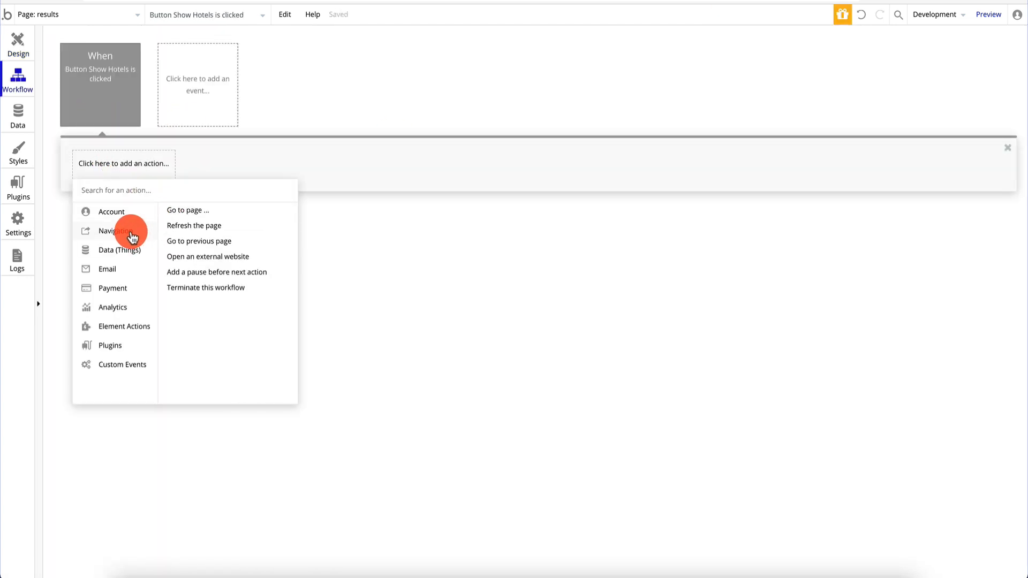
{"action": "left_click", "coordinate": [204, 211]}
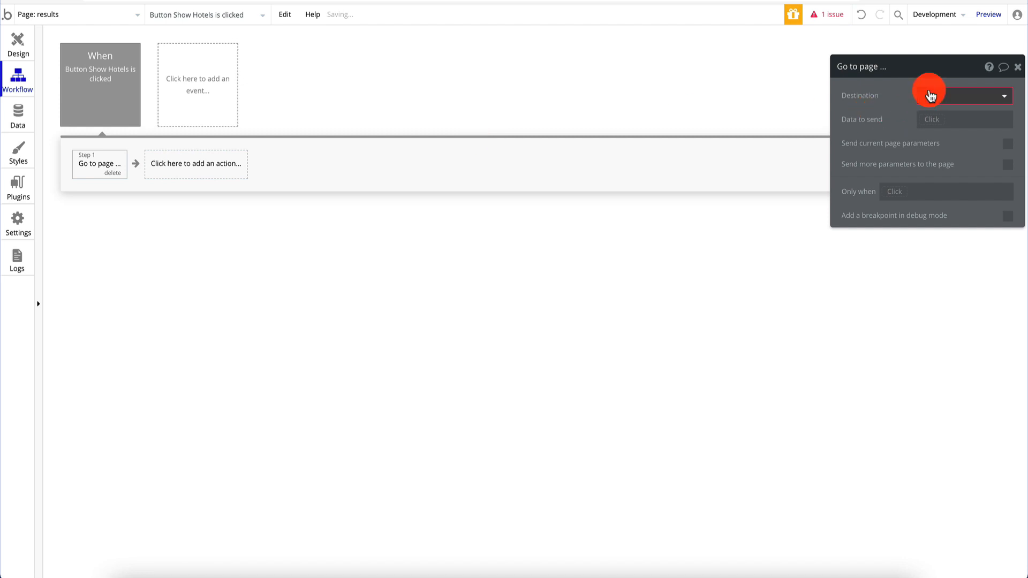
{"action": "left_click", "coordinate": [947, 94]}
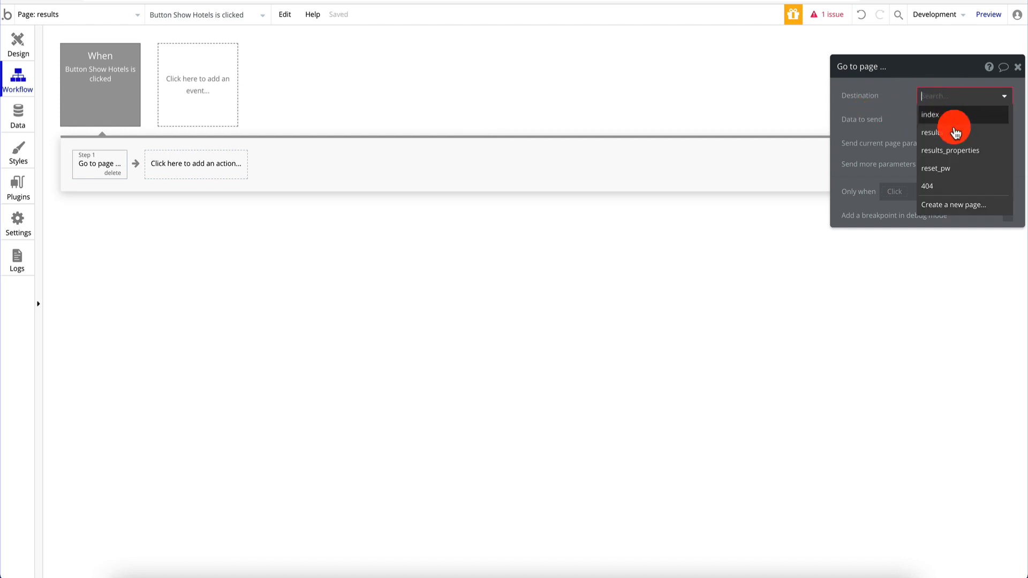
{"action": "left_click", "coordinate": [948, 154]}
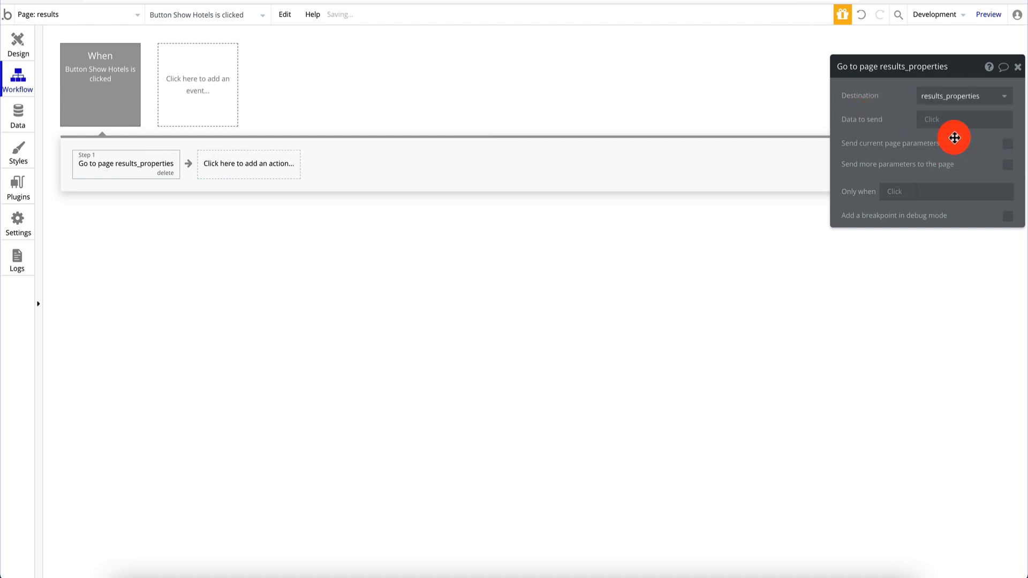
Step: Set the action's data to send to Current cell's LocationSearch suggestion's entities:first item's destinationId
{"action": "left_click", "coordinate": [928, 120]}
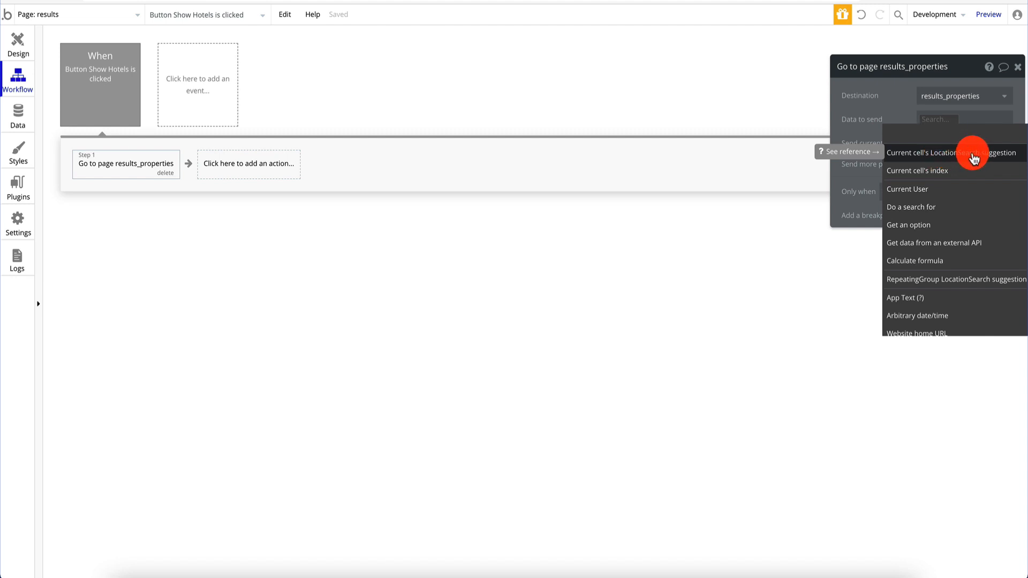
{"action": "left_click", "coordinate": [972, 154]}
{"action": "left_click", "coordinate": [950, 174]}
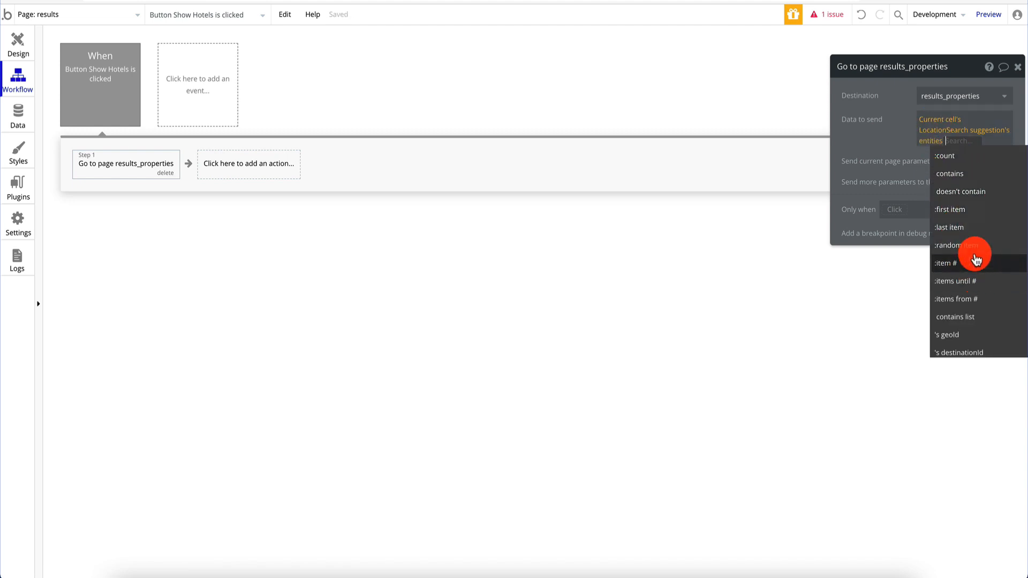
{"action": "left_click", "coordinate": [978, 209]}
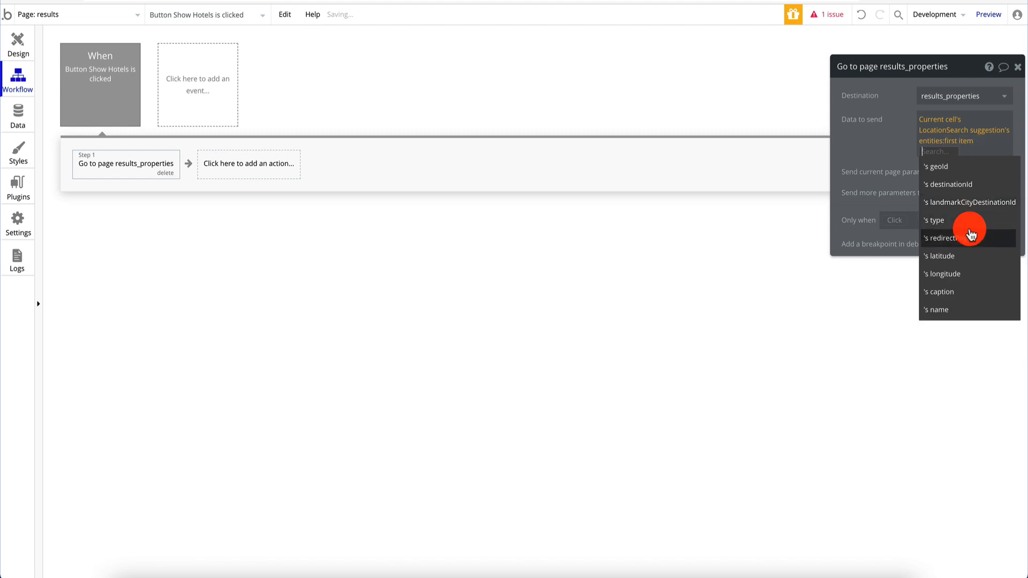
{"action": "left_click", "coordinate": [960, 184]}
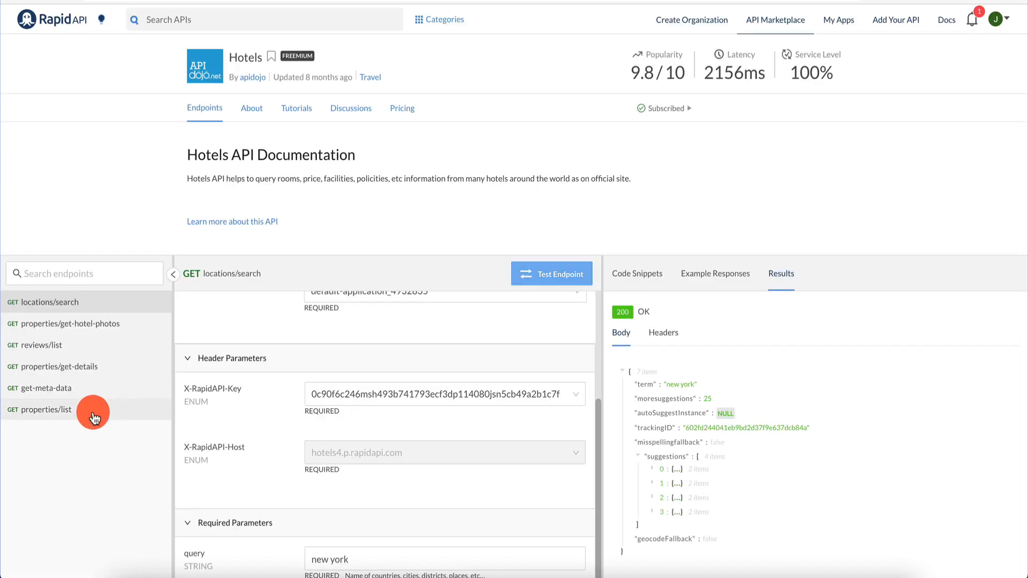
Step: In RapidAPI's Hotels API documentation, examine the required parameters of the properties/list endpoint
{"action": "left_click", "coordinate": [44, 412]}
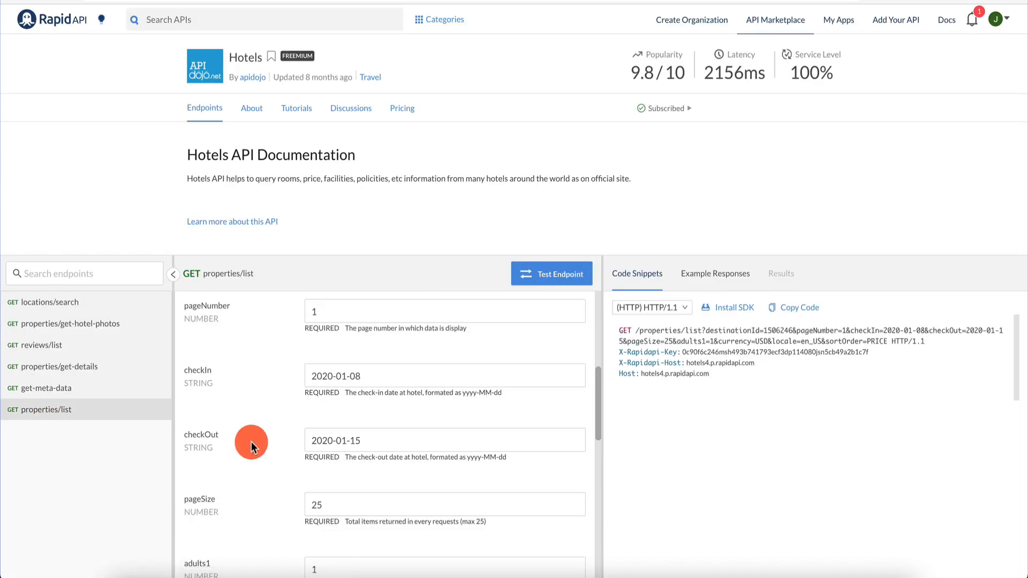
{"action": "scroll", "coordinate": [252, 442], "scroll_direction": "down", "scroll_amount": 8}
{"action": "scroll", "coordinate": [251, 441], "scroll_direction": "up", "scroll_amount": 3}
{"action": "scroll", "coordinate": [252, 441], "scroll_direction": "up", "scroll_amount": 10}
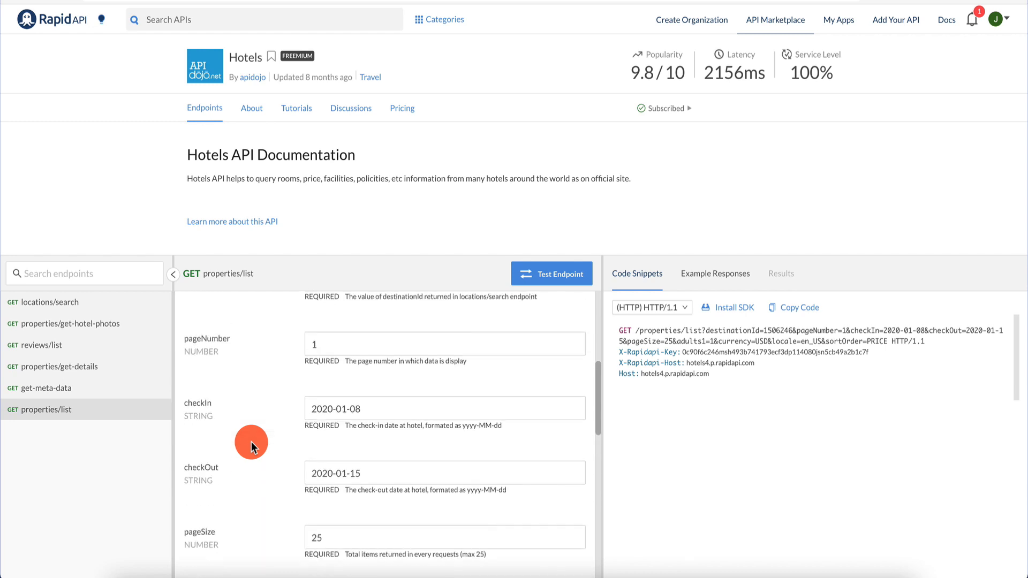
{"action": "left_click", "coordinate": [341, 369]}
{"action": "left_click", "coordinate": [278, 190]}
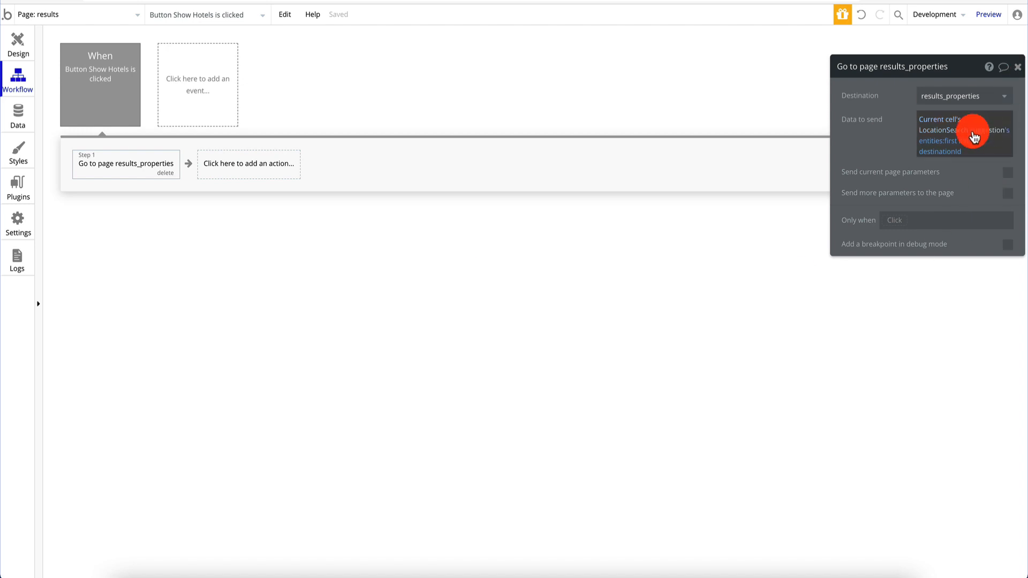
Step: Open the results_properties page in the design view and draw a group of 870 by 579 px at X 54, Y 250
{"action": "left_click", "coordinate": [1017, 72]}
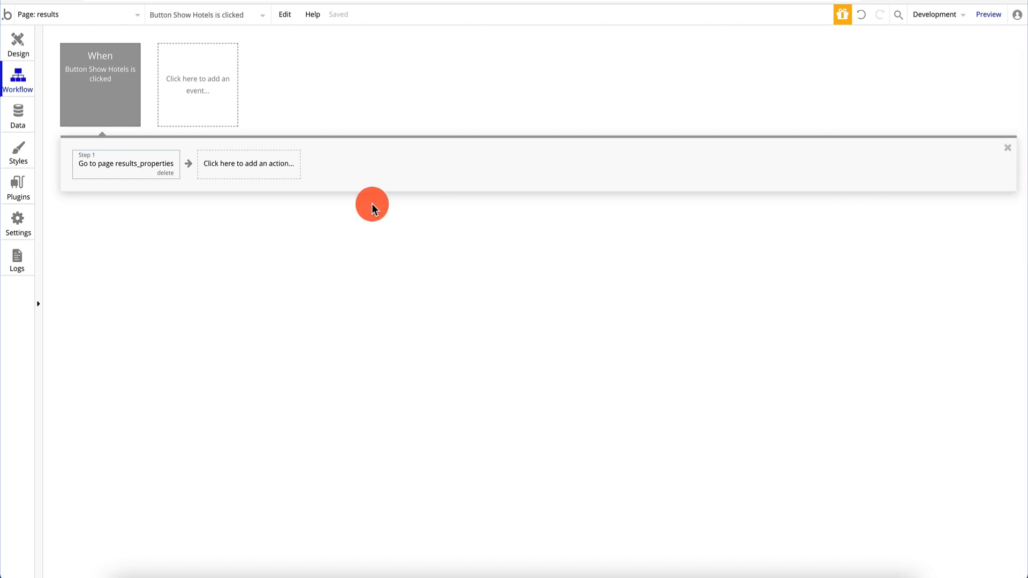
{"action": "left_click", "coordinate": [18, 47]}
{"action": "left_click", "coordinate": [63, 16]}
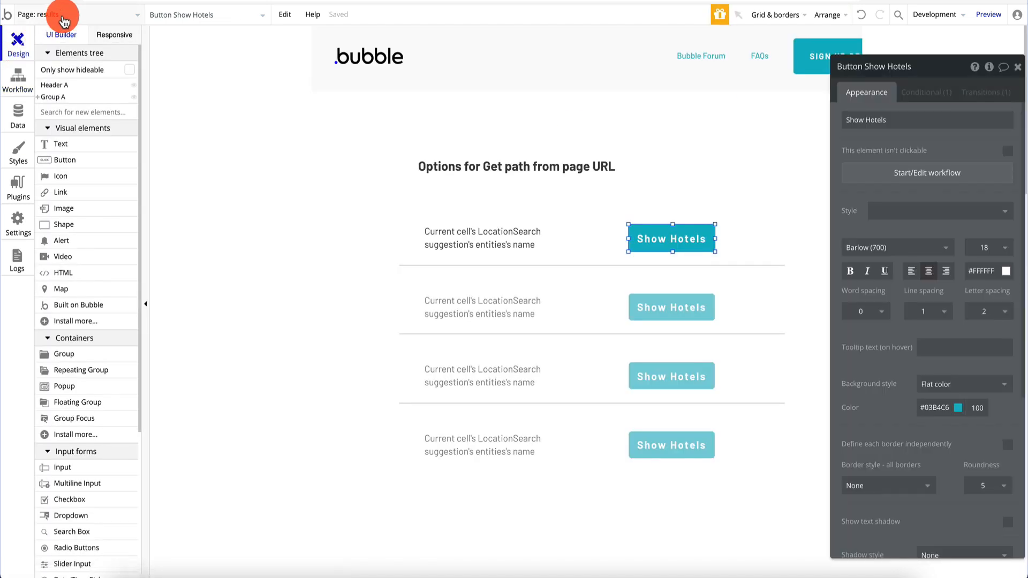
{"action": "left_click", "coordinate": [69, 73]}
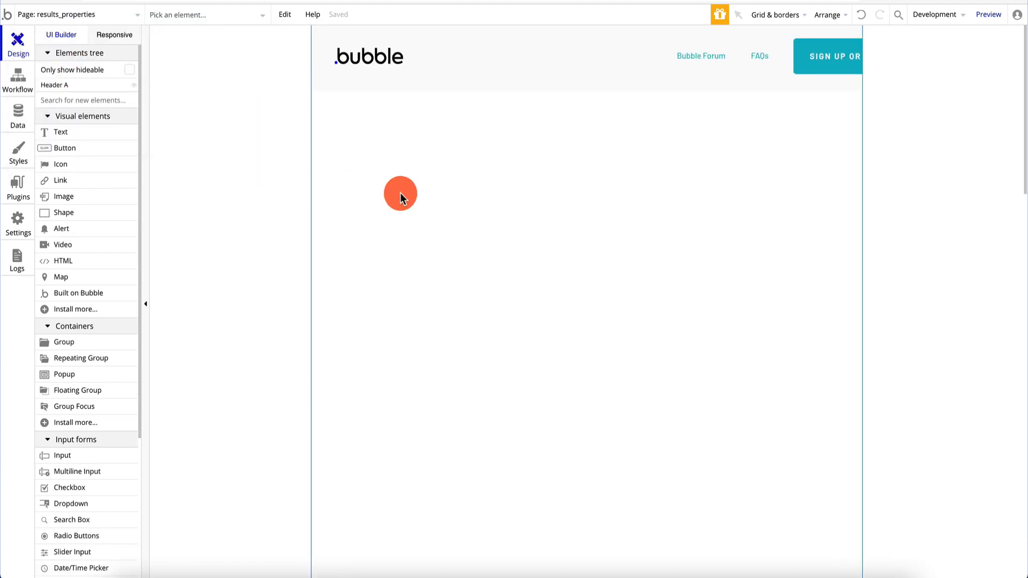
{"action": "left_click", "coordinate": [84, 351]}
{"action": "left_click", "coordinate": [360, 179]}
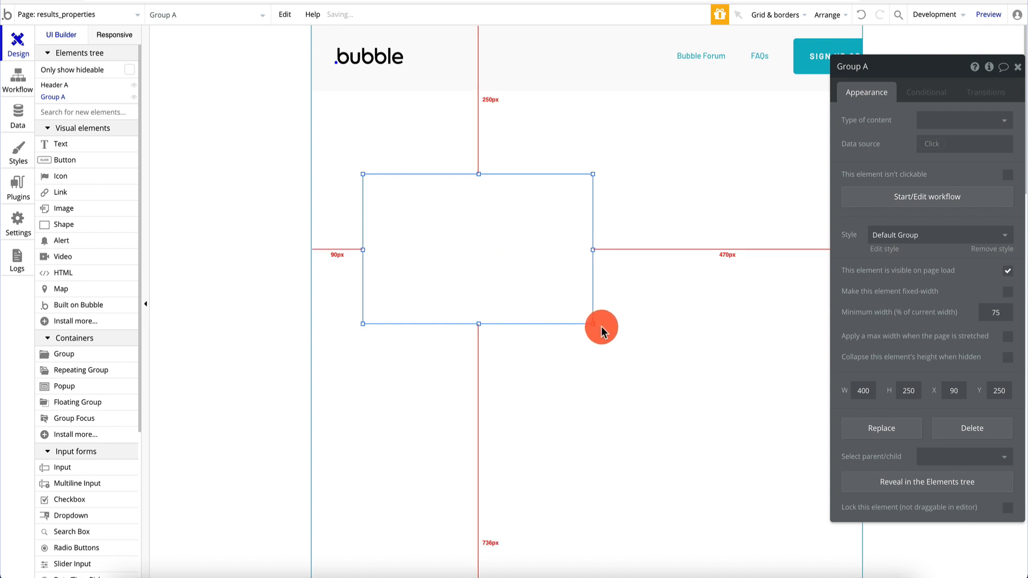
{"action": "left_click_drag", "start_coordinate": [594, 325], "coordinate": [840, 520]}
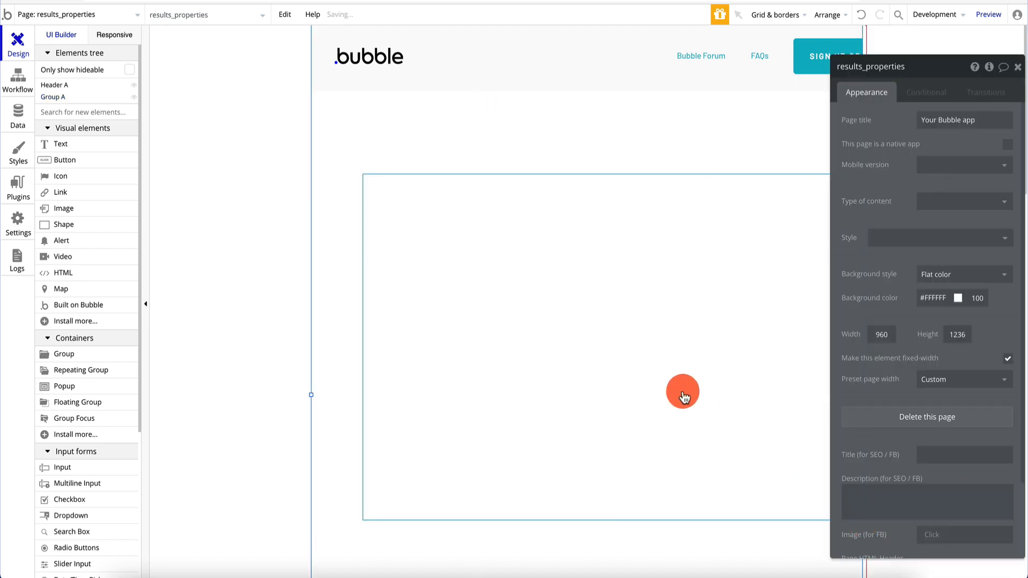
{"action": "double_click", "coordinate": [655, 371]}
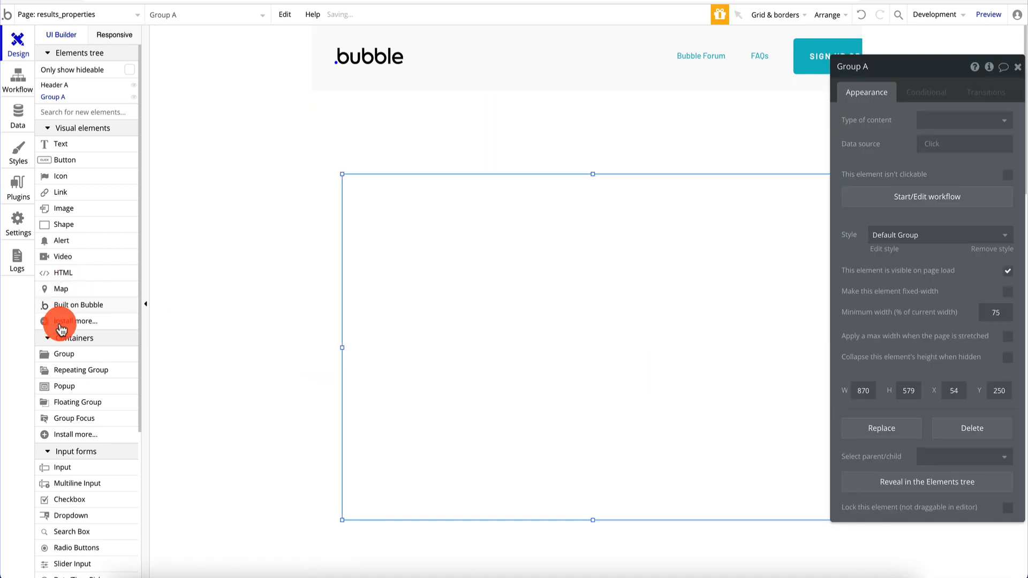
Step: Add a repeating group of about 779 by 424 px inside the empty group on the results_properties page
{"action": "left_click", "coordinate": [68, 374]}
{"action": "left_click", "coordinate": [426, 252]}
{"action": "left_click_drag", "start_coordinate": [463, 286], "coordinate": [438, 257]}
{"action": "left_click_drag", "start_coordinate": [562, 421], "coordinate": [833, 466]}
{"action": "left_click_drag", "start_coordinate": [702, 378], "coordinate": [403, 244]}
Step: Place a text element above the repeating group and extend the surrounding group upward to 683 px high at Y 146 to contain it
{"action": "left_click", "coordinate": [81, 142]}
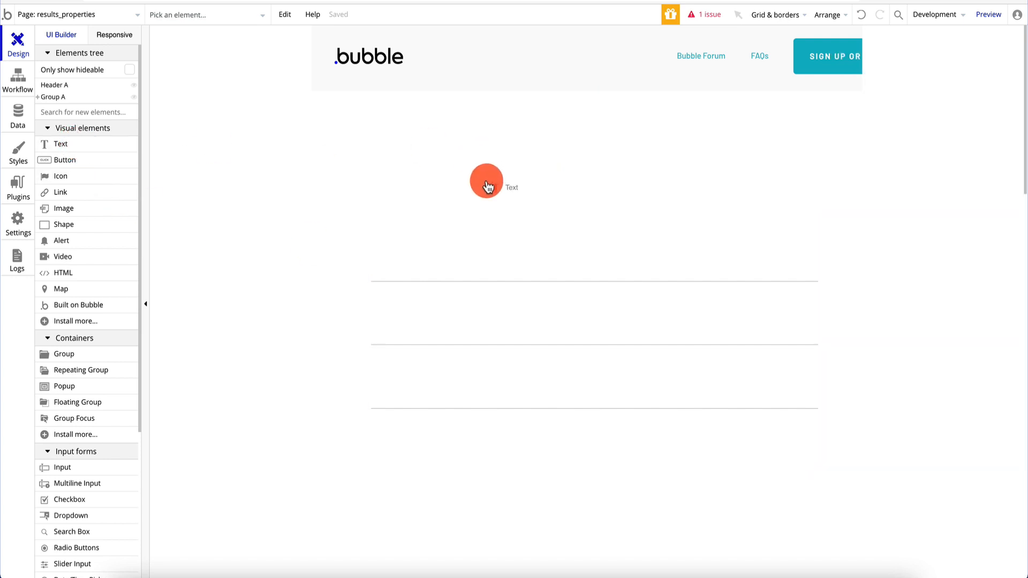
{"action": "left_click", "coordinate": [487, 185]}
{"action": "left_click", "coordinate": [644, 177]}
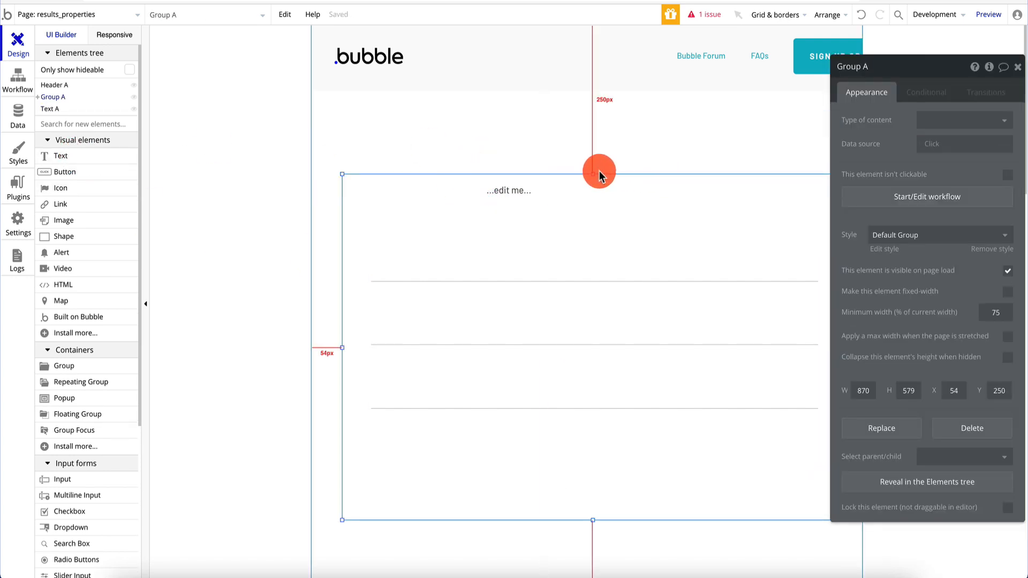
{"action": "left_click_drag", "start_coordinate": [599, 172], "coordinate": [592, 112]}
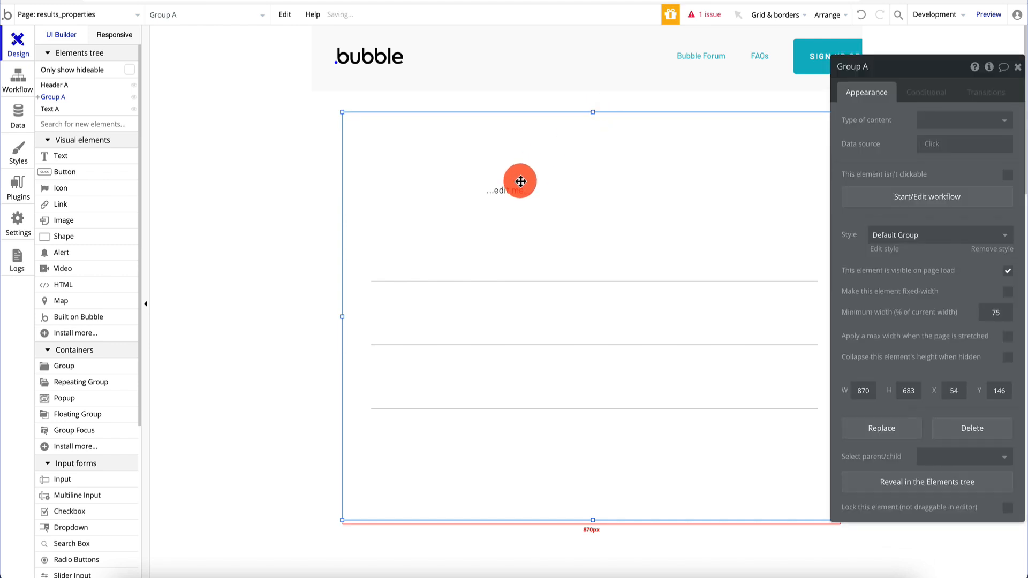
{"action": "mouse_move", "coordinate": [521, 181]}
{"action": "left_mouse_down"}
{"action": "mouse_move", "coordinate": [486, 190]}
{"action": "mouse_move", "coordinate": [514, 190]}
{"action": "left_mouse_up"}
Step: Set the text element's content to "Your accommodations for"
{"action": "left_click", "coordinate": [930, 120]}
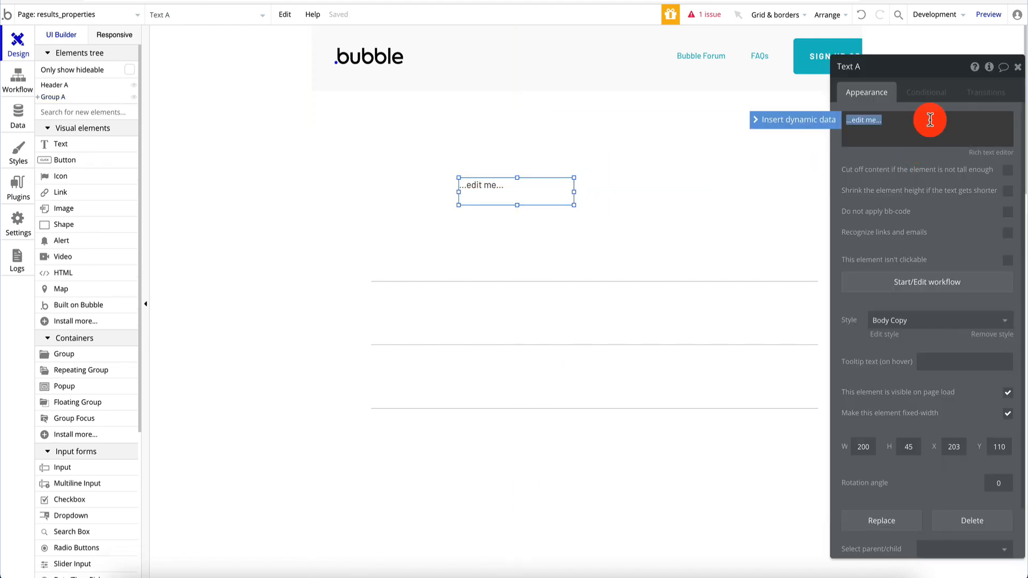
{"action": "type", "text": "Your accomod"}
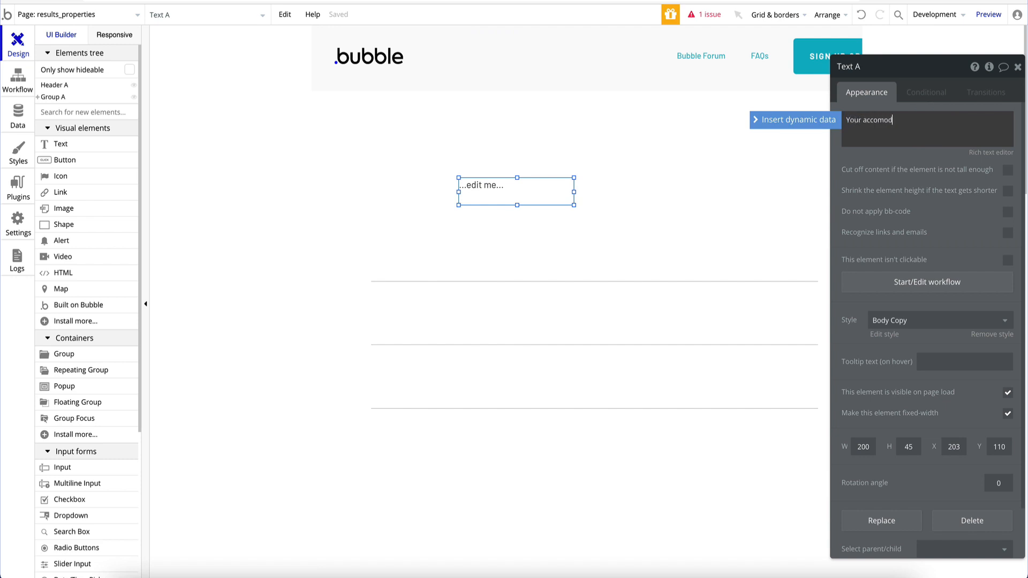
{"action": "type", "text": "ations fo"}
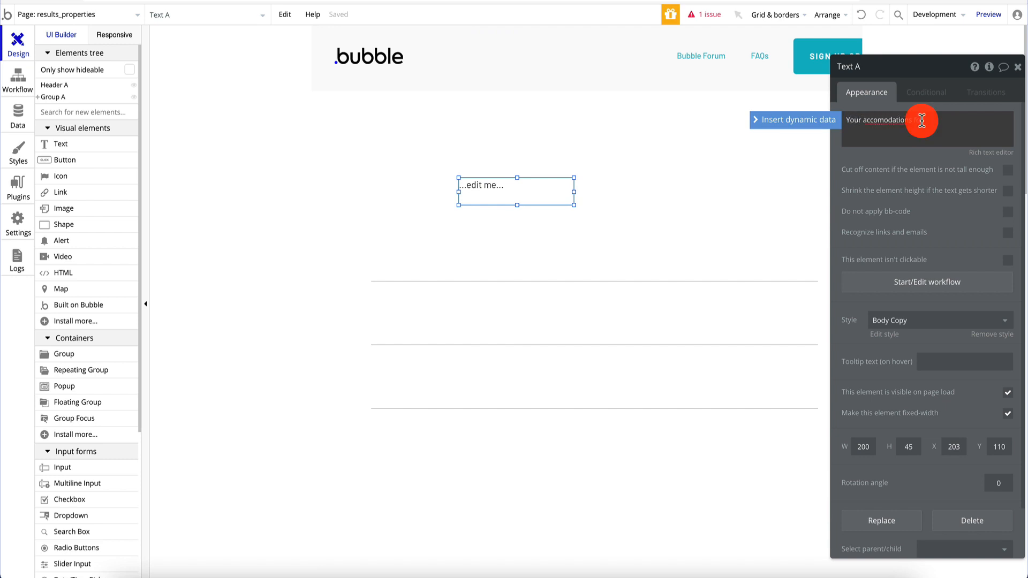
{"action": "type", "text": "r"}
{"action": "double_click", "coordinate": [897, 122]}
{"action": "type", "text": "accommodations"}
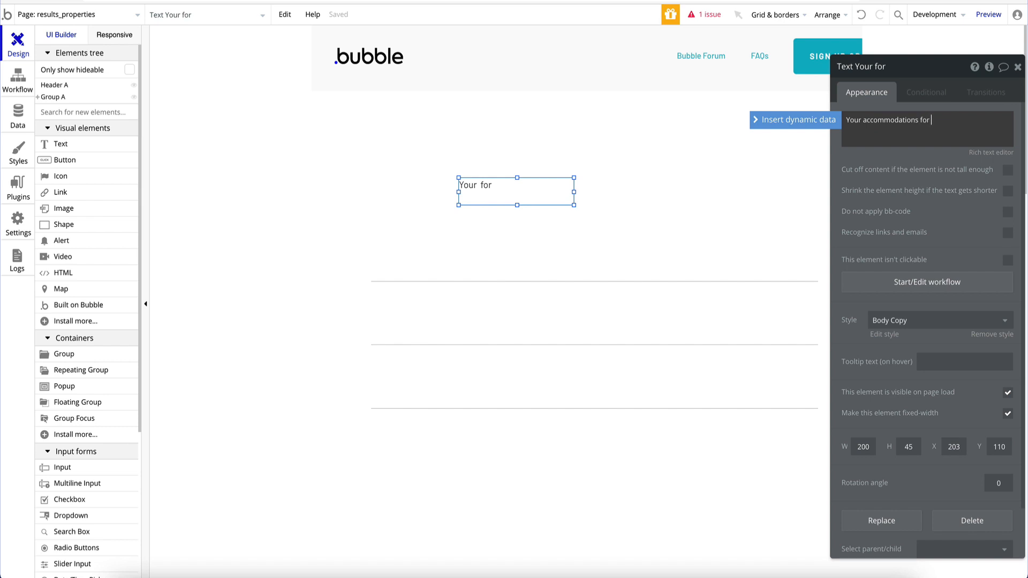
Step: Append Get data from page URL of type Path to the heading text, widen it to 510 px and reposition it above the repeating group
{"action": "left_click", "coordinate": [833, 127]}
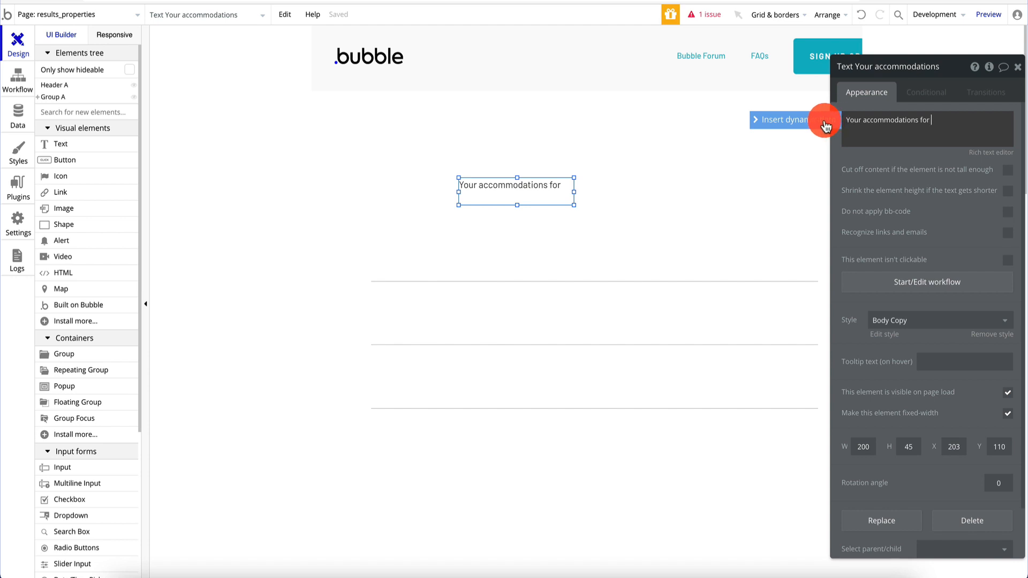
{"action": "left_click", "coordinate": [825, 125]}
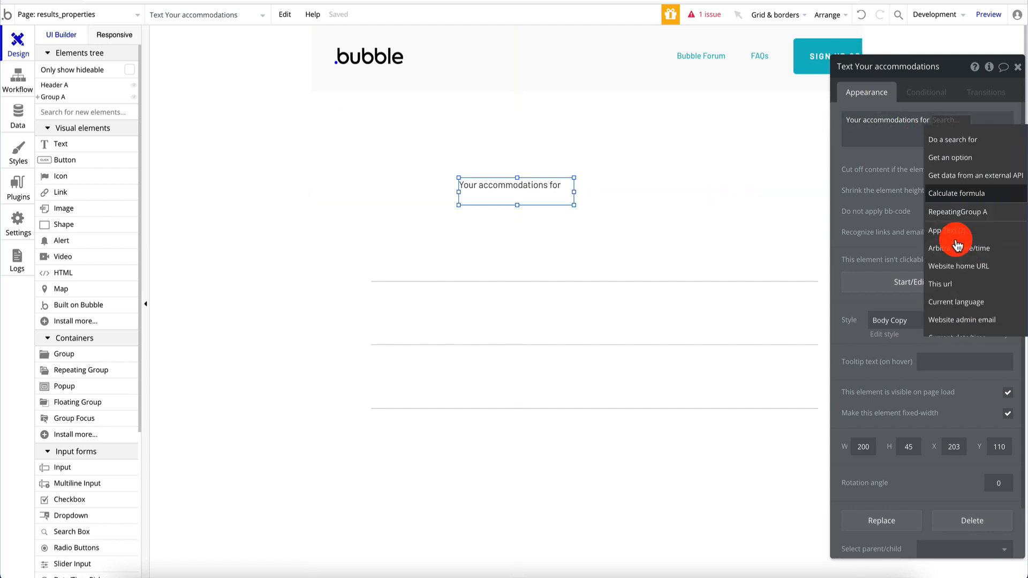
{"action": "scroll", "coordinate": [948, 267], "scroll_direction": "down", "scroll_amount": 3}
{"action": "left_click", "coordinate": [941, 325]}
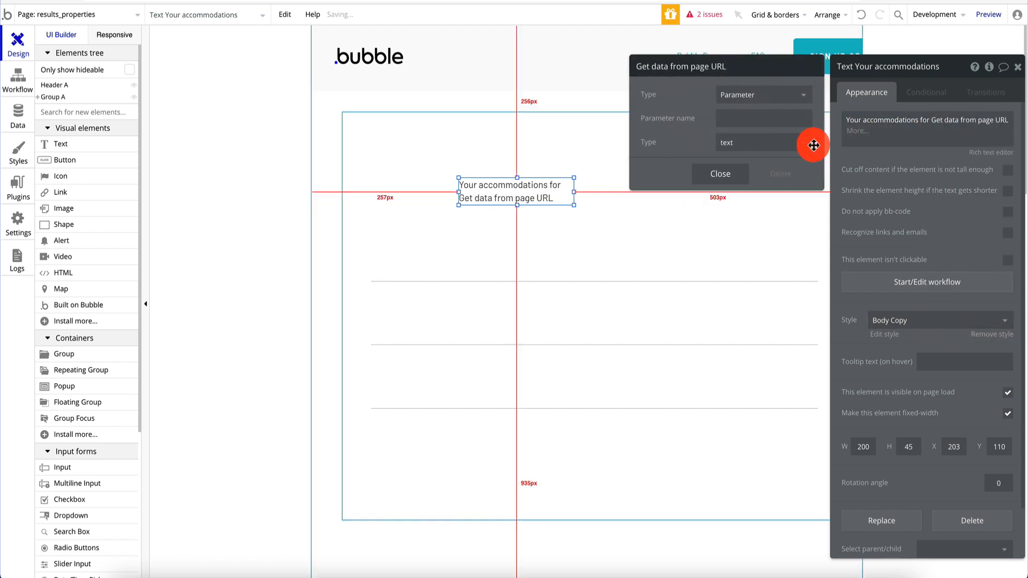
{"action": "left_click", "coordinate": [782, 105]}
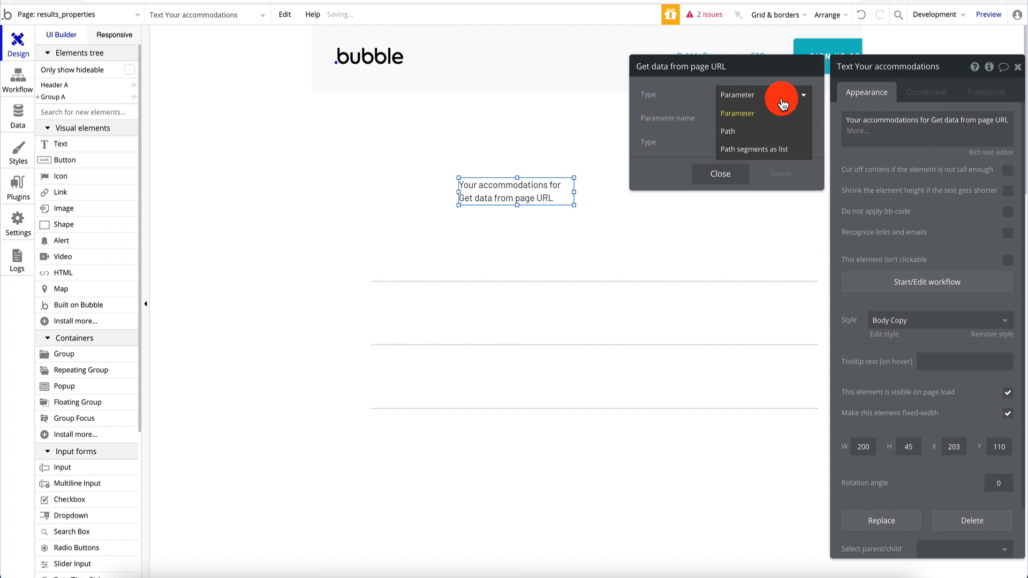
{"action": "left_click", "coordinate": [764, 134]}
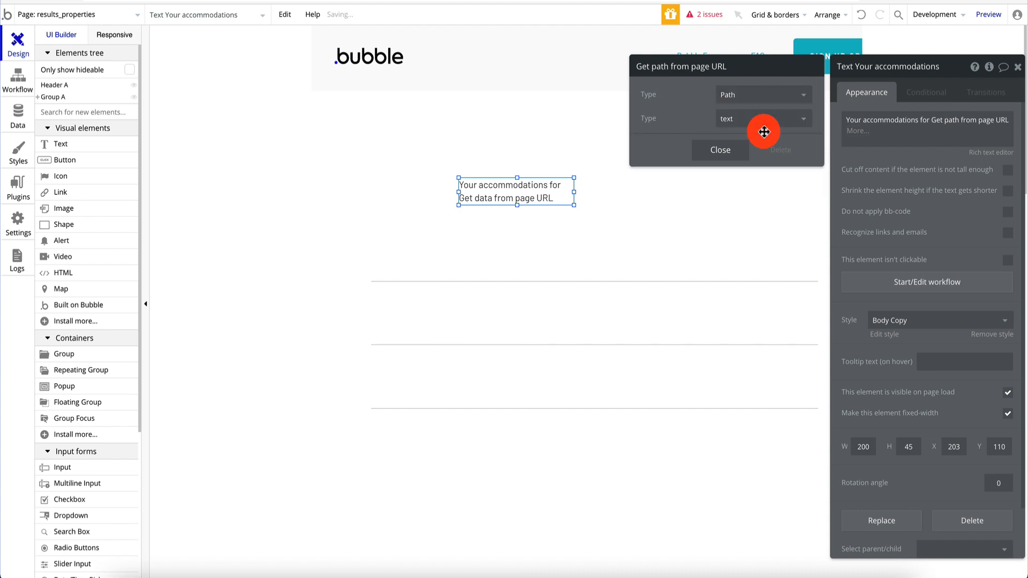
{"action": "left_click", "coordinate": [724, 150]}
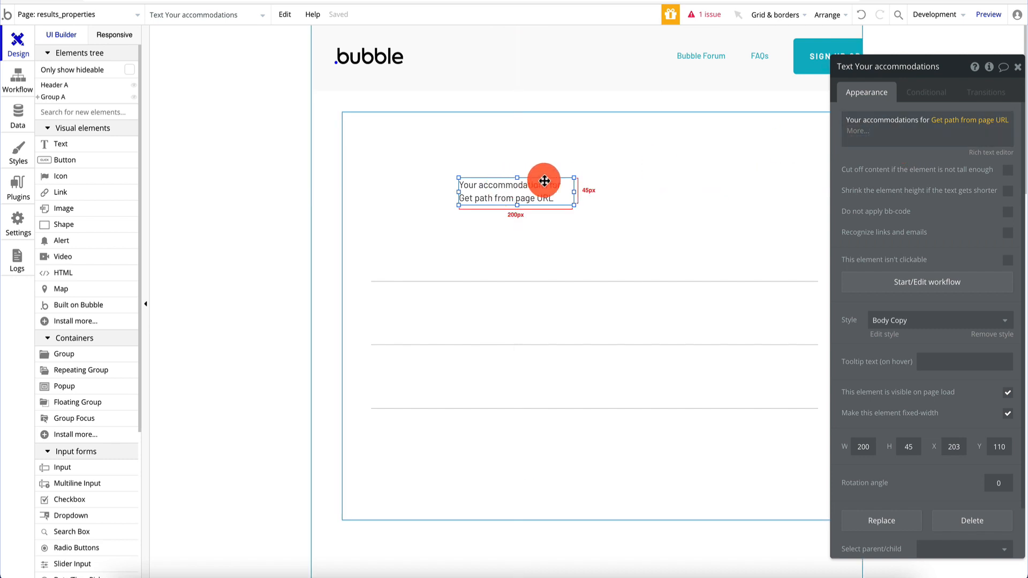
{"action": "left_click_drag", "start_coordinate": [574, 191], "coordinate": [752, 190]}
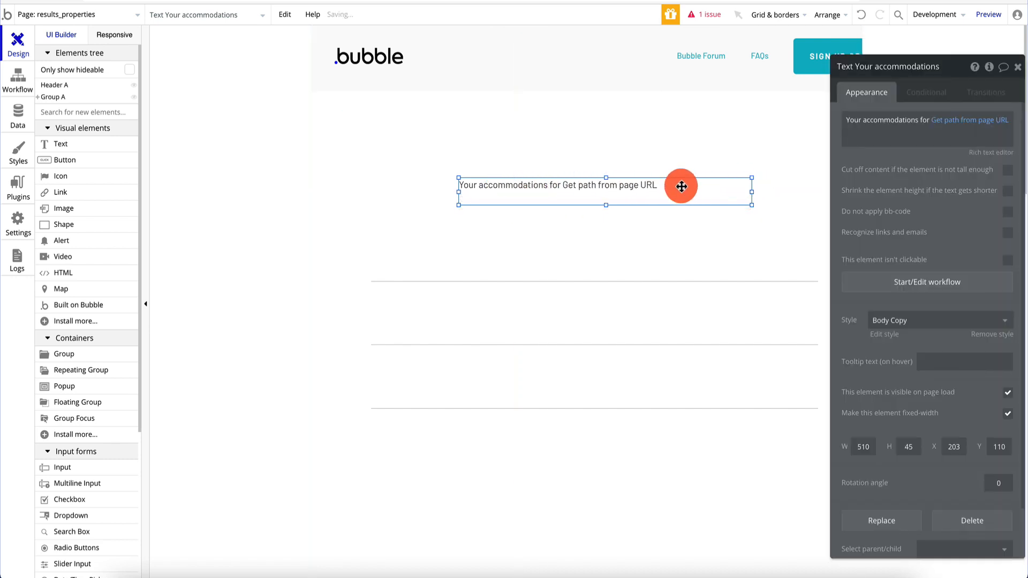
{"action": "left_click_drag", "start_coordinate": [679, 184], "coordinate": [655, 174]}
Step: Set the repeating group's type of content to API Call data body searchResults result
{"action": "left_click", "coordinate": [587, 261]}
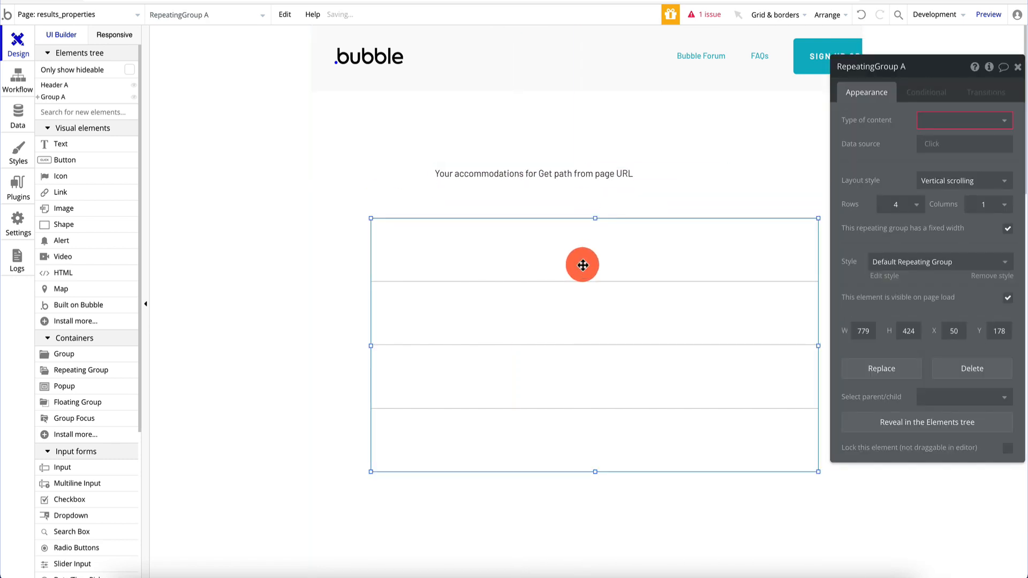
{"action": "left_click", "coordinate": [985, 124]}
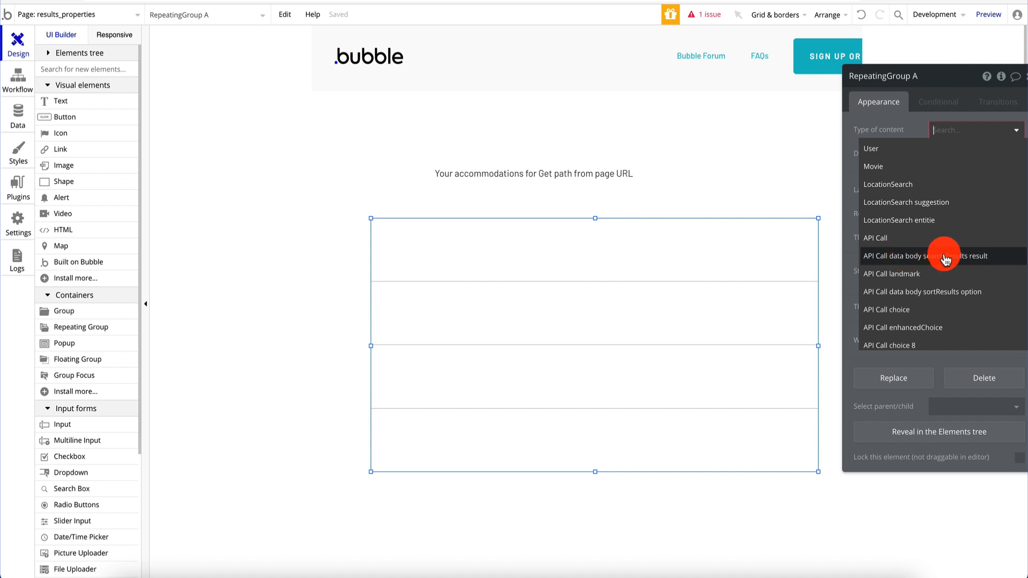
{"action": "left_click", "coordinate": [966, 256]}
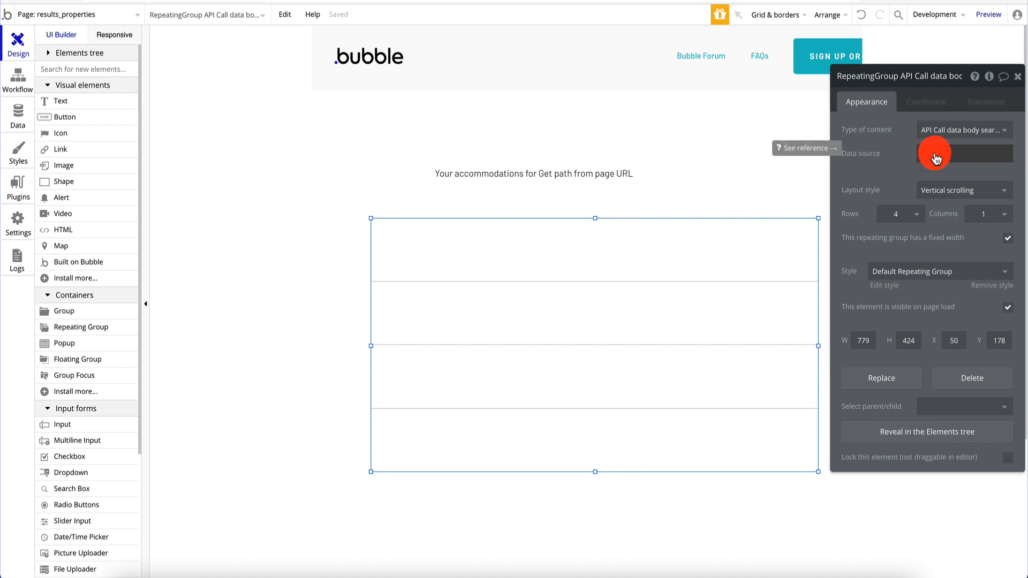
Step: Set the repeating group's data source to Get data from an external API with HotelsAPI - PropertiesList as the provider
{"action": "left_click", "coordinate": [934, 155]}
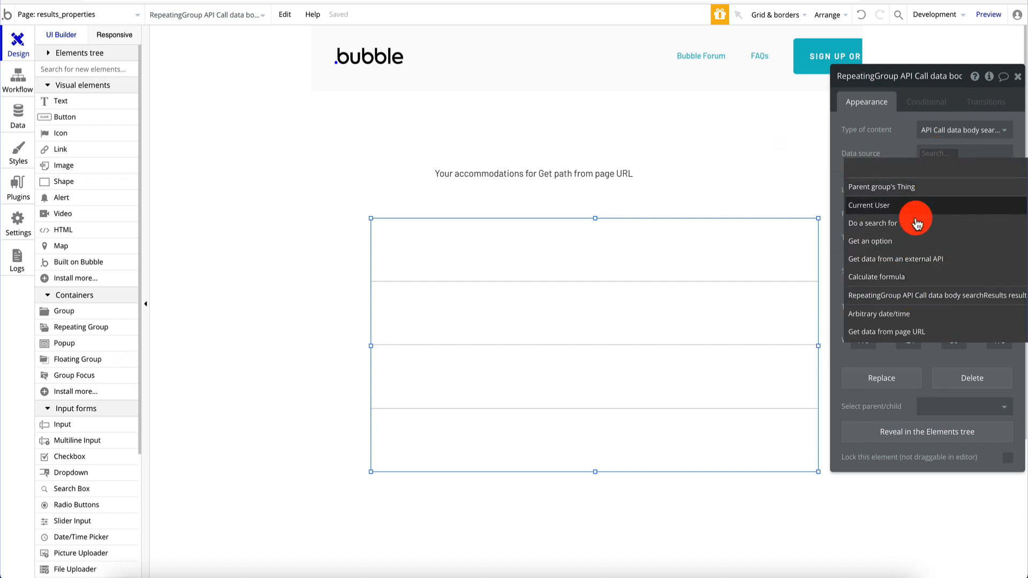
{"action": "left_click", "coordinate": [909, 261]}
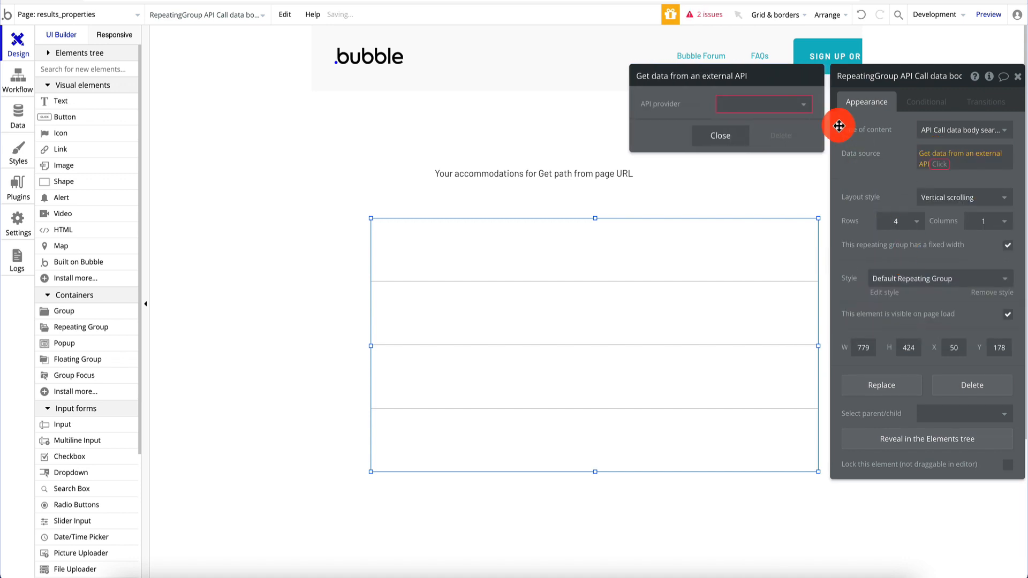
{"action": "left_click", "coordinate": [790, 110]}
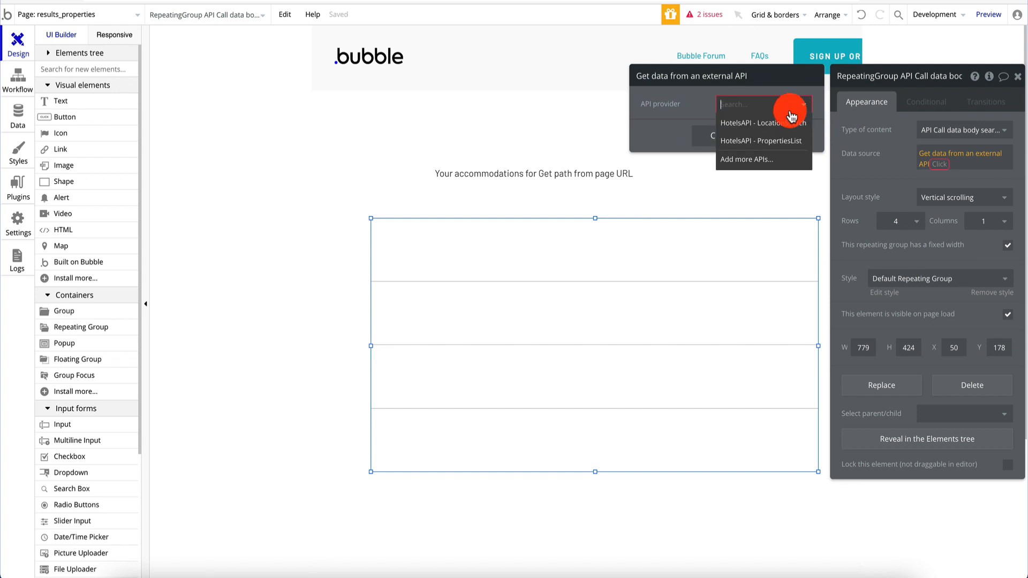
{"action": "left_click", "coordinate": [789, 141]}
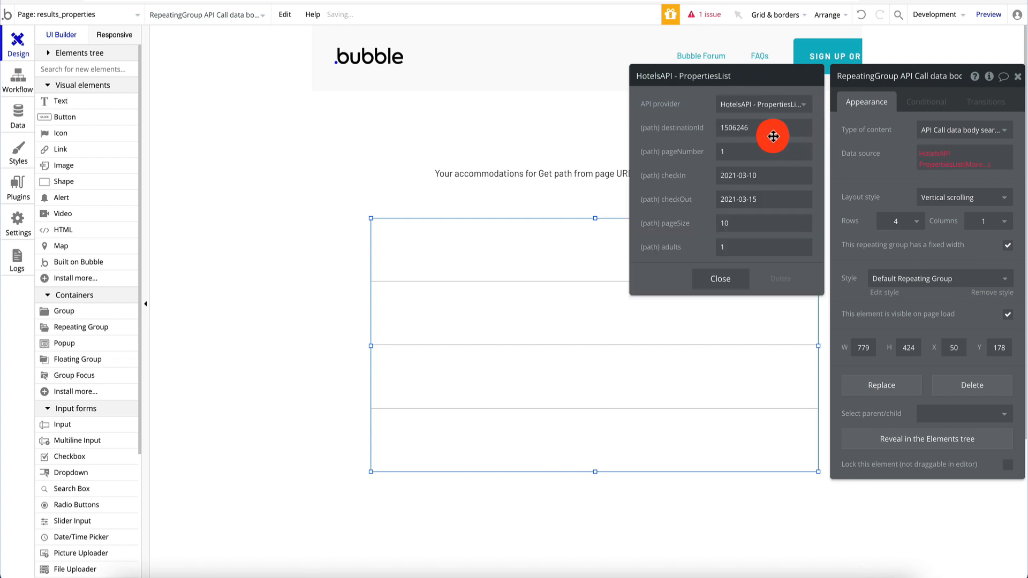
Step: Try to replace the API call's destinationId with Get data from page URL of type Path
{"action": "double_click", "coordinate": [765, 127]}
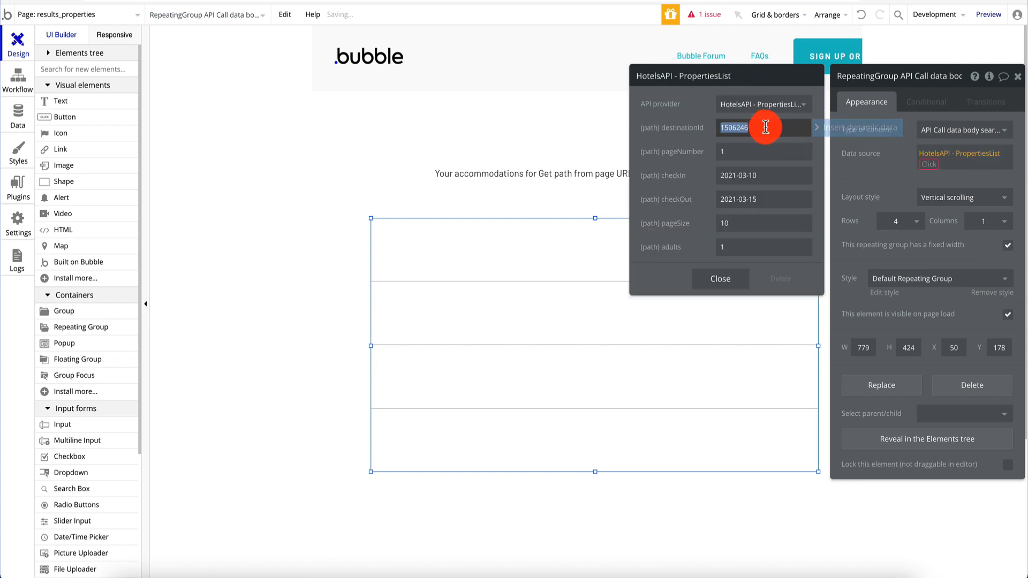
{"action": "left_click", "coordinate": [851, 127]}
{"action": "left_click", "coordinate": [686, 134]}
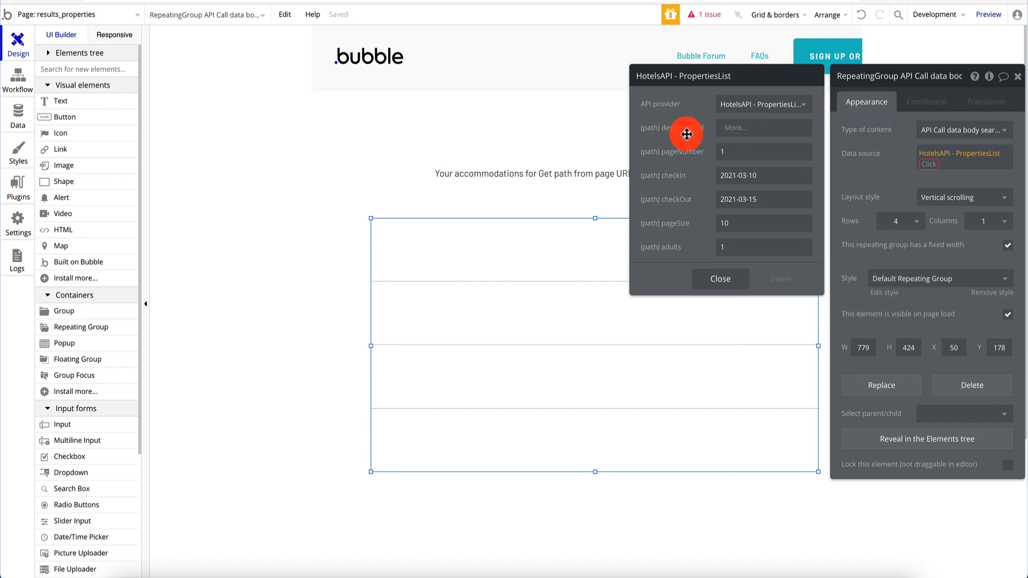
{"action": "left_click", "coordinate": [755, 126]}
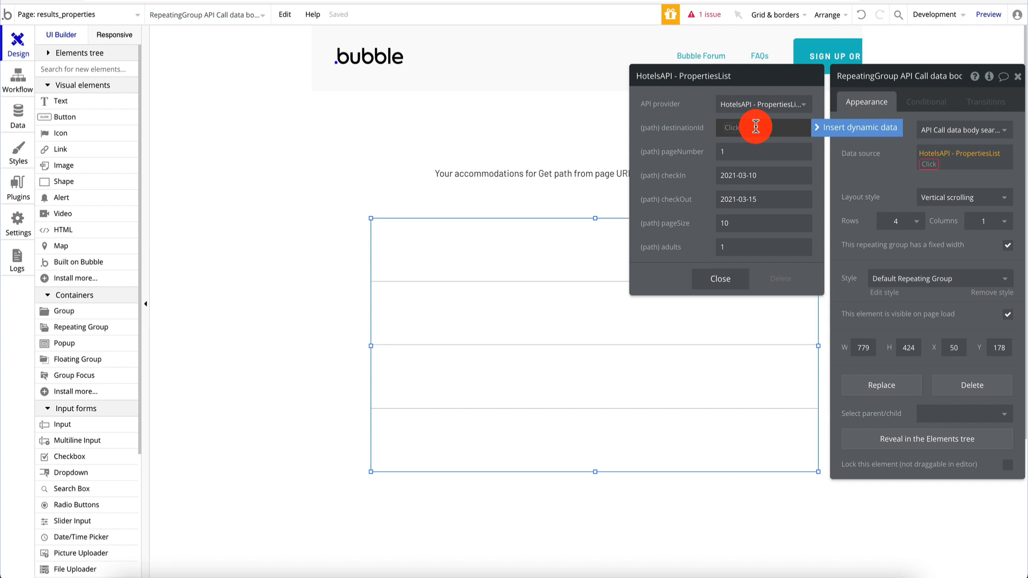
{"action": "left_click", "coordinate": [859, 127]}
{"action": "scroll", "coordinate": [816, 199], "scroll_direction": "down", "scroll_amount": 3}
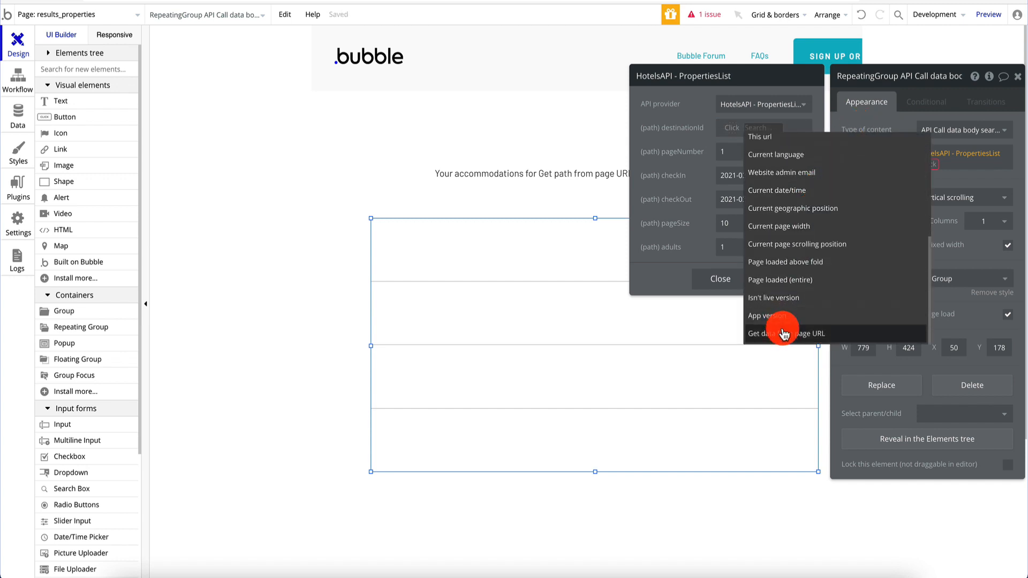
{"action": "left_click", "coordinate": [783, 328]}
{"action": "left_click", "coordinate": [755, 105]}
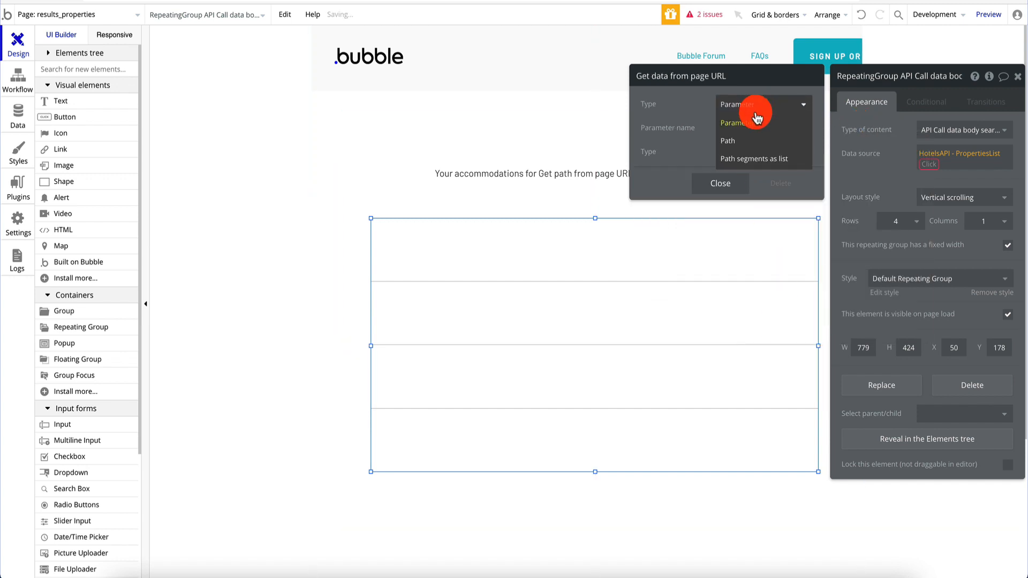
{"action": "left_click", "coordinate": [745, 137]}
{"action": "left_click", "coordinate": [736, 162]}
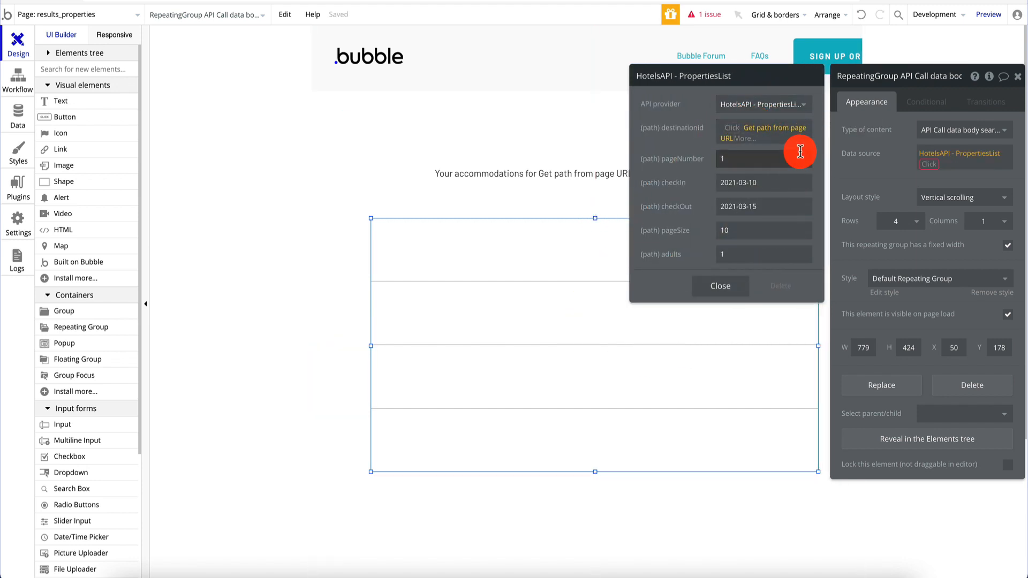
Step: Reopen the destinationId's page URL expression, then clear the repeating group's data source
{"action": "left_click", "coordinate": [769, 136]}
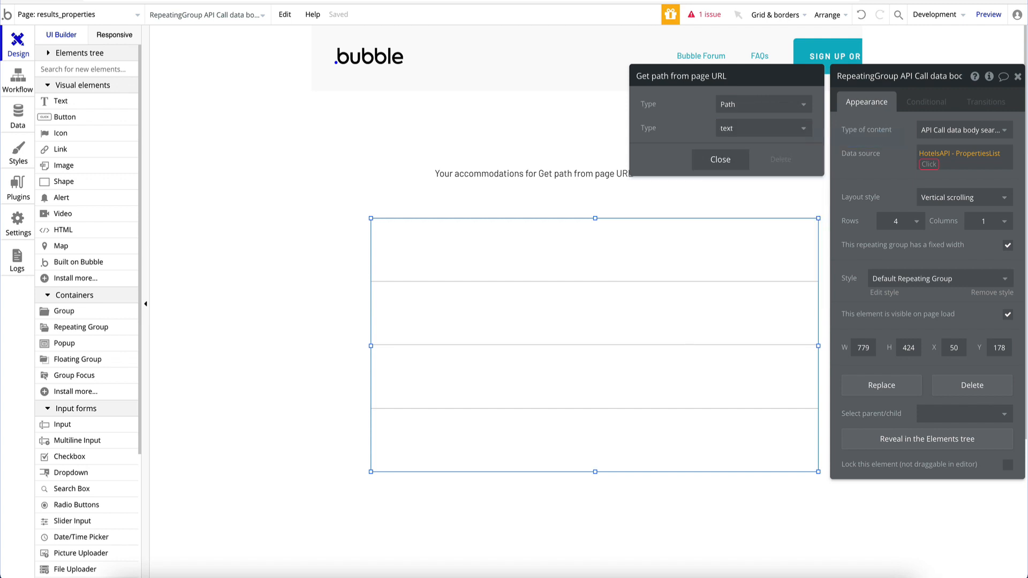
{"action": "left_click", "coordinate": [938, 160]}
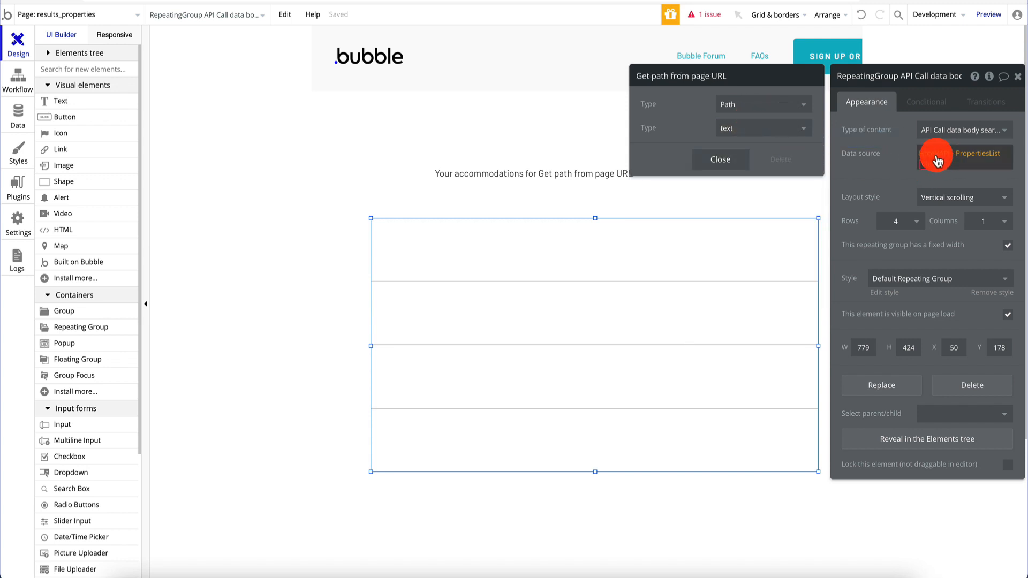
{"action": "left_click", "coordinate": [973, 155]}
Step: Set the repeating group's empty data source to the external API HotelsAPI - PropertiesList, leaving its call parameters at their defaults
{"action": "left_click", "coordinate": [923, 156]}
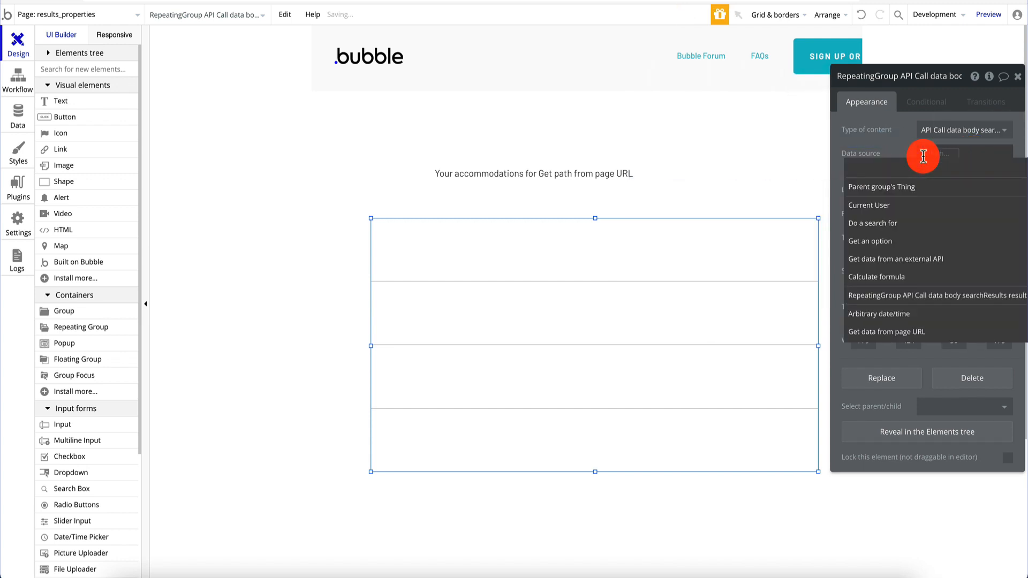
{"action": "left_click", "coordinate": [920, 259]}
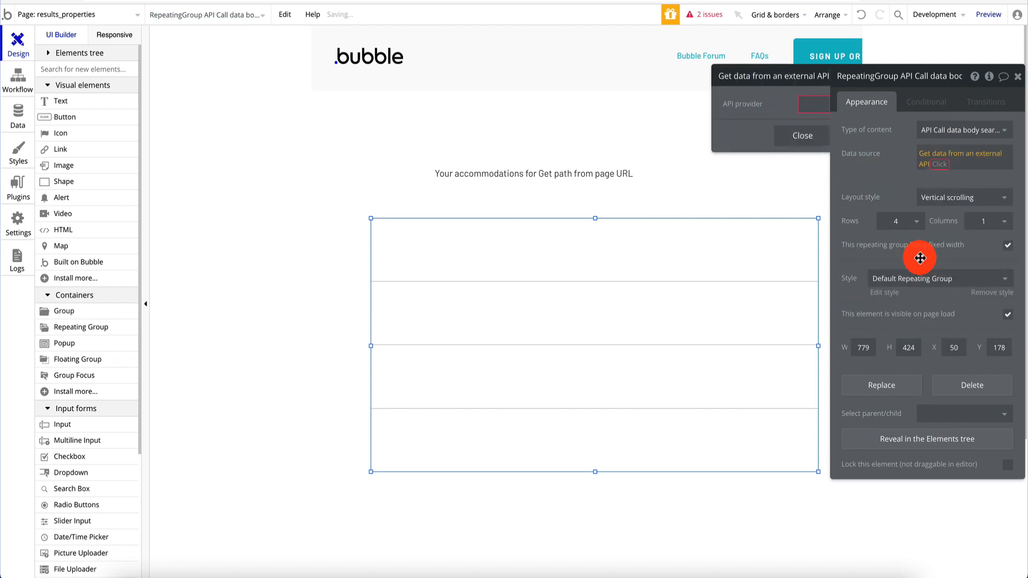
{"action": "left_click", "coordinate": [786, 104]}
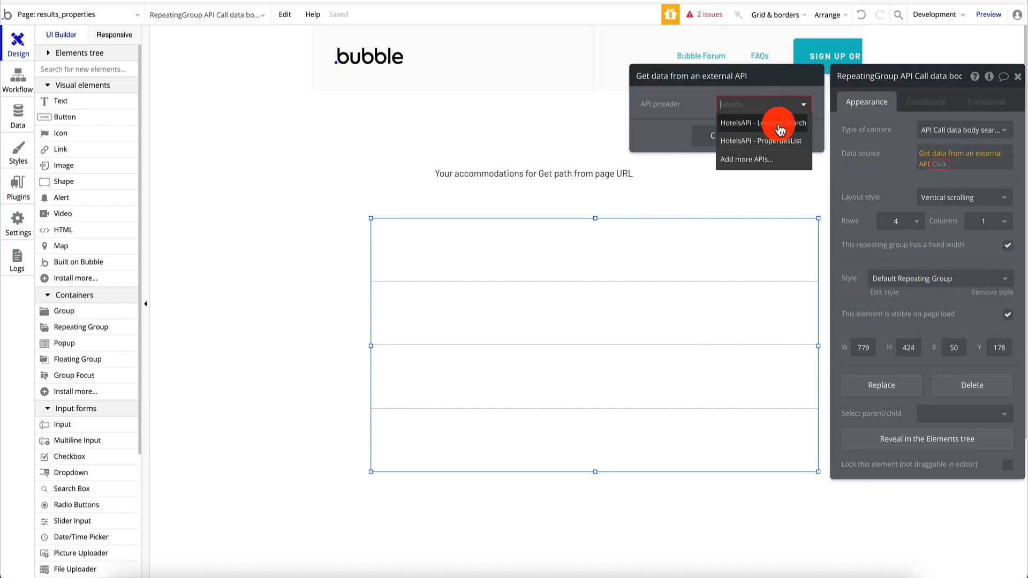
{"action": "left_click", "coordinate": [778, 140]}
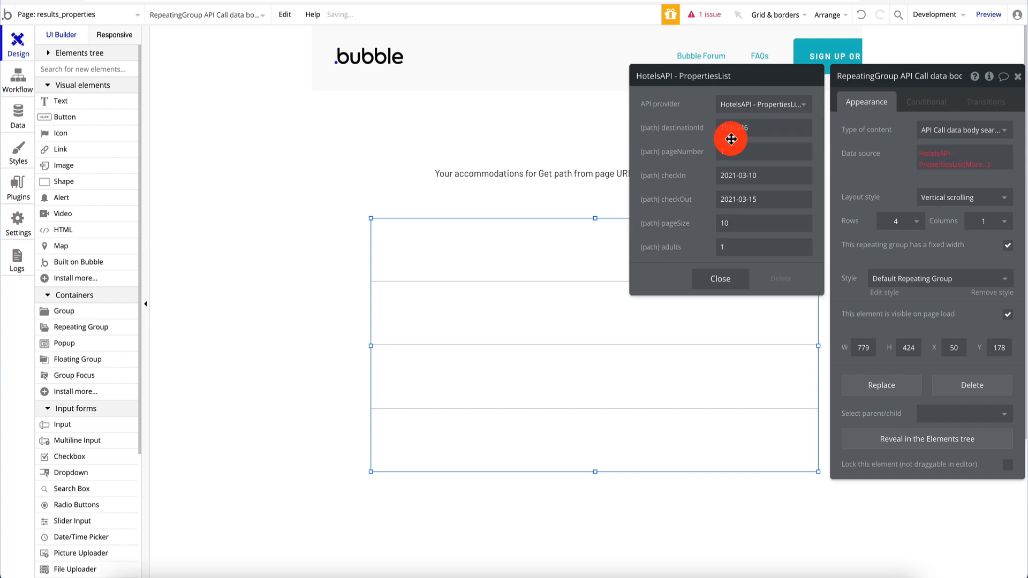
{"action": "left_click", "coordinate": [743, 127]}
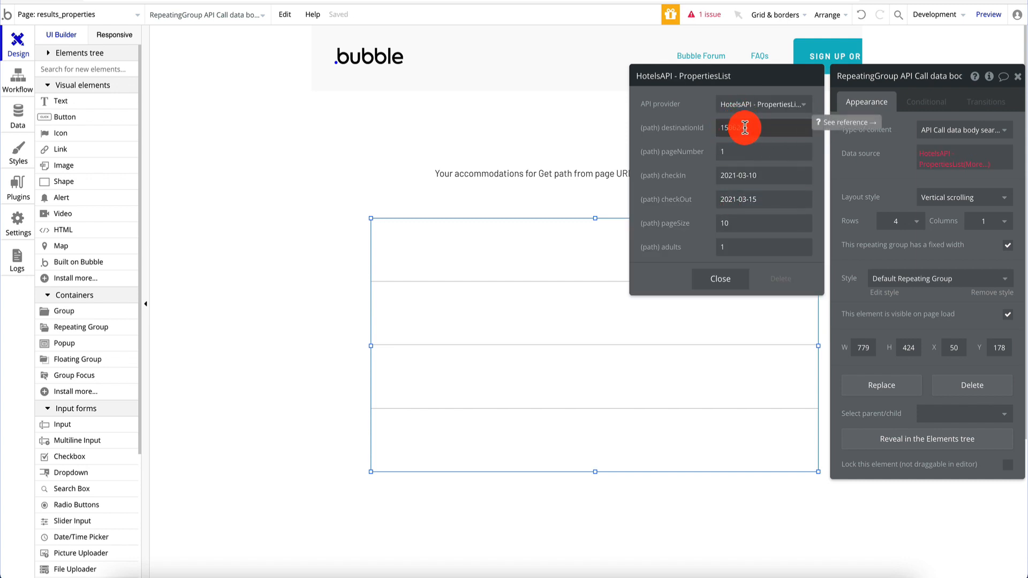
{"action": "left_click", "coordinate": [733, 288]}
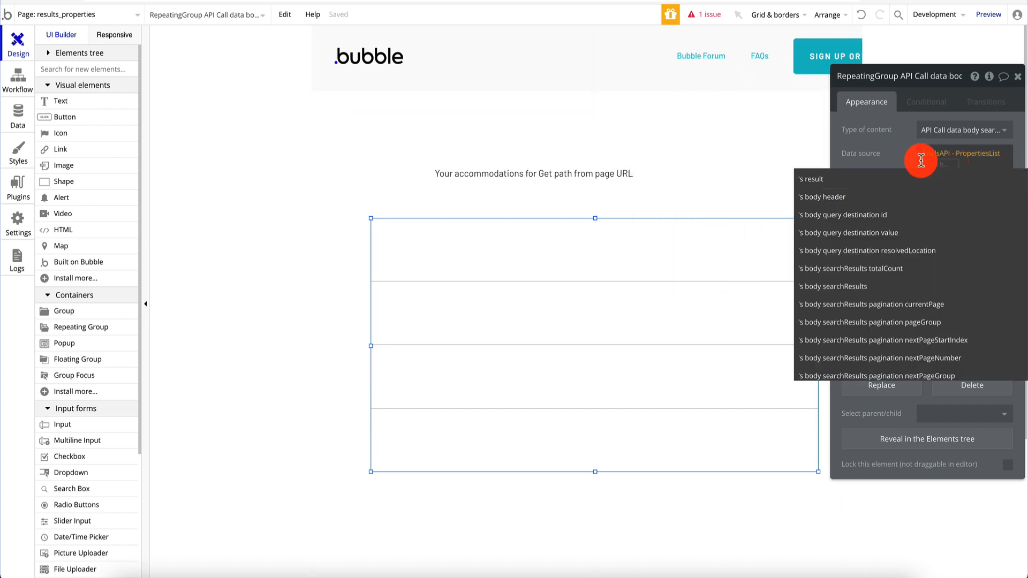
Step: Complete the repeating group's data source expression with HotelsAPI - PropertiesList's body searchResults
{"action": "left_click", "coordinate": [873, 155]}
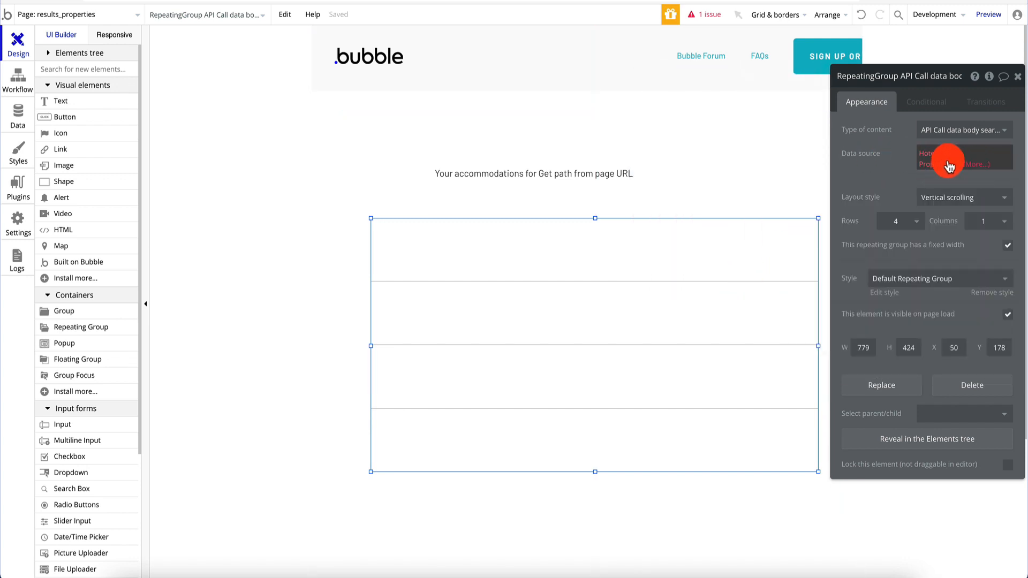
{"action": "left_click", "coordinate": [977, 170]}
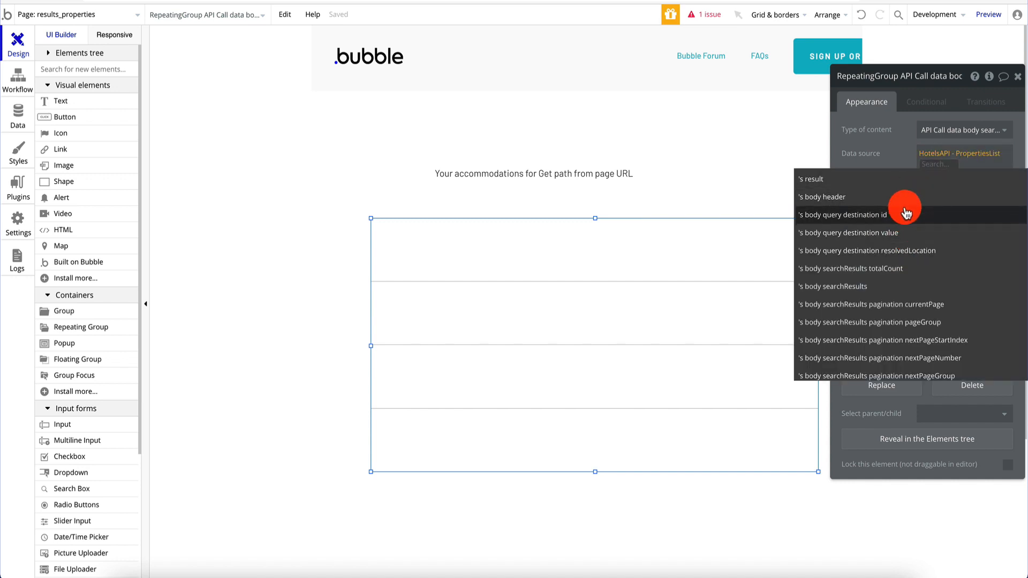
{"action": "left_click", "coordinate": [878, 287]}
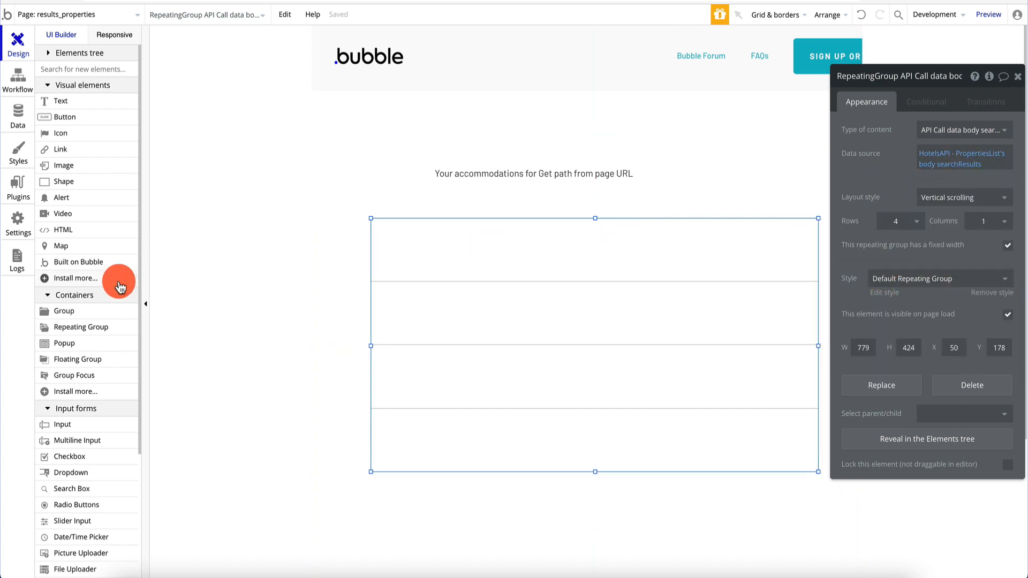
Step: Place a text element about 200 by 45 px in the repeating group's first cell
{"action": "left_click", "coordinate": [81, 101]}
{"action": "left_click", "coordinate": [413, 261]}
{"action": "mouse_move", "coordinate": [426, 264]}
{"action": "left_mouse_down"}
{"action": "mouse_move", "coordinate": [418, 259]}
{"action": "mouse_move", "coordinate": [452, 266]}
{"action": "mouse_move", "coordinate": [433, 266]}
{"action": "left_mouse_up"}
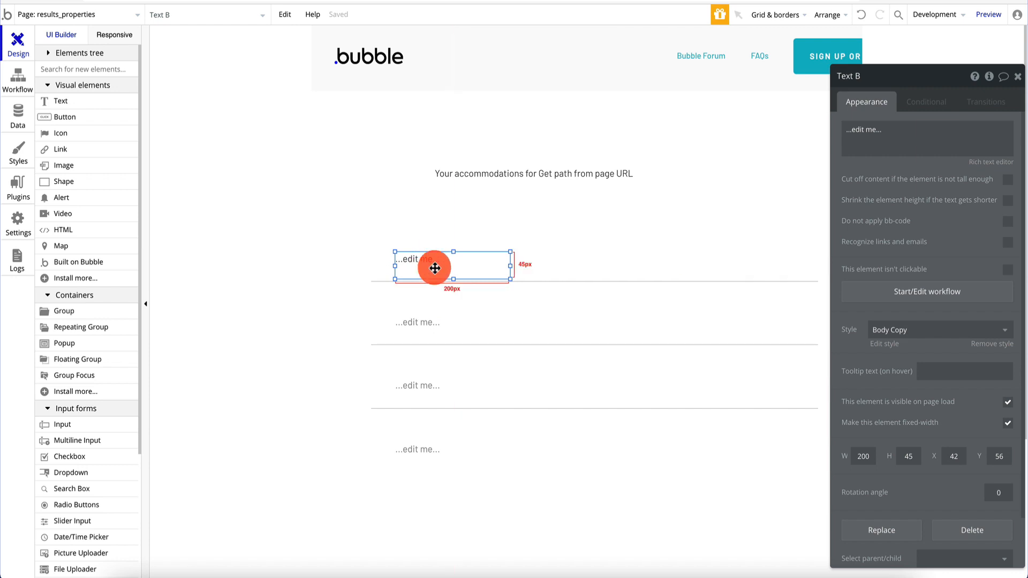
Step: Replace the new text's placeholder with Current cell's API Call data body searchResults result's name, and move the text slightly up in its cell
{"action": "left_click_drag", "start_coordinate": [902, 131], "coordinate": [833, 140]}
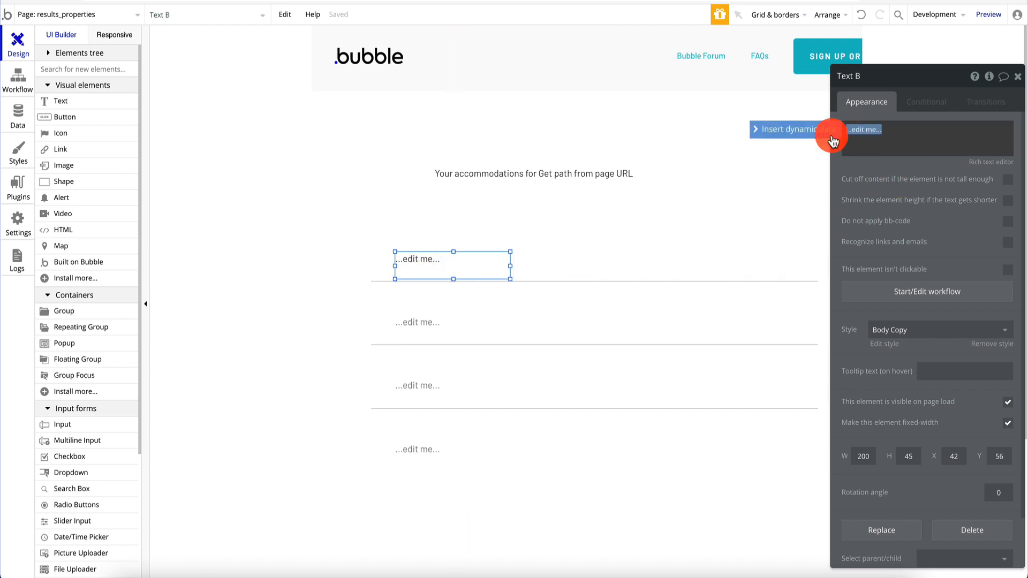
{"action": "left_click", "coordinate": [830, 136]}
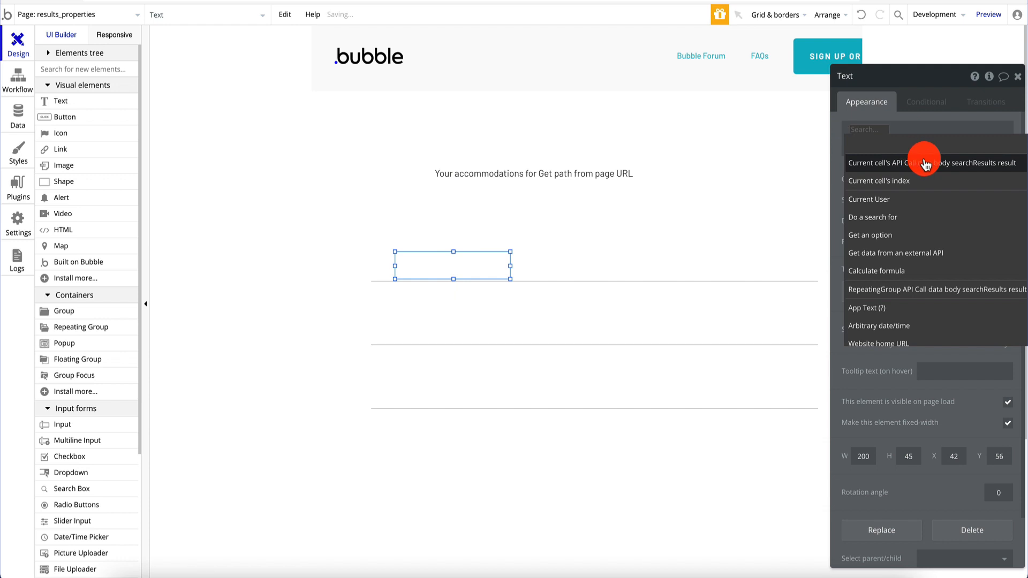
{"action": "left_click", "coordinate": [971, 162]}
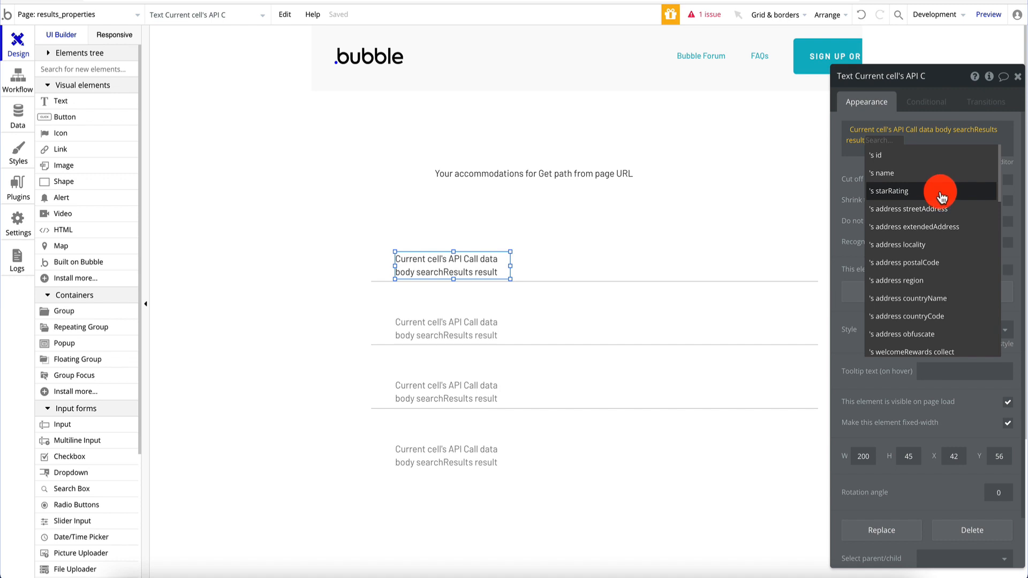
{"action": "left_click", "coordinate": [938, 173]}
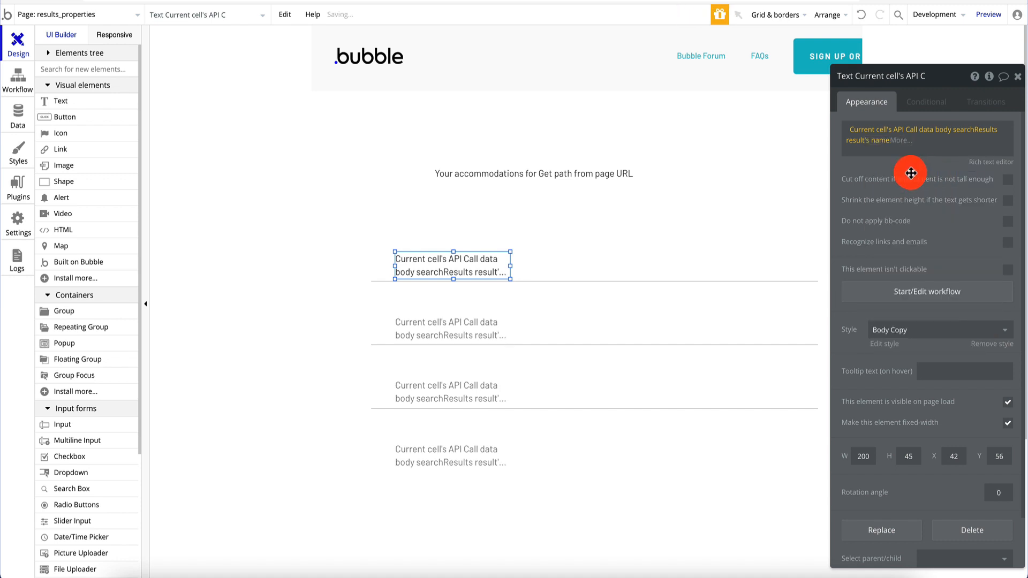
{"action": "left_click_drag", "start_coordinate": [471, 265], "coordinate": [585, 121]}
{"action": "left_click", "coordinate": [612, 114]}
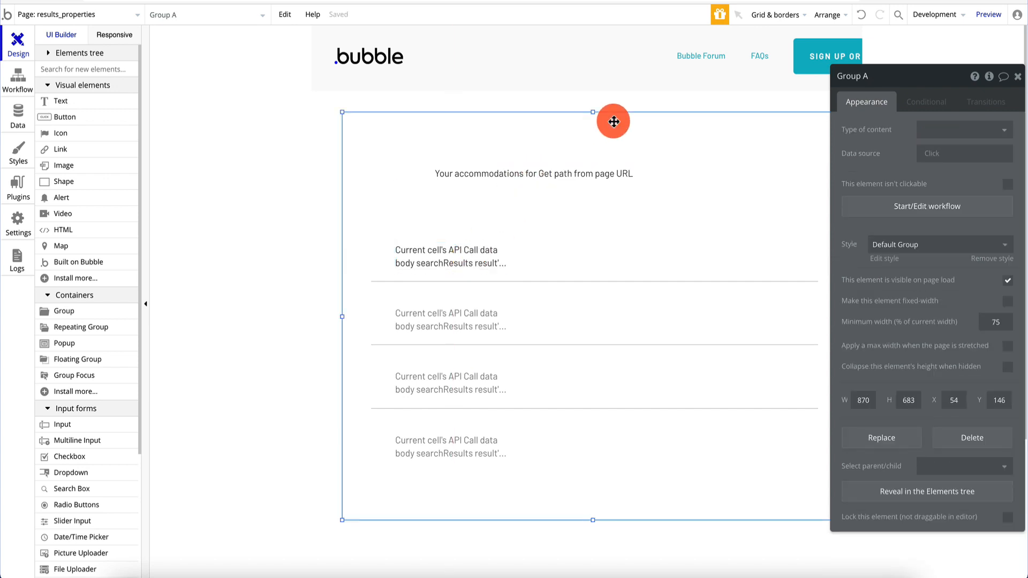
{"action": "left_click", "coordinate": [1018, 81]}
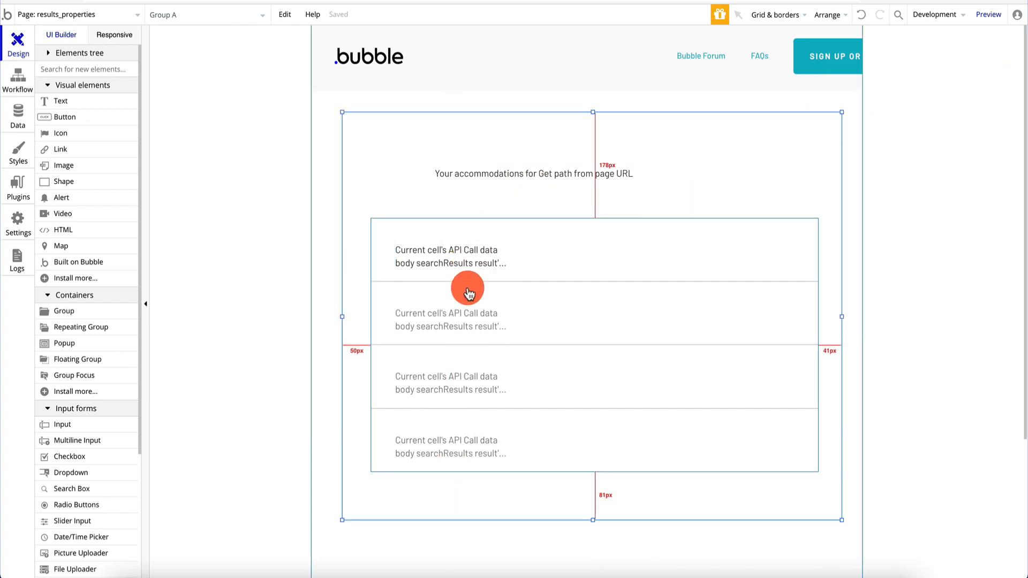
Step: Set the hotel repeating group to 10 rows
{"action": "left_click", "coordinate": [628, 246]}
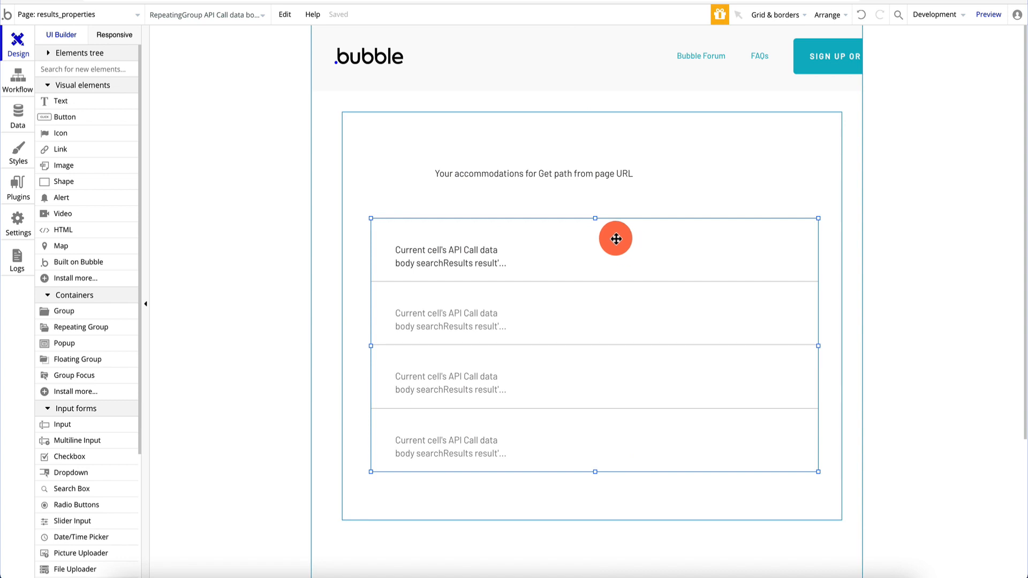
{"action": "double_click", "coordinate": [616, 238]}
{"action": "left_click", "coordinate": [908, 223]}
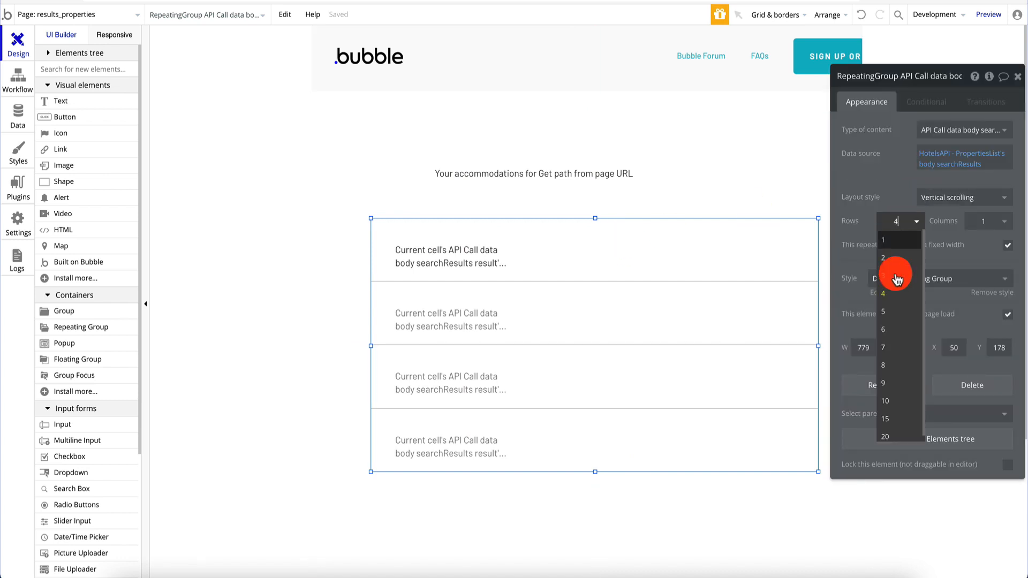
{"action": "left_click", "coordinate": [885, 390]}
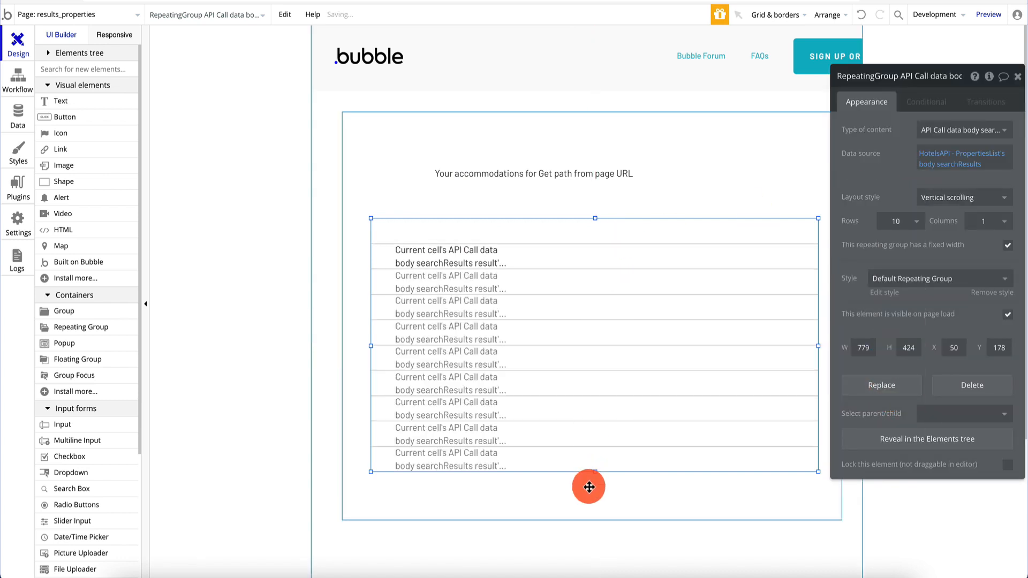
Step: Extend the bottom edge of the group around the hotel list so its height is about 1001 px
{"action": "left_click", "coordinate": [622, 490]}
{"action": "scroll", "coordinate": [616, 471], "scroll_direction": "down", "scroll_amount": 3}
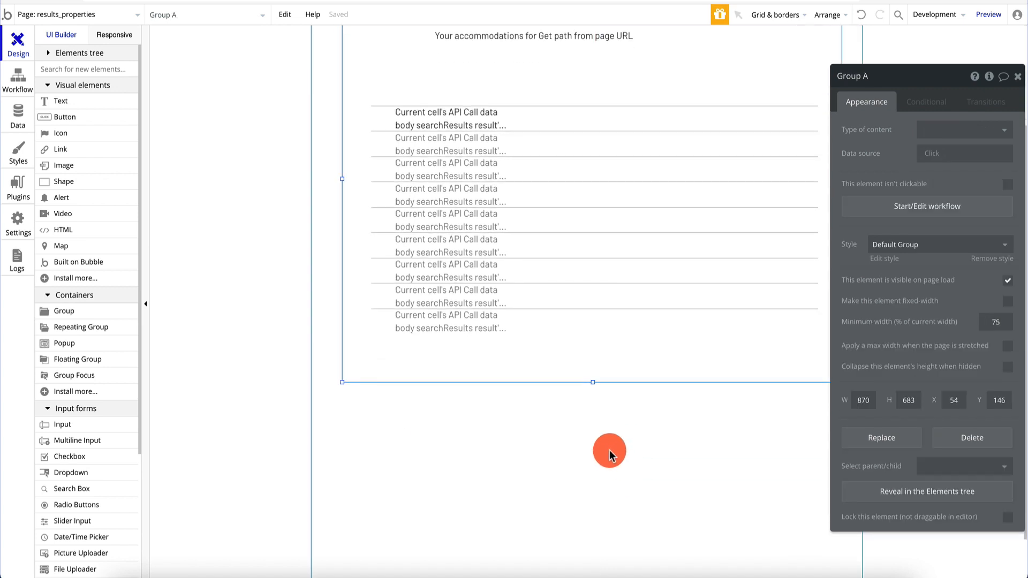
{"action": "left_click_drag", "start_coordinate": [594, 383], "coordinate": [594, 384]}
{"action": "double_click", "coordinate": [605, 360]}
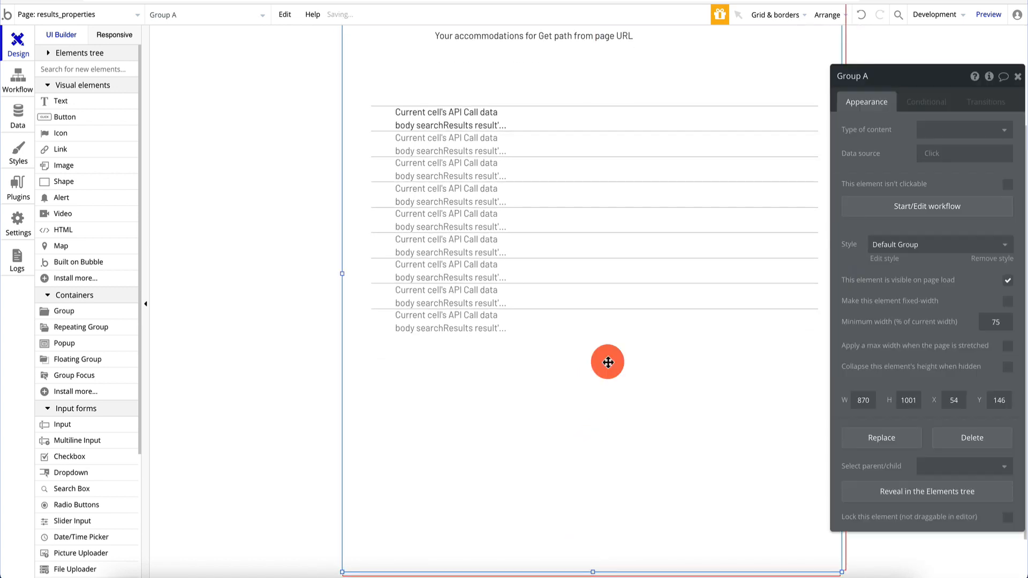
Step: Stretch the repeating group downward to a height of about 705 px
{"action": "left_click", "coordinate": [615, 287]}
{"action": "key", "text": "Escape"}
{"action": "left_click_drag", "start_coordinate": [595, 332], "coordinate": [592, 498]}
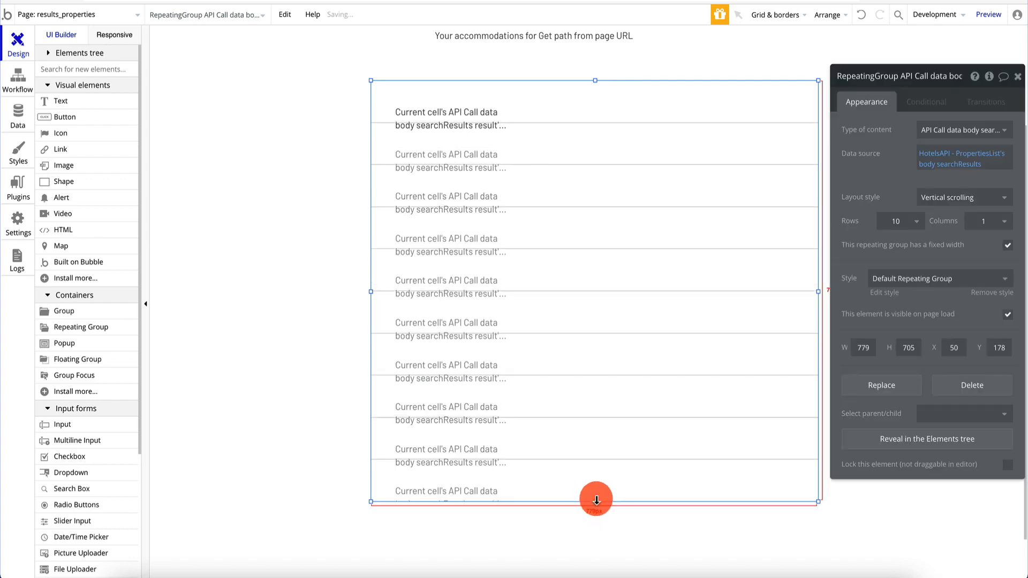
Step: Preview the results_properties page and look through the listed hotel names
{"action": "scroll", "coordinate": [578, 268], "scroll_direction": "up", "scroll_amount": 3}
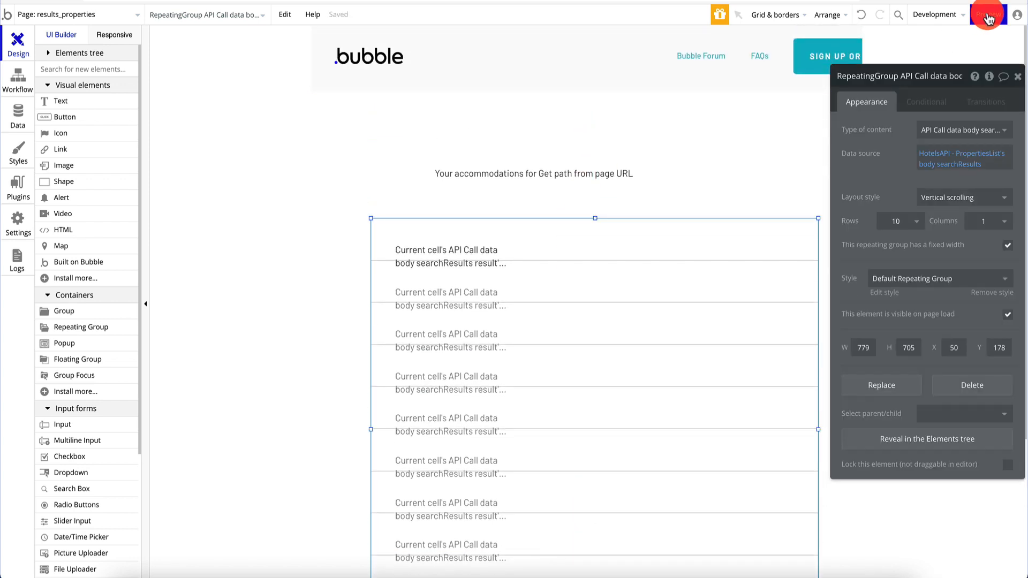
{"action": "left_click", "coordinate": [989, 14]}
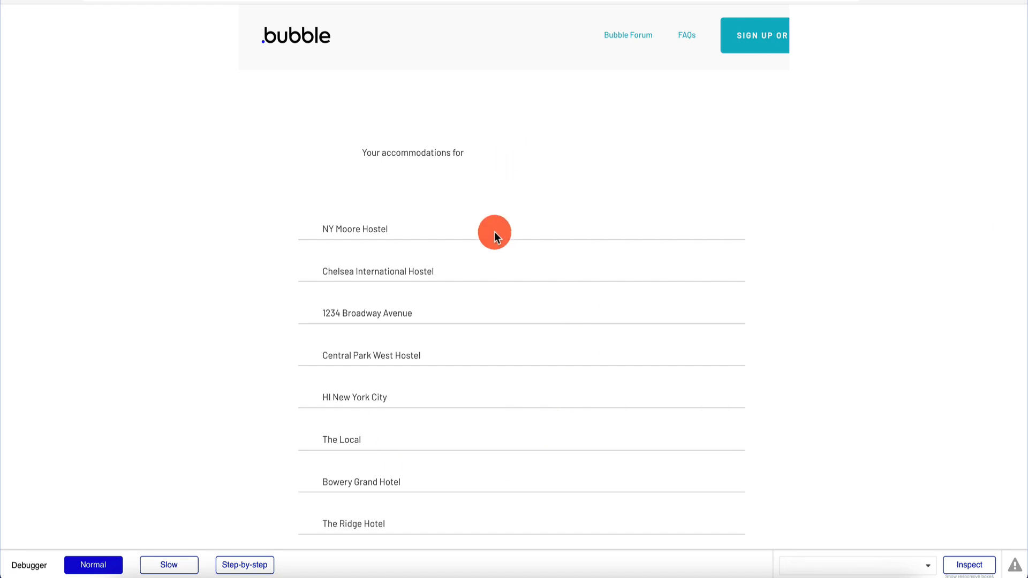
{"action": "scroll", "coordinate": [461, 263], "scroll_direction": "down", "scroll_amount": 3}
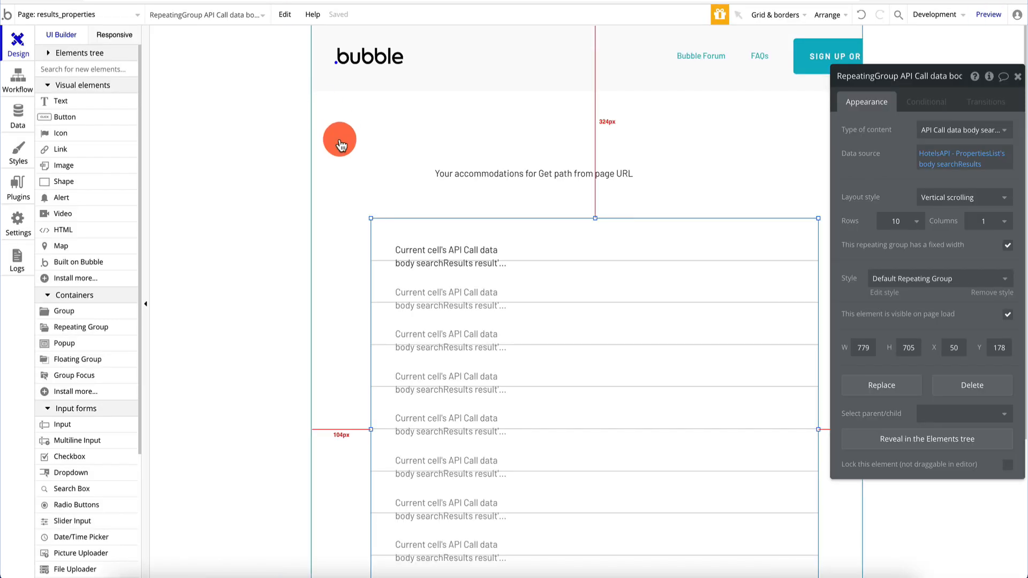
Step: Place a copy of the hotel name text to its right at about X 407, Y 11, and move the original up level with it
{"action": "left_click", "coordinate": [339, 138]}
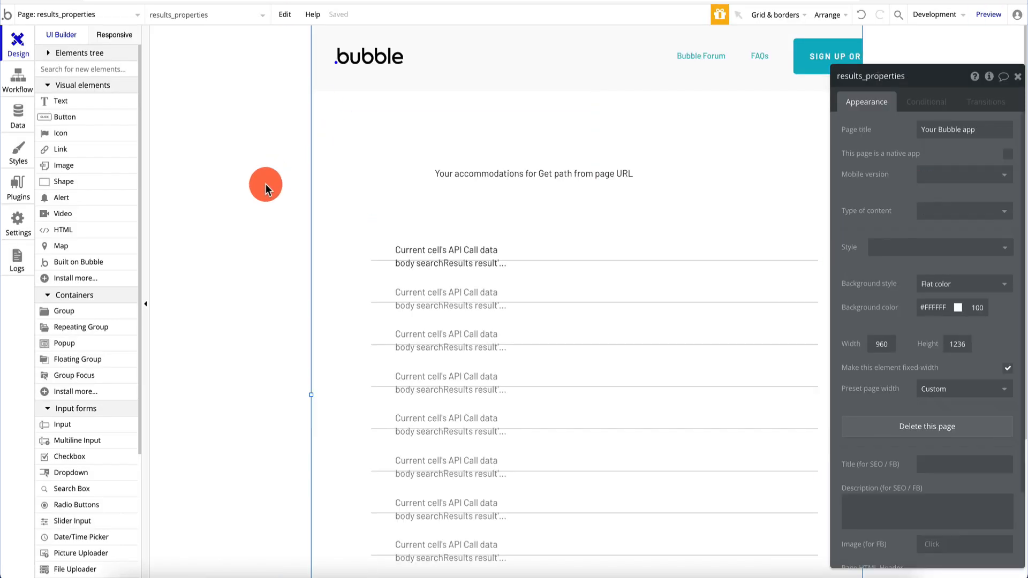
{"action": "left_click", "coordinate": [443, 251]}
{"action": "left_click_drag", "start_coordinate": [442, 248], "coordinate": [663, 232]}
{"action": "left_click", "coordinate": [465, 251]}
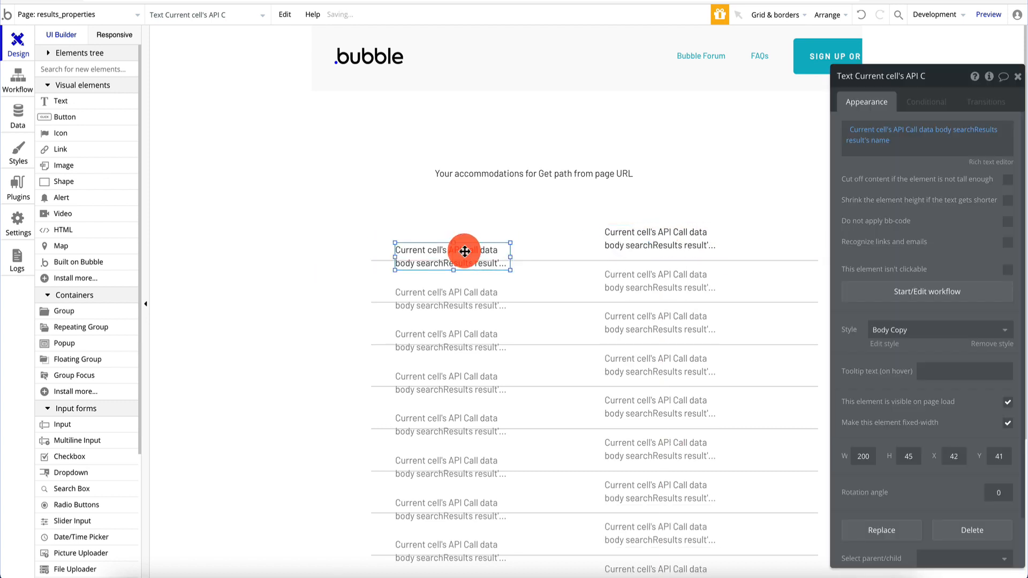
{"action": "left_click_drag", "start_coordinate": [465, 251], "coordinate": [466, 231]}
Step: Change the copied text's dynamic field from name to address streetAddress
{"action": "left_click", "coordinate": [659, 234]}
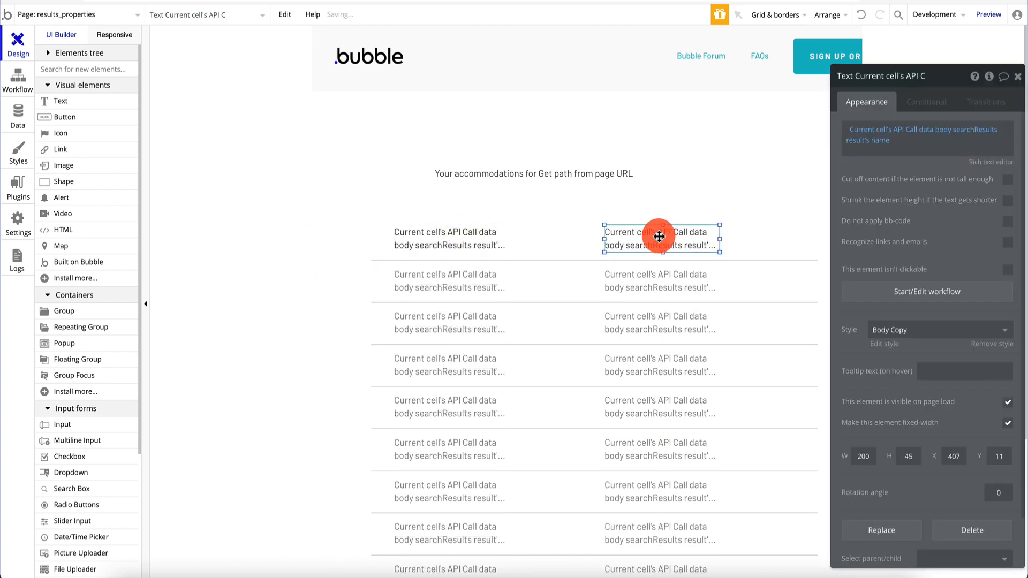
{"action": "left_click", "coordinate": [878, 140]}
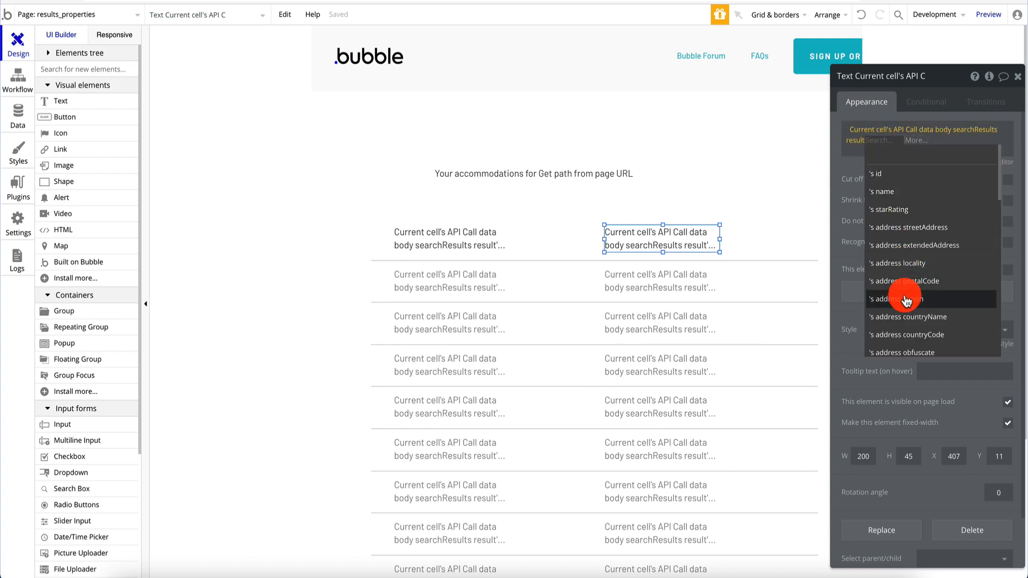
{"action": "left_click", "coordinate": [915, 227]}
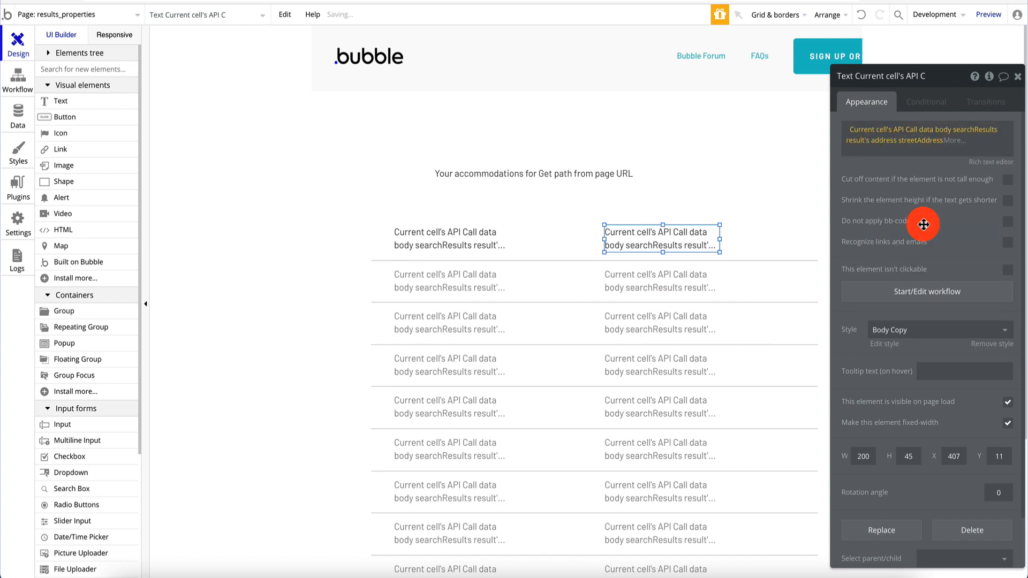
{"action": "left_click", "coordinate": [787, 221]}
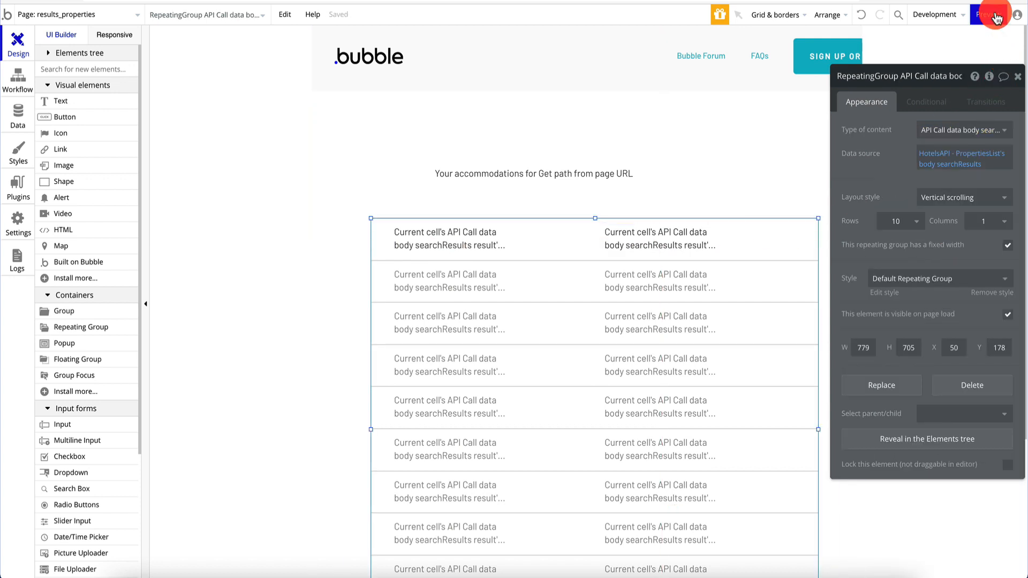
Step: Preview the page and look through the hotel names with their street addresses
{"action": "left_click", "coordinate": [995, 16]}
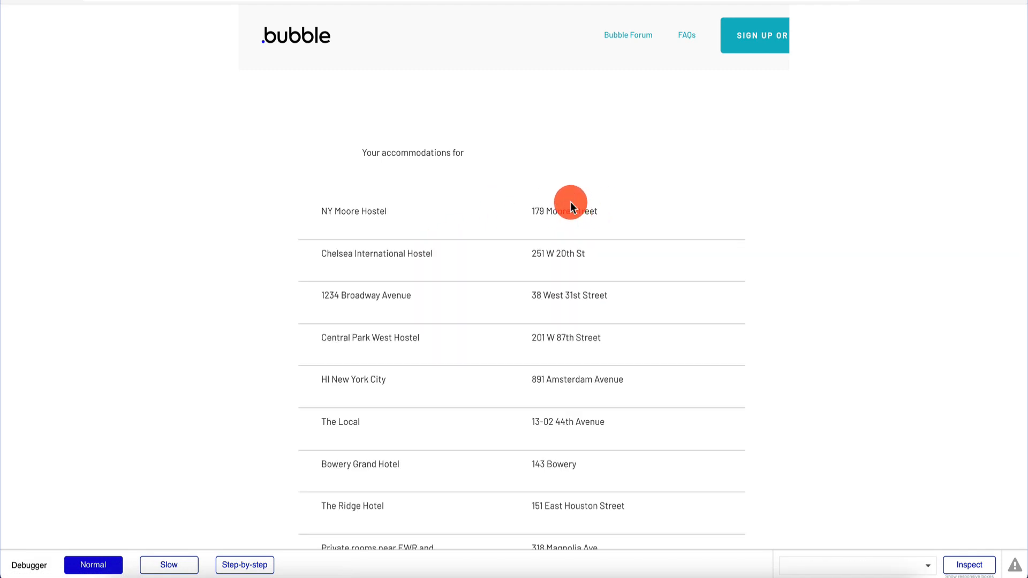
{"action": "scroll", "coordinate": [551, 415], "scroll_direction": "down", "scroll_amount": 6}
{"action": "scroll", "coordinate": [573, 239], "scroll_direction": "up", "scroll_amount": 5}
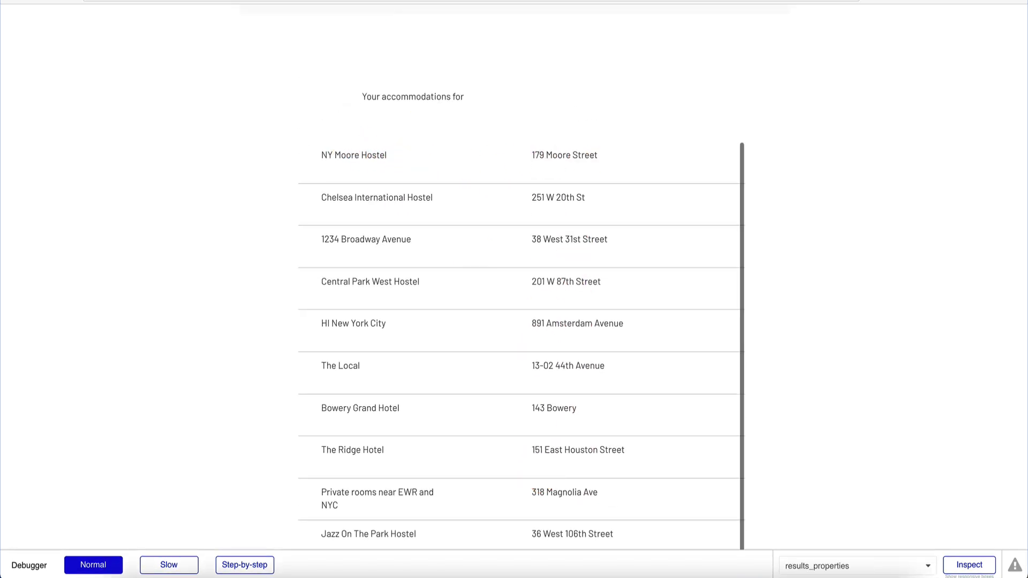
Step: Return to the editor, shift the address text left in its row, and place a copy to its right at about X 569, Y 11
{"action": "key", "text": "ctrl+Tab"}
{"action": "left_click", "coordinate": [615, 236]}
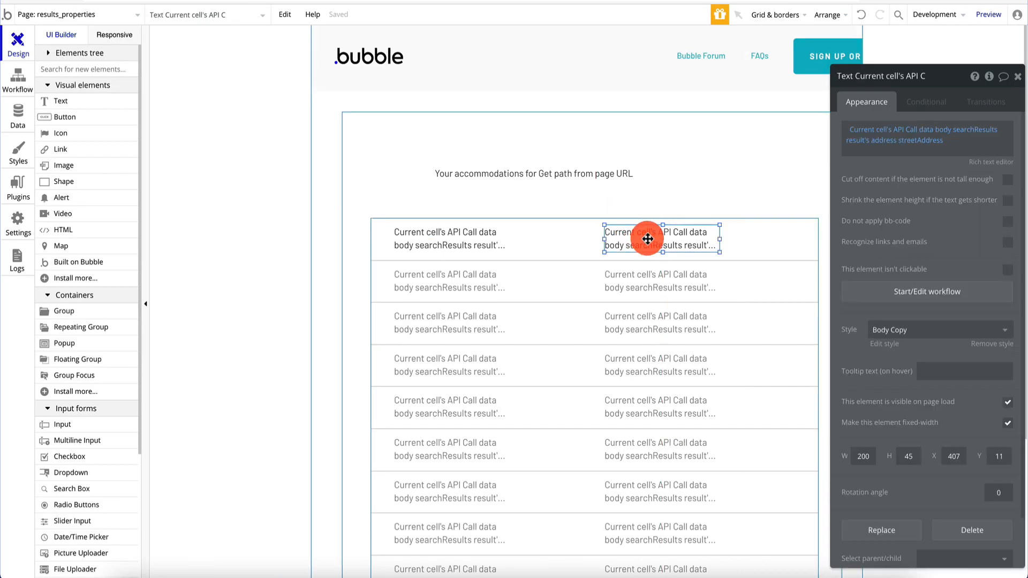
{"action": "left_click_drag", "start_coordinate": [647, 236], "coordinate": [743, 234]}
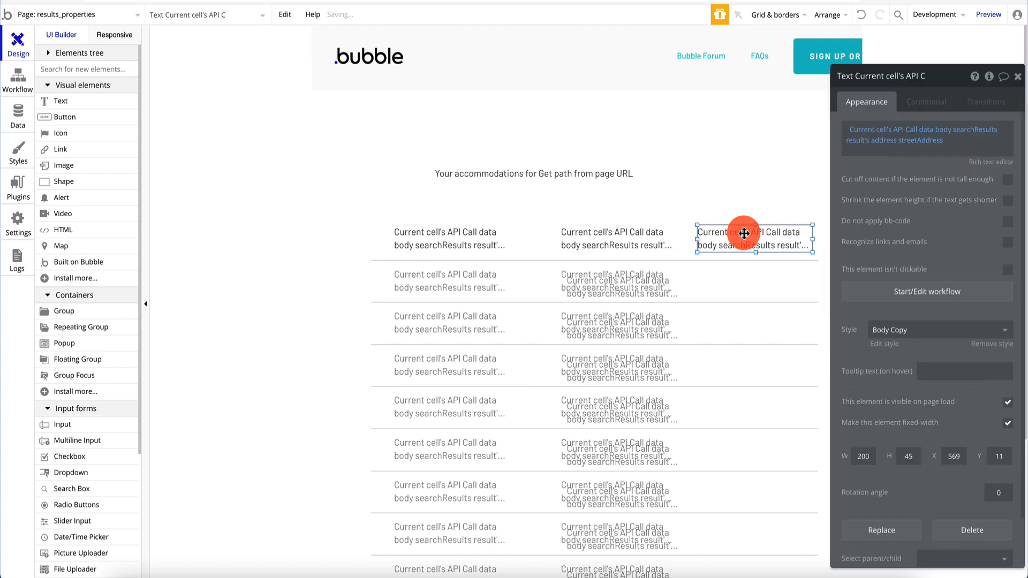
Step: Change the third text's dynamic field from address streetAddress to starRating
{"action": "left_click", "coordinate": [929, 141]}
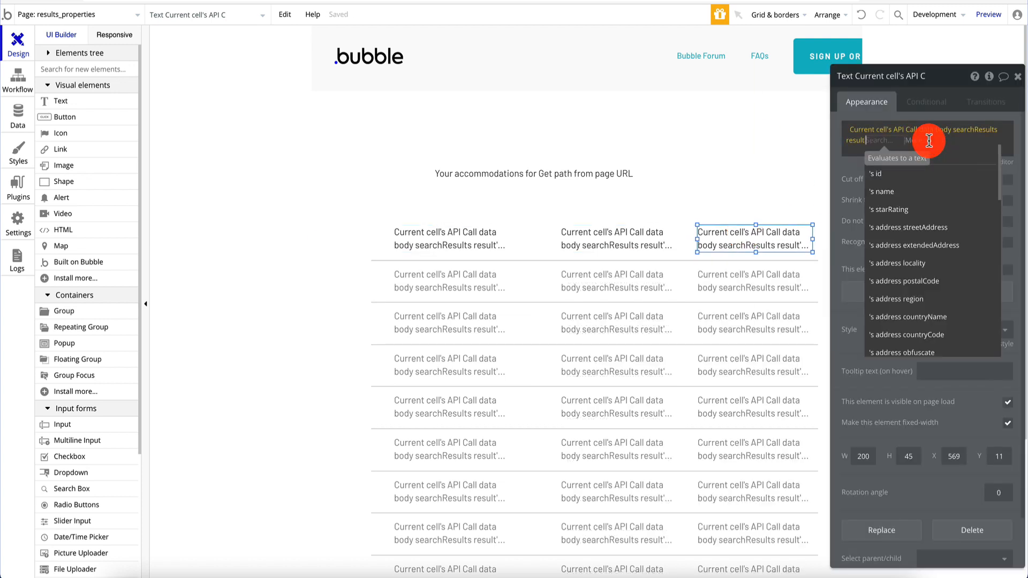
{"action": "left_click", "coordinate": [921, 208]}
{"action": "left_click", "coordinate": [762, 191]}
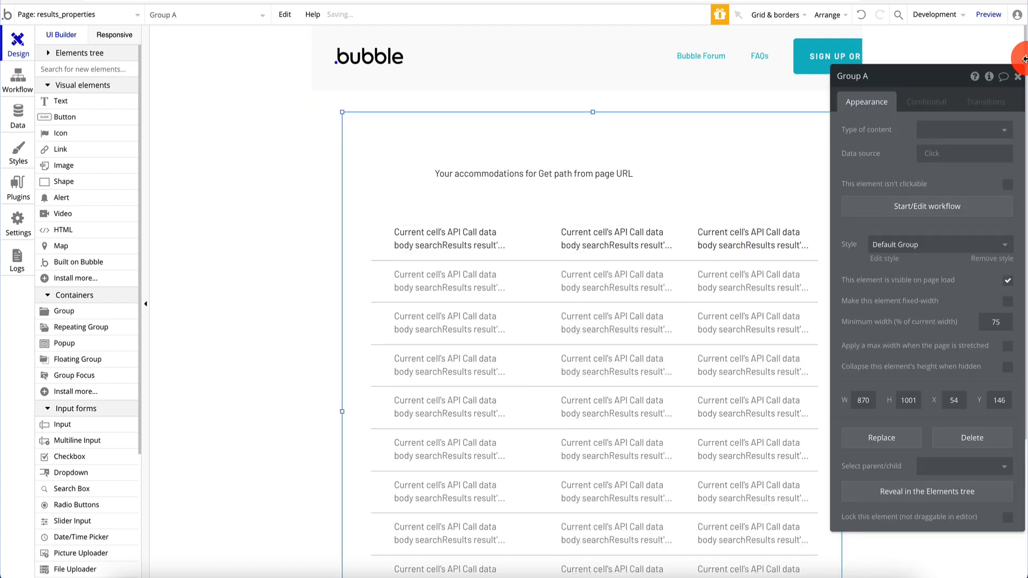
{"action": "left_click", "coordinate": [1019, 78]}
Step: Preview the page and look through the hotel names, street addresses and star ratings
{"action": "left_click", "coordinate": [990, 14]}
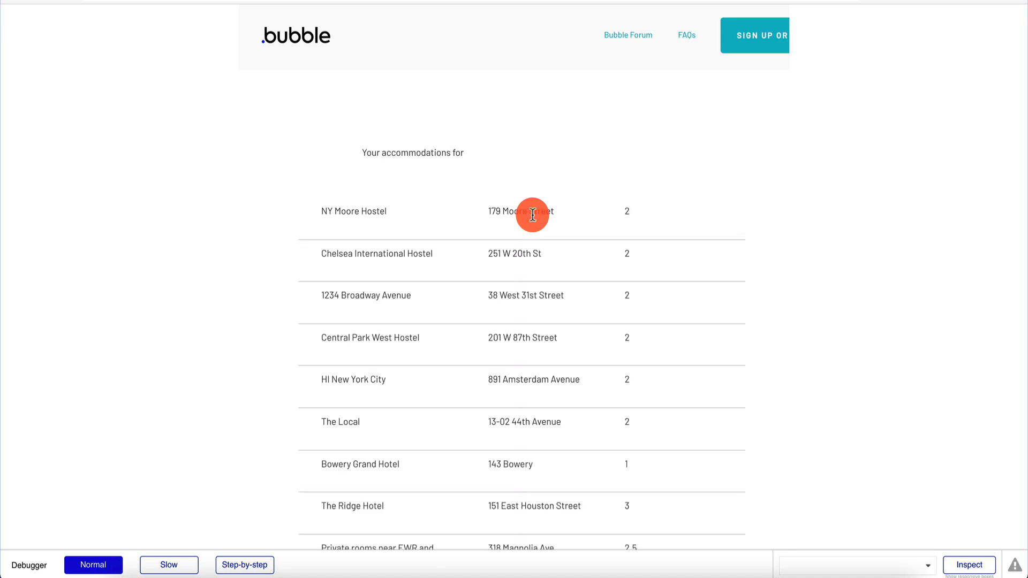
{"action": "scroll", "coordinate": [533, 214], "scroll_direction": "down", "scroll_amount": 4}
{"action": "scroll", "coordinate": [532, 214], "scroll_direction": "up", "scroll_amount": 3}
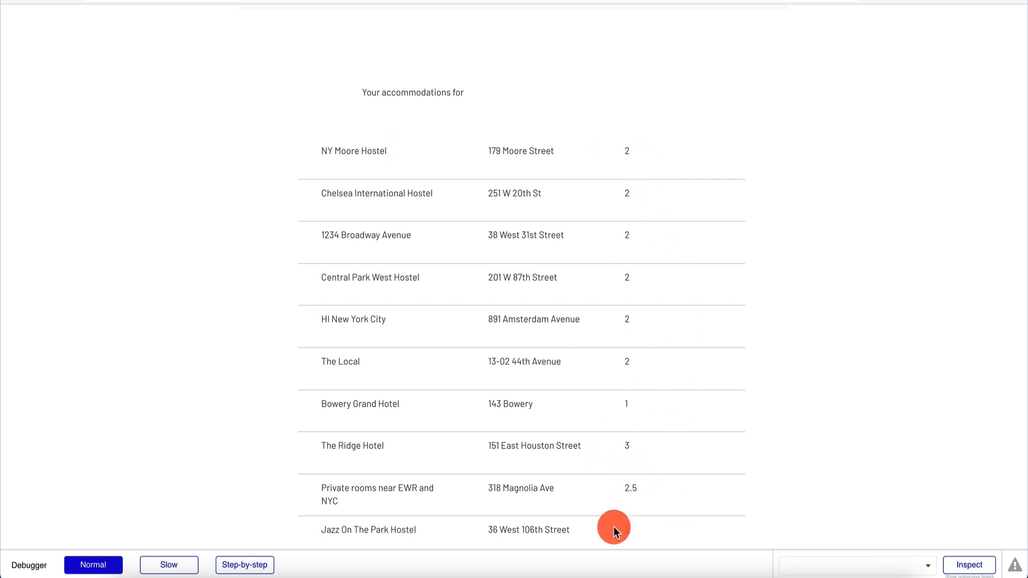
{"action": "scroll", "coordinate": [618, 291], "scroll_direction": "up", "scroll_amount": 1}
{"action": "scroll", "coordinate": [619, 291], "scroll_direction": "up", "scroll_amount": 2}
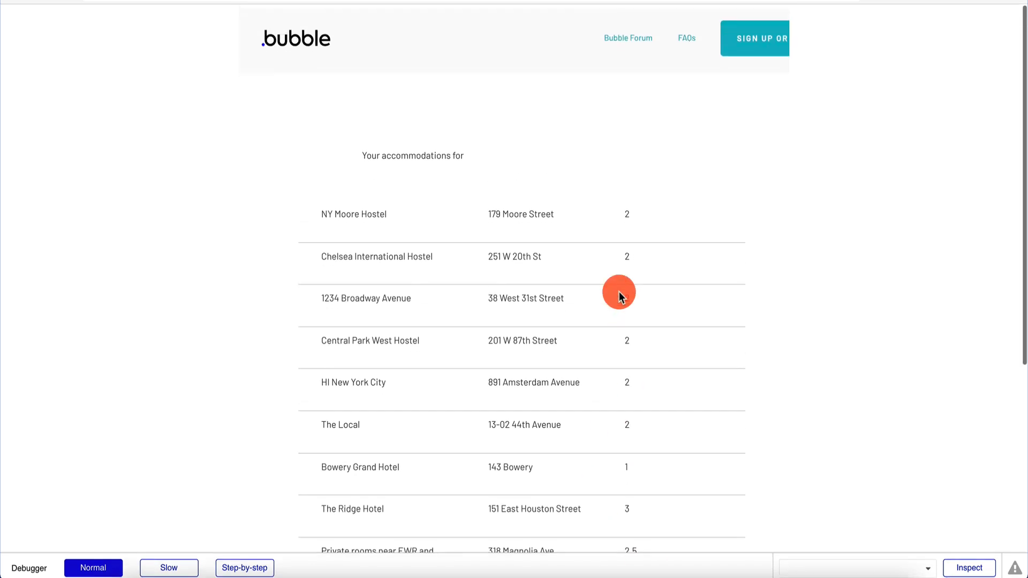
Step: Return to the editor and move the "Your accommodations for" heading text slightly up above the hotel list
{"action": "key", "text": "ctrl+Tab"}
{"action": "mouse_move", "coordinate": [519, 163]}
{"action": "left_mouse_down"}
{"action": "mouse_move", "coordinate": [528, 184]}
{"action": "mouse_move", "coordinate": [522, 158]}
{"action": "left_mouse_up"}
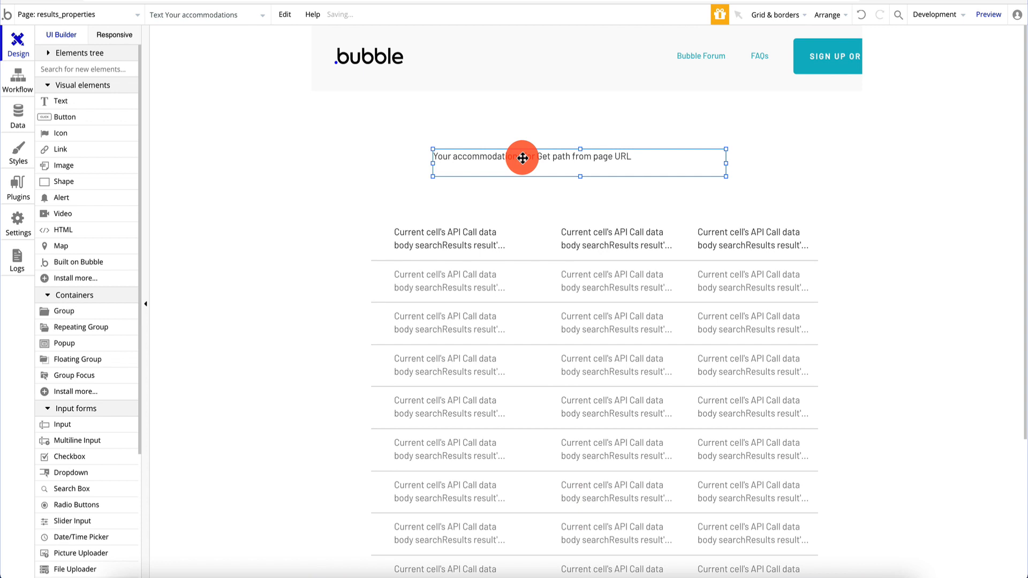
Step: Remove the Body Copy style from the "Your accommodations for" heading text and format it as bold and centered
{"action": "double_click", "coordinate": [523, 158]}
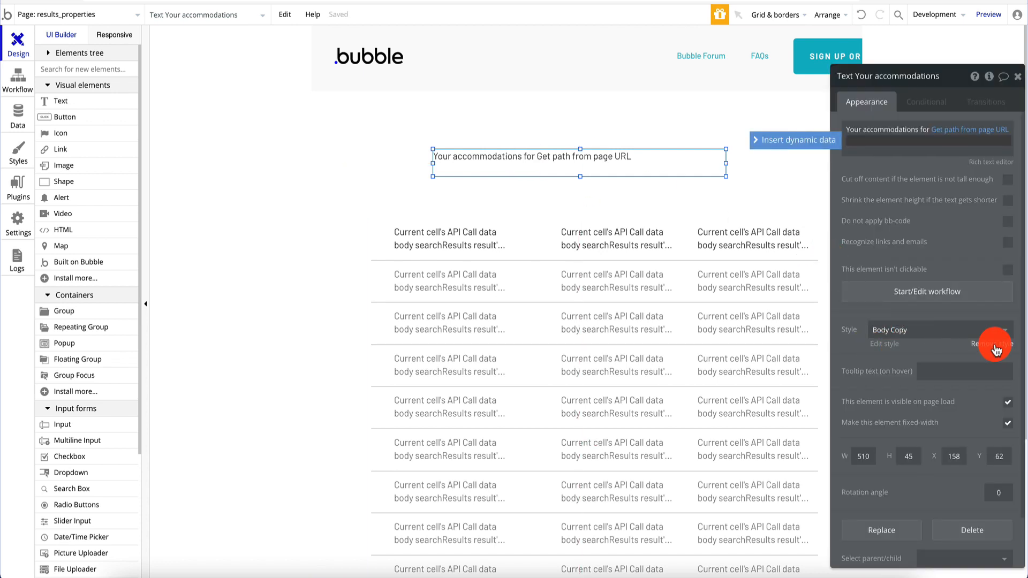
{"action": "left_click", "coordinate": [995, 345]}
{"action": "left_click", "coordinate": [850, 414]}
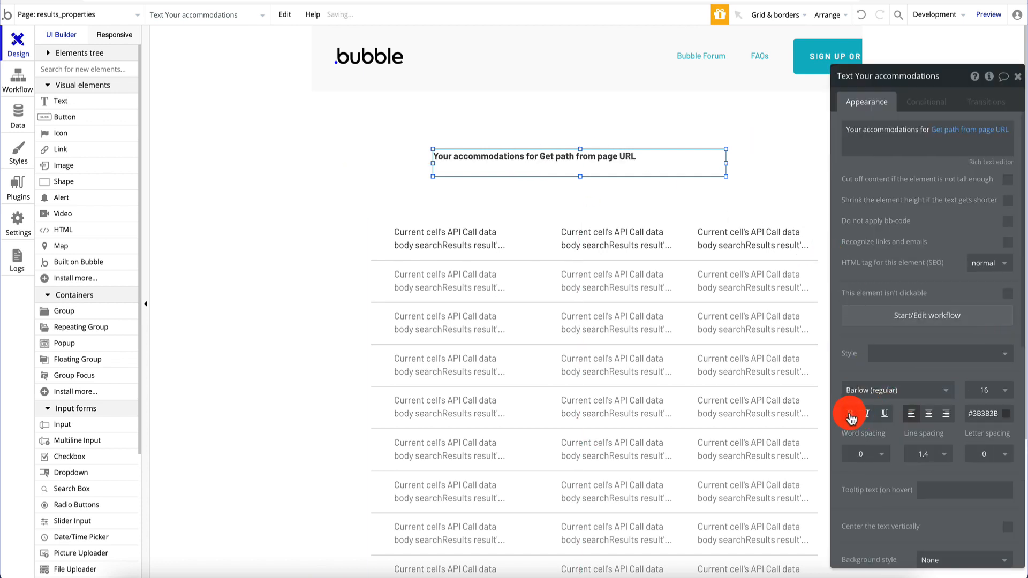
{"action": "left_click", "coordinate": [929, 413]}
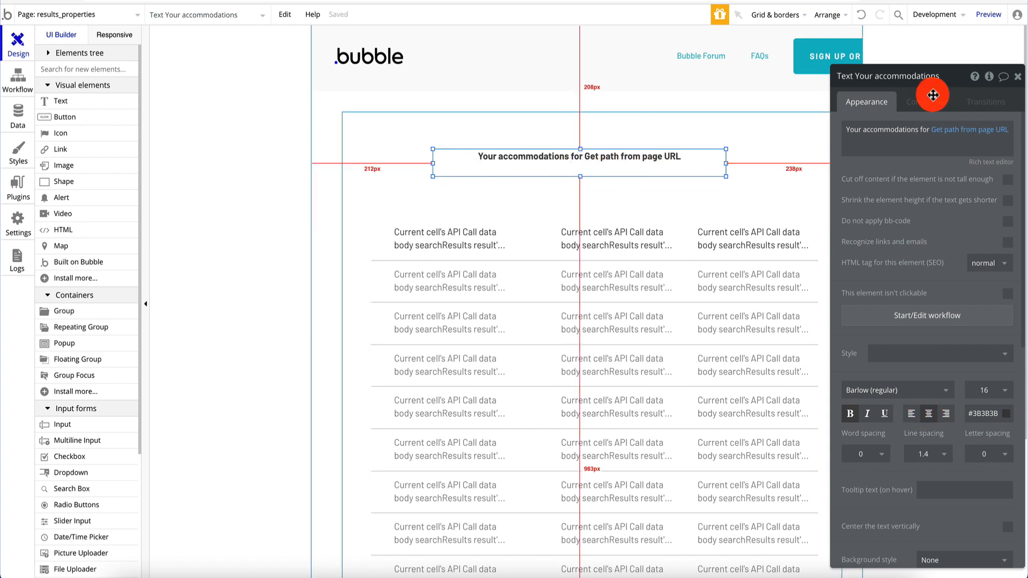
{"action": "left_click", "coordinate": [1017, 76]}
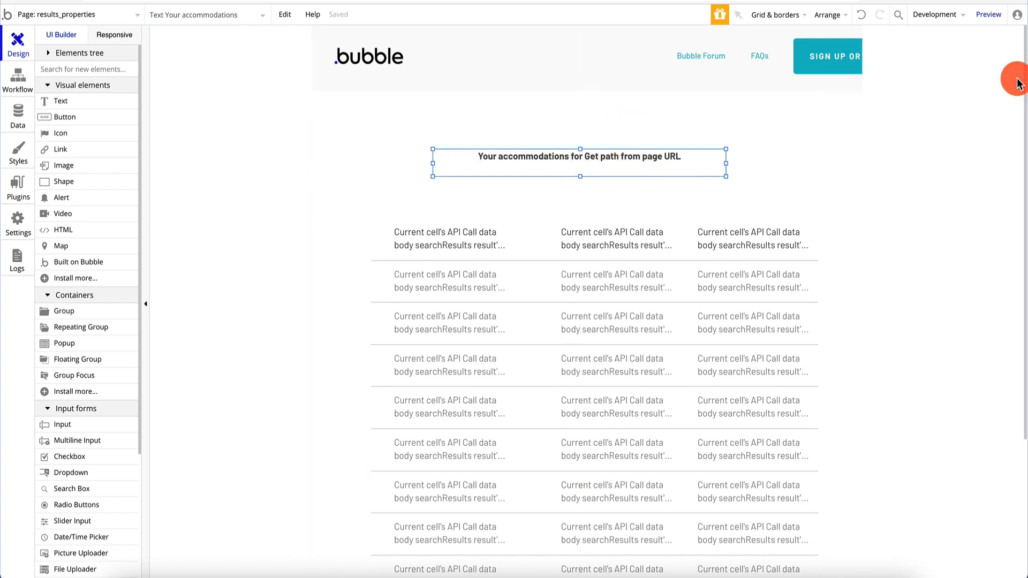
{"action": "left_click", "coordinate": [114, 16]}
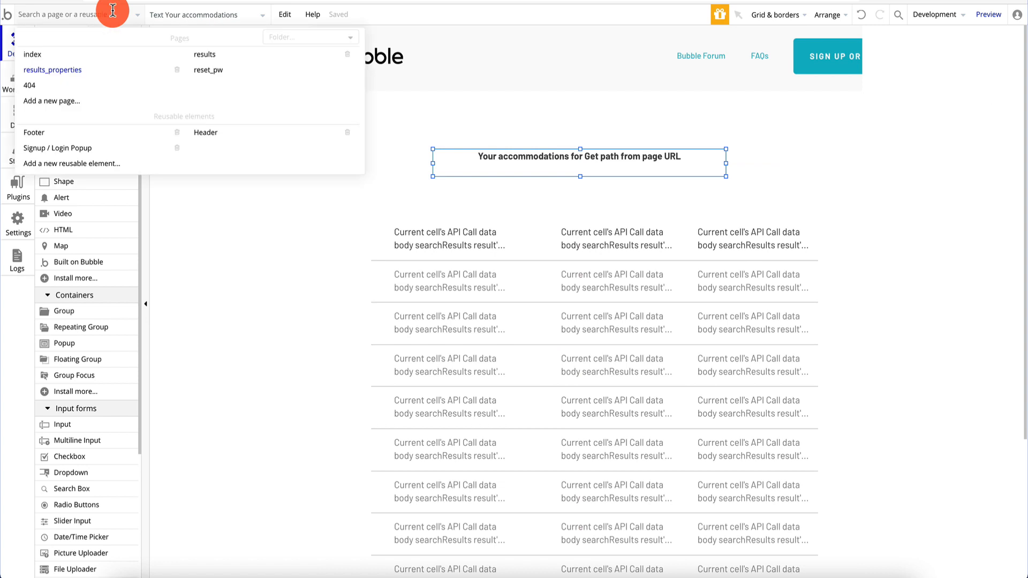
{"action": "left_click", "coordinate": [457, 240]}
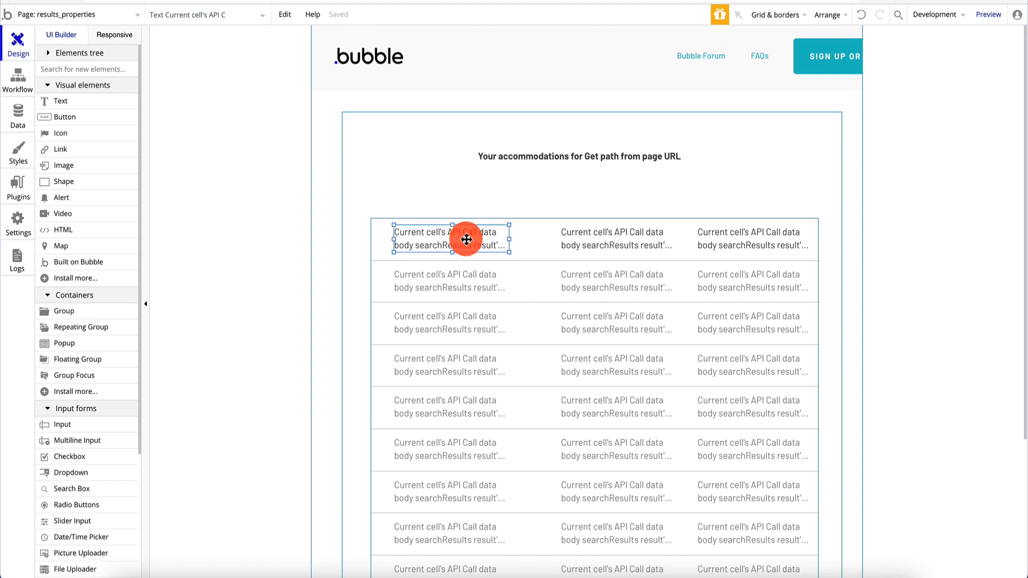
Step: Replace the fixed destinationId in the repeating group's HotelsAPI - PropertiesList data source with the page URL's path as text
{"action": "left_click_drag", "start_coordinate": [466, 239], "coordinate": [544, 236]}
{"action": "double_click", "coordinate": [543, 236]}
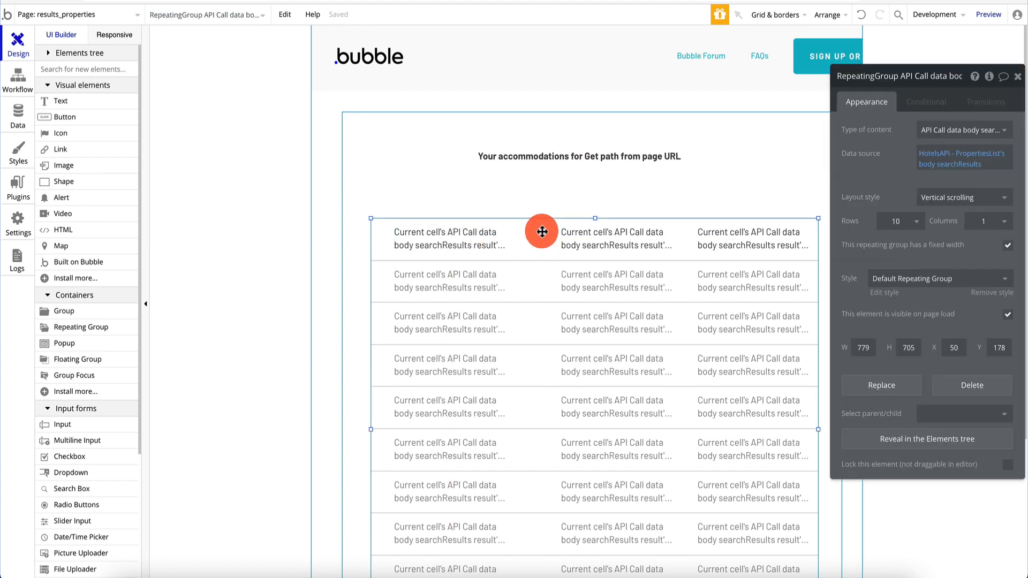
{"action": "left_click", "coordinate": [946, 157]}
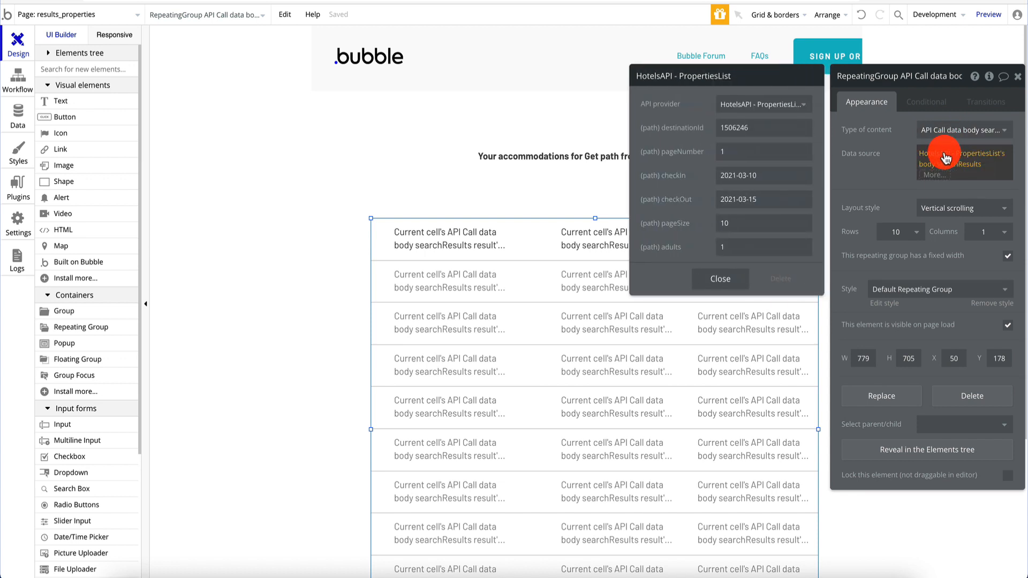
{"action": "left_click", "coordinate": [781, 127]}
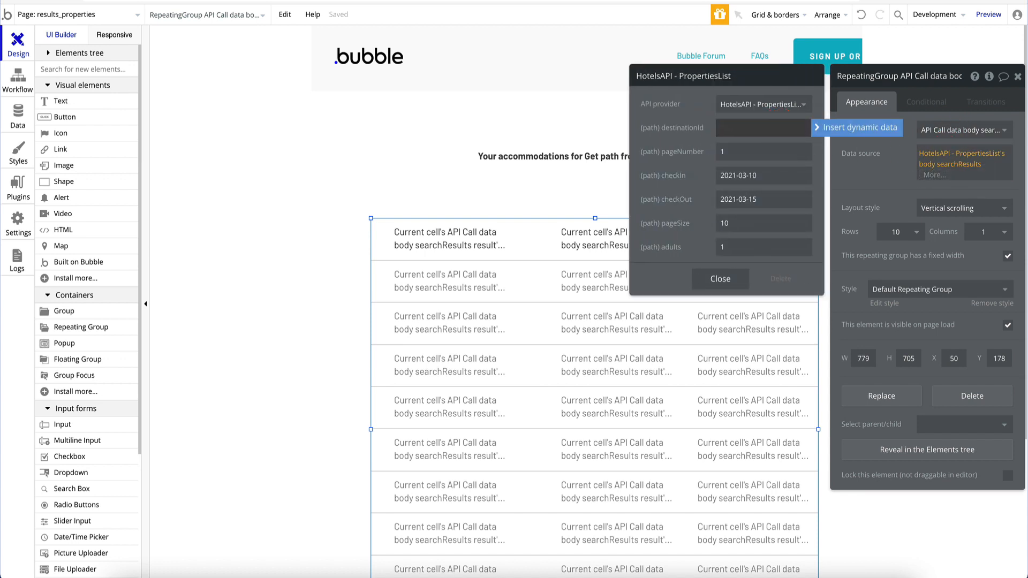
{"action": "left_click", "coordinate": [848, 127]}
{"action": "scroll", "coordinate": [785, 176], "scroll_direction": "down", "scroll_amount": 5}
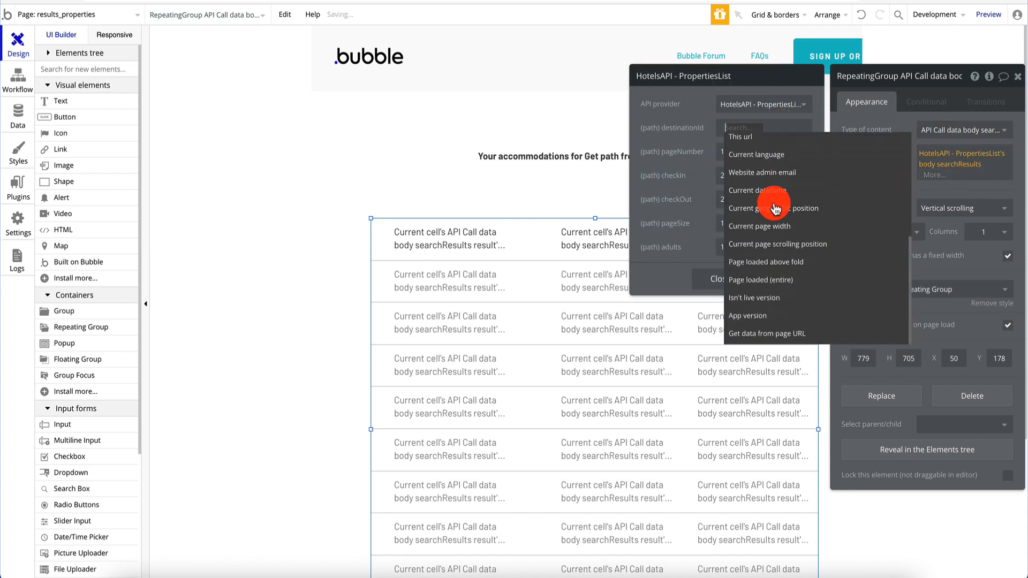
{"action": "left_click", "coordinate": [762, 326]}
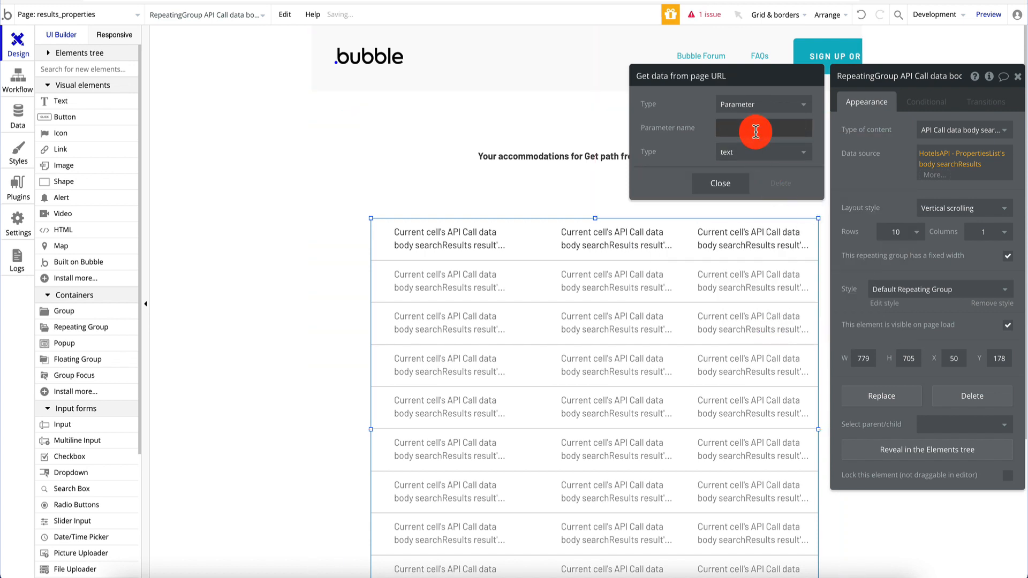
{"action": "left_click", "coordinate": [761, 117]}
{"action": "left_click", "coordinate": [759, 132]}
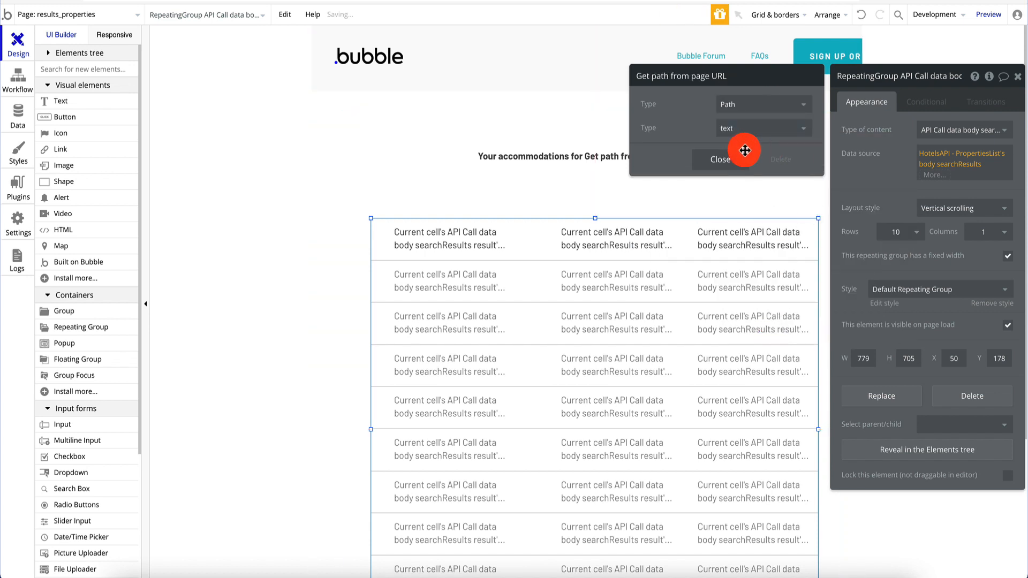
{"action": "left_click", "coordinate": [731, 161]}
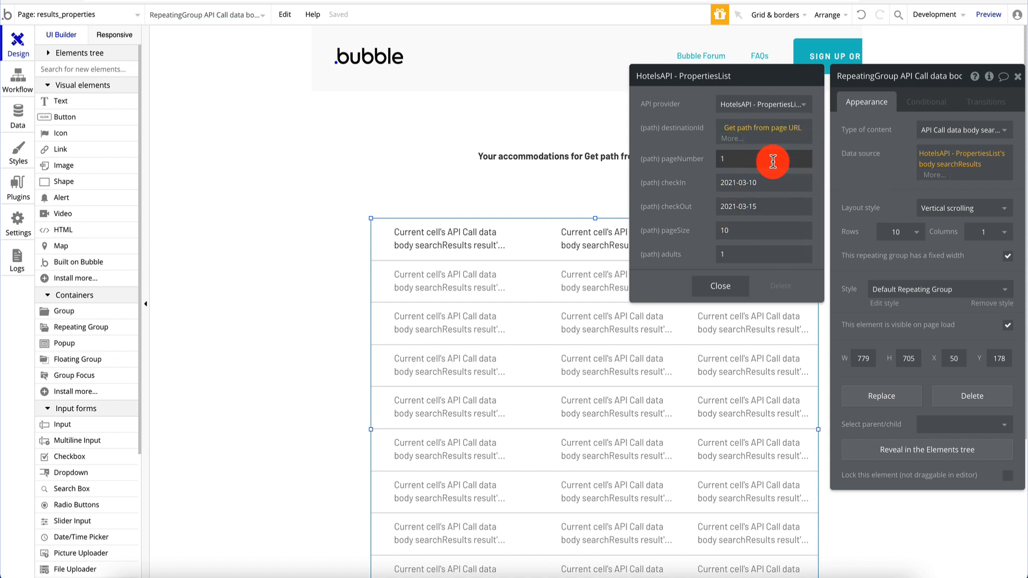
{"action": "left_click", "coordinate": [737, 294]}
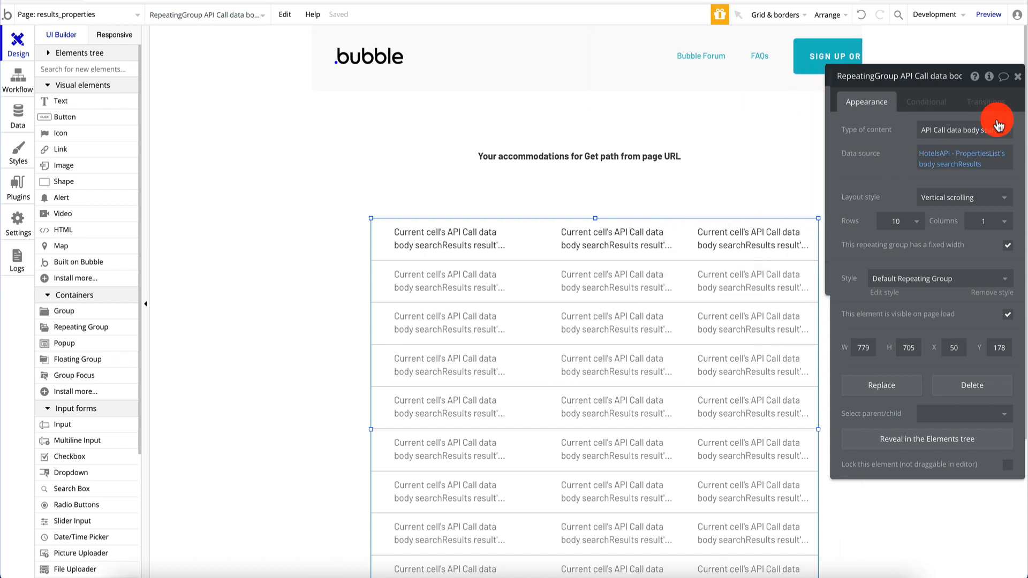
{"action": "left_click", "coordinate": [1017, 76]}
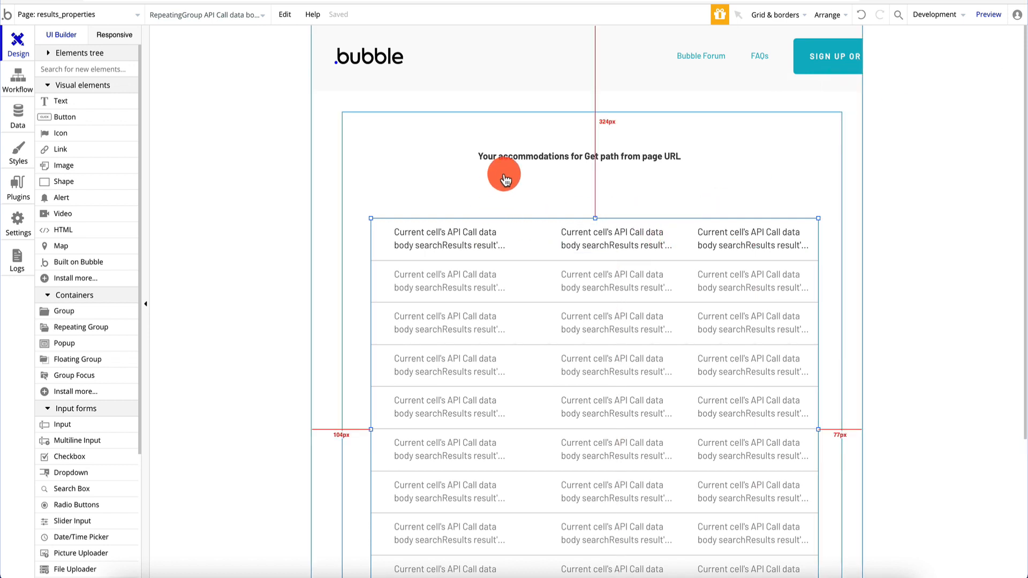
Step: Move the "Your accommodations for" heading slightly down, closer to the hotel list
{"action": "left_click_drag", "start_coordinate": [541, 156], "coordinate": [542, 176]}
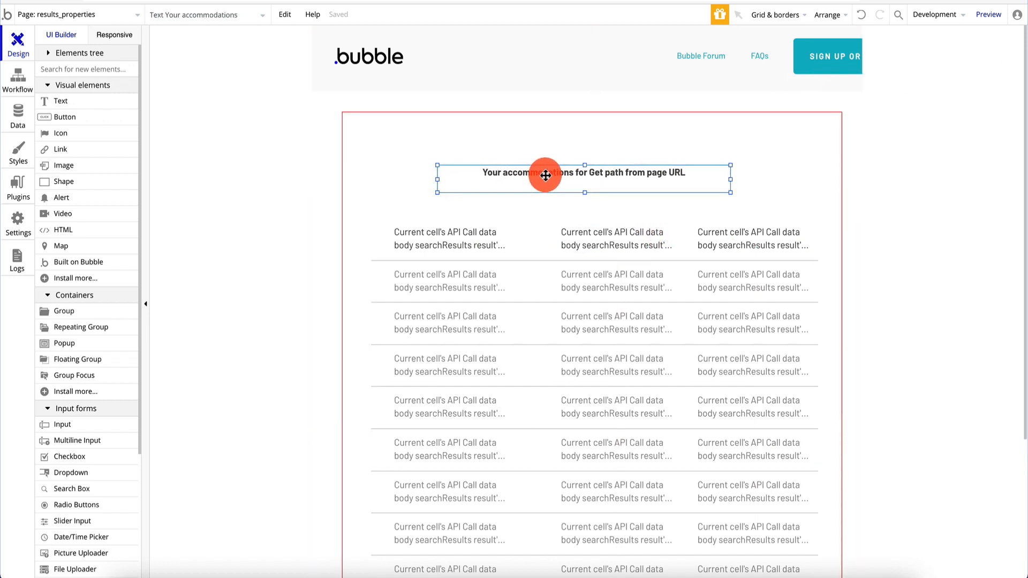
{"action": "left_click", "coordinate": [515, 99]}
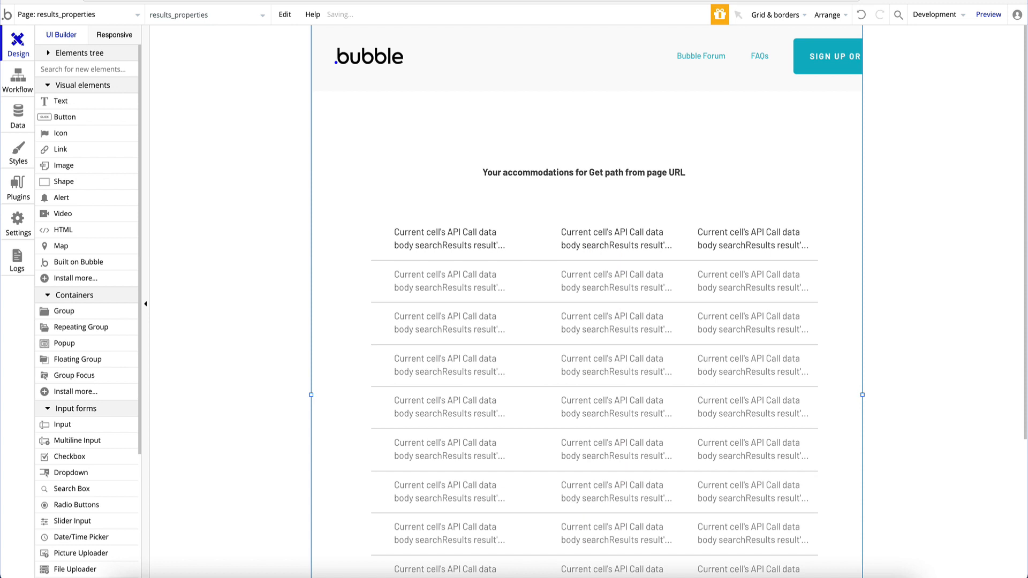
Step: Switch to the index page, preview it, and submit "new york" as the destination
{"action": "left_click", "coordinate": [46, 14]}
{"action": "left_click", "coordinate": [137, 54]}
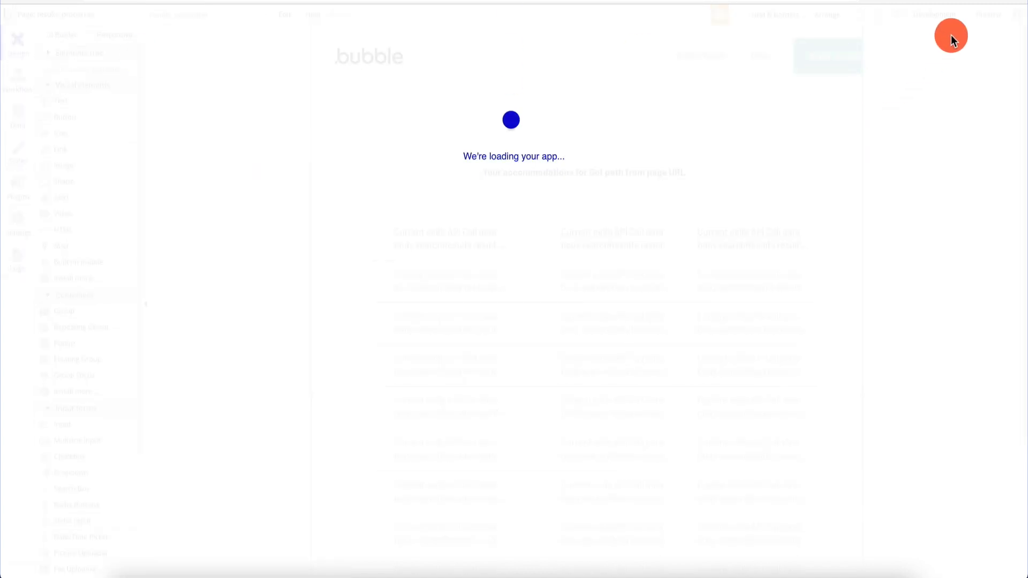
{"action": "left_click", "coordinate": [989, 15]}
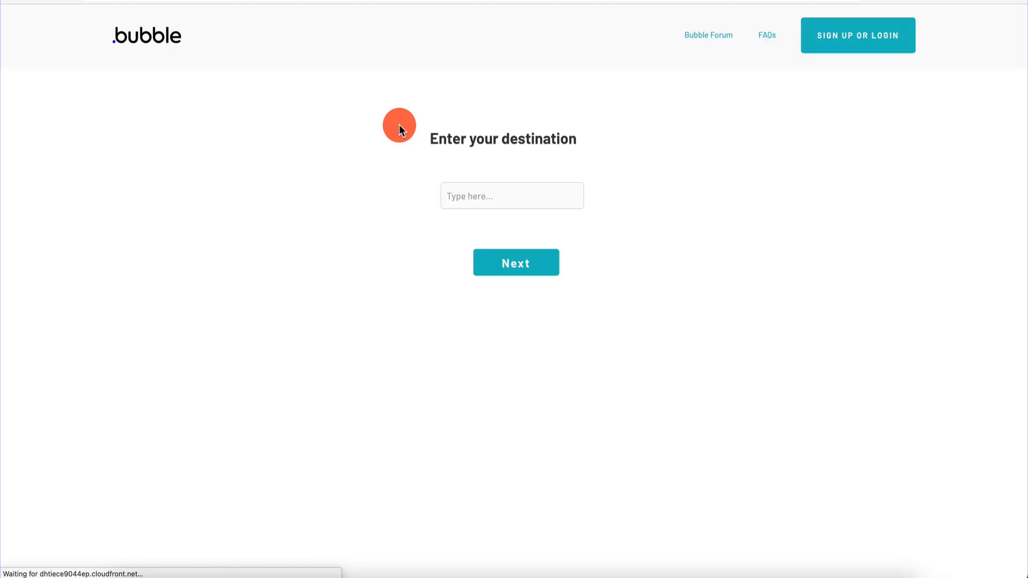
{"action": "left_click", "coordinate": [505, 186]}
{"action": "type", "text": "new york"}
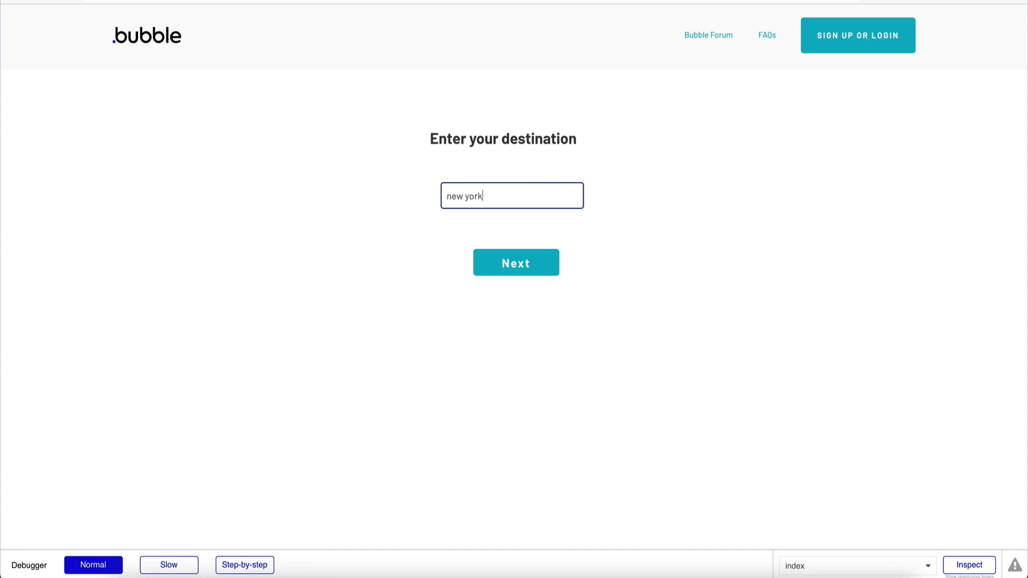
{"action": "left_click", "coordinate": [520, 260]}
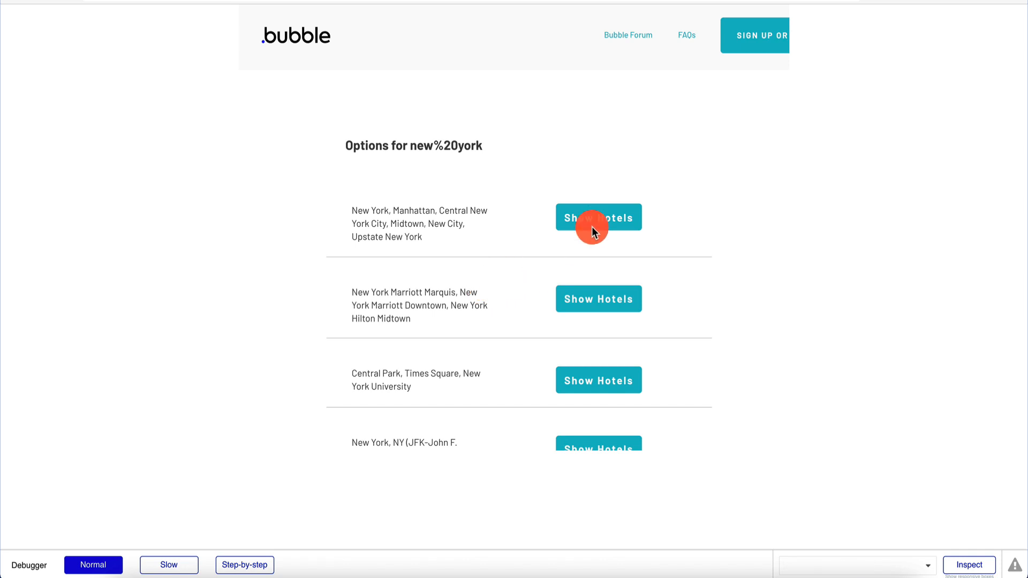
Step: Review the New York options, show the hotels for the Central Park, Times Square option, and look through the listed accommodations
{"action": "left_click", "coordinate": [621, 221]}
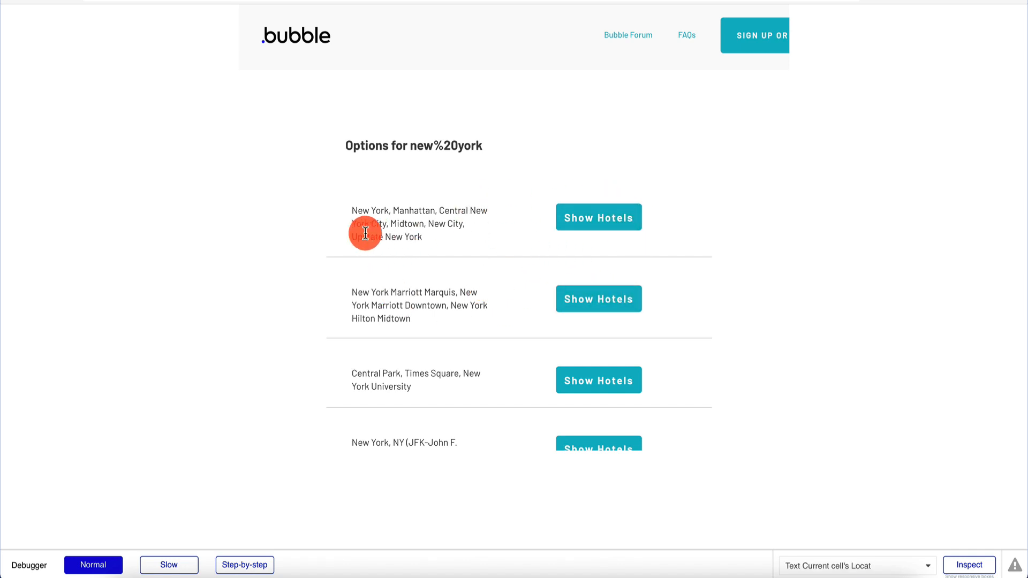
{"action": "mouse_move", "coordinate": [366, 210]}
{"action": "left_mouse_down"}
{"action": "mouse_move", "coordinate": [390, 210]}
{"action": "mouse_move", "coordinate": [356, 210]}
{"action": "mouse_move", "coordinate": [367, 209]}
{"action": "left_mouse_up"}
{"action": "left_click_drag", "start_coordinate": [352, 289], "coordinate": [451, 291]}
{"action": "left_click", "coordinate": [454, 289]}
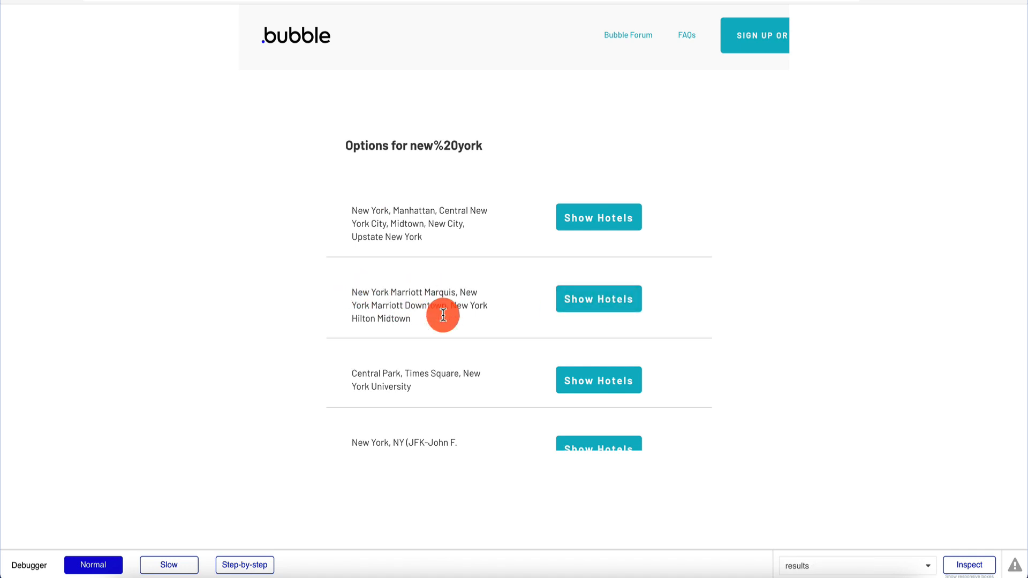
{"action": "left_click", "coordinate": [622, 386]}
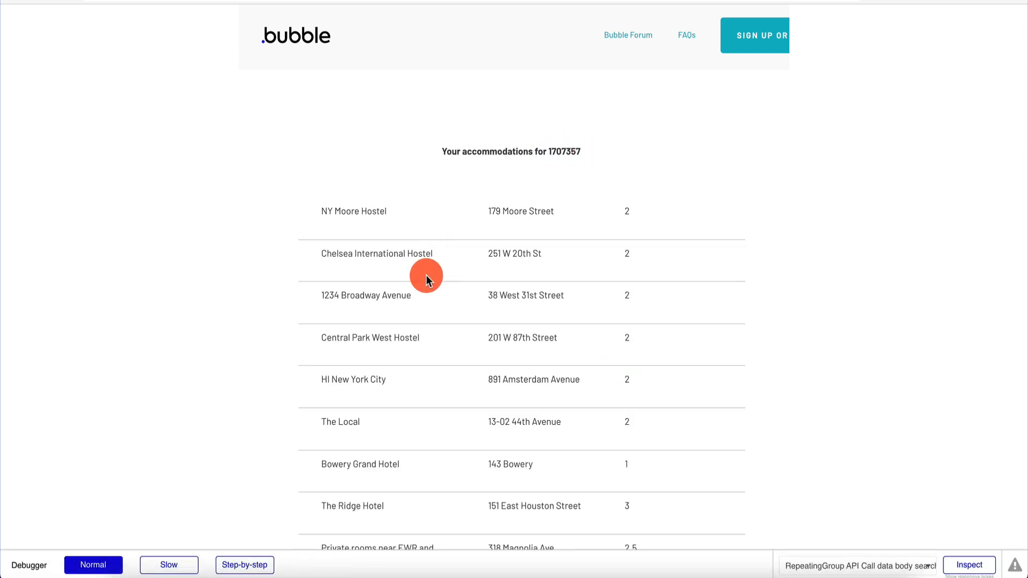
{"action": "scroll", "coordinate": [471, 316], "scroll_direction": "down", "scroll_amount": 3}
{"action": "scroll", "coordinate": [471, 316], "scroll_direction": "up", "scroll_amount": 2}
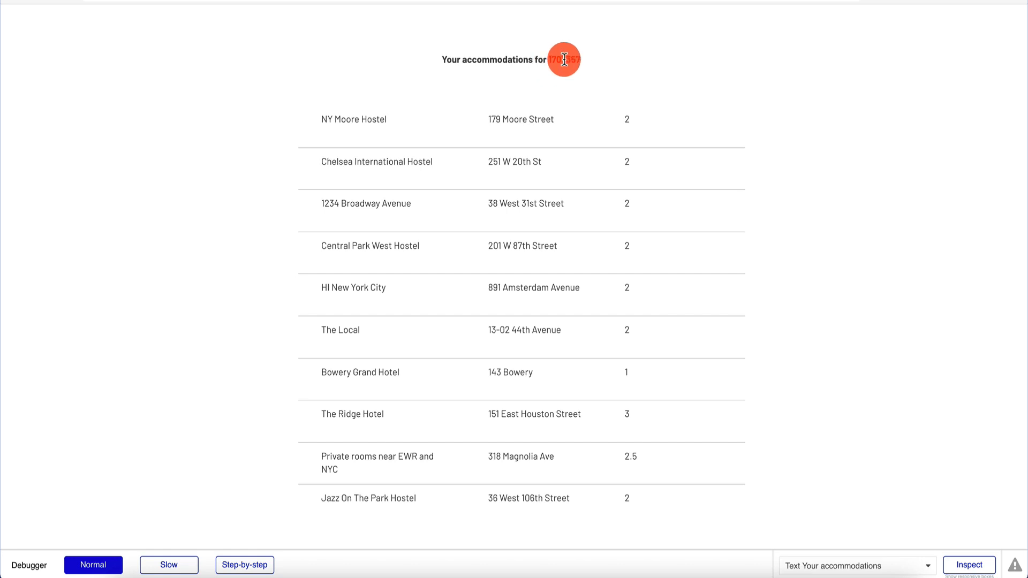
Step: Inspect the previewed page's first street address text and the repeating group with the debugger
{"action": "left_click", "coordinate": [970, 565]}
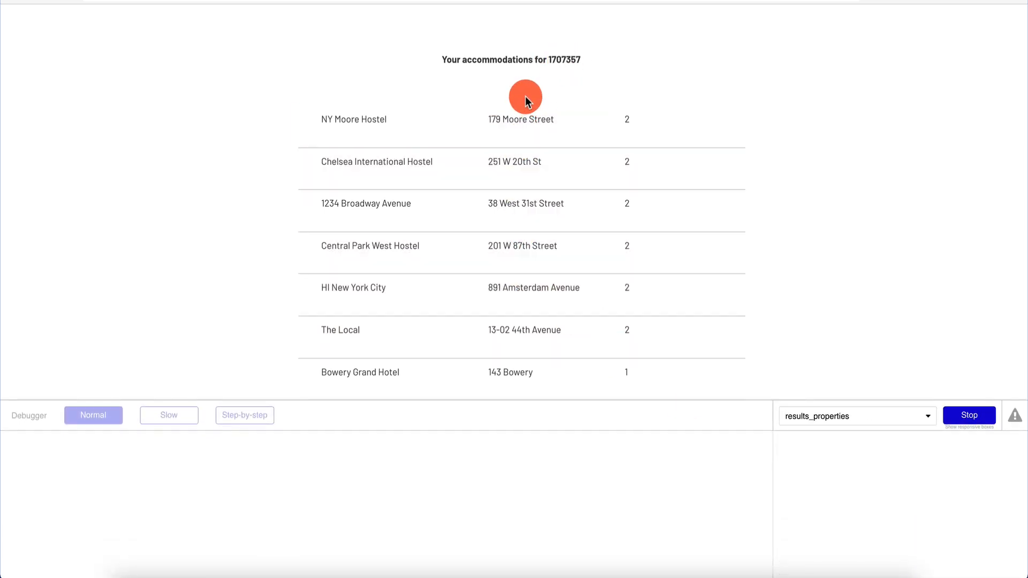
{"action": "left_click", "coordinate": [501, 135]}
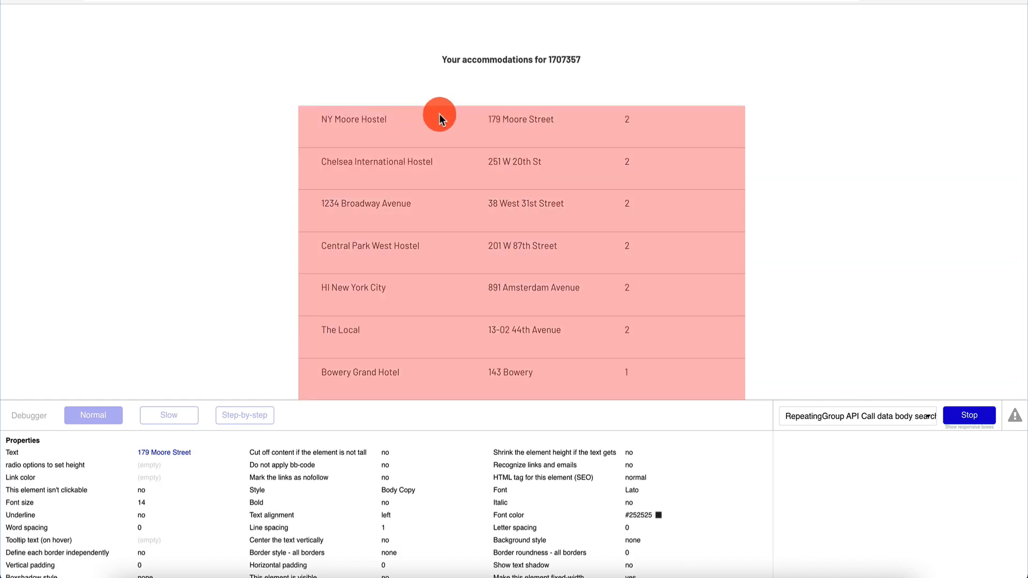
{"action": "left_click", "coordinate": [439, 114]}
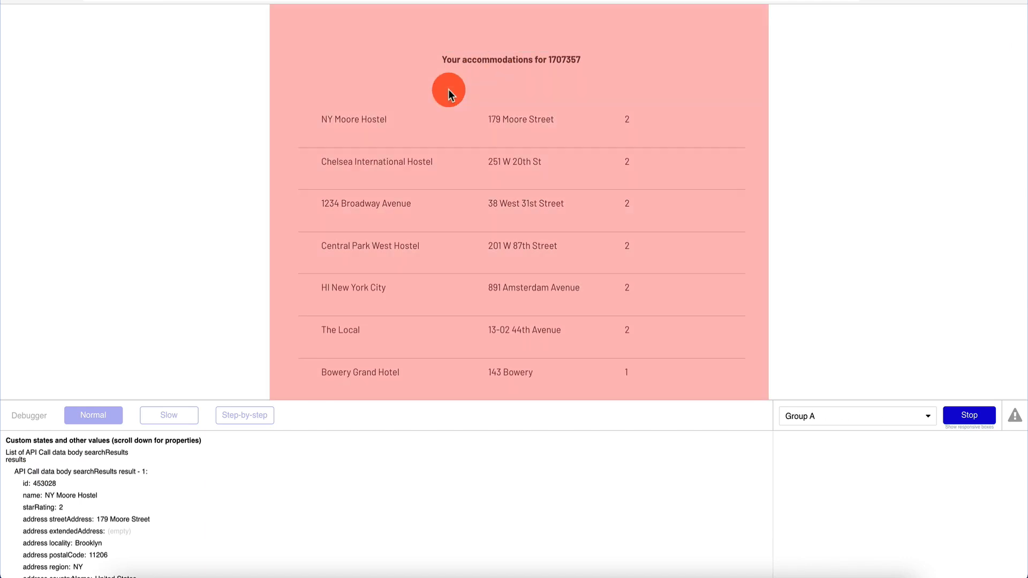
{"action": "left_click", "coordinate": [395, 156]}
Step: Look through the debugger's list of inspectable elements on the results_properties page
{"action": "left_click", "coordinate": [857, 416]}
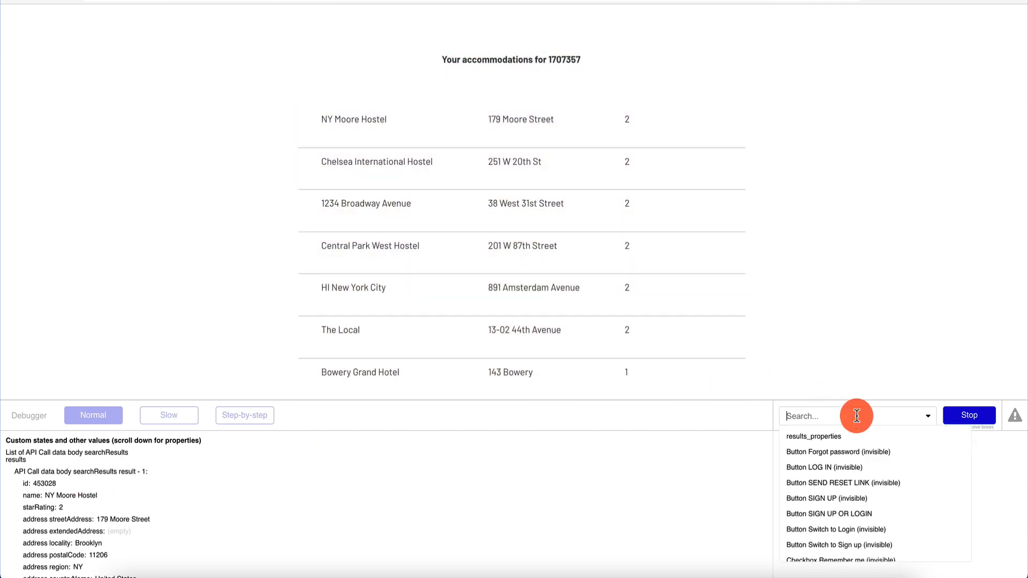
{"action": "scroll", "coordinate": [850, 473], "scroll_direction": "down", "scroll_amount": 2}
{"action": "scroll", "coordinate": [850, 471], "scroll_direction": "up", "scroll_amount": 10}
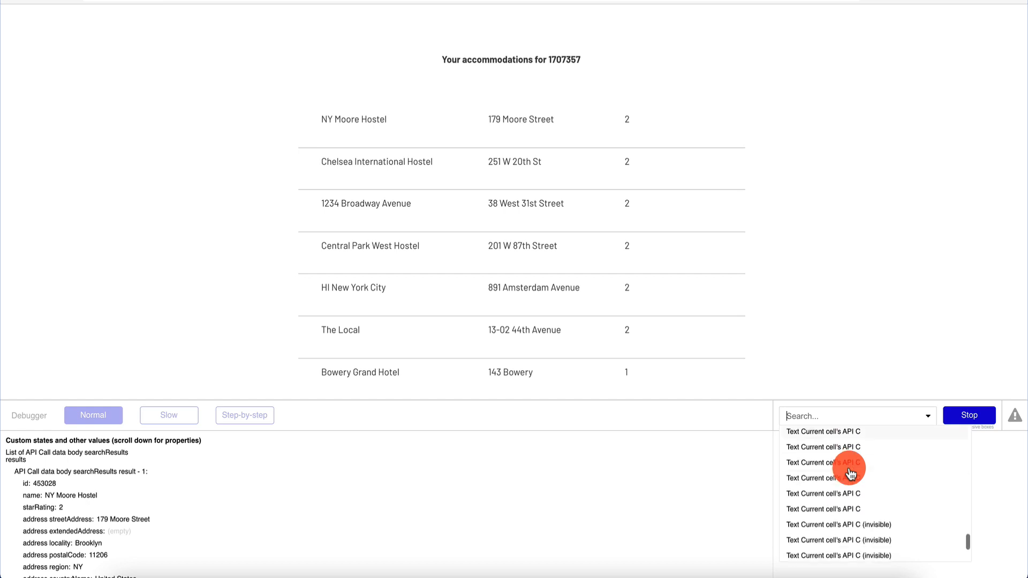
{"action": "left_click", "coordinate": [774, 436]}
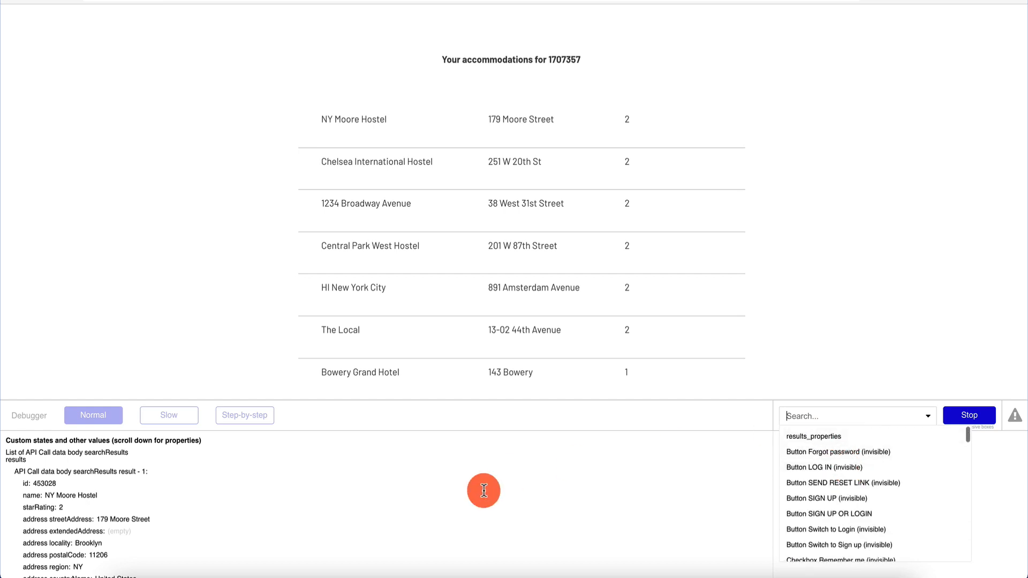
Step: Inspect the properties of the surrounding group and heading text, and the API search results held by the repeating group
{"action": "left_click", "coordinate": [478, 87]}
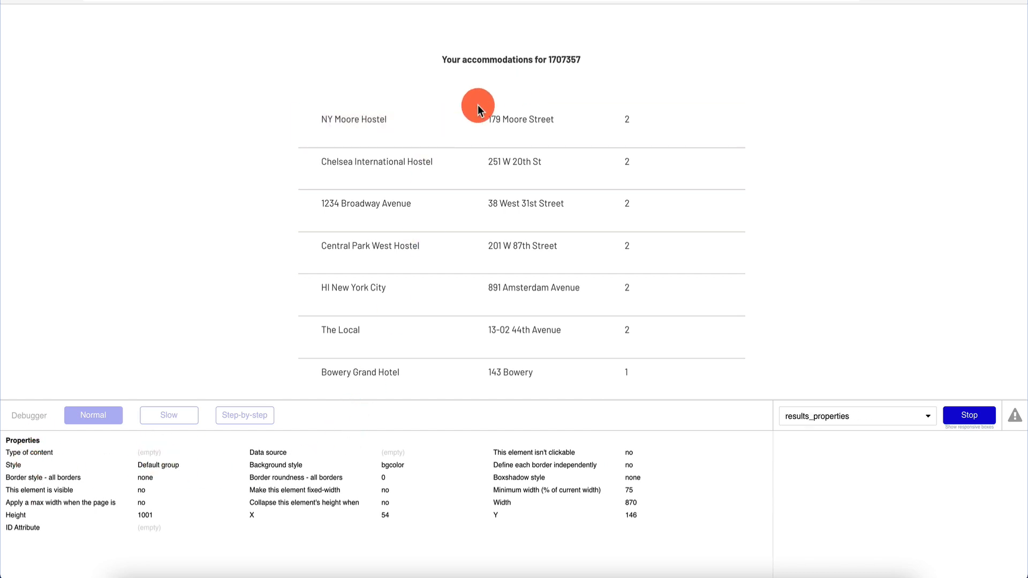
{"action": "left_click", "coordinate": [452, 119]}
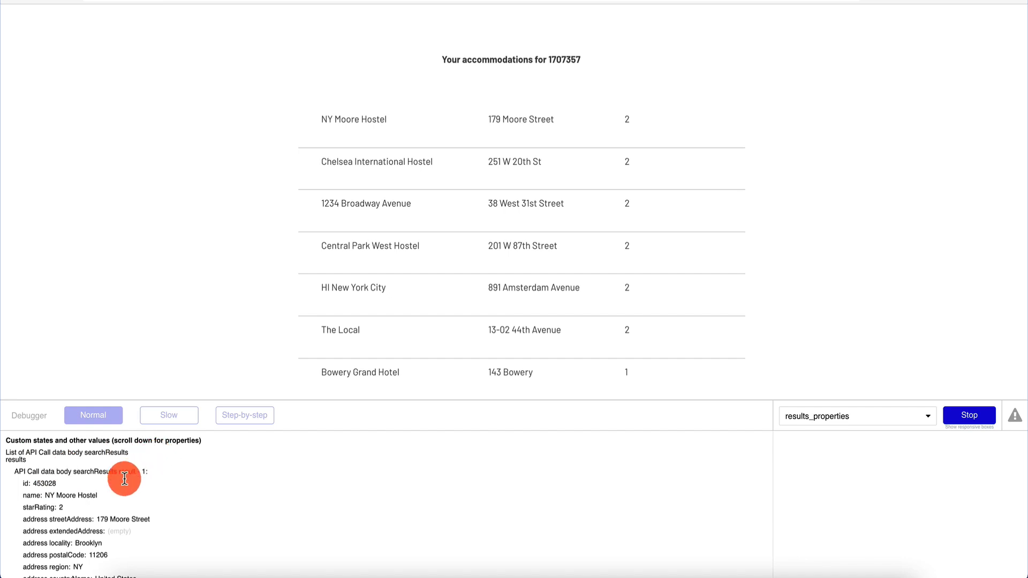
{"action": "scroll", "coordinate": [88, 483], "scroll_direction": "down", "scroll_amount": 10}
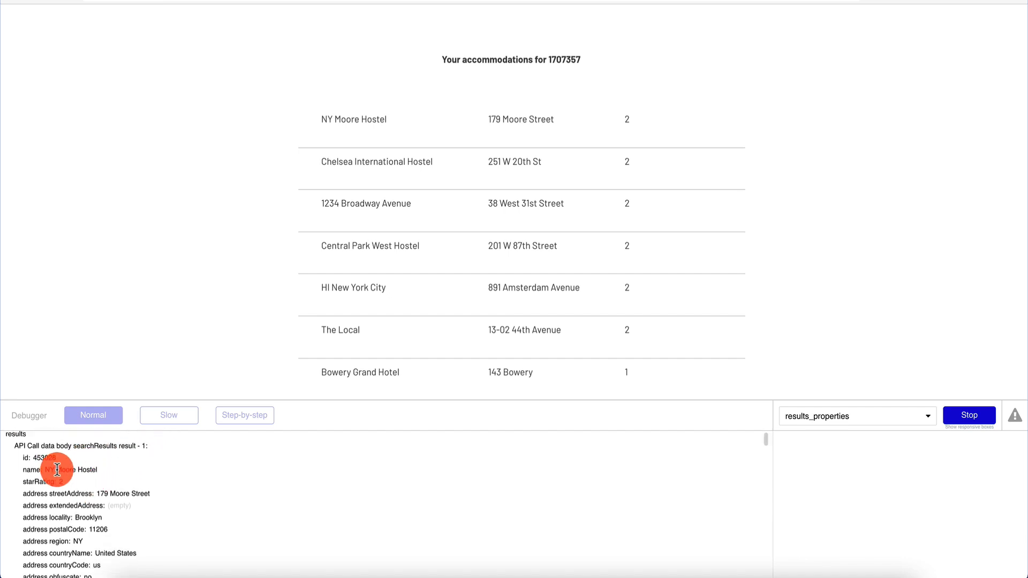
{"action": "left_click", "coordinate": [493, 68]}
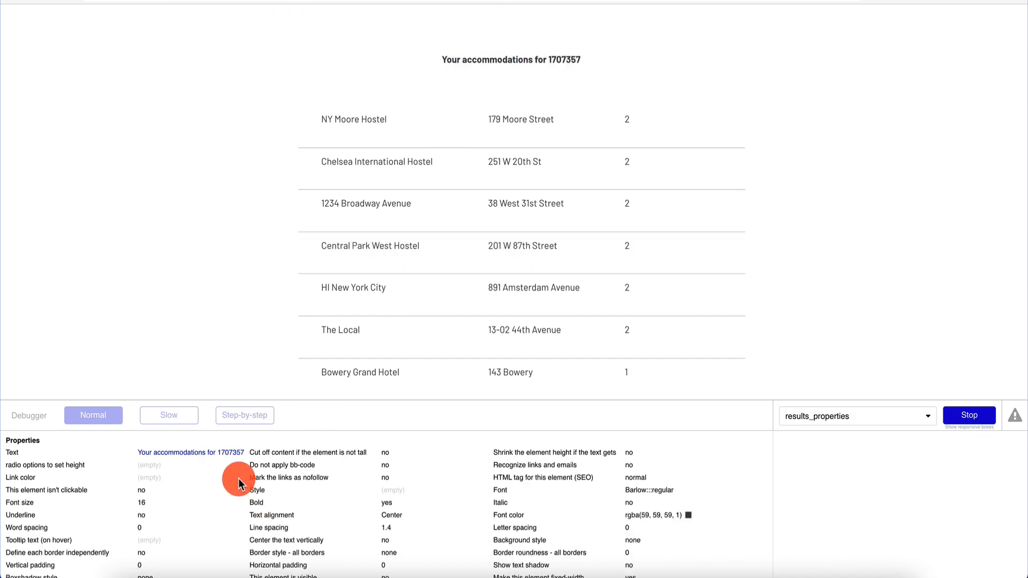
Step: Inspect the previewed page's heading text, the repeating group and the group around the heading with the debugger
{"action": "triple_click", "coordinate": [227, 455]}
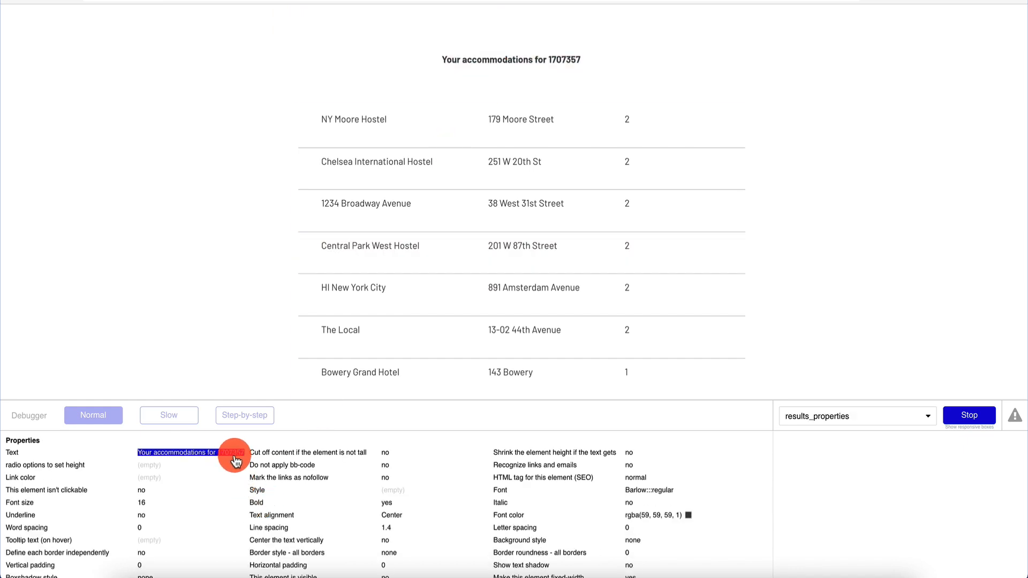
{"action": "left_click", "coordinate": [233, 460]}
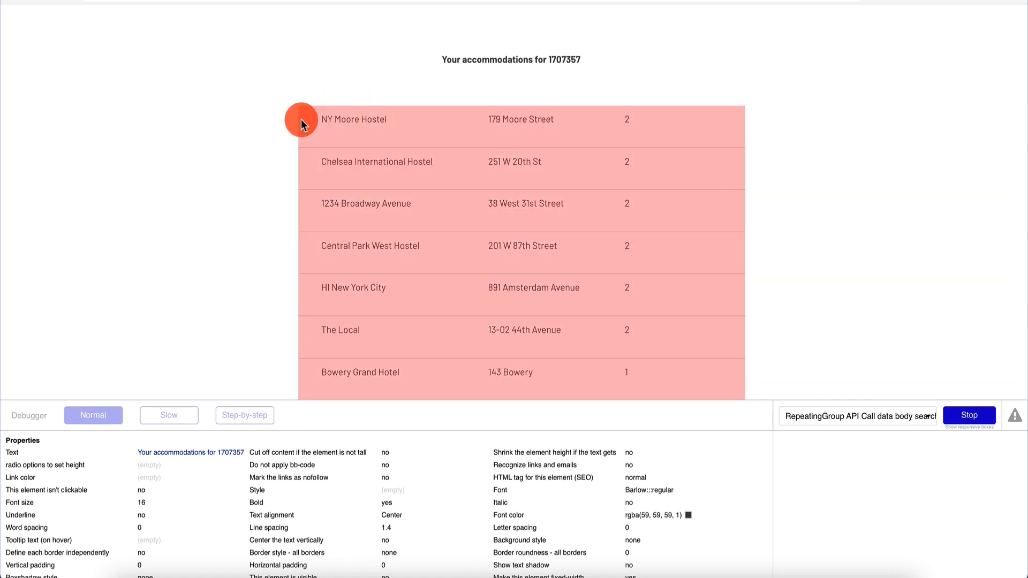
{"action": "left_click", "coordinate": [301, 119]}
{"action": "left_click", "coordinate": [513, 76]}
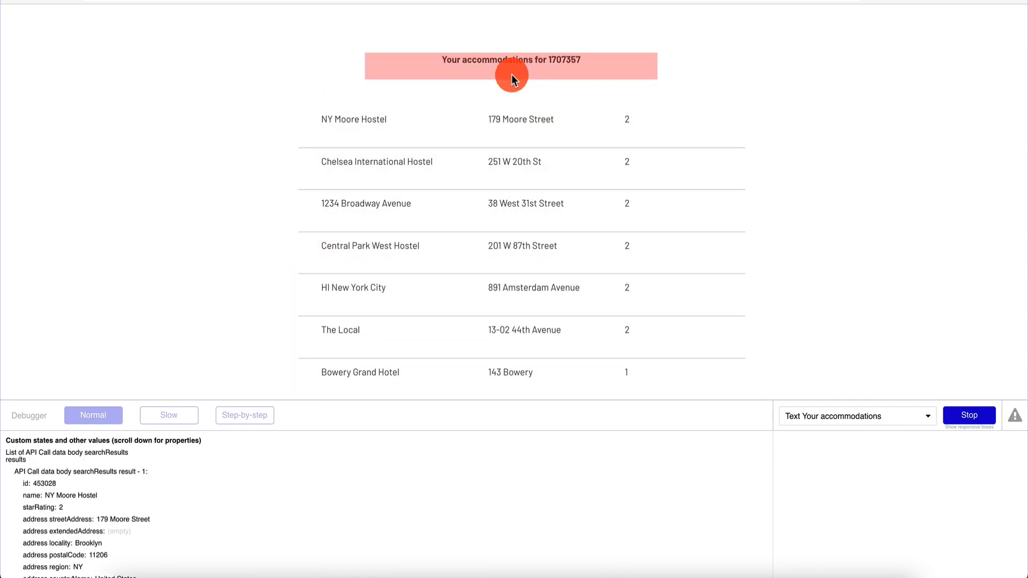
{"action": "scroll", "coordinate": [355, 28], "scroll_direction": "up", "scroll_amount": 2}
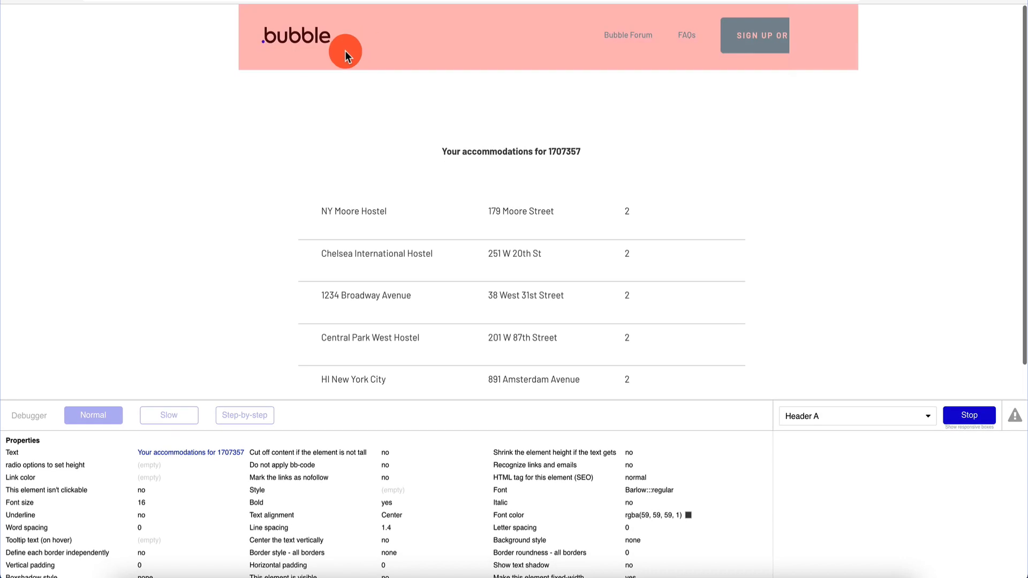
{"action": "left_click", "coordinate": [342, 51]}
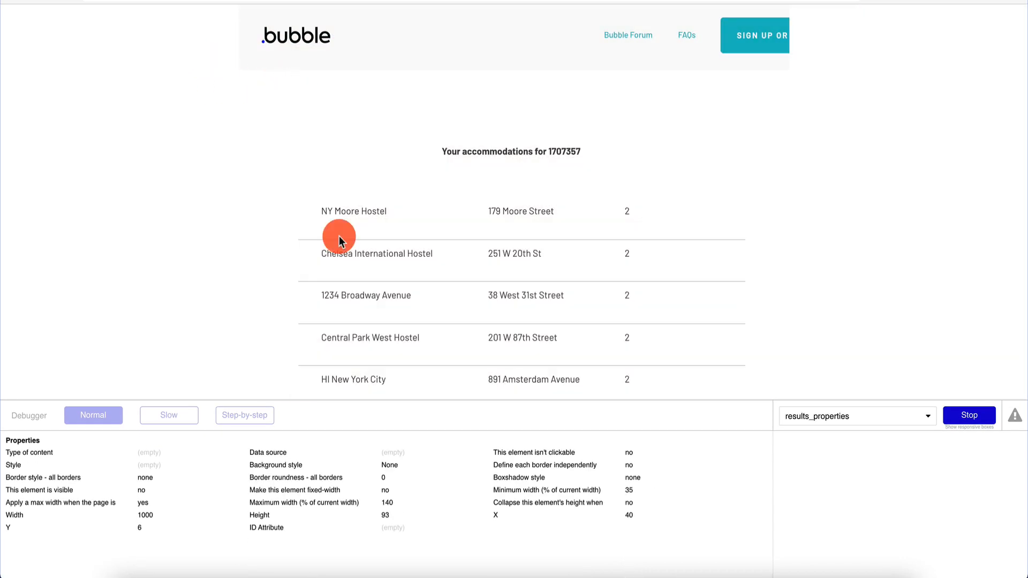
Step: Inspect the repeating group's API search results by choosing it from the debugger's element list, and end the inspection
{"action": "left_click", "coordinate": [889, 416]}
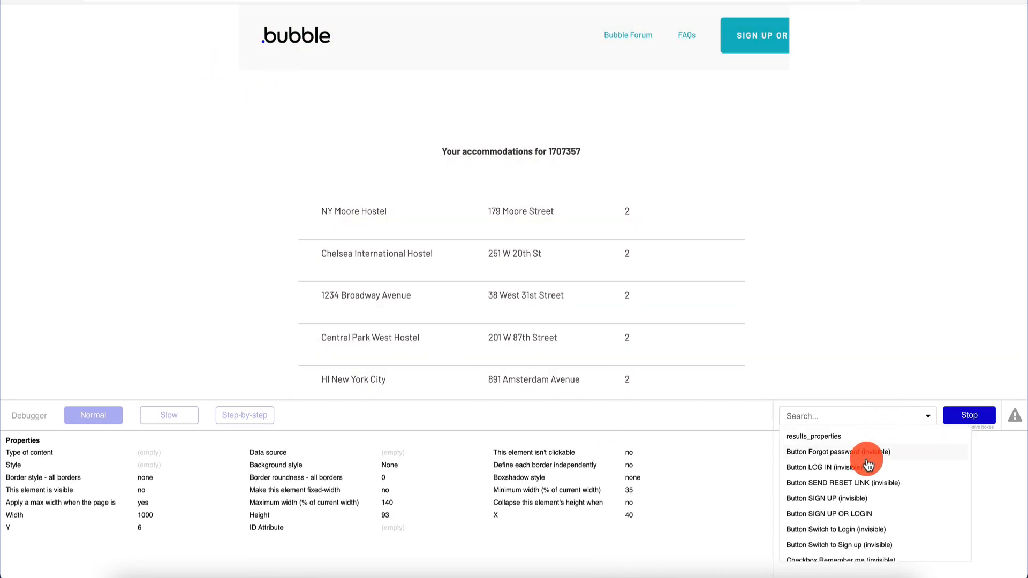
{"action": "scroll", "coordinate": [867, 464], "scroll_direction": "down", "scroll_amount": 10}
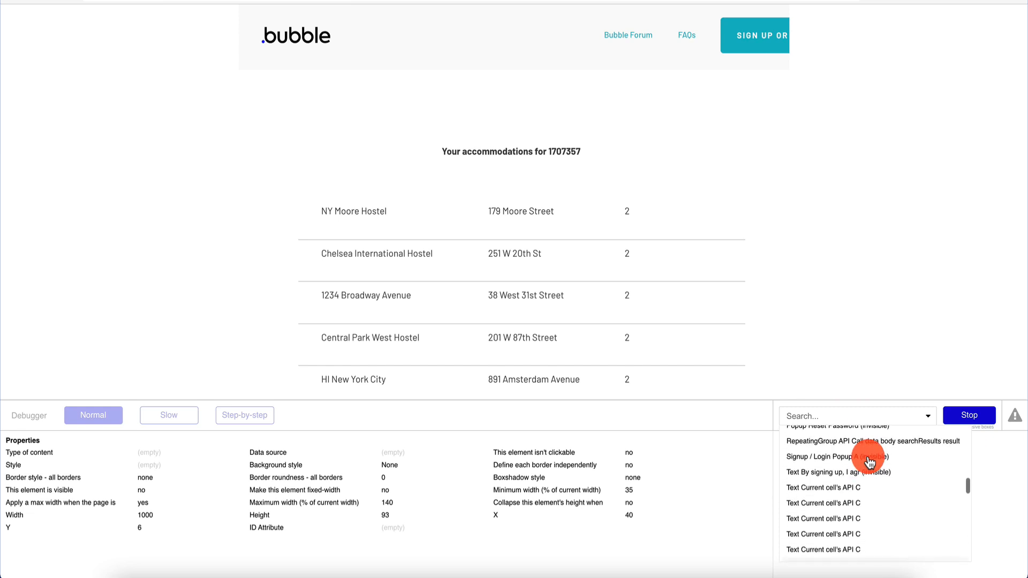
{"action": "left_click", "coordinate": [899, 442]}
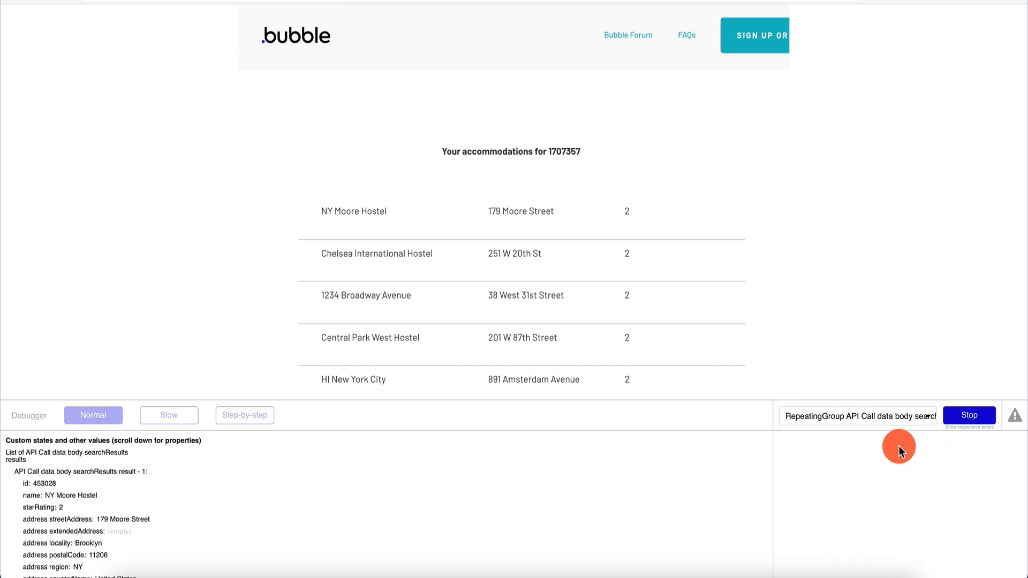
{"action": "left_click", "coordinate": [278, 276]}
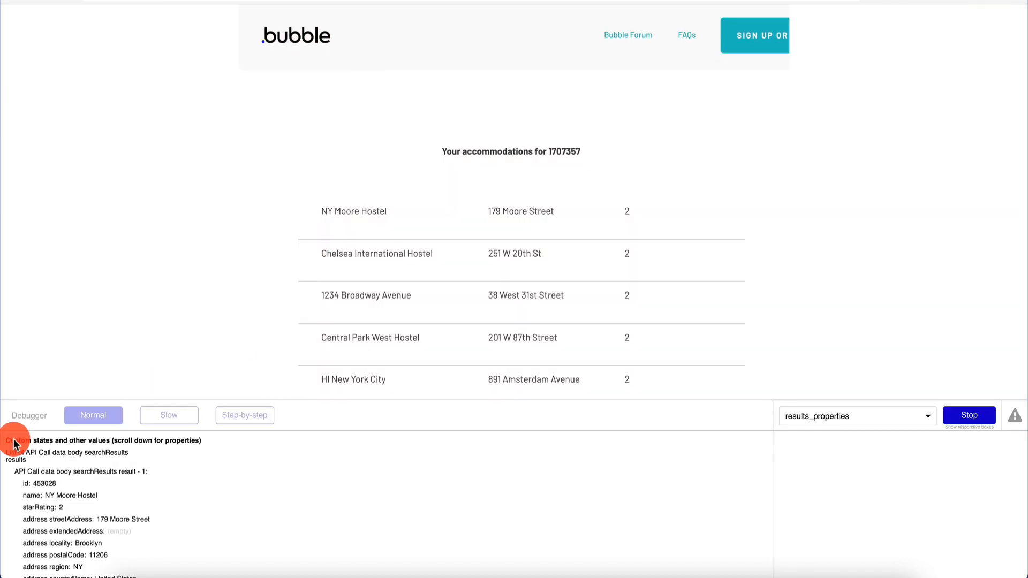
{"action": "left_click", "coordinate": [973, 408]}
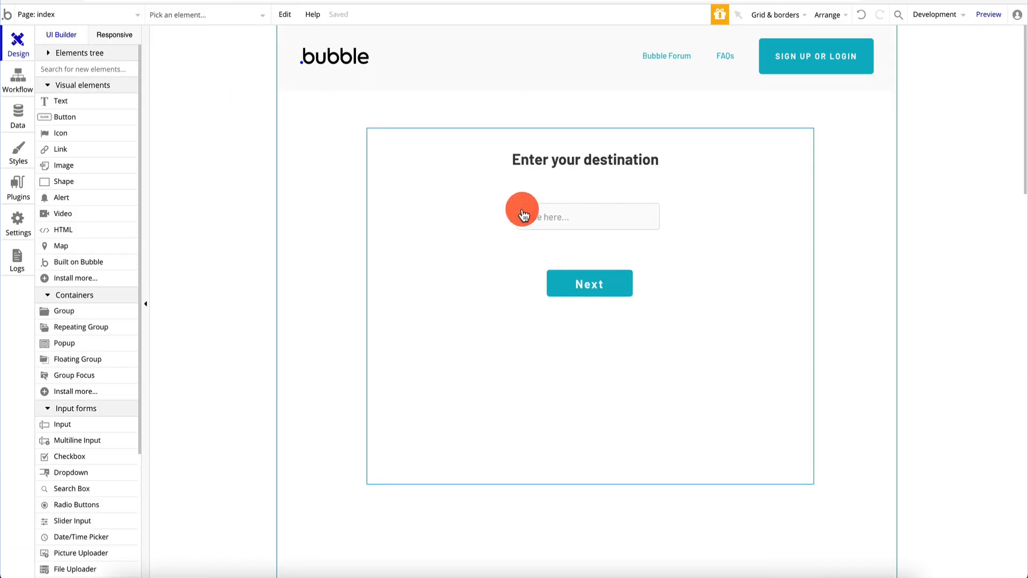
Step: Preview the index page, search for the destination miami, and show the hotels for the Miami Beach, Miami, Downtown Miami option
{"action": "left_click", "coordinate": [992, 20]}
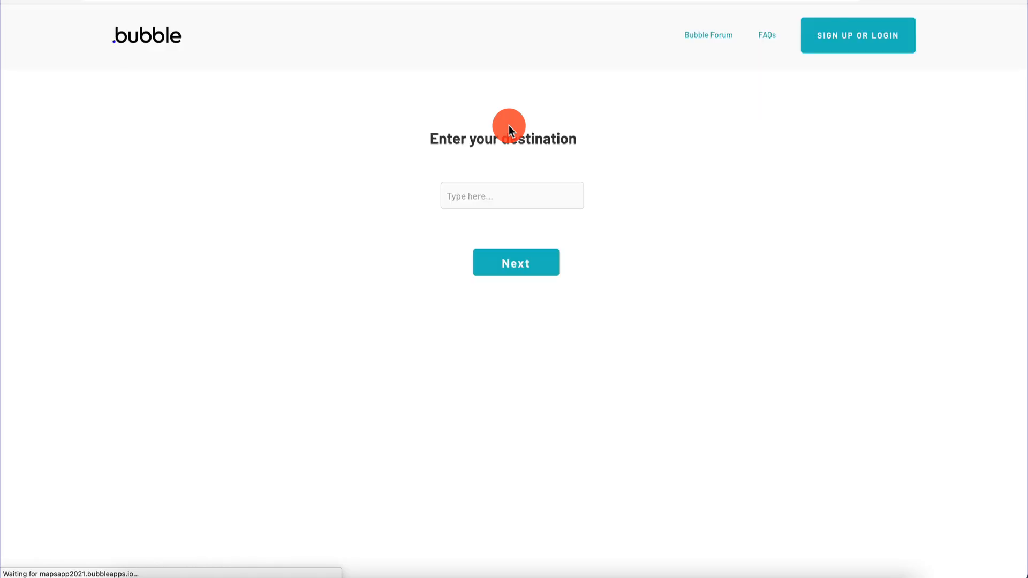
{"action": "left_click", "coordinate": [523, 185]}
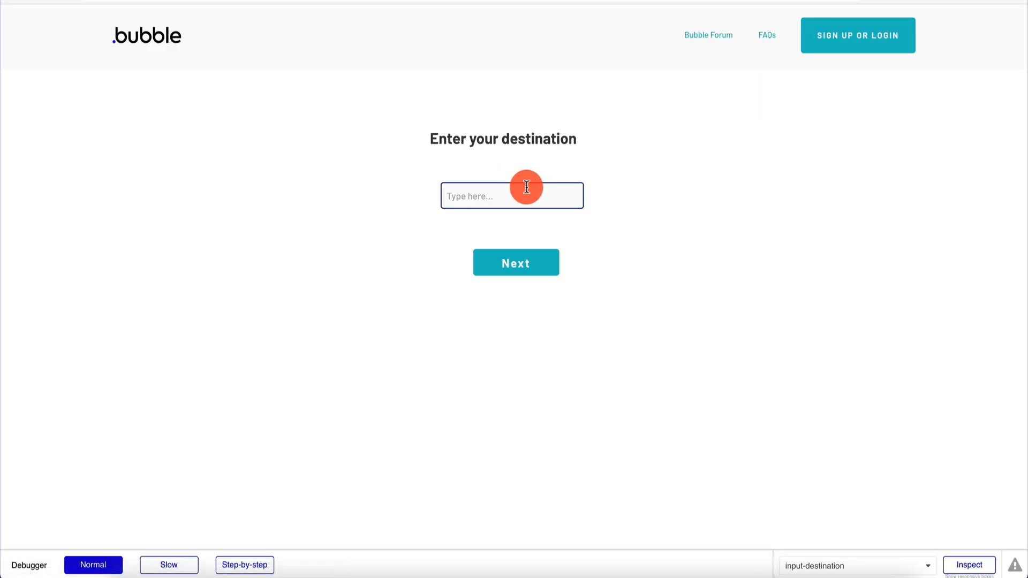
{"action": "type", "text": "miami"}
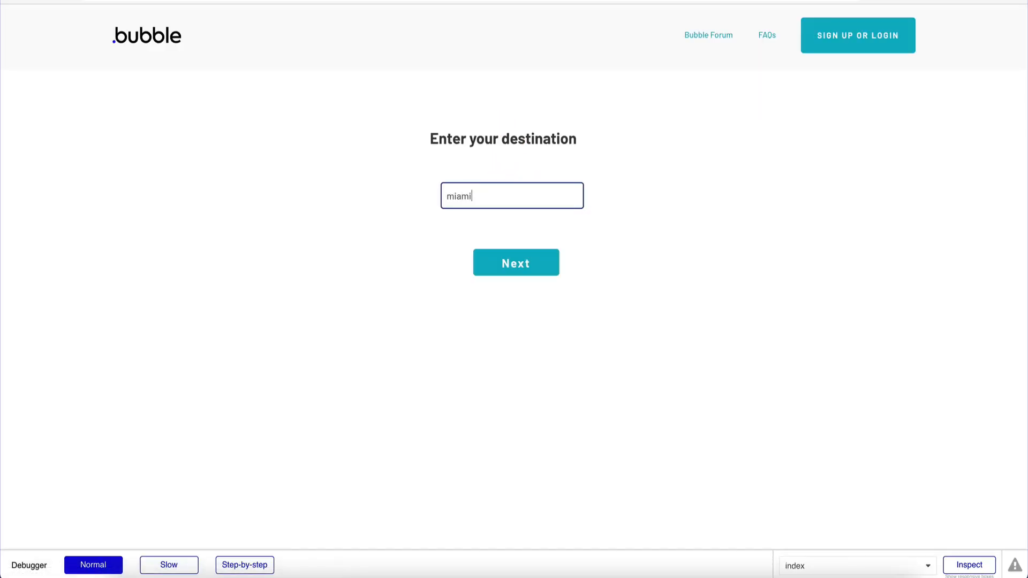
{"action": "left_click", "coordinate": [530, 262]}
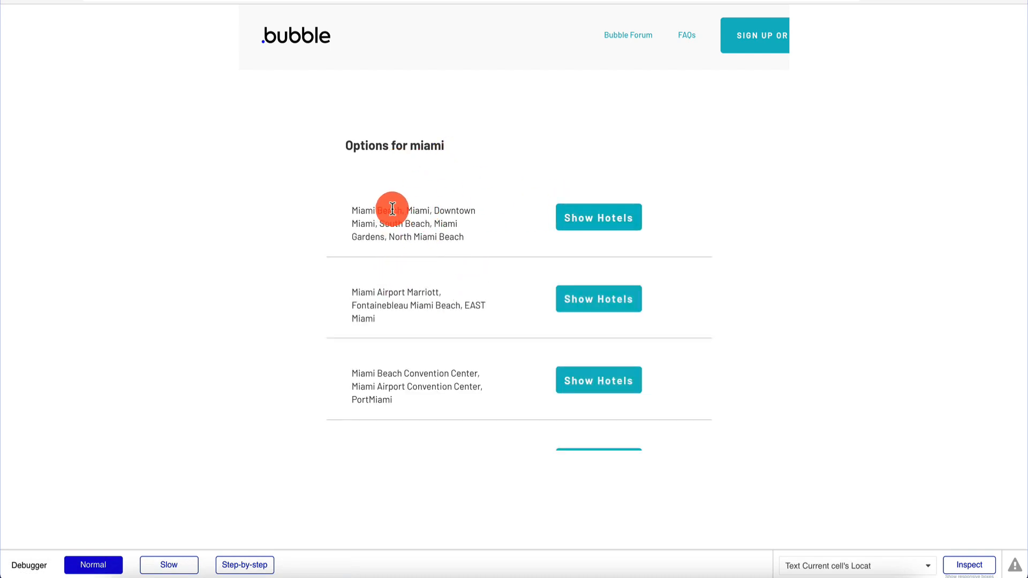
{"action": "left_click", "coordinate": [613, 229]}
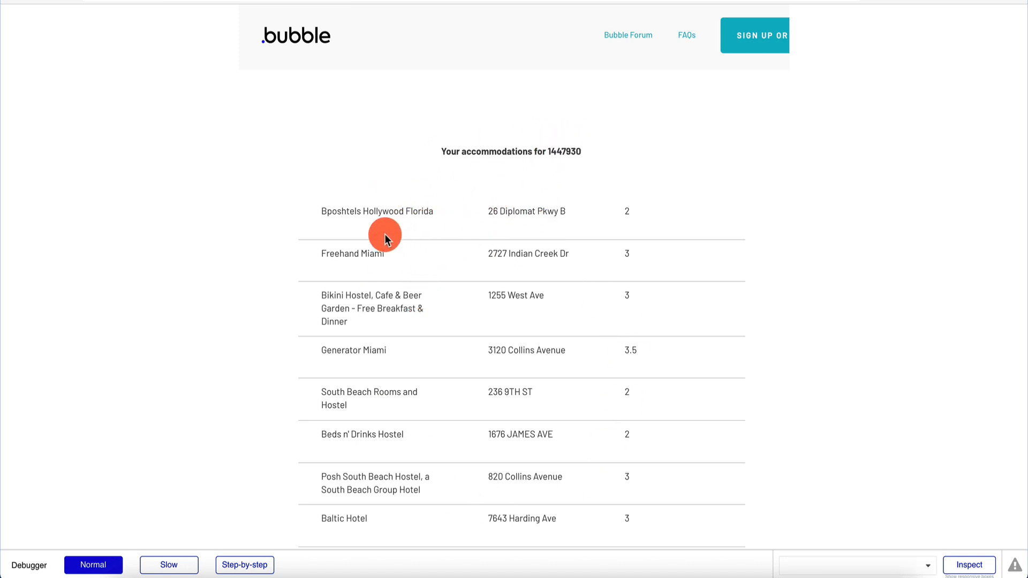
Step: Look through the names, street addresses and star ratings of the listed Miami accommodations
{"action": "scroll", "coordinate": [381, 244], "scroll_direction": "down", "scroll_amount": 5}
{"action": "scroll", "coordinate": [380, 244], "scroll_direction": "up", "scroll_amount": 3}
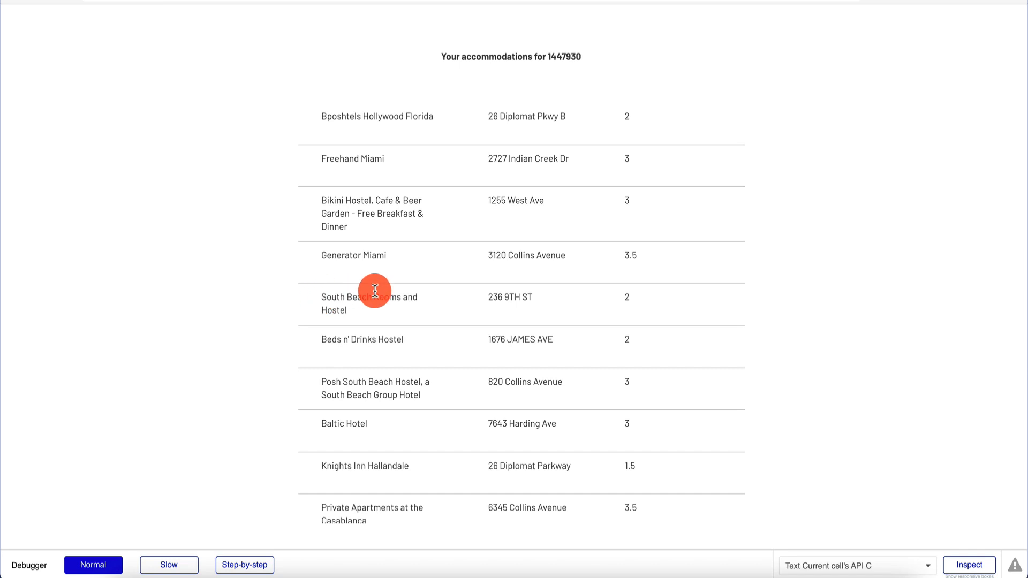
{"action": "scroll", "coordinate": [385, 342], "scroll_direction": "down", "scroll_amount": 1}
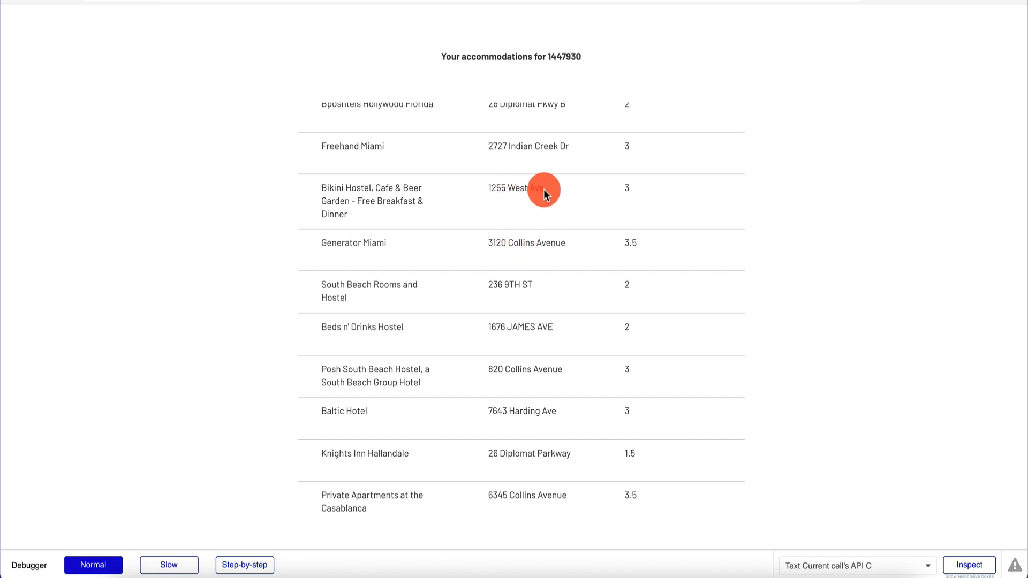
{"action": "scroll", "coordinate": [544, 189], "scroll_direction": "up", "scroll_amount": 1}
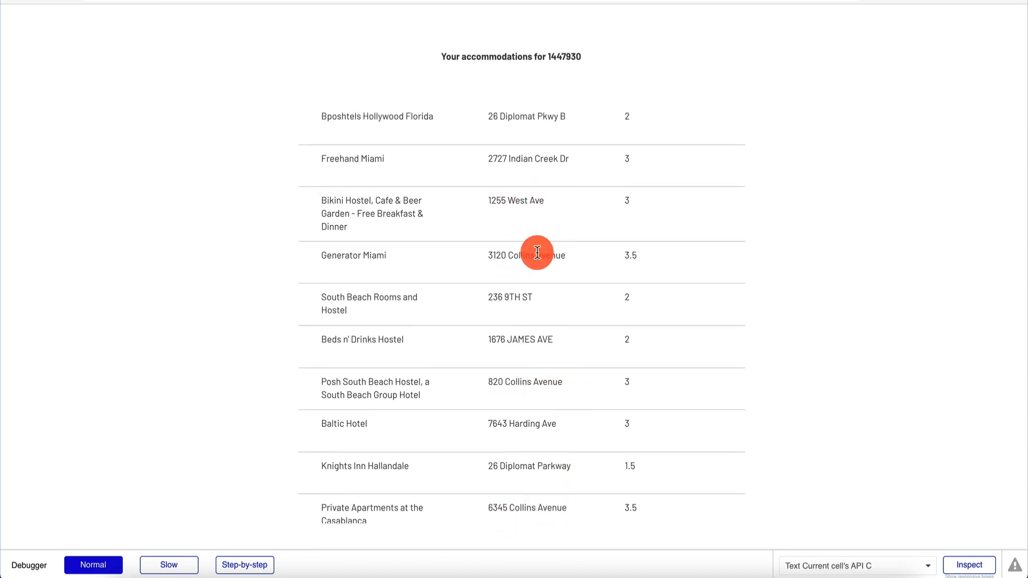
{"action": "scroll", "coordinate": [537, 253], "scroll_direction": "up", "scroll_amount": 3}
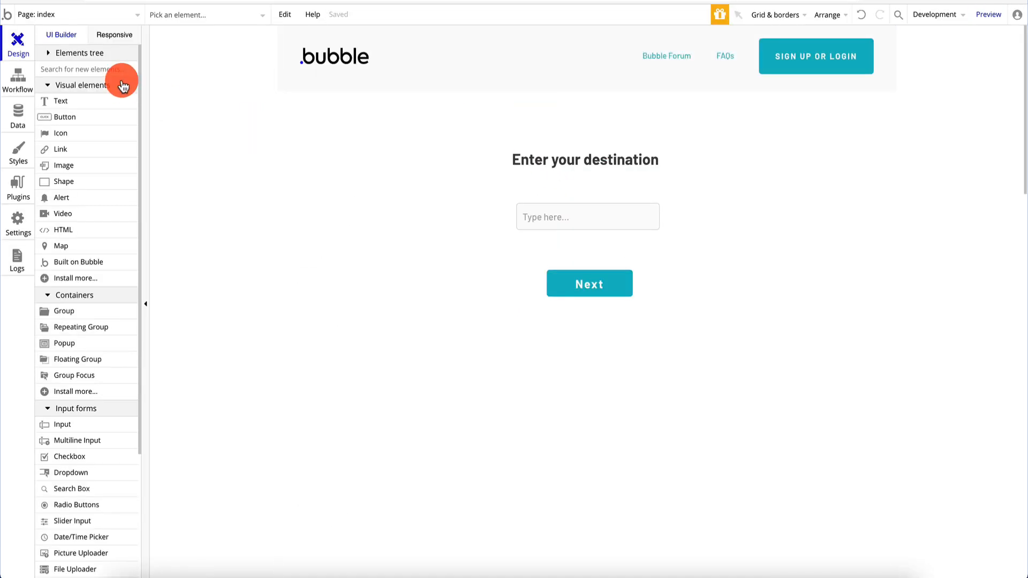
Step: Preview the index page again, search for montreal, and show the hotels for the Montreal, Old Montreal, Downtown Montreal option
{"action": "left_click", "coordinate": [532, 162]}
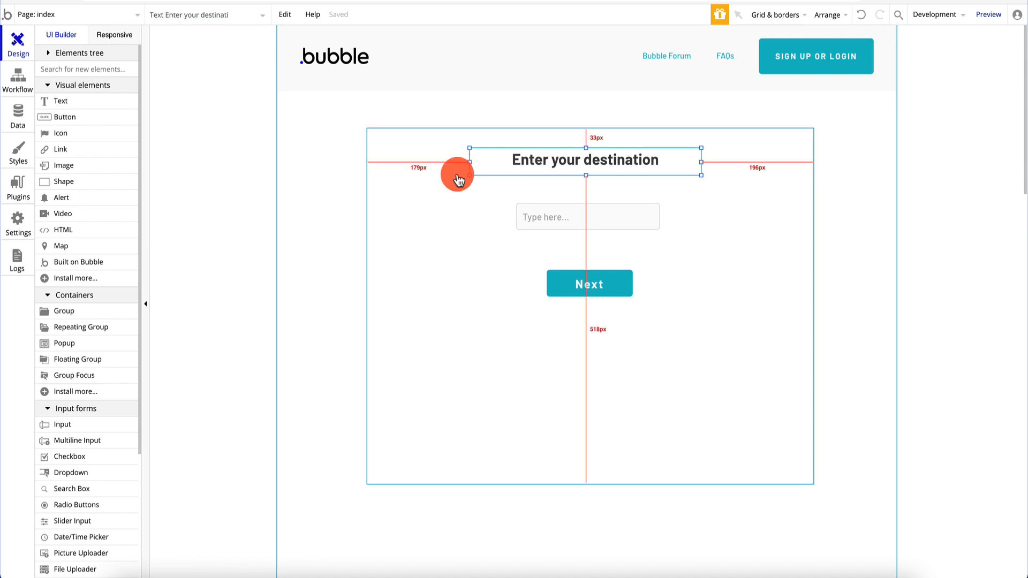
{"action": "left_click", "coordinate": [456, 172]}
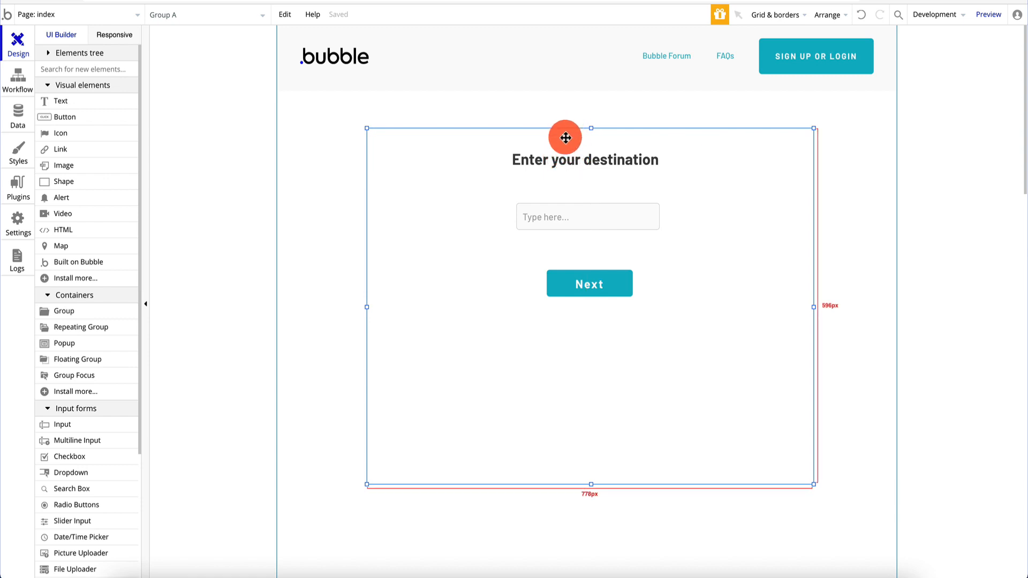
{"action": "left_click", "coordinate": [993, 14]}
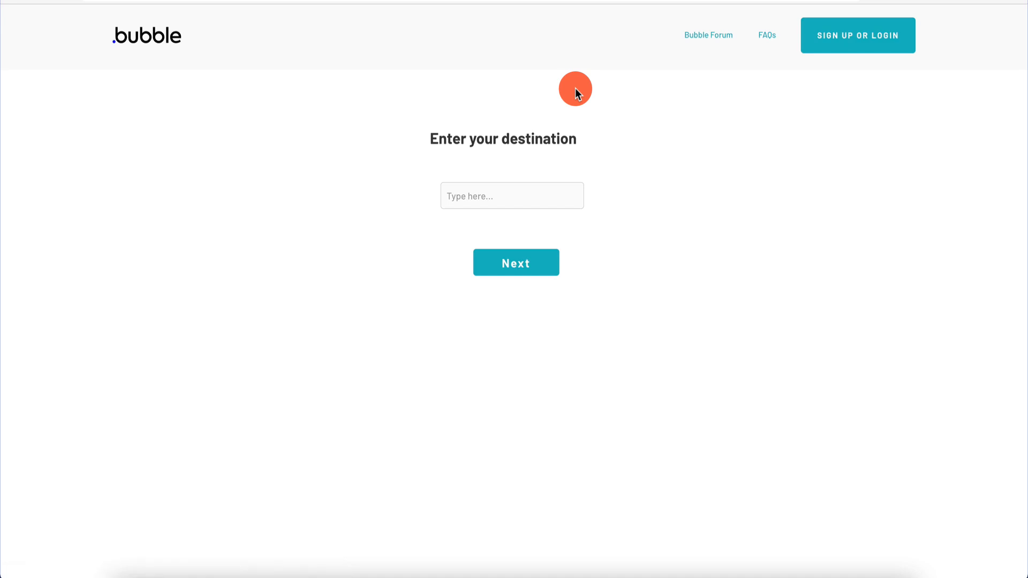
{"action": "left_click", "coordinate": [515, 196]}
{"action": "type", "text": "montreal"}
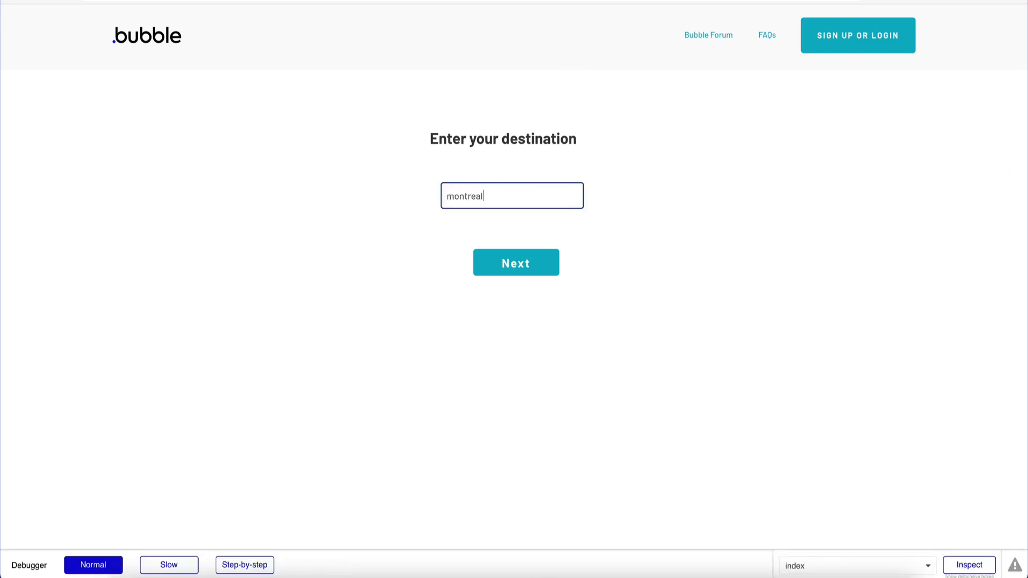
{"action": "left_click", "coordinate": [523, 261]}
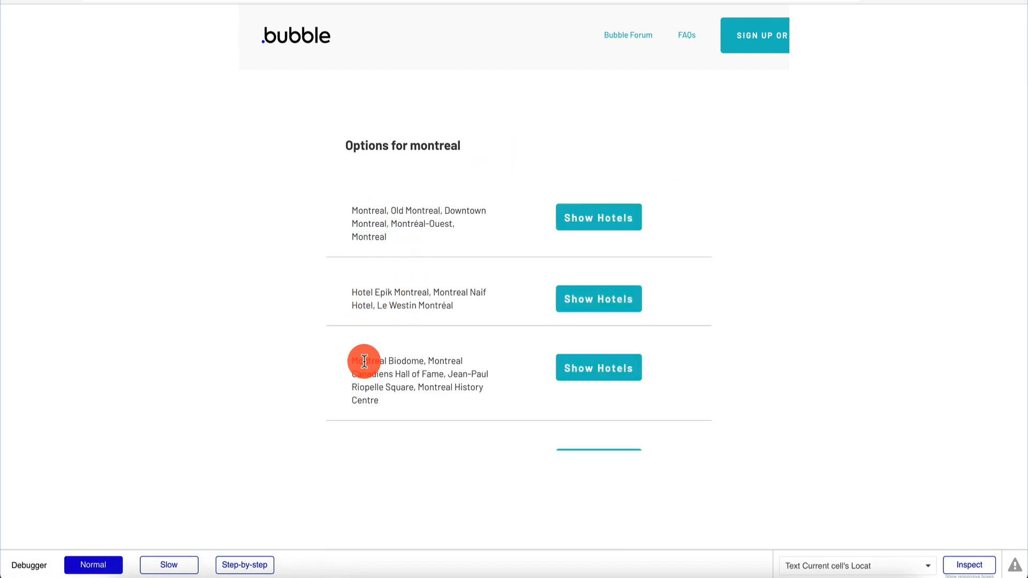
{"action": "left_click", "coordinate": [610, 221]}
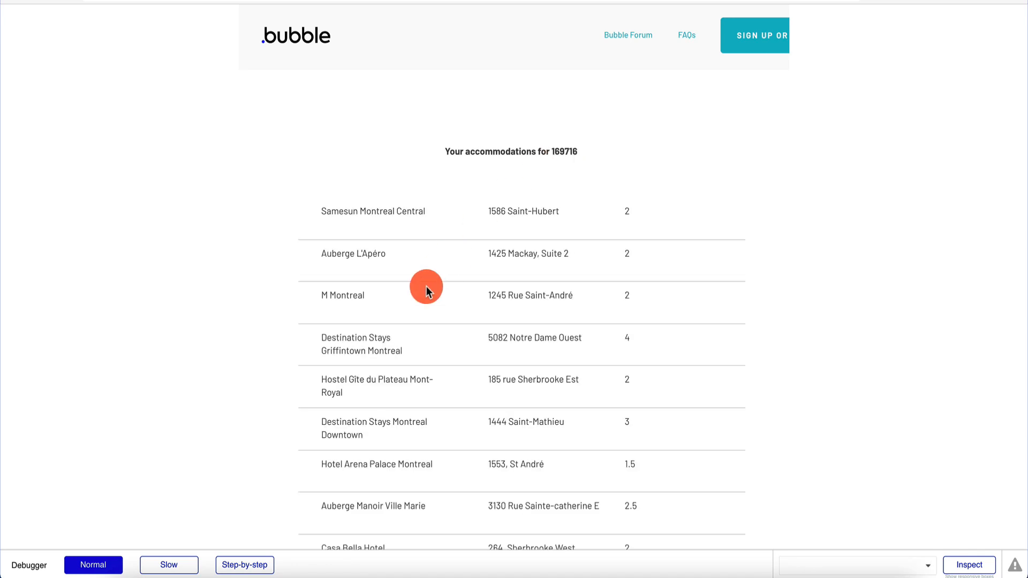
Step: Look through the names, street addresses and star ratings of the listed Montreal accommodations
{"action": "scroll", "coordinate": [425, 288], "scroll_direction": "down", "scroll_amount": 3}
{"action": "scroll", "coordinate": [426, 288], "scroll_direction": "up", "scroll_amount": 1}
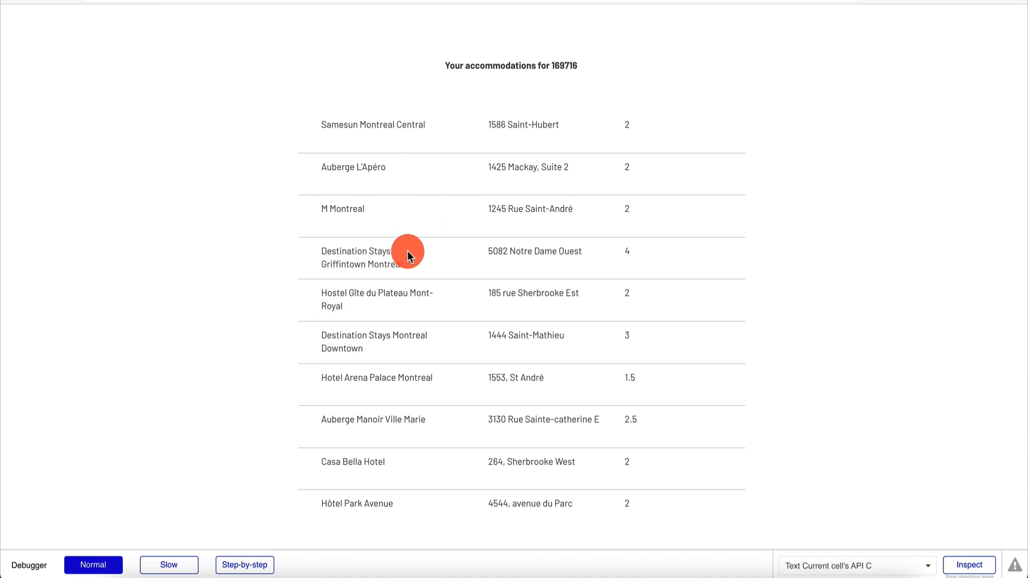
{"action": "scroll", "coordinate": [521, 502], "scroll_direction": "down", "scroll_amount": 1}
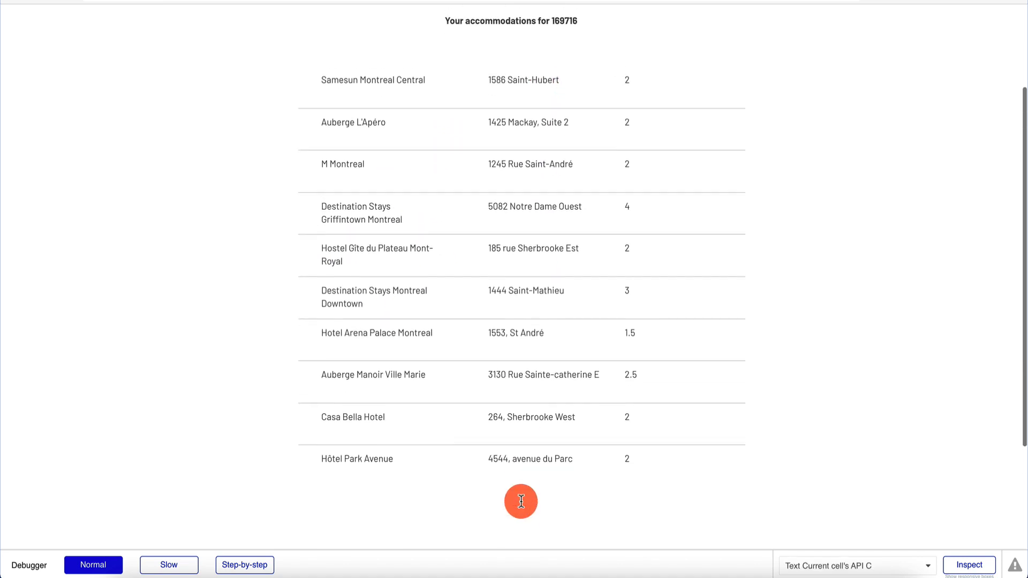
{"action": "scroll", "coordinate": [521, 501], "scroll_direction": "up", "scroll_amount": 2}
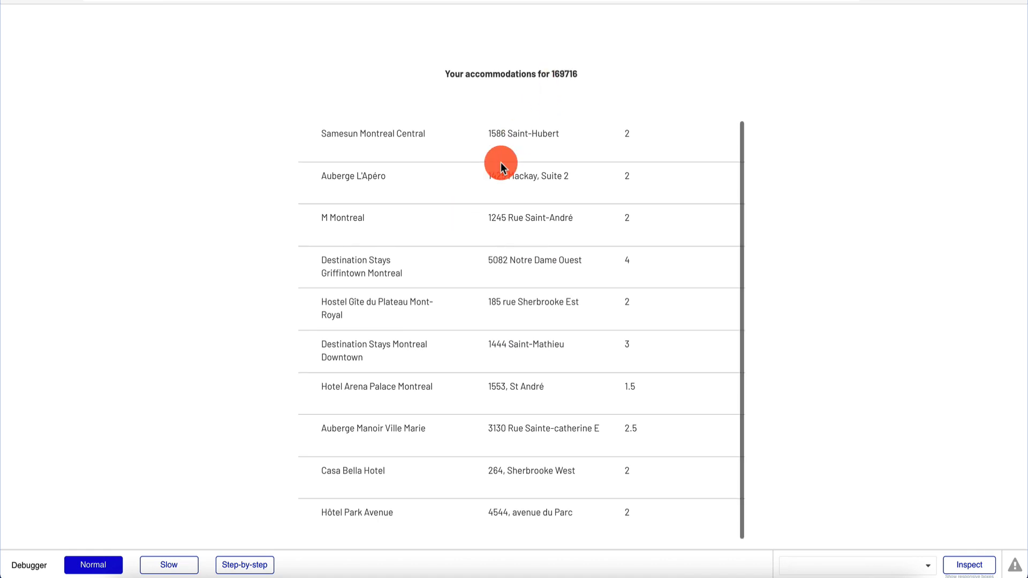
{"action": "scroll", "coordinate": [606, 98], "scroll_direction": "up", "scroll_amount": 3}
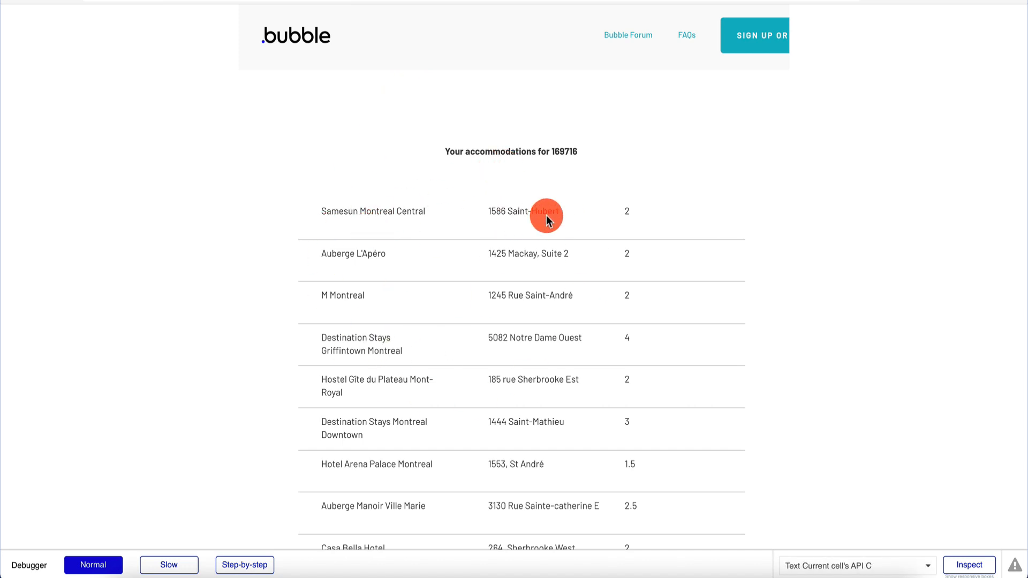
{"action": "scroll", "coordinate": [551, 208], "scroll_direction": "down", "scroll_amount": 3}
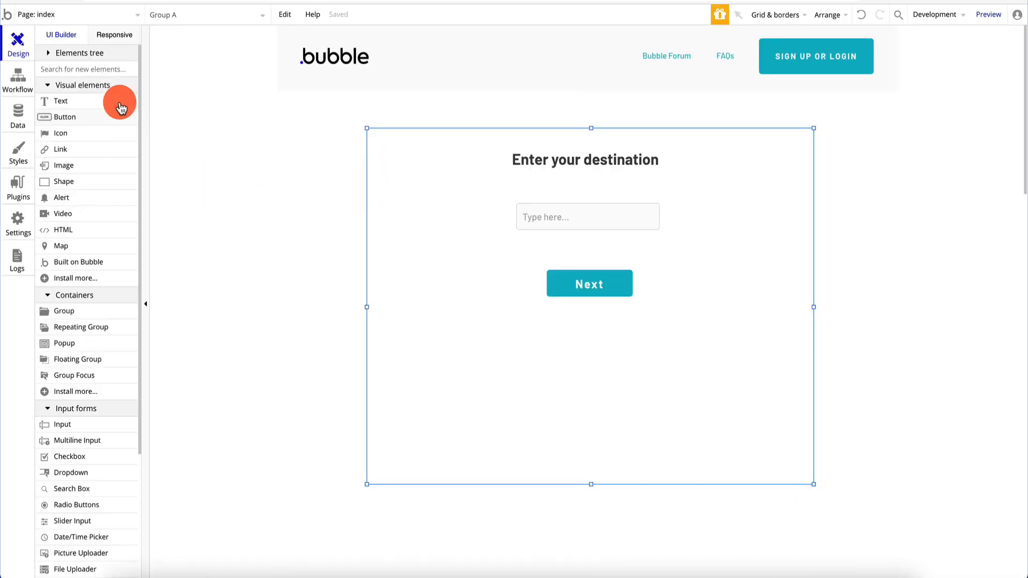
Step: Open the results_properties page and add a small map beside the accommodations heading, above the first column of the repeating group
{"action": "left_click", "coordinate": [99, 14]}
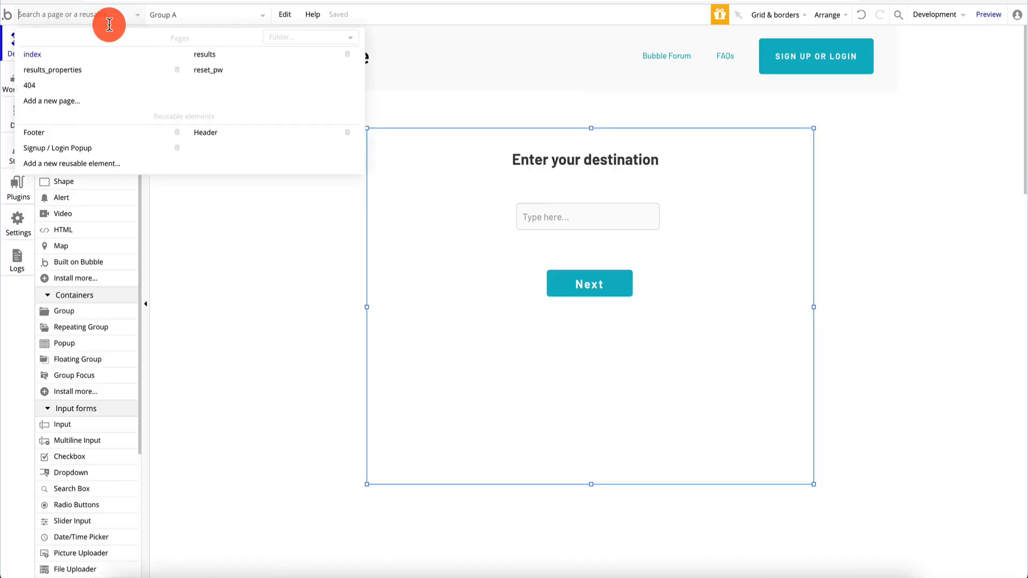
{"action": "left_click", "coordinate": [118, 69]}
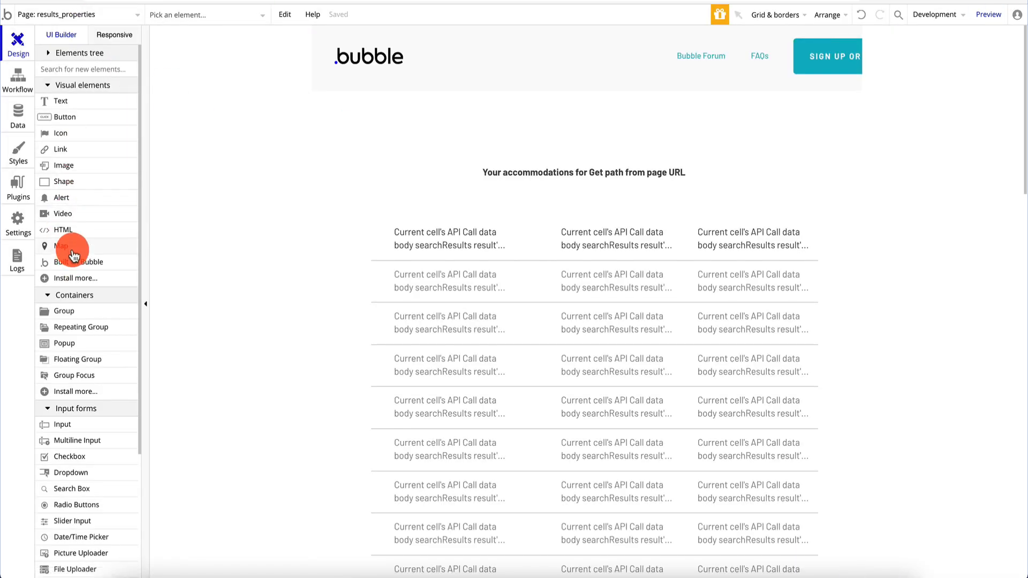
{"action": "left_click_drag", "start_coordinate": [67, 247], "coordinate": [413, 149]}
{"action": "left_click_drag", "start_coordinate": [665, 344], "coordinate": [501, 219]}
{"action": "mouse_move", "coordinate": [436, 172]}
{"action": "left_mouse_down"}
{"action": "mouse_move", "coordinate": [422, 147]}
{"action": "mouse_move", "coordinate": [408, 156]}
{"action": "mouse_move", "coordinate": [592, 98]}
{"action": "mouse_move", "coordinate": [429, 154]}
{"action": "left_mouse_up"}
Step: Set the new map's number of markers to List
{"action": "left_click", "coordinate": [956, 131]}
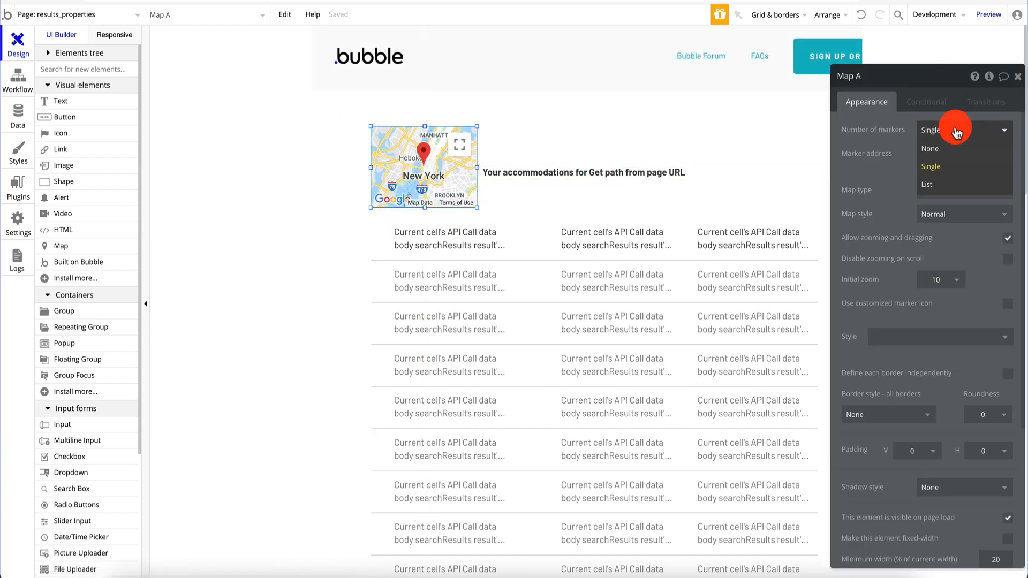
{"action": "left_click", "coordinate": [947, 184]}
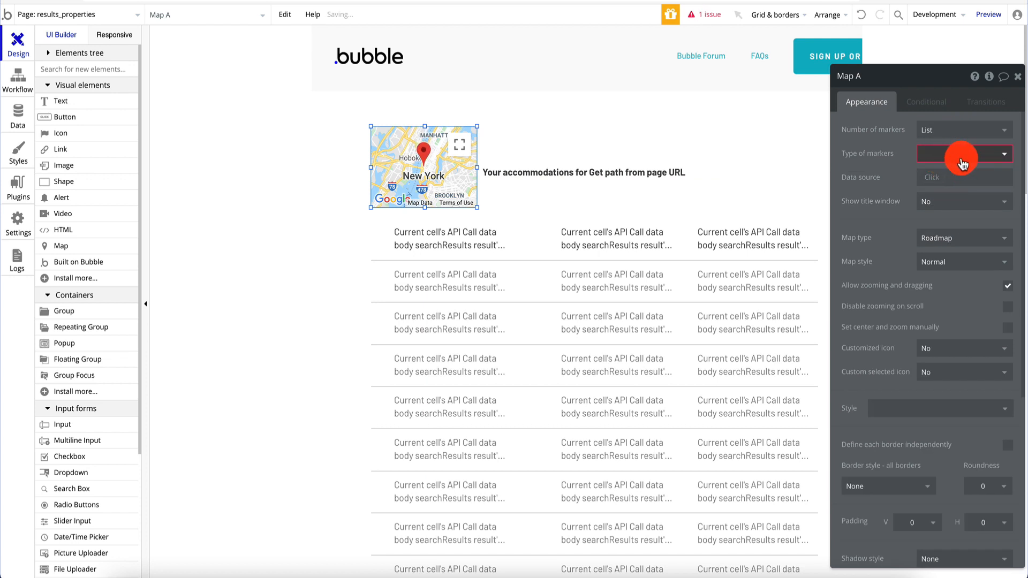